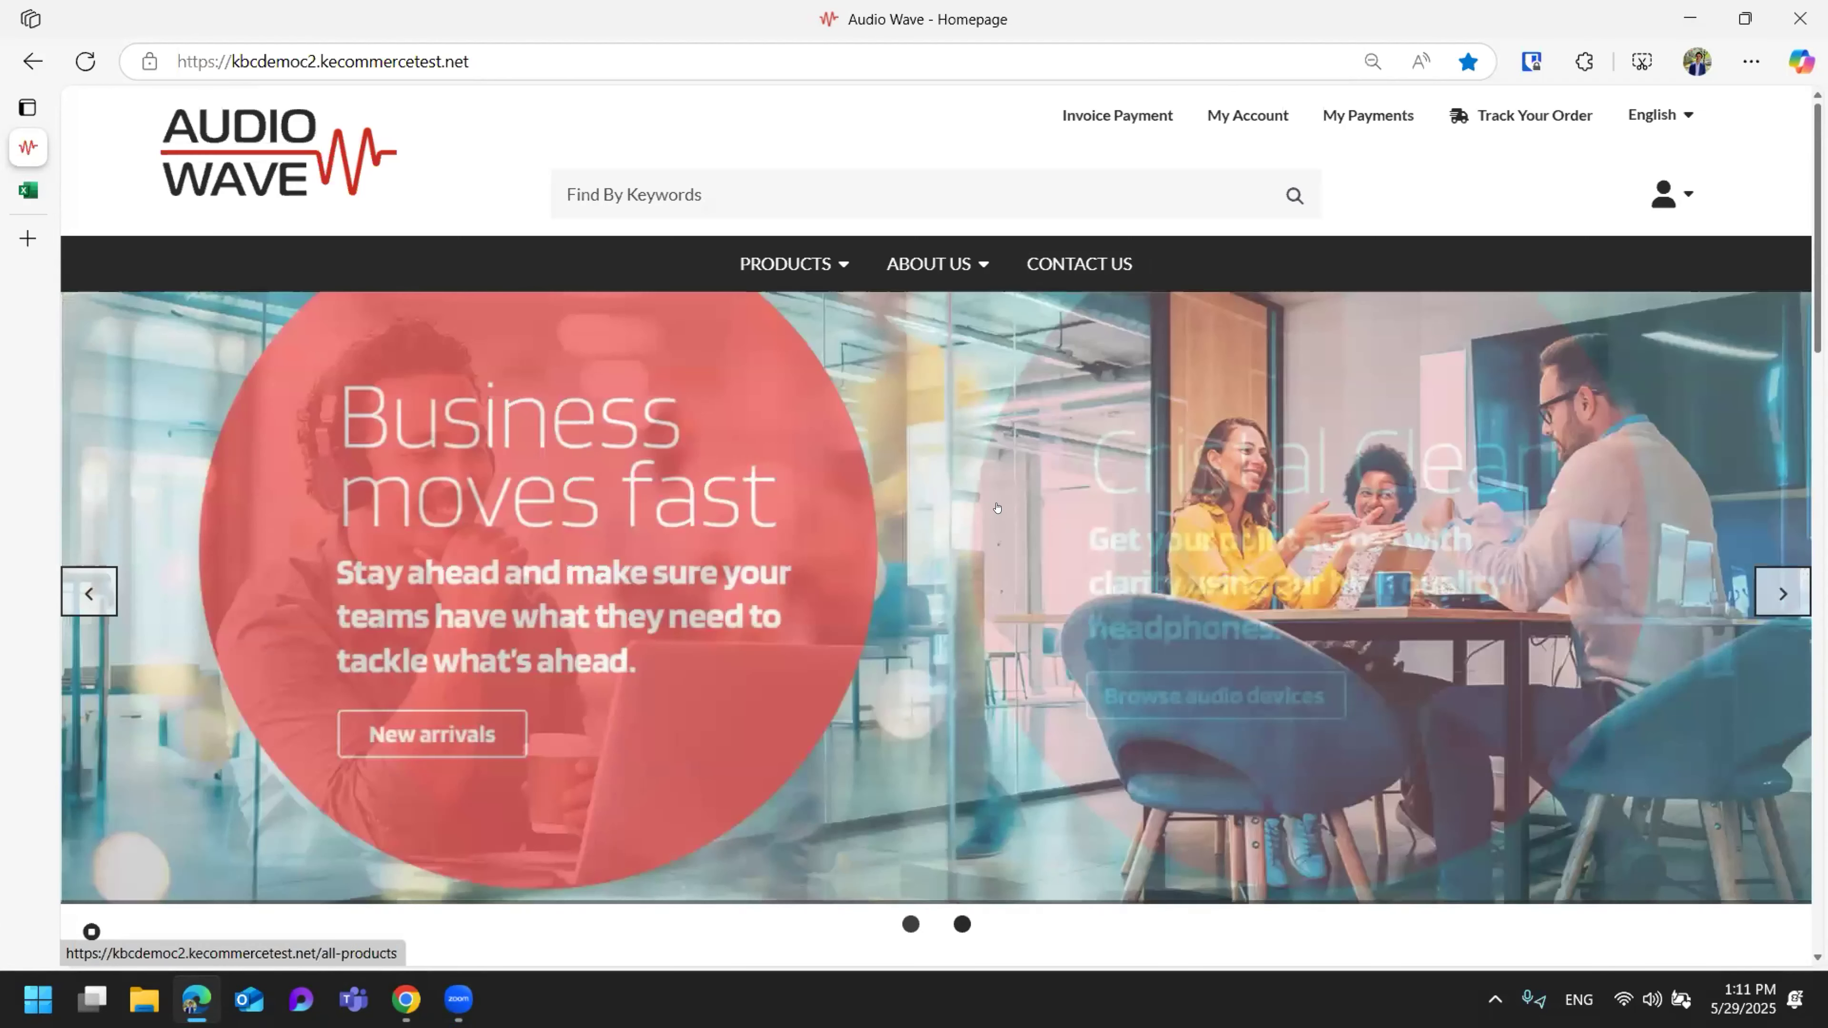
Open the Desk Chairs category under Office Furniture and look over its filters and product listing.
mouse_move(828, 266)
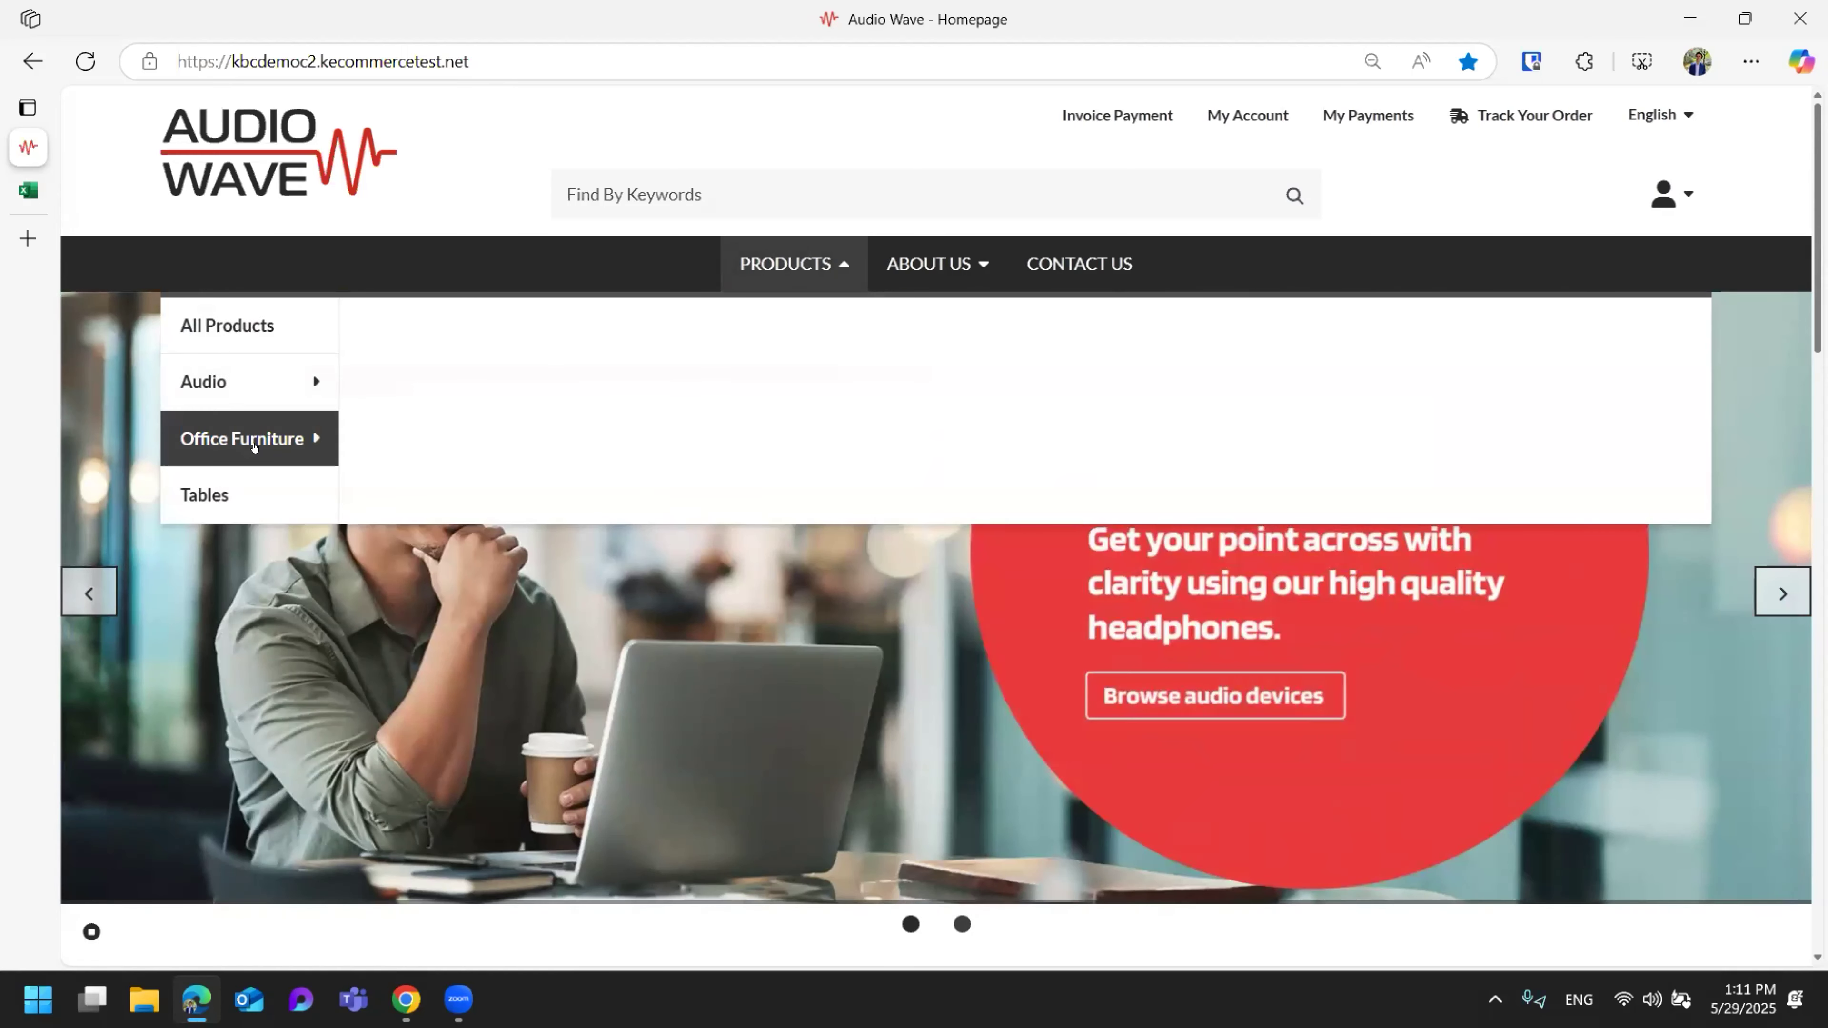
mouse_move(253, 447)
left_click(475, 480)
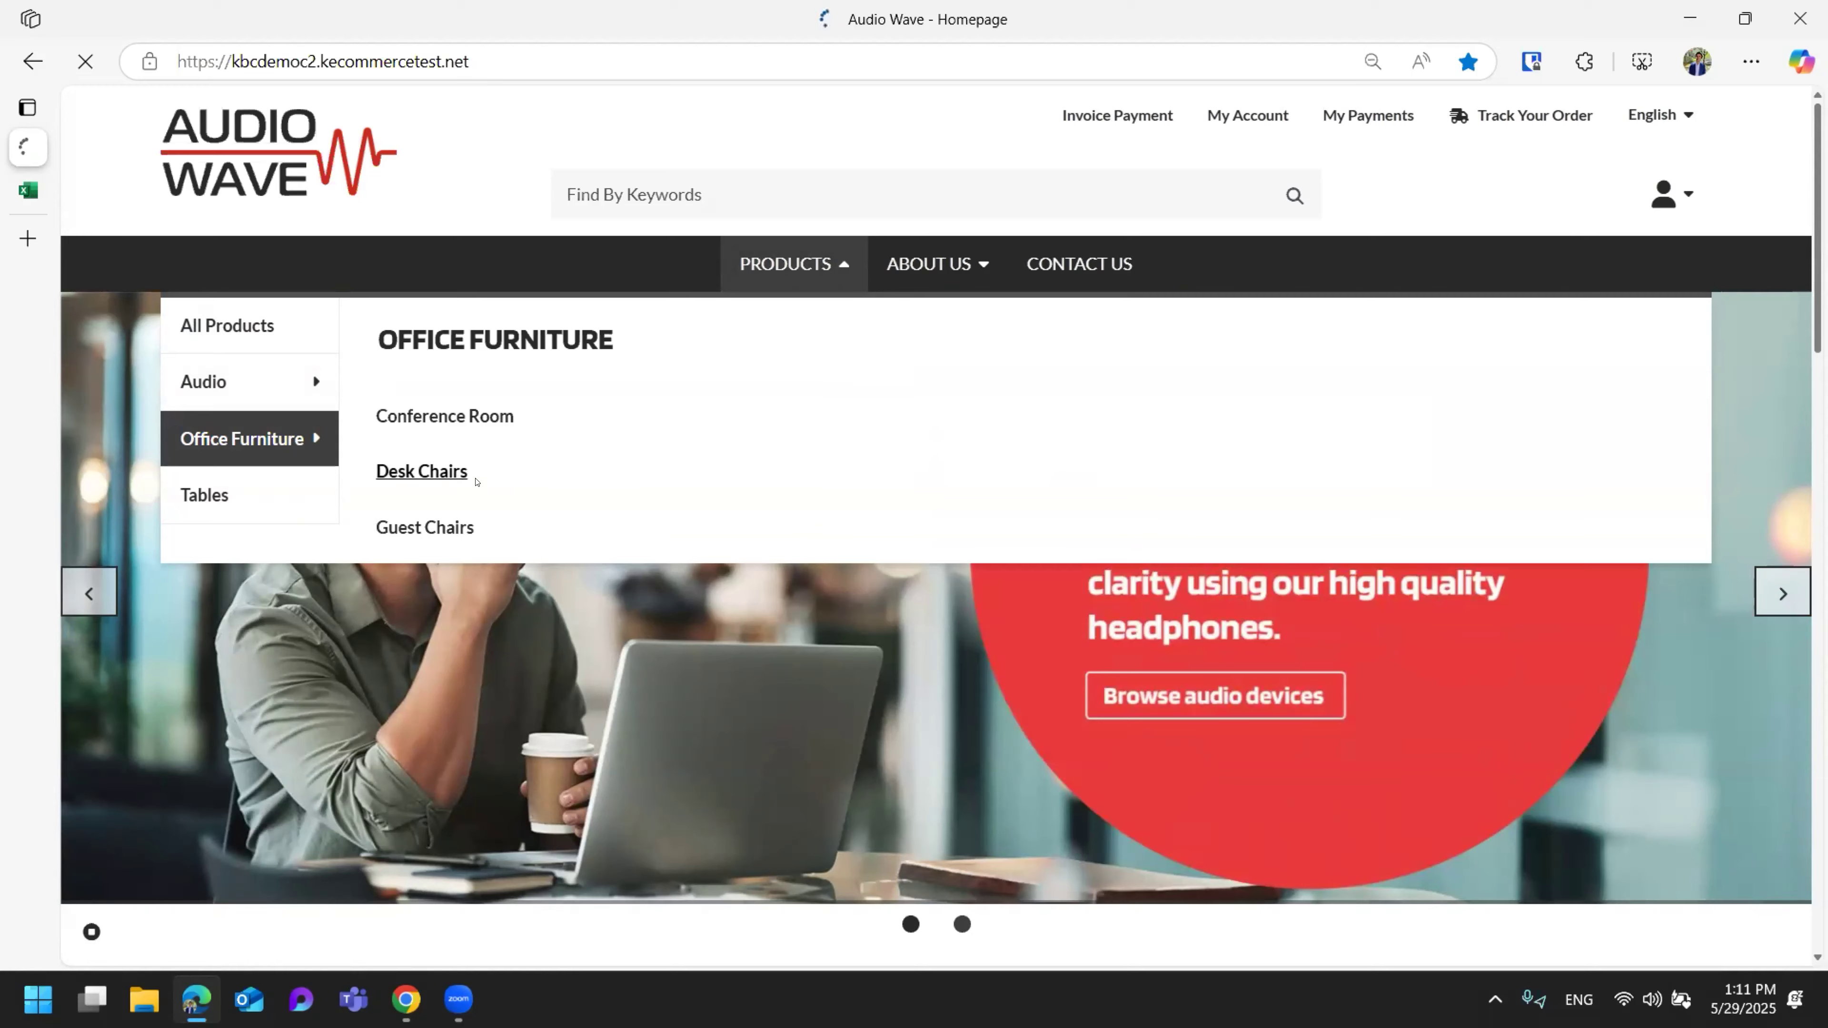
scroll(1759, 509, "down", 3)
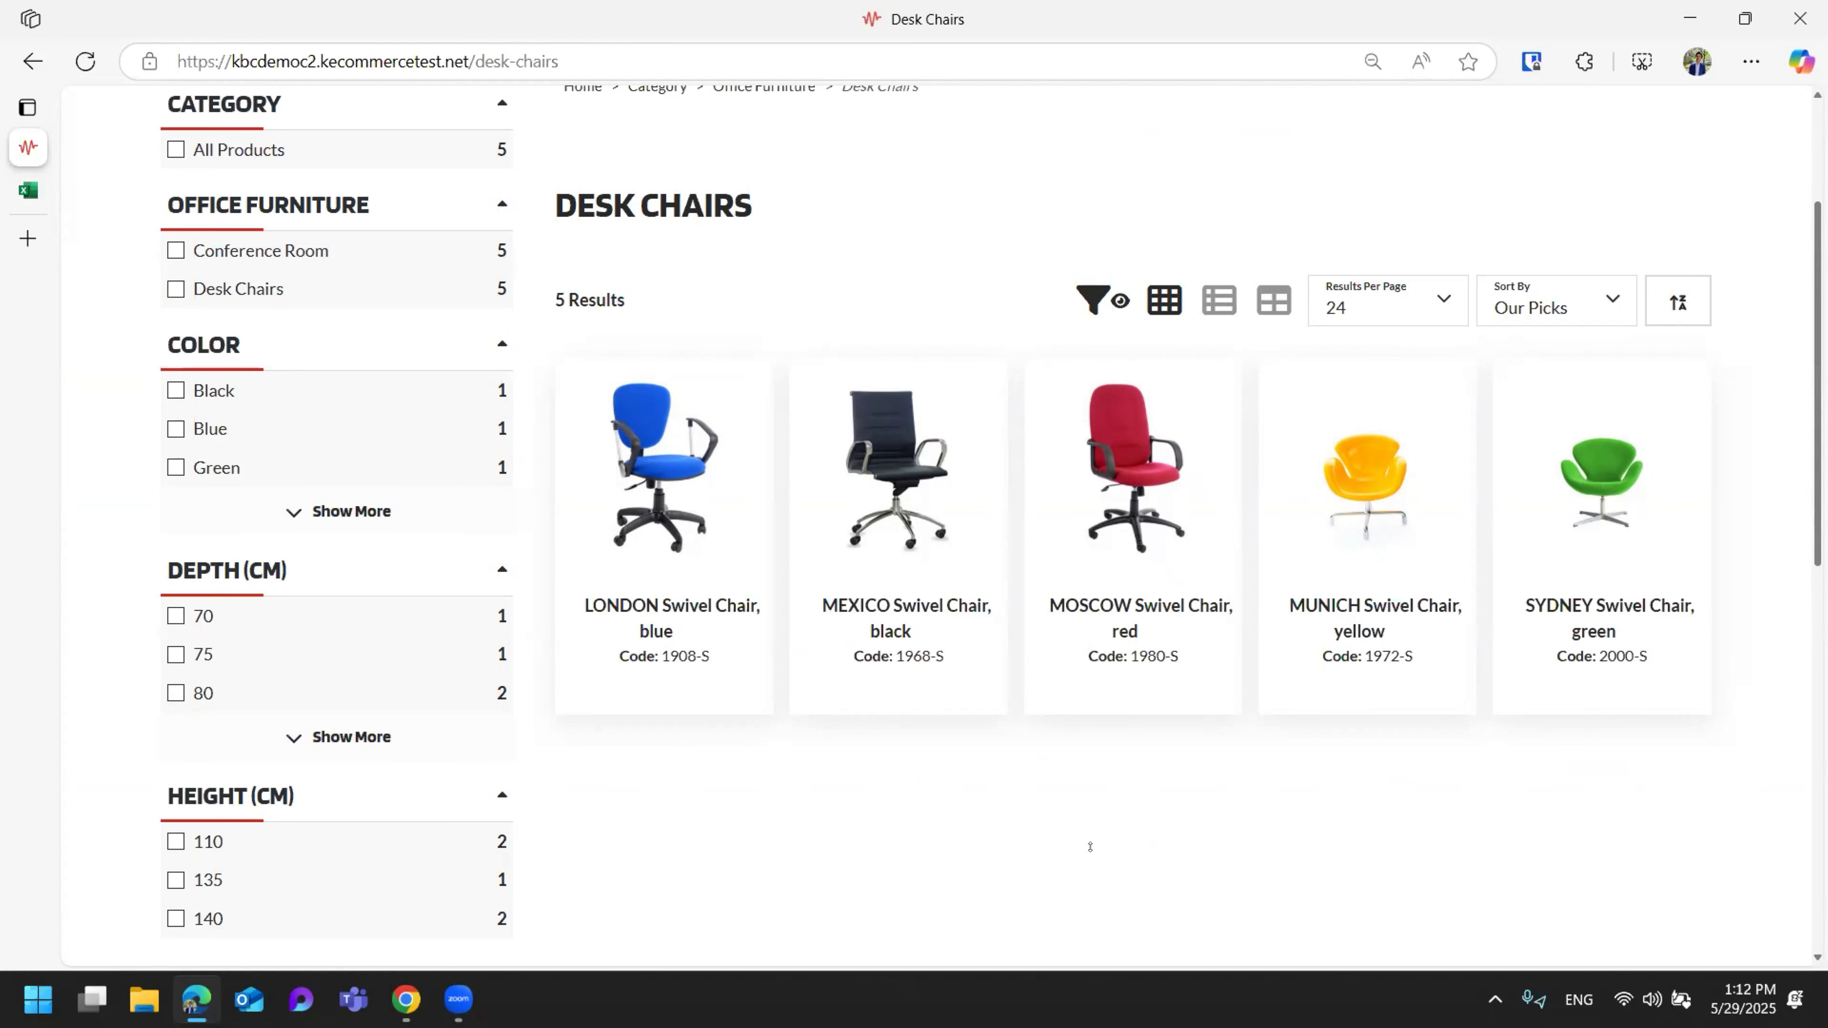
scroll(1090, 847, "up", 3)
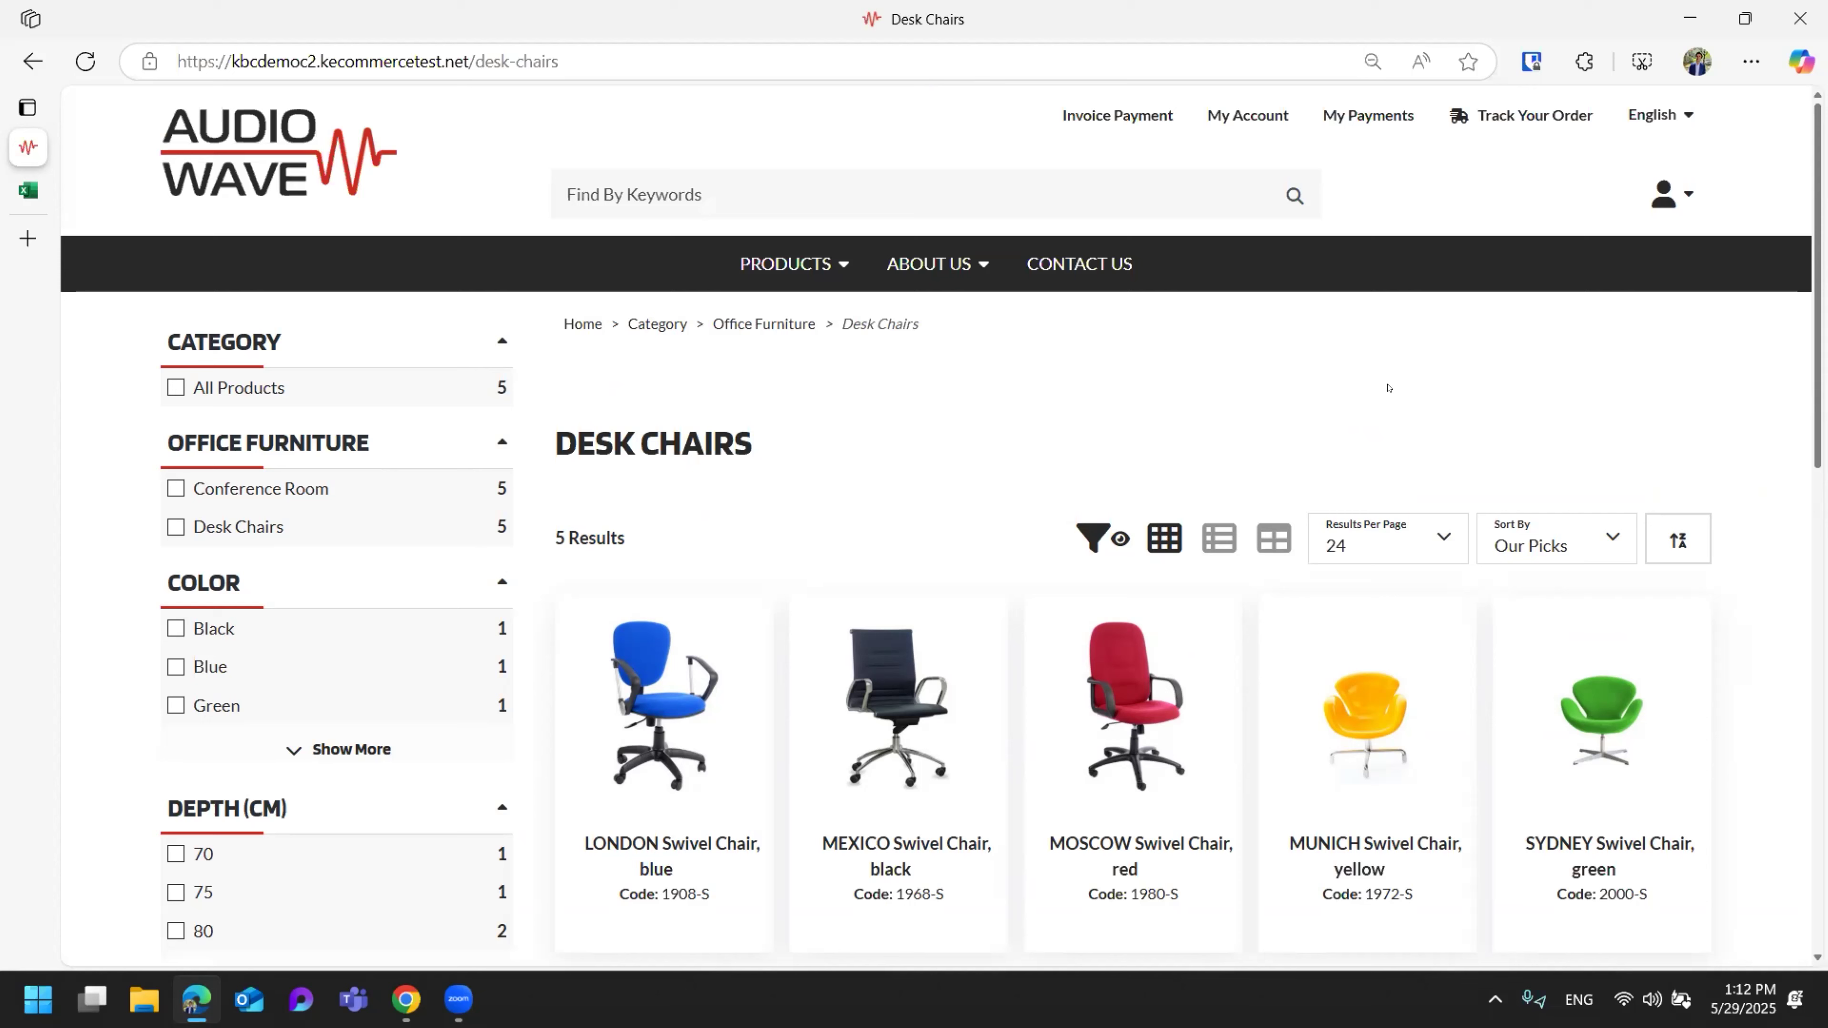
scroll(1771, 418, "down", 3)
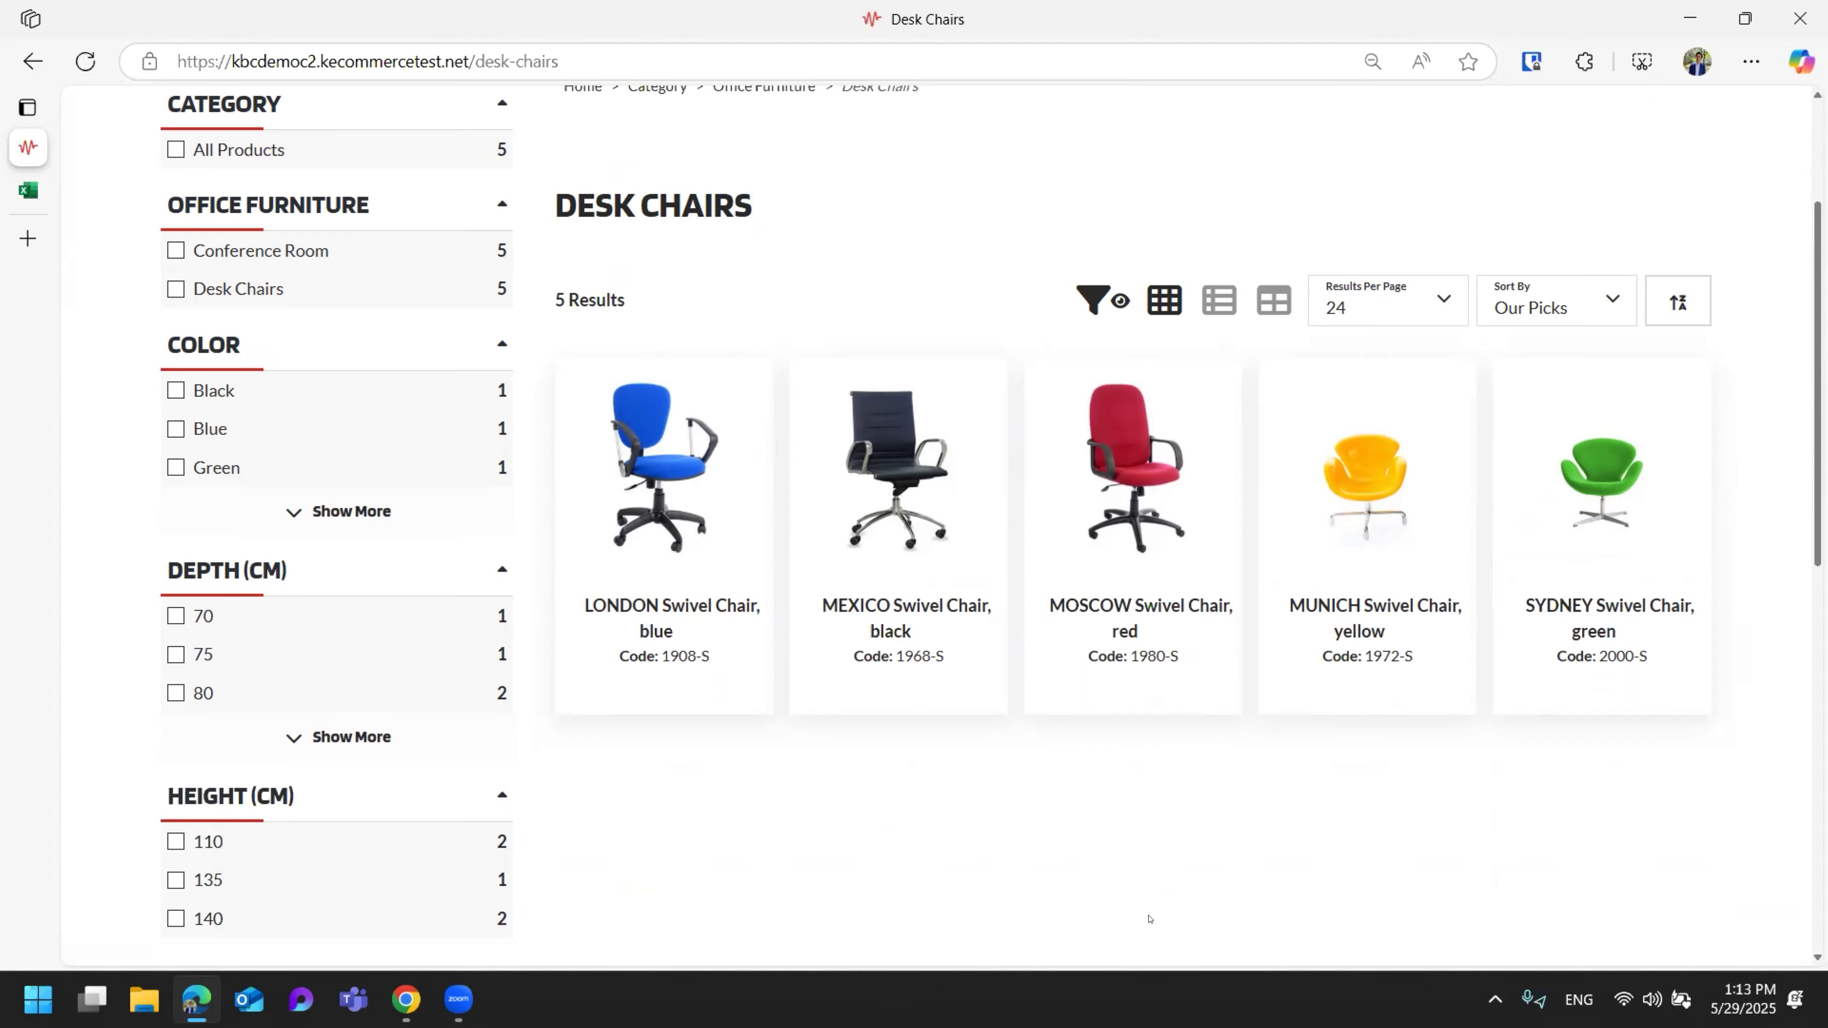
scroll(1267, 845, "up", 3)
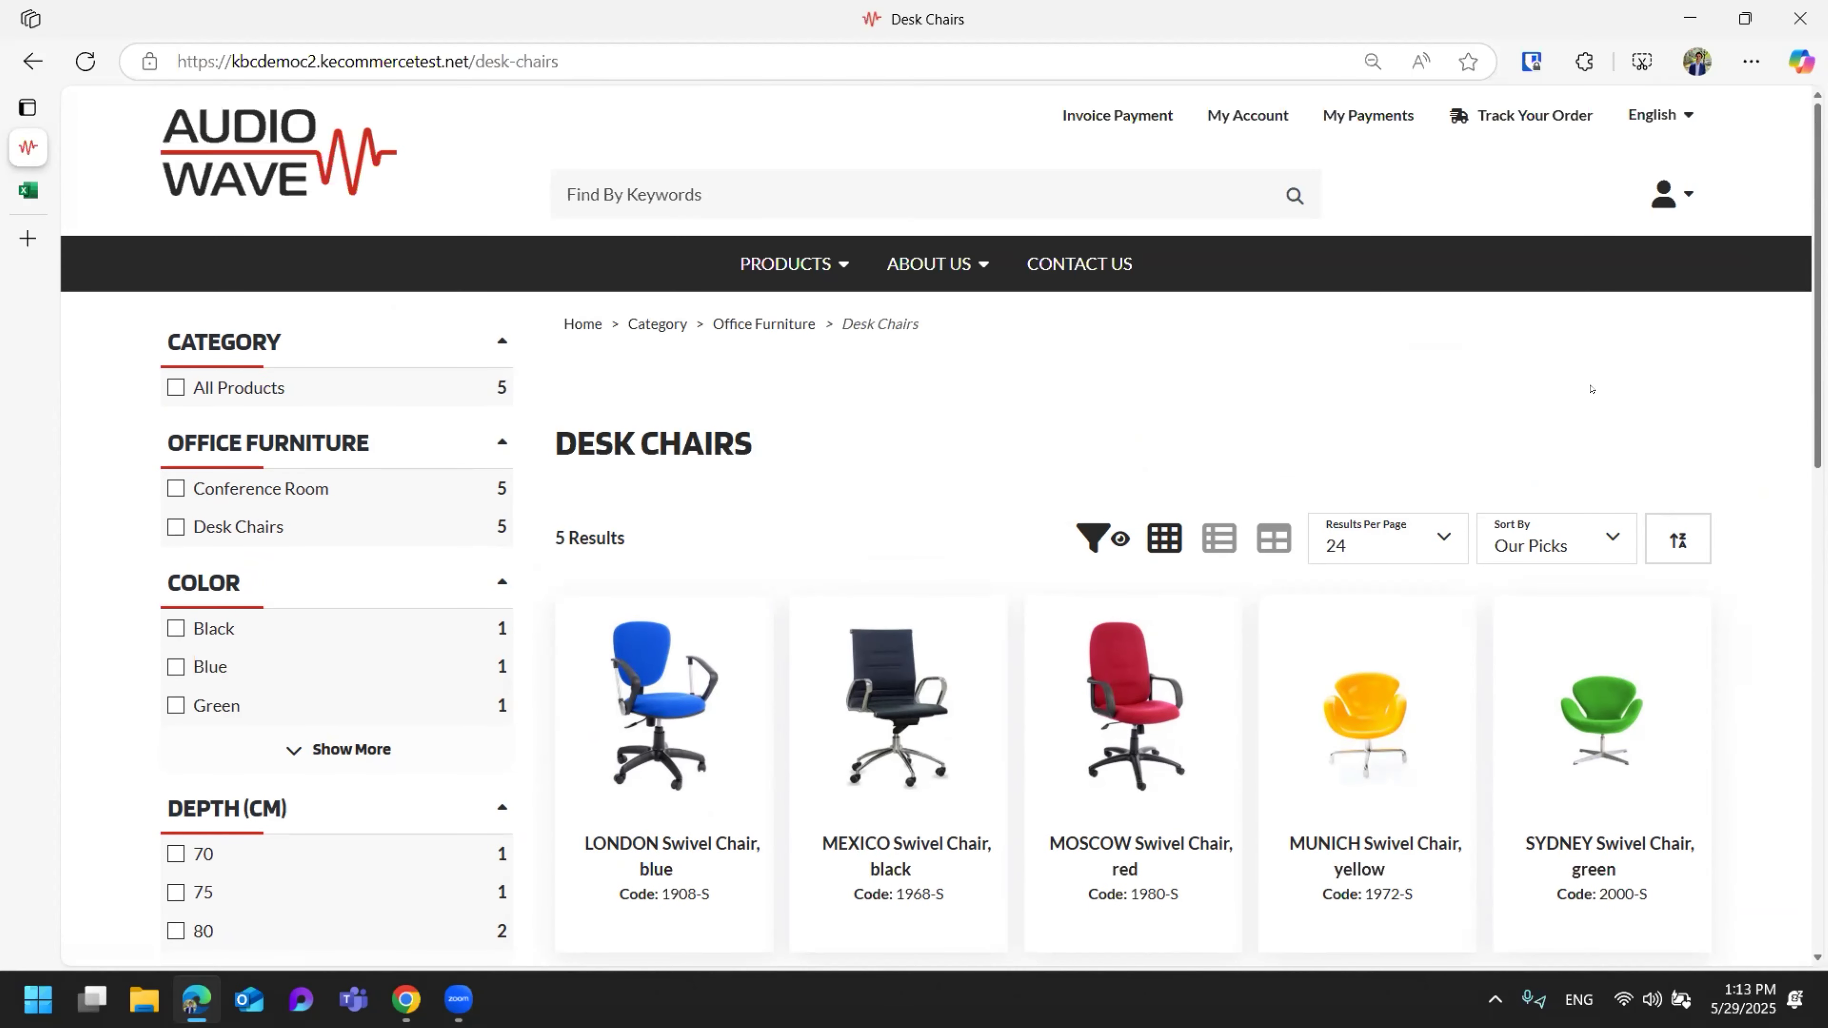
Sign in to the web store as a returning customer with the prefilled email and password.
left_click(1655, 201)
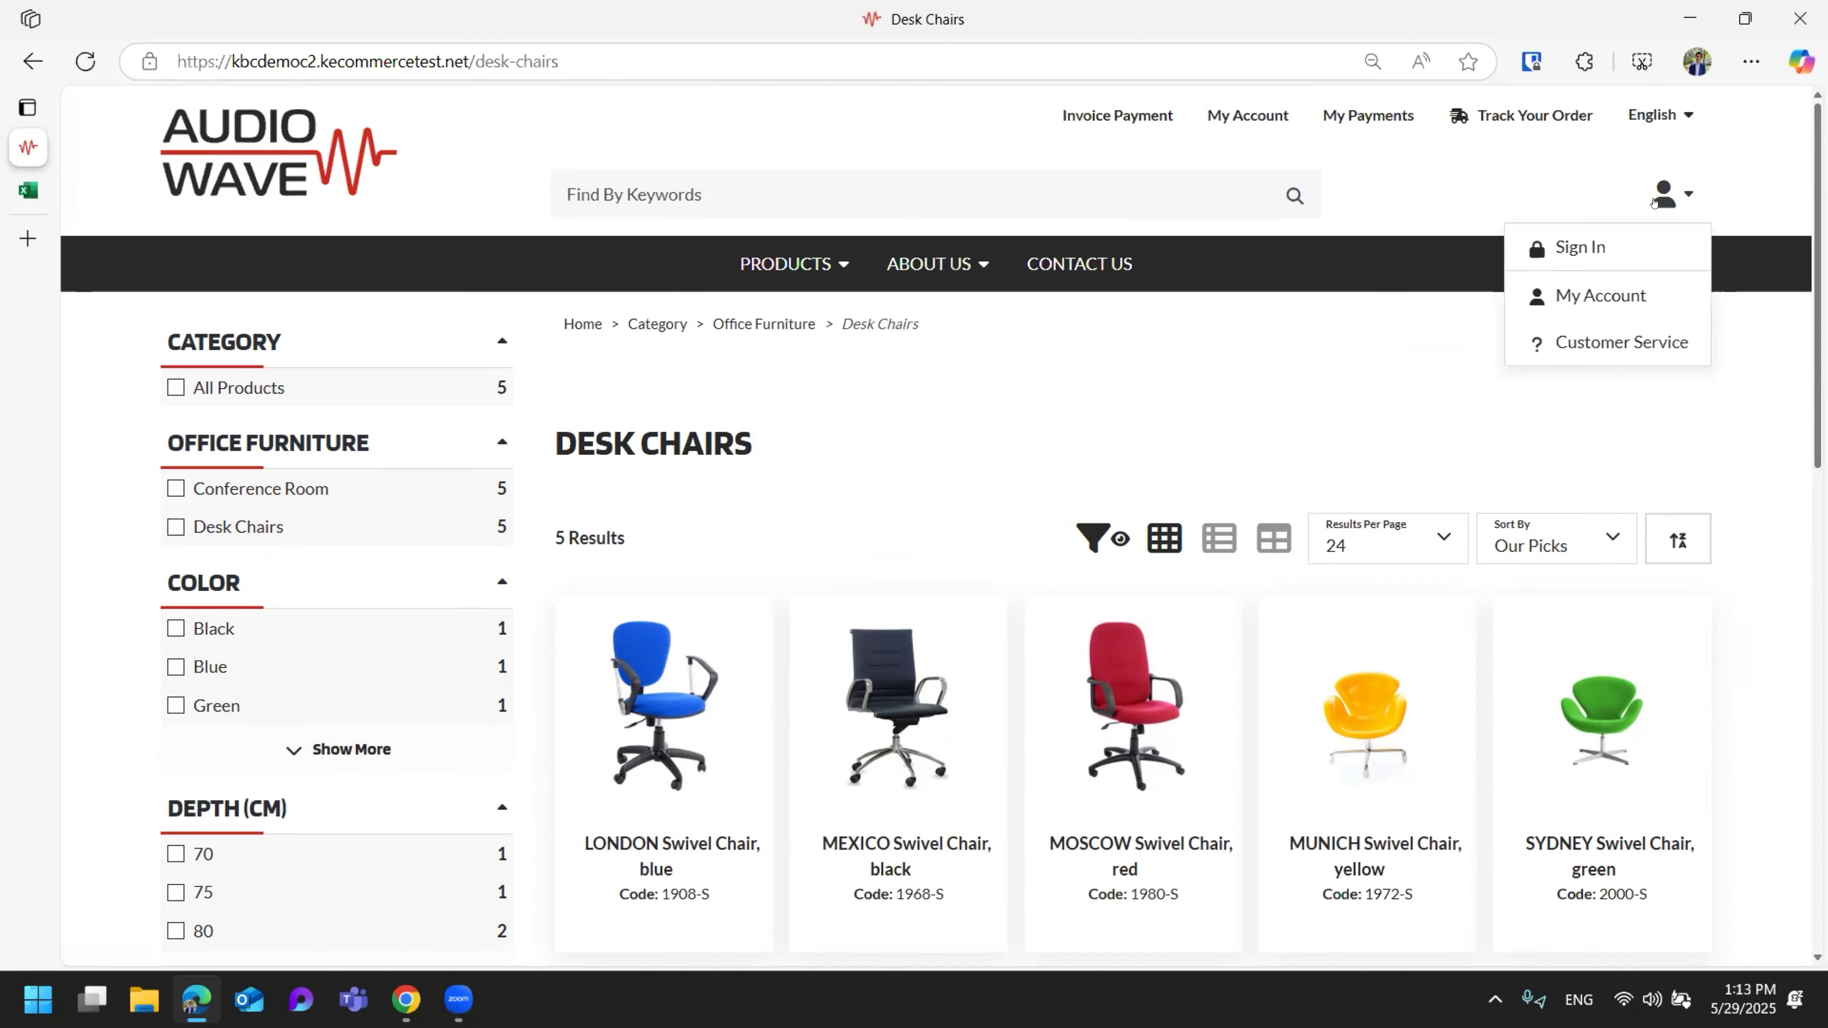
left_click(1604, 250)
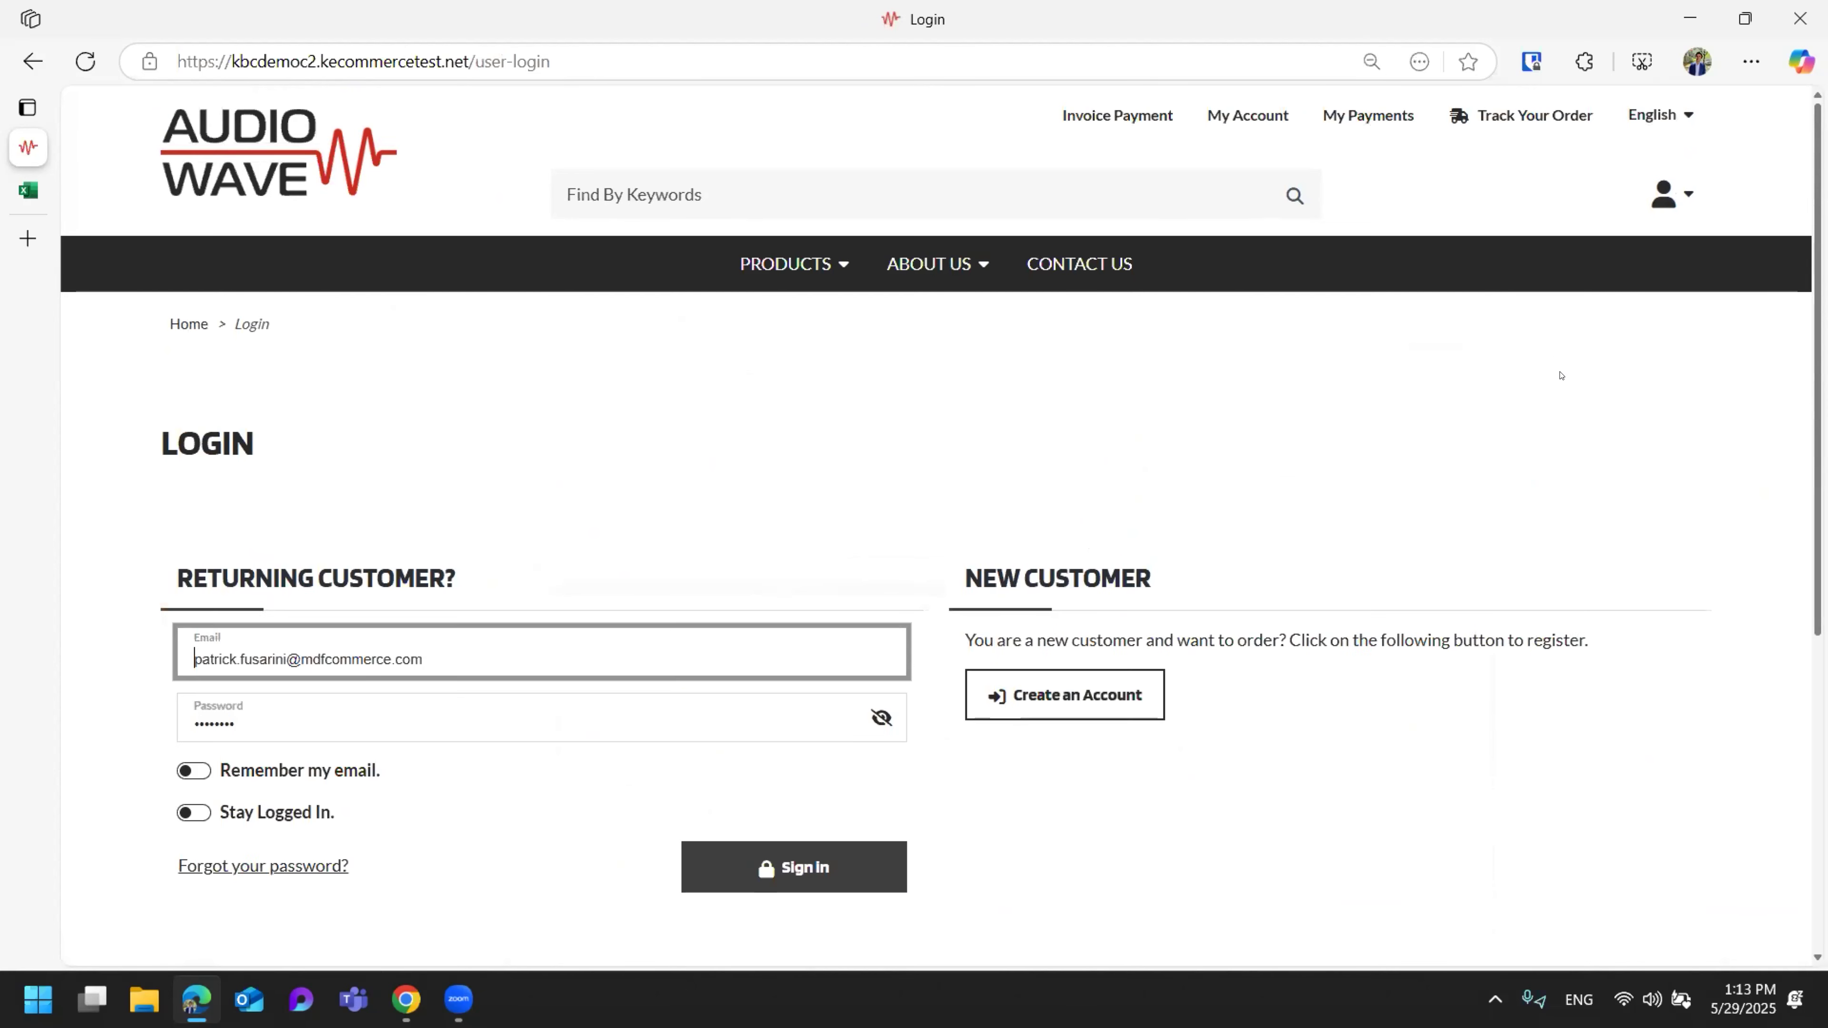
left_click(1593, 752)
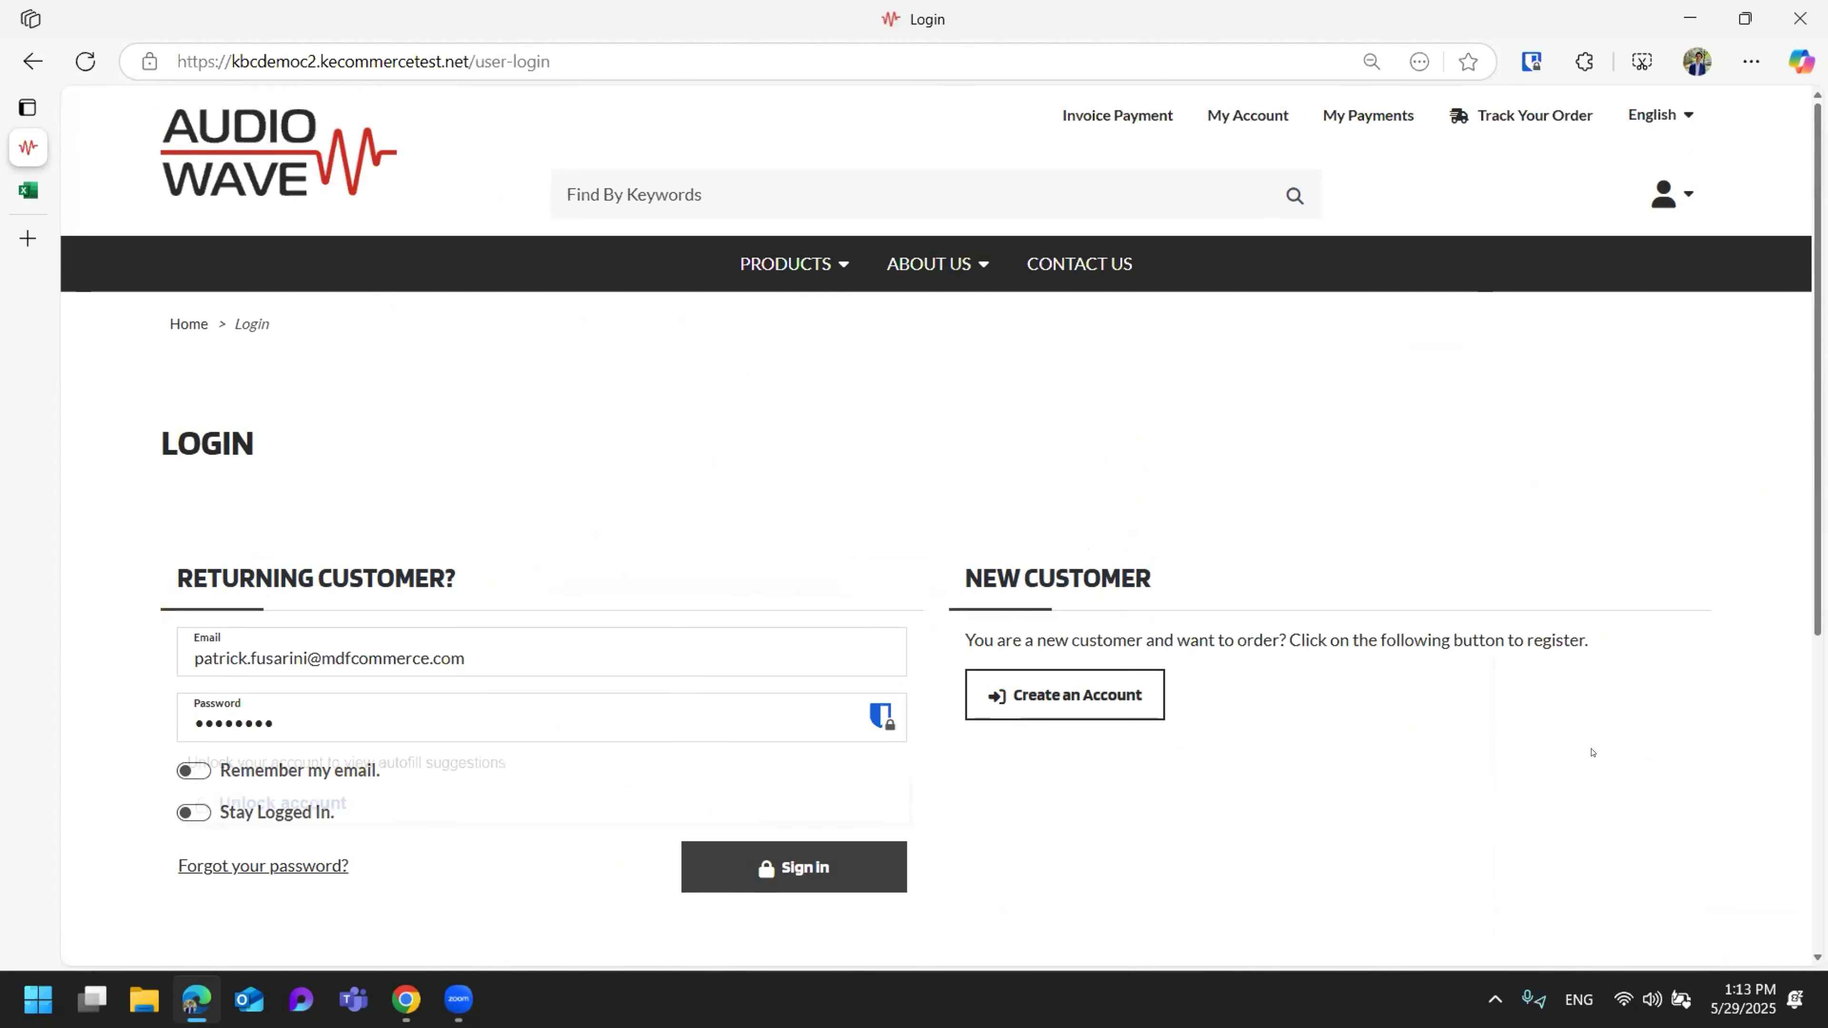
scroll(1593, 752, "down", 3)
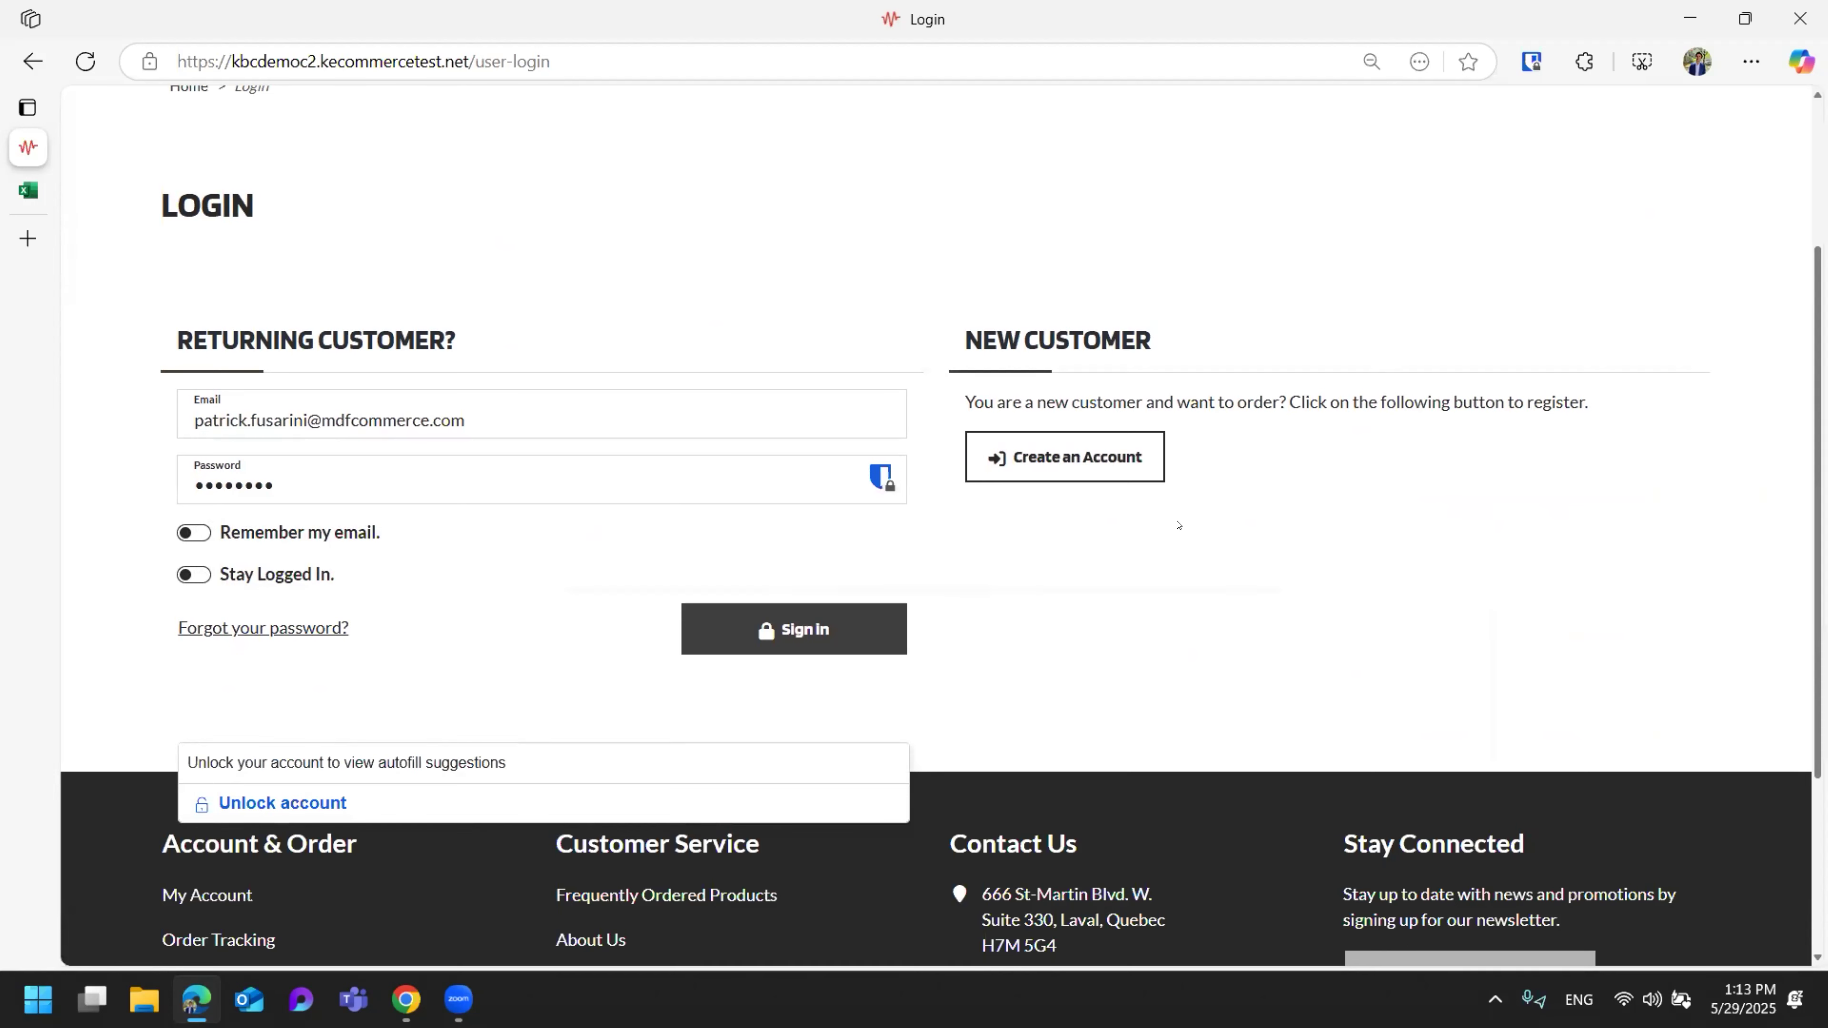
left_click(875, 633)
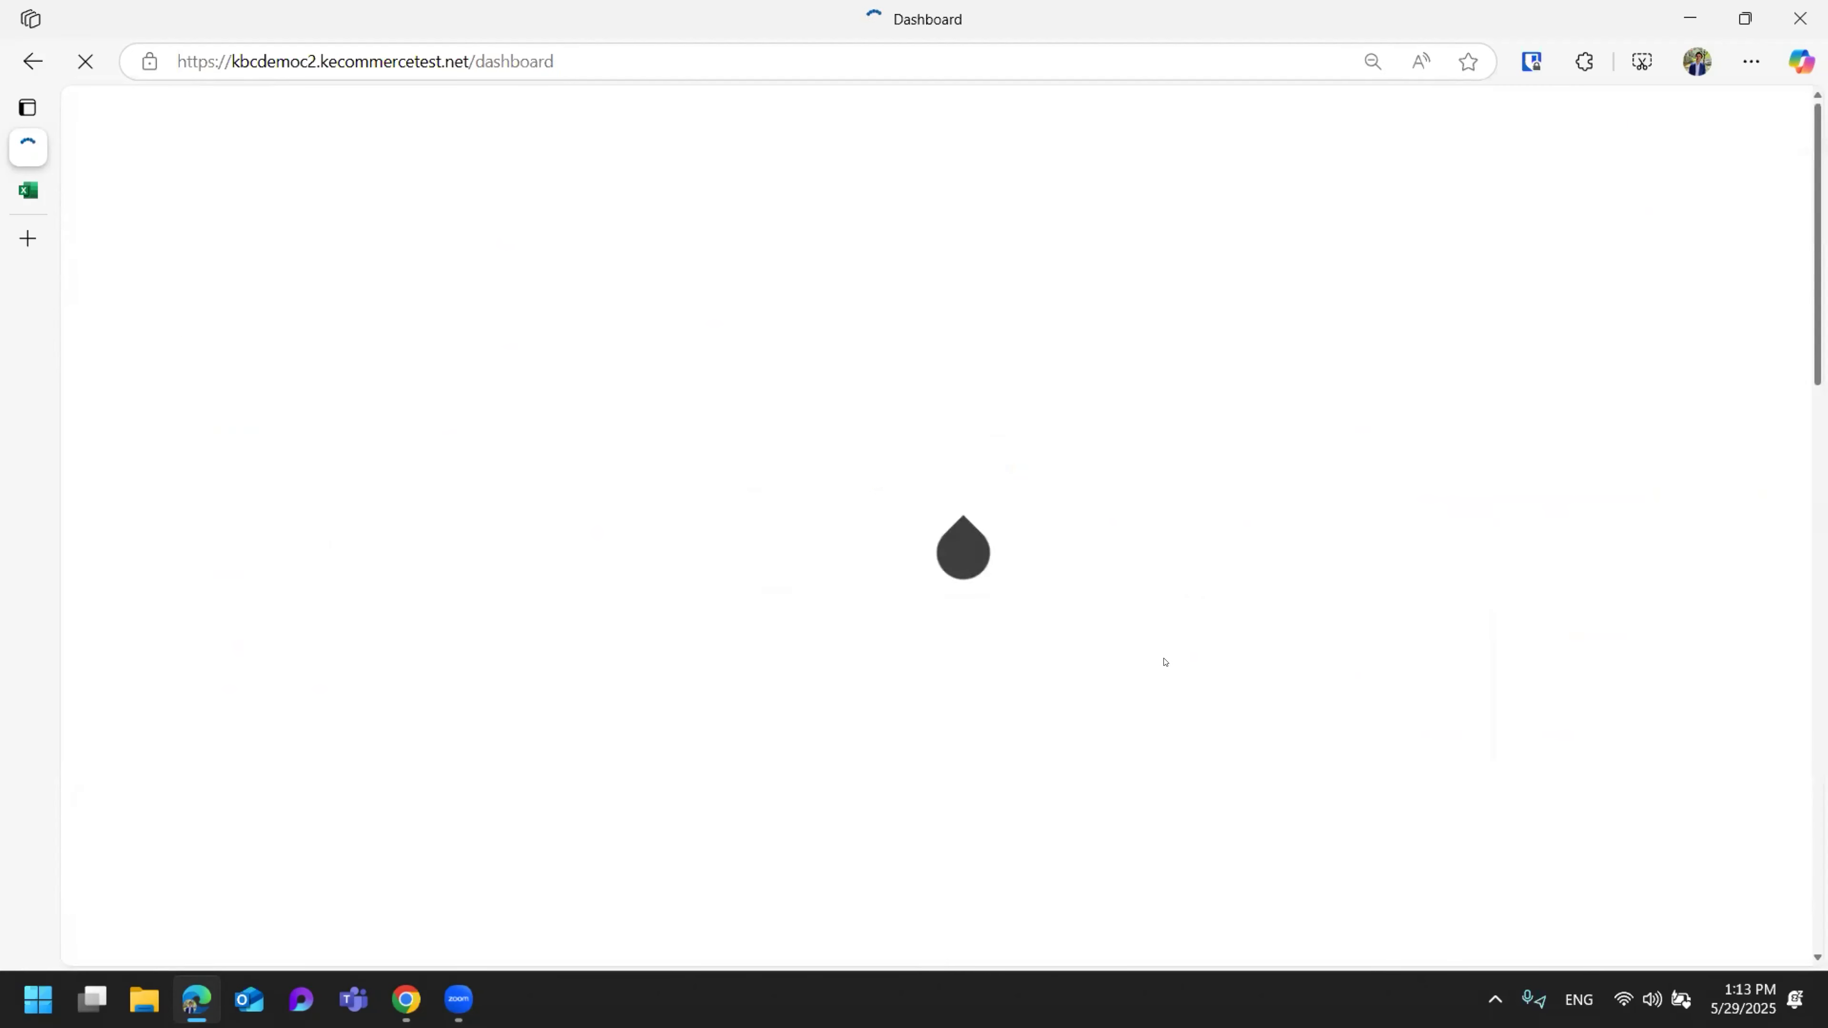
Review the welcome text and the Latest Orders list on the My Dashboard page.
scroll(1627, 462, "down", 1)
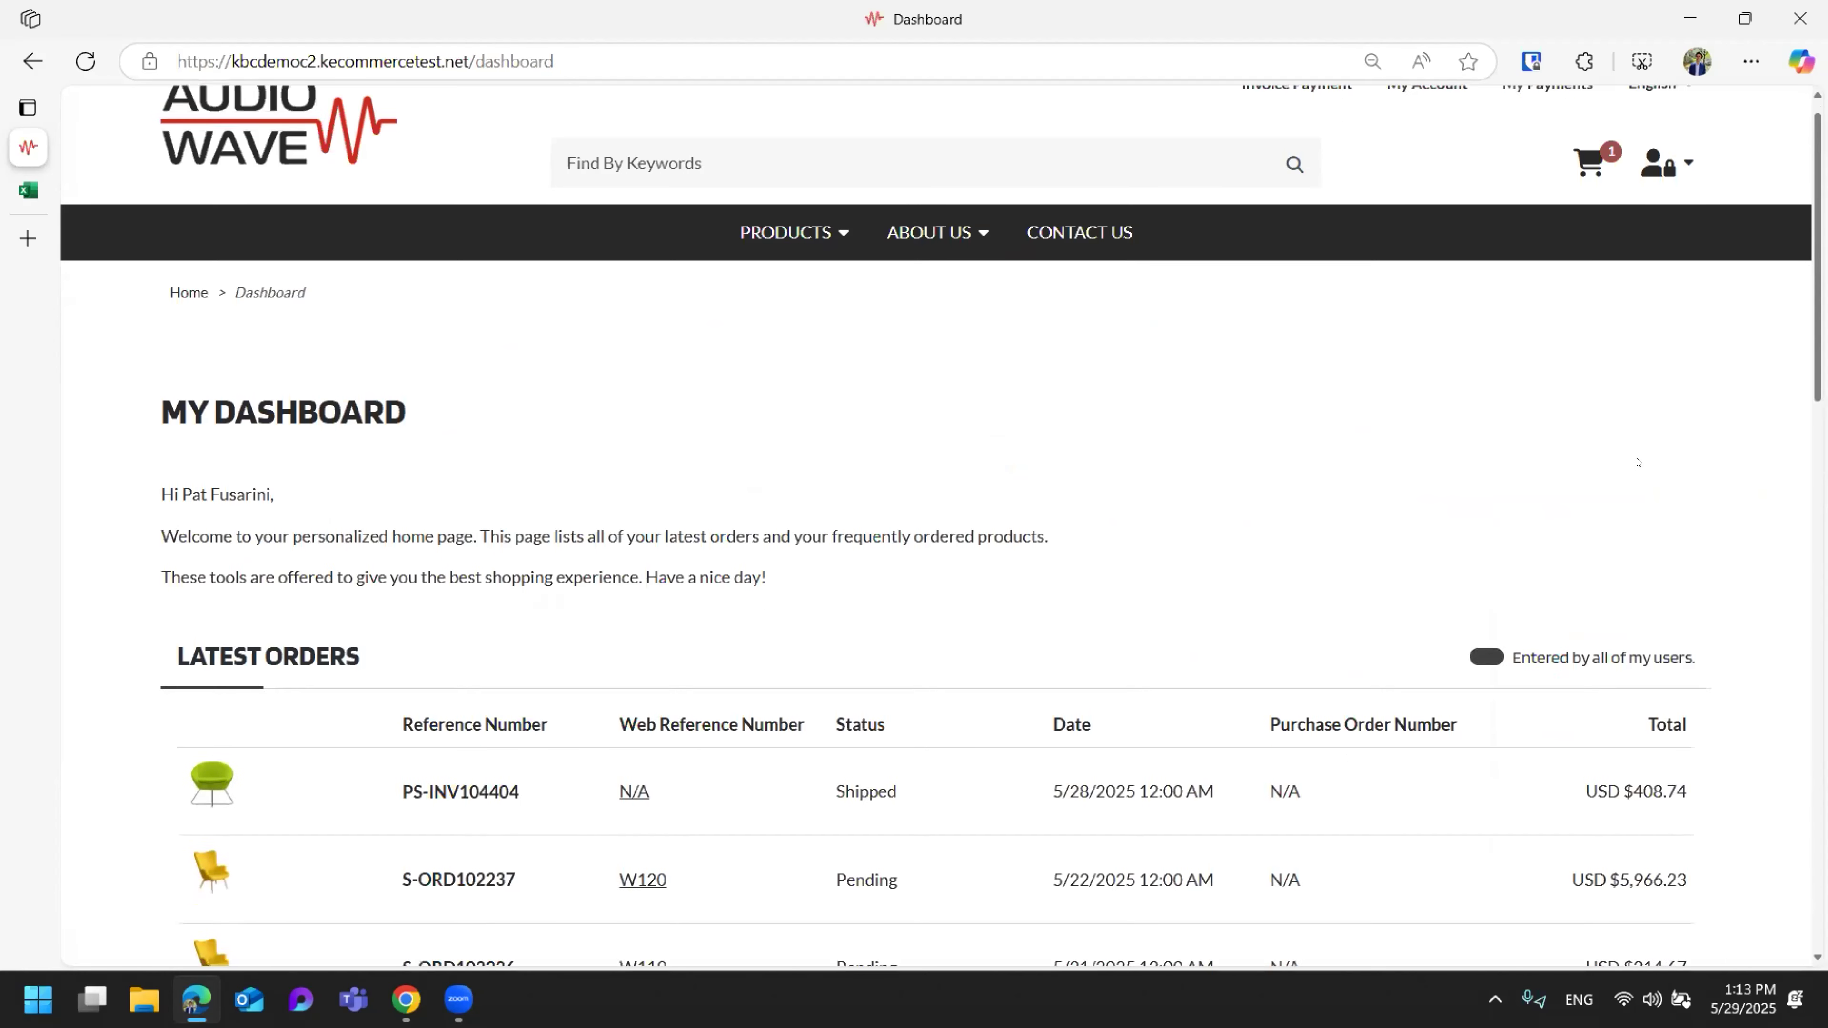
left_click_drag(427, 330, 110, 308)
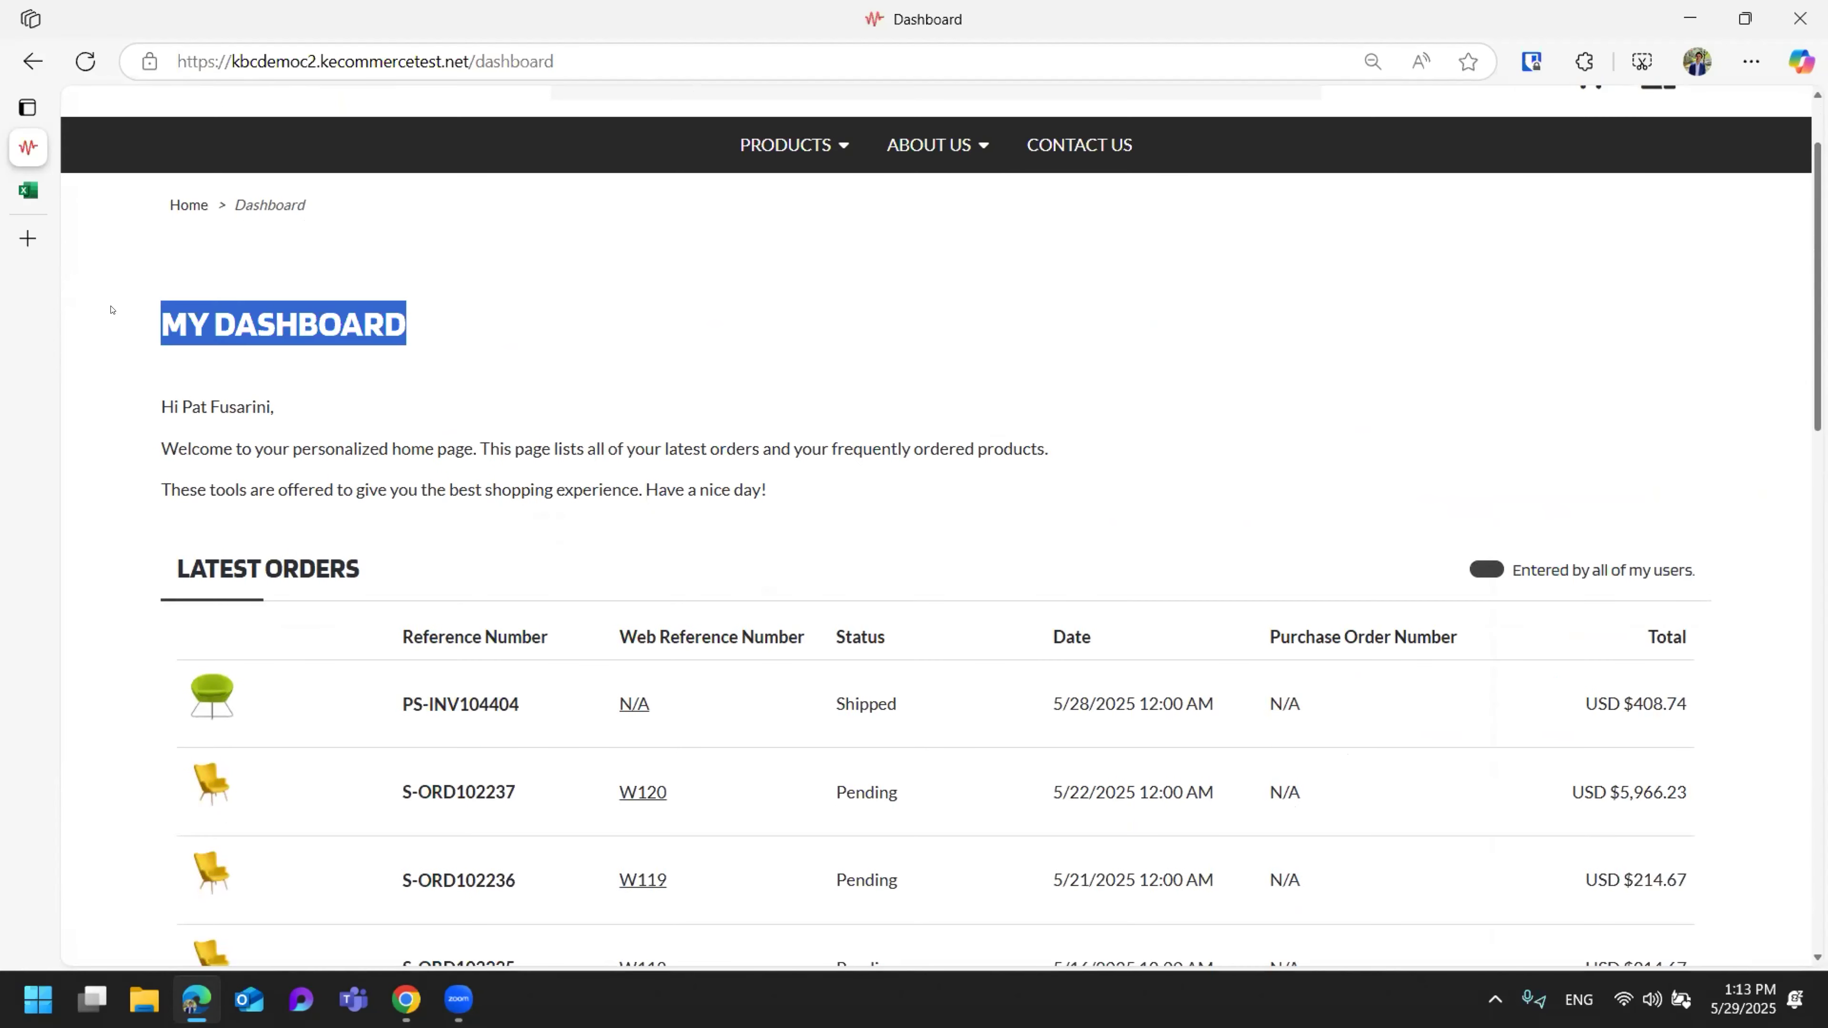
left_click(870, 390)
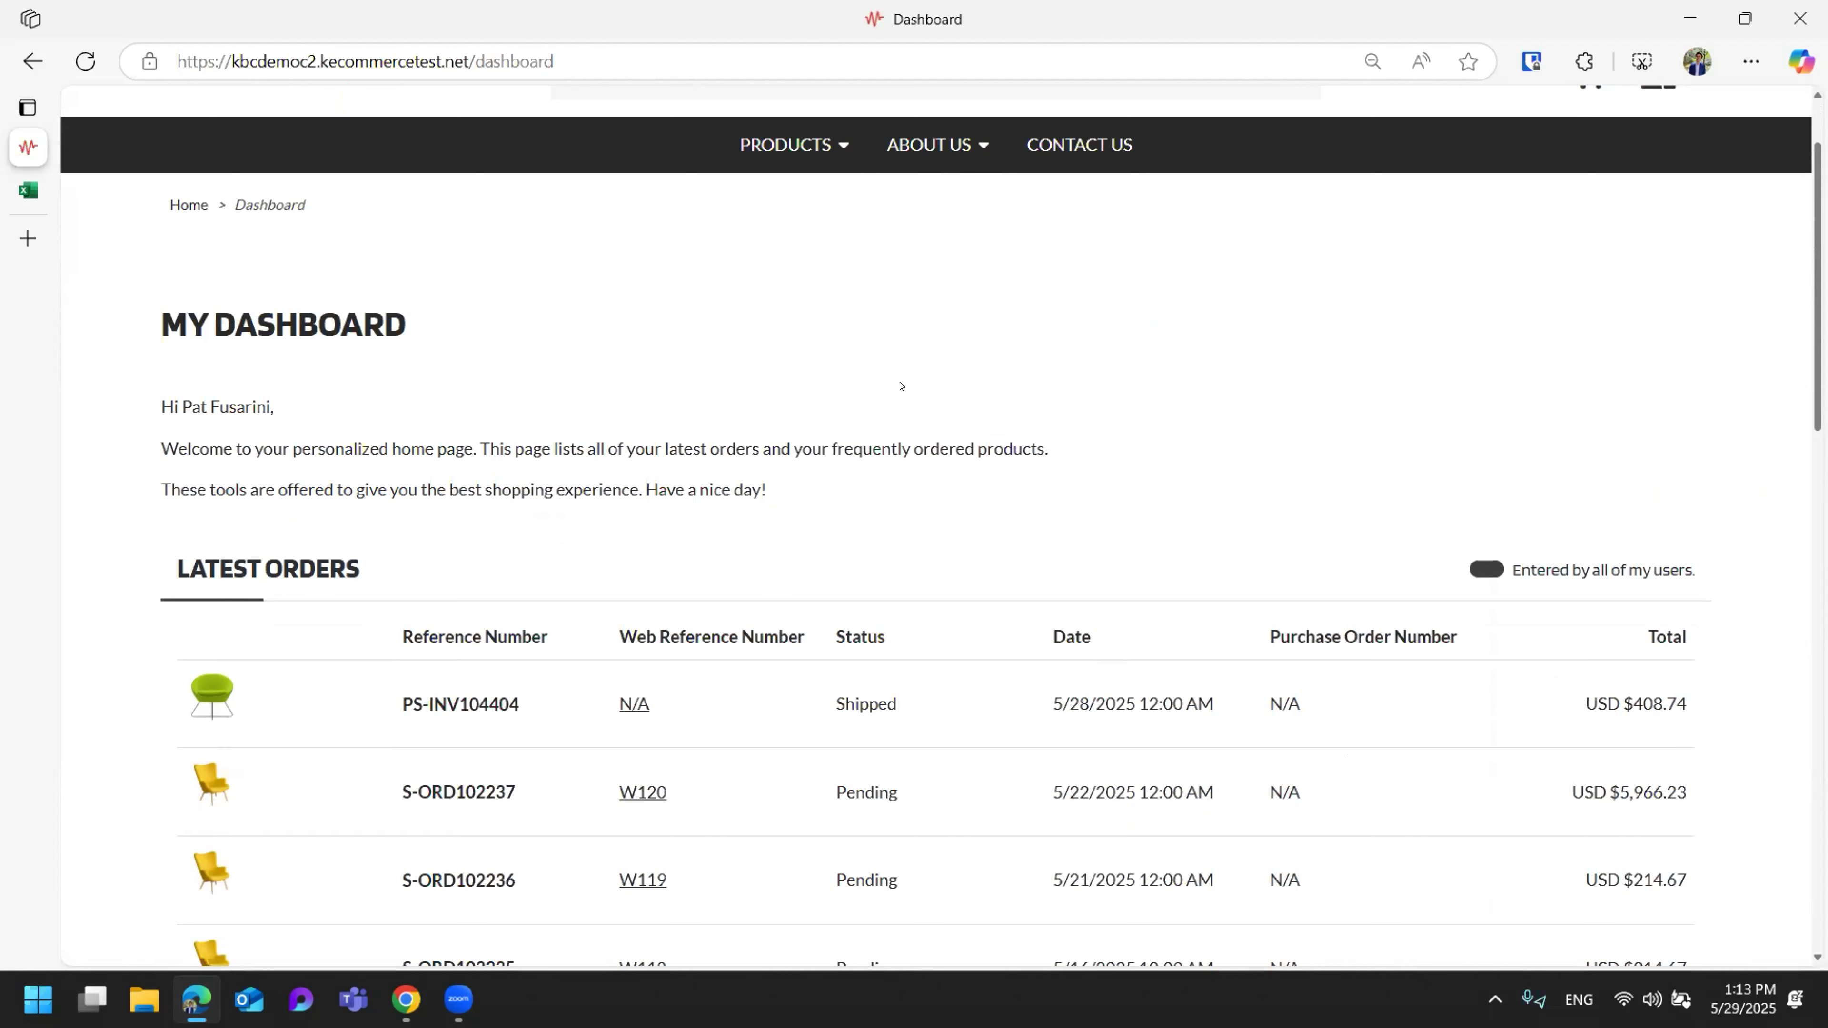
scroll(901, 386, "down", 2)
scroll(947, 278, "down", 1)
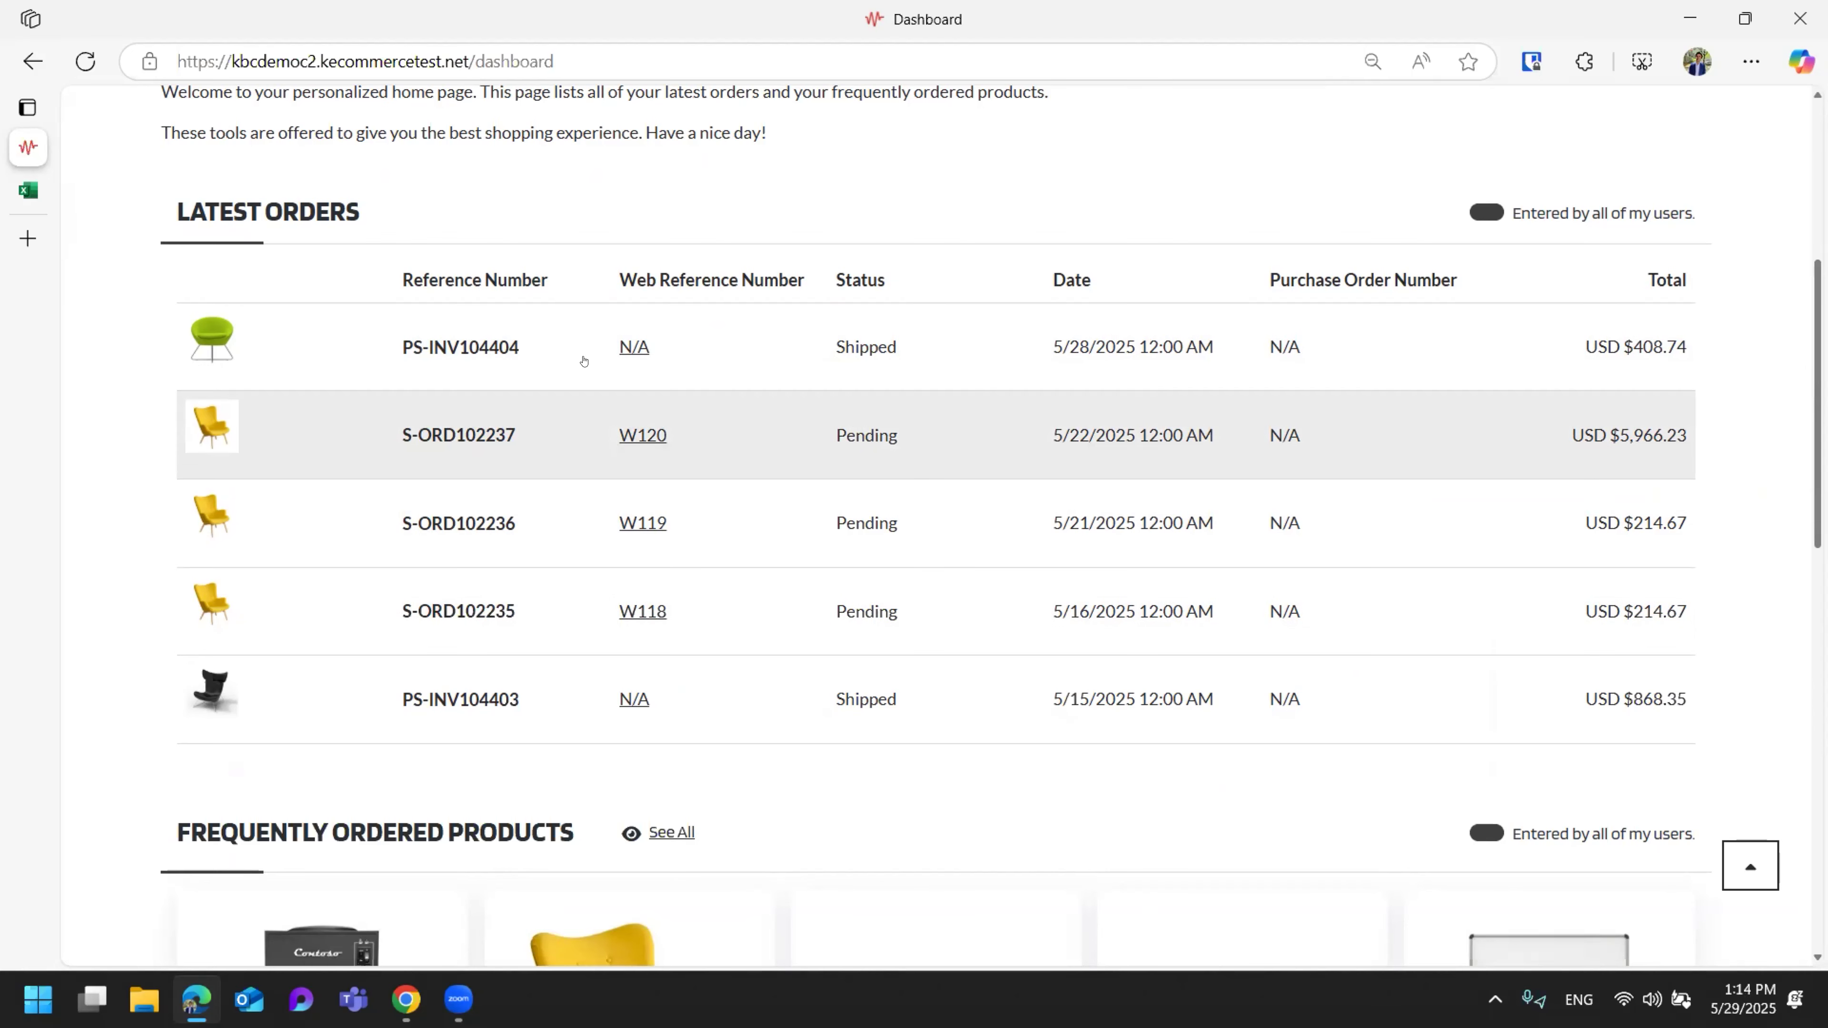
scroll(1126, 799, "up", 3)
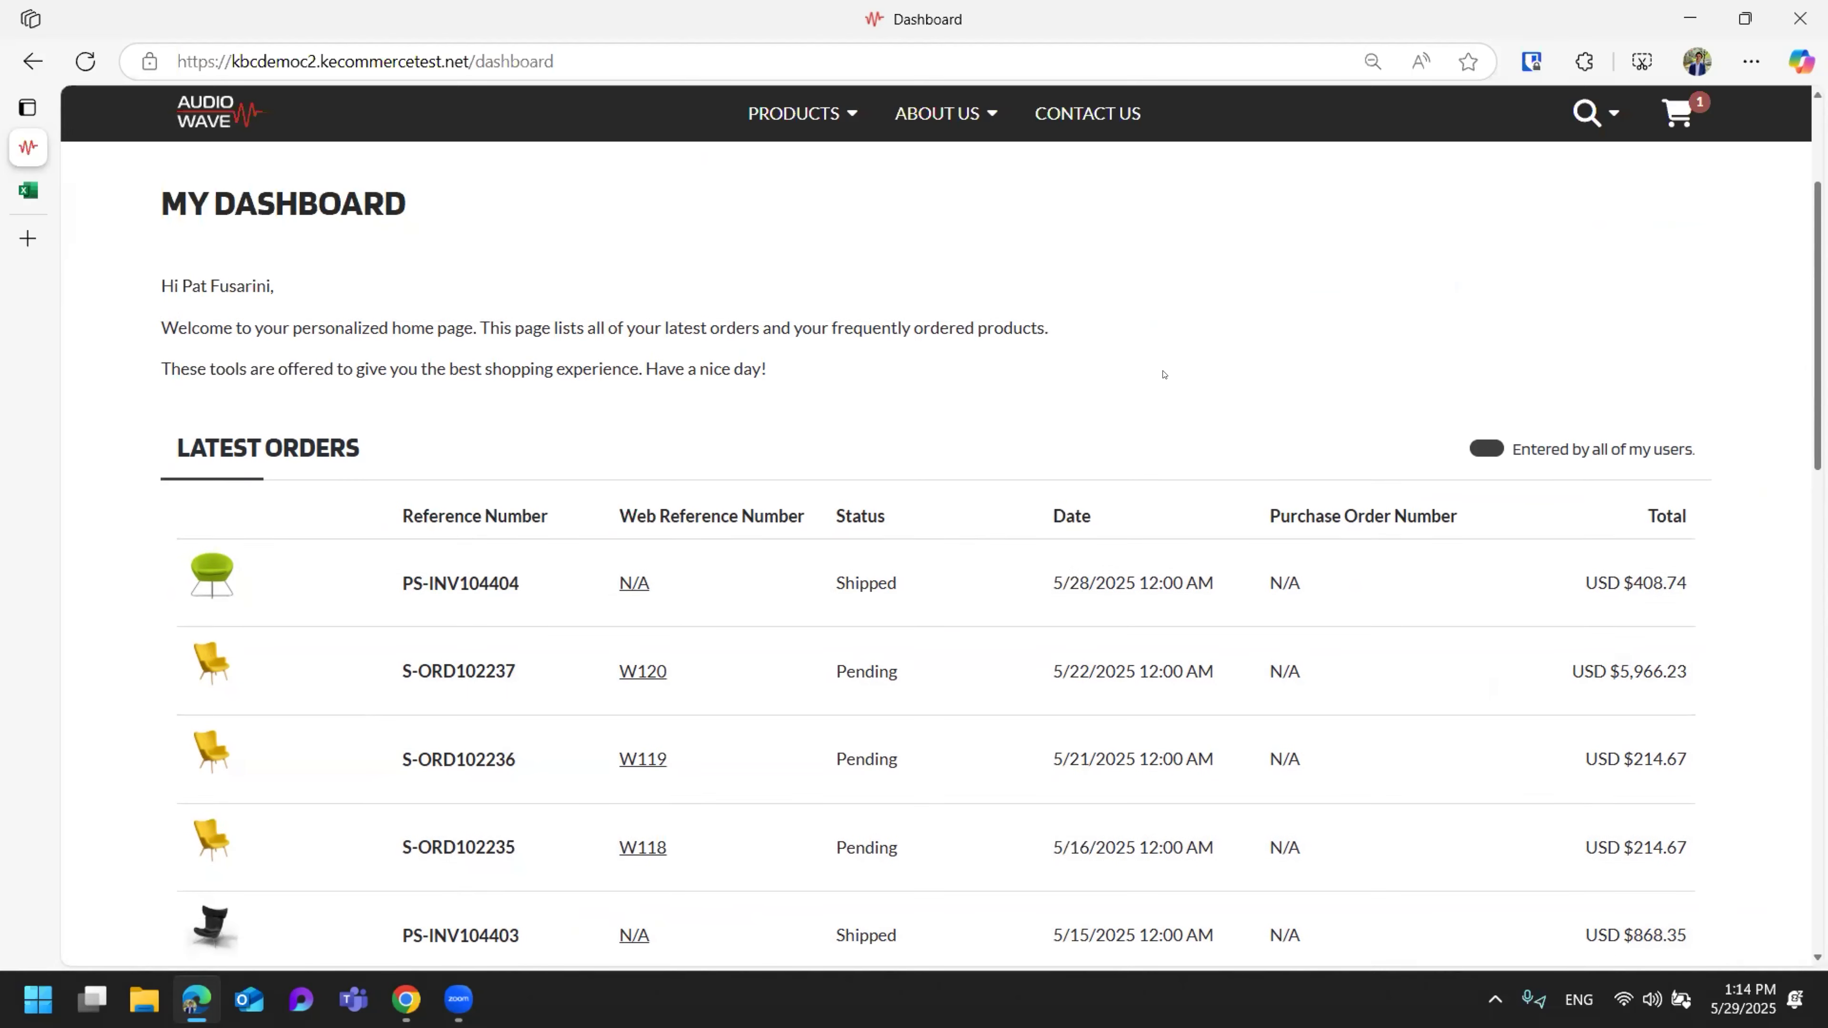
scroll(1159, 375, "down", 3)
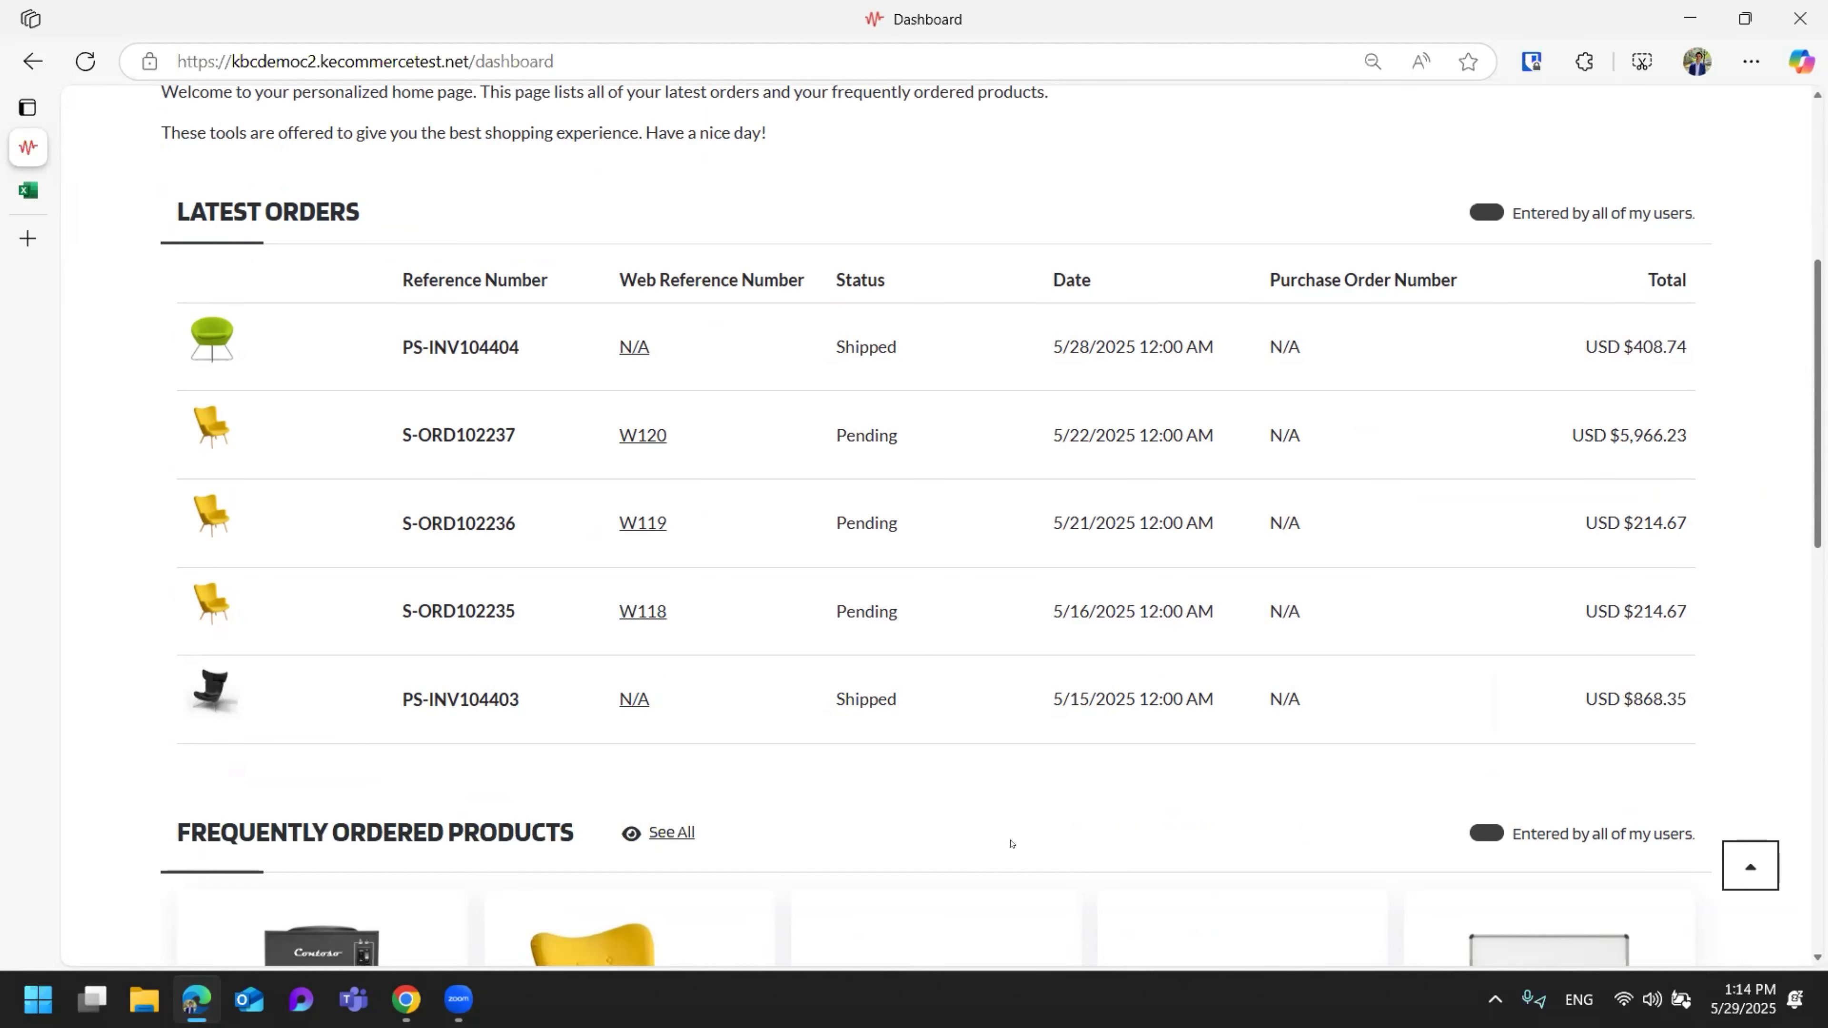
scroll(1024, 844, "up", 5)
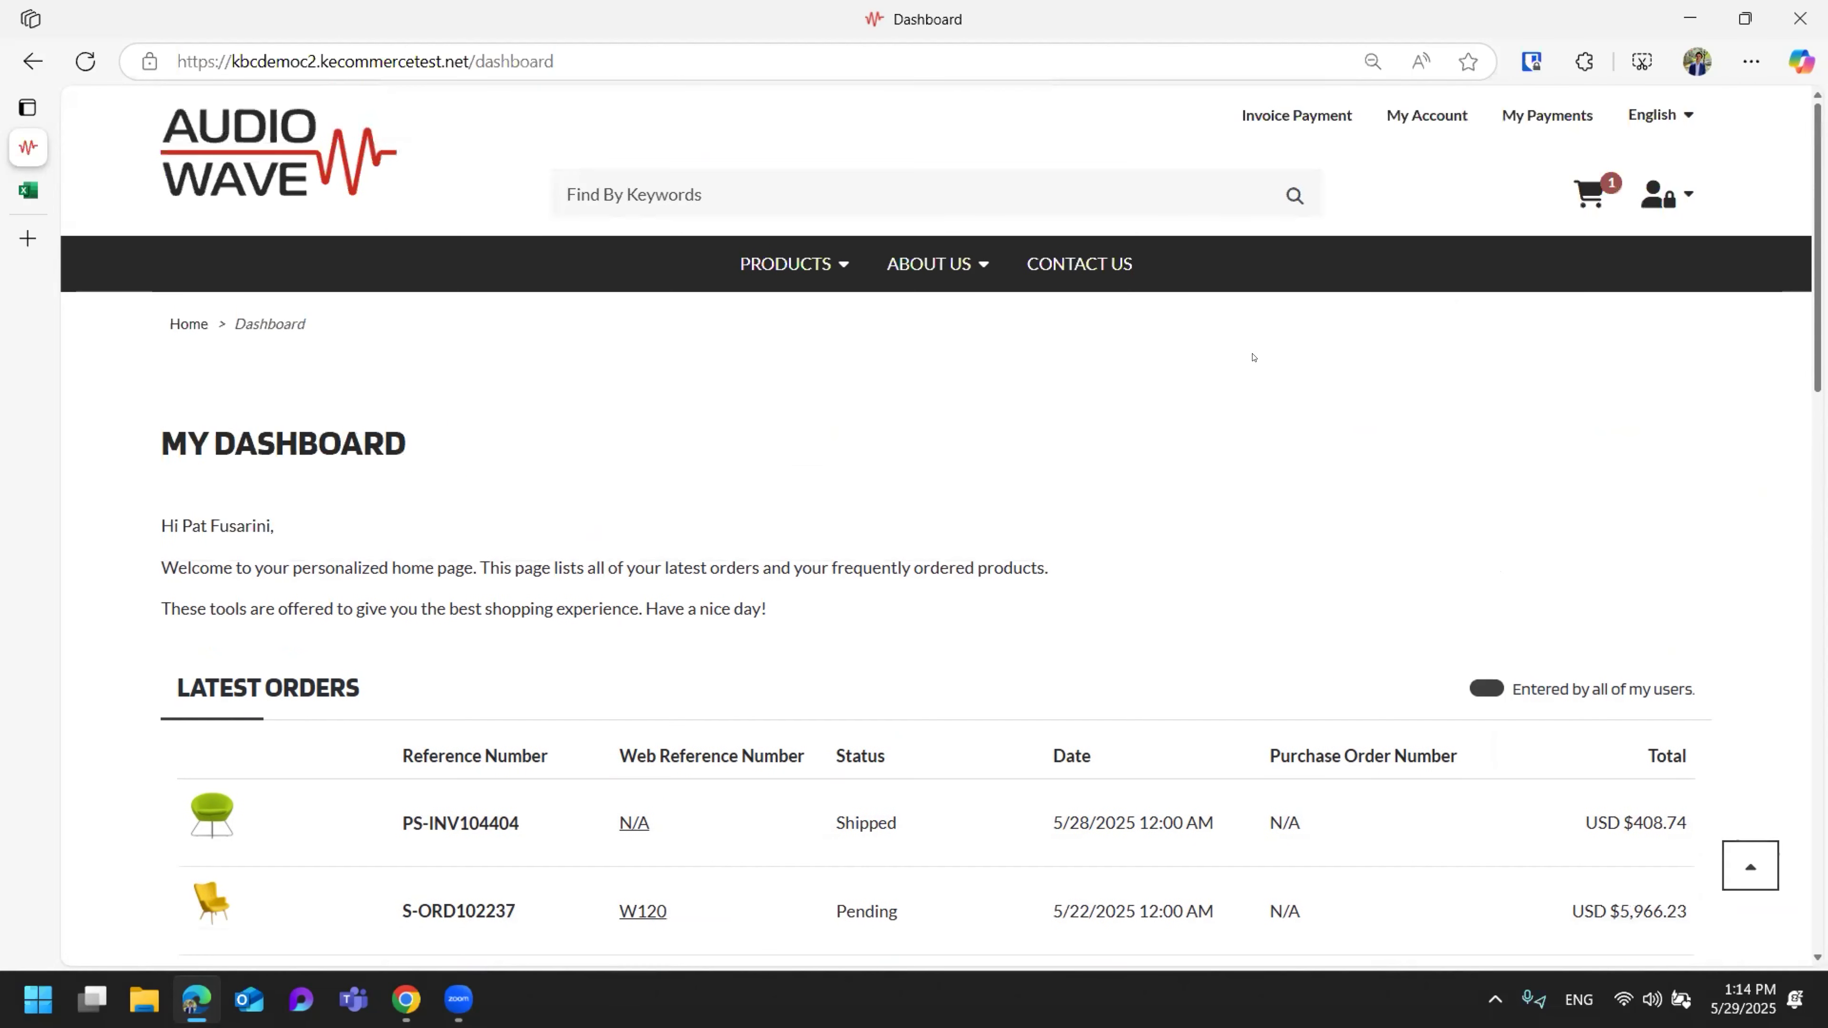
Open Sales Document Tracking, search My Orders with the period set to All, and look through the order list.
left_click(1666, 194)
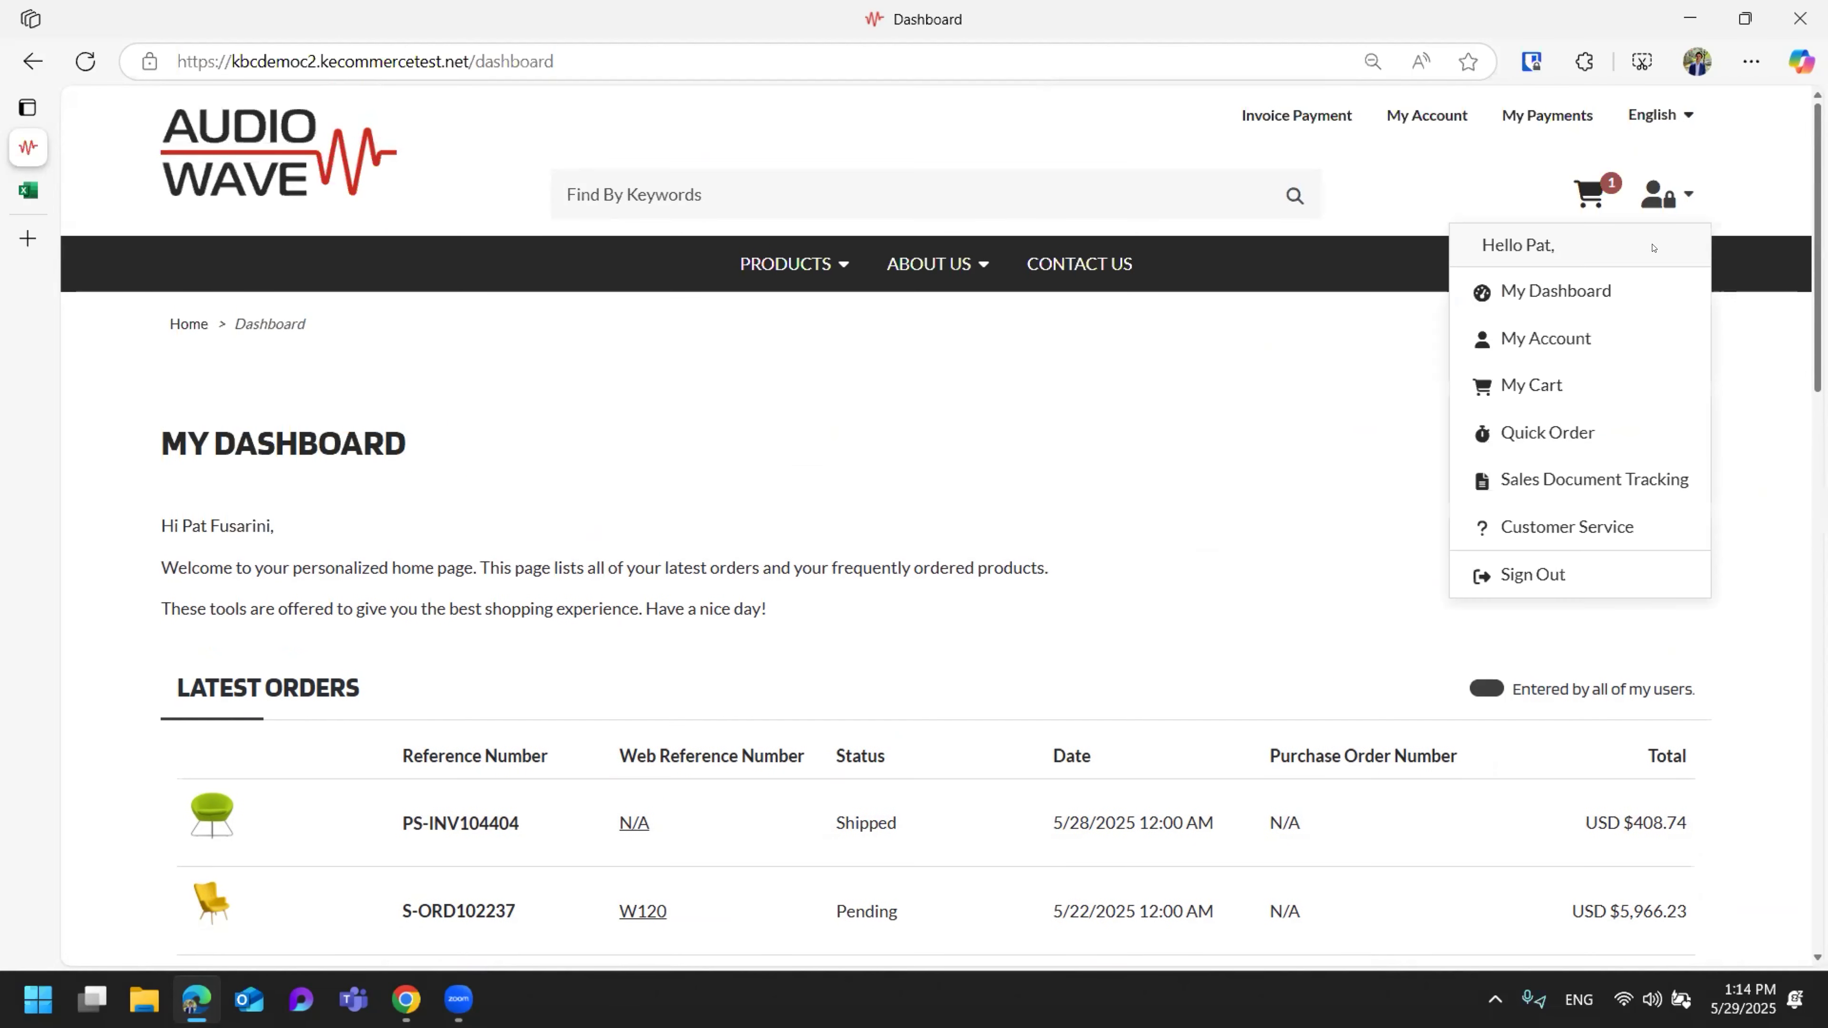
left_click(1649, 481)
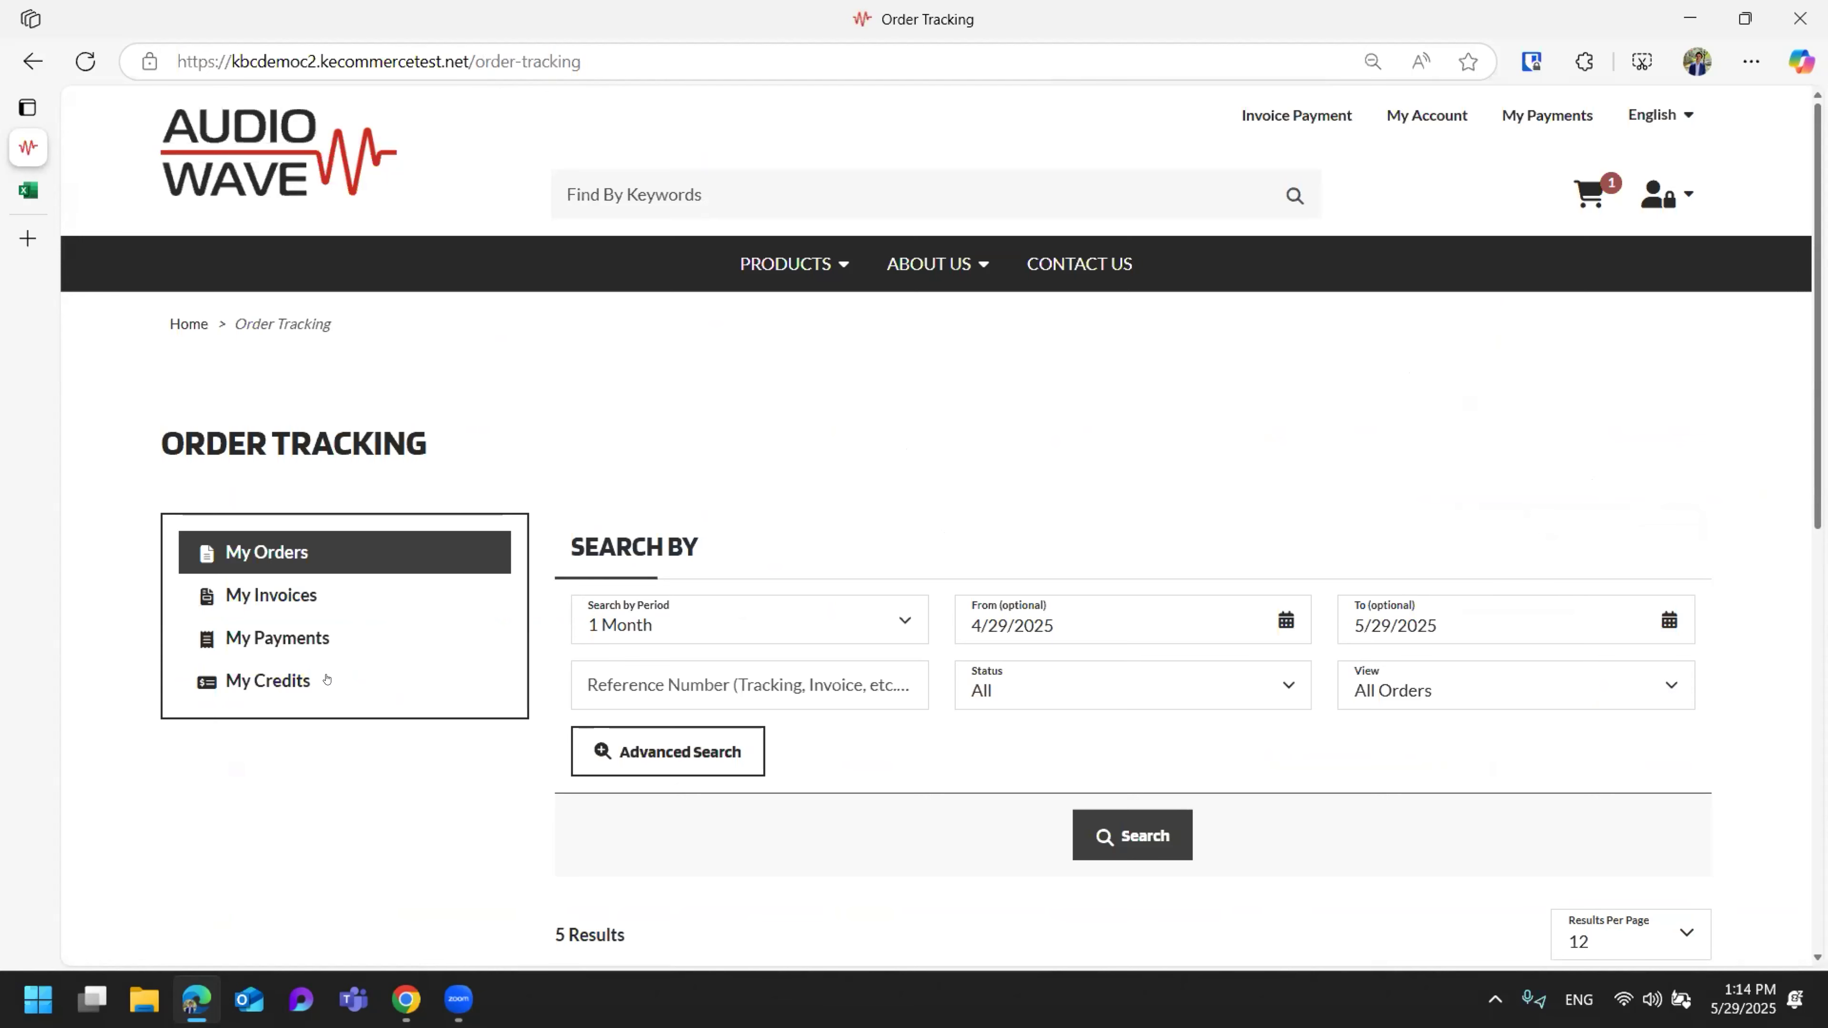
scroll(401, 528, "down", 5)
left_click(767, 253)
left_click(721, 338)
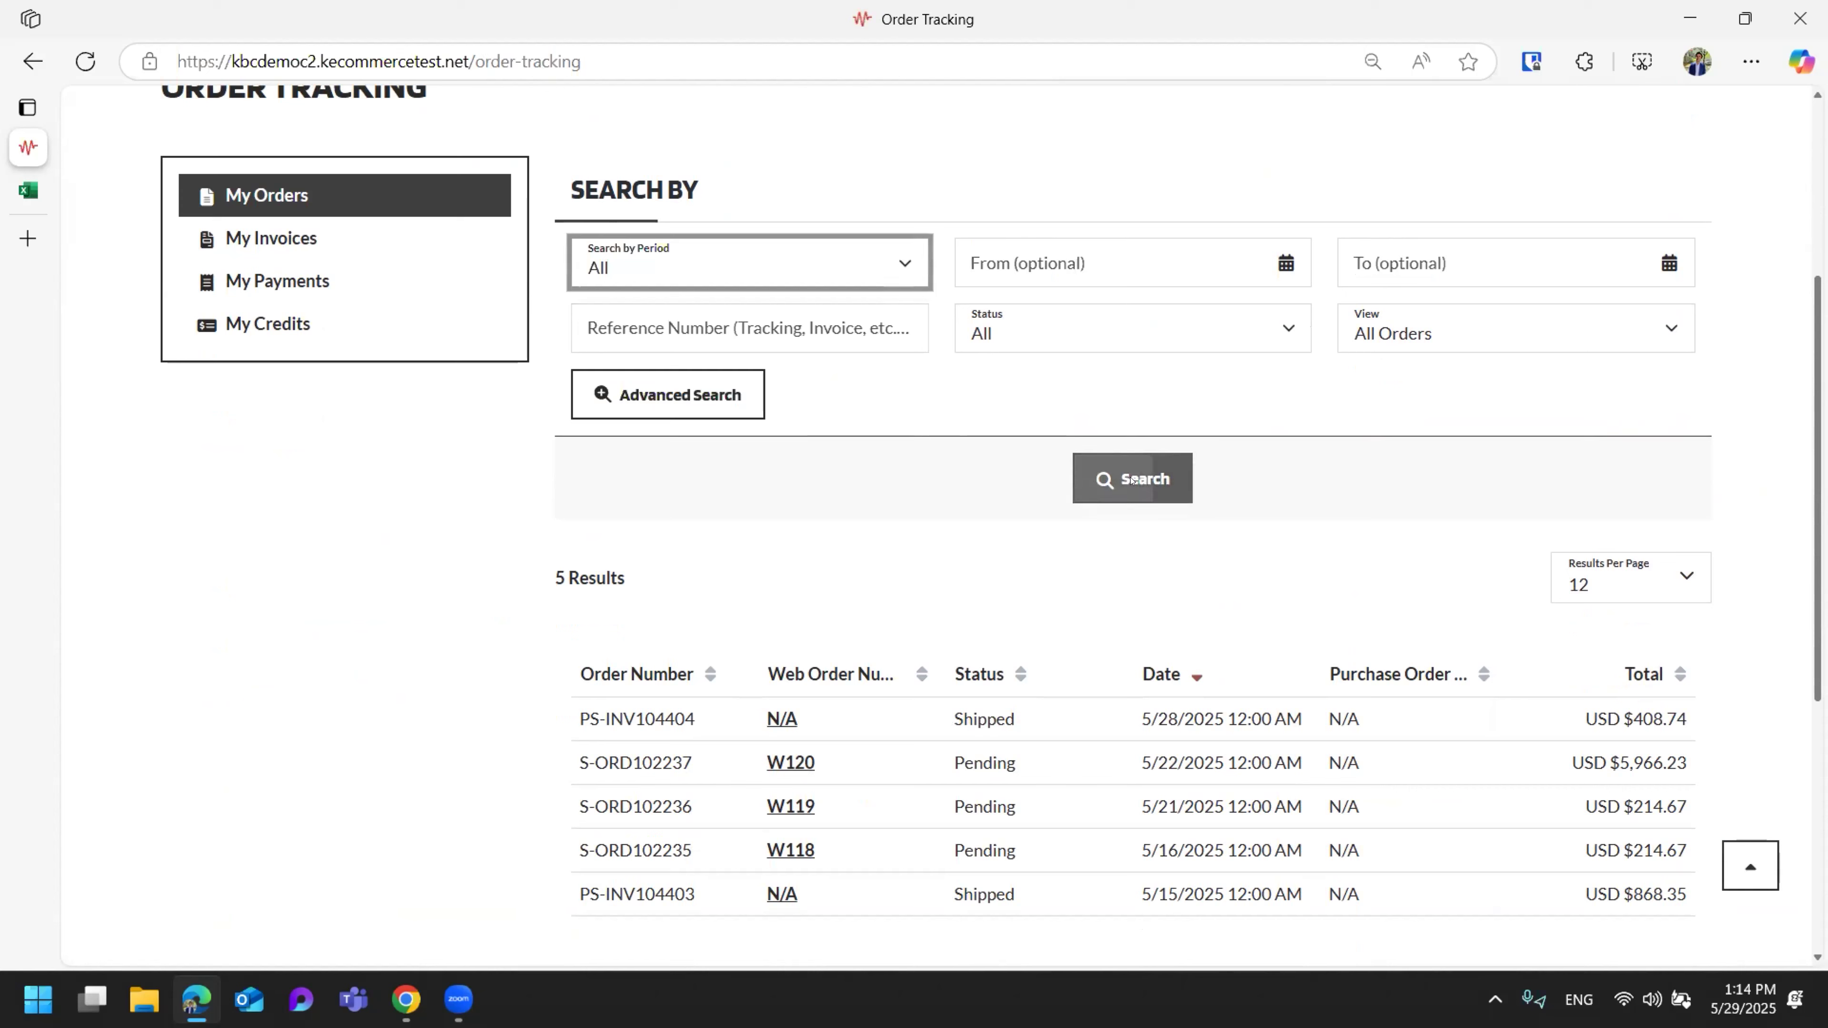
left_click(1133, 479)
scroll(433, 482, "down", 5)
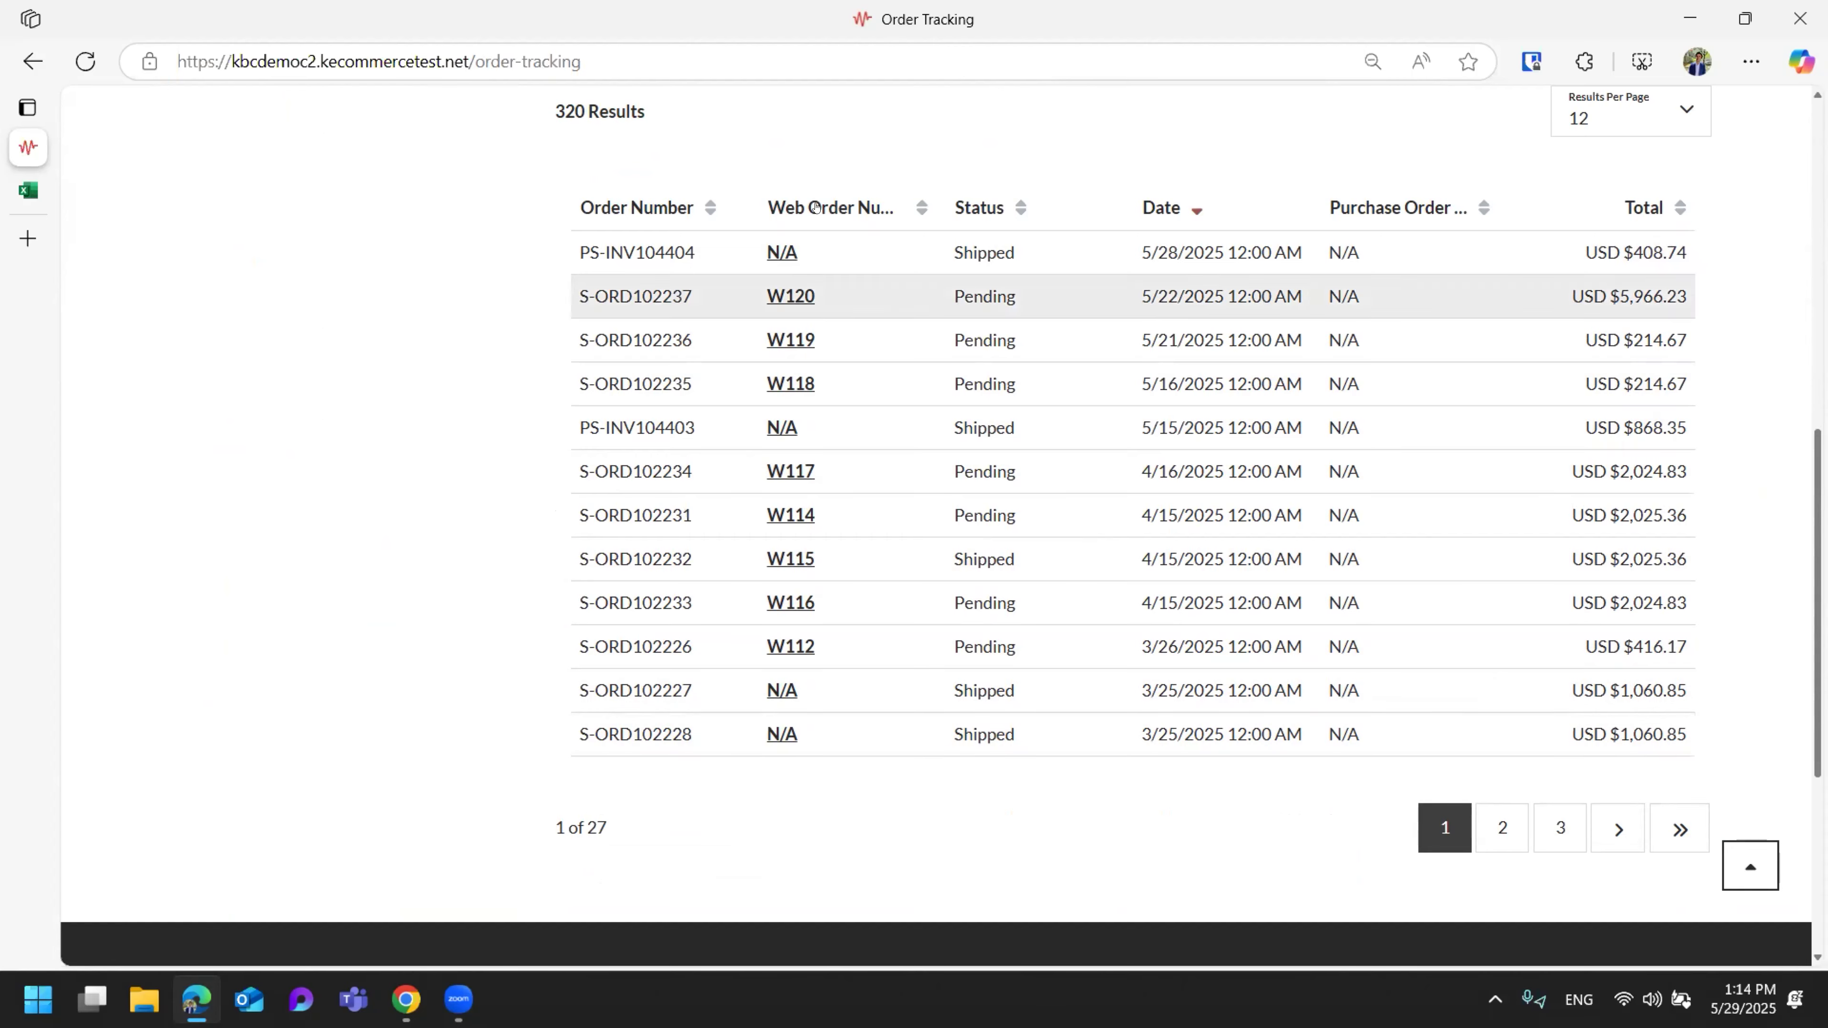
scroll(720, 216, "up", 10)
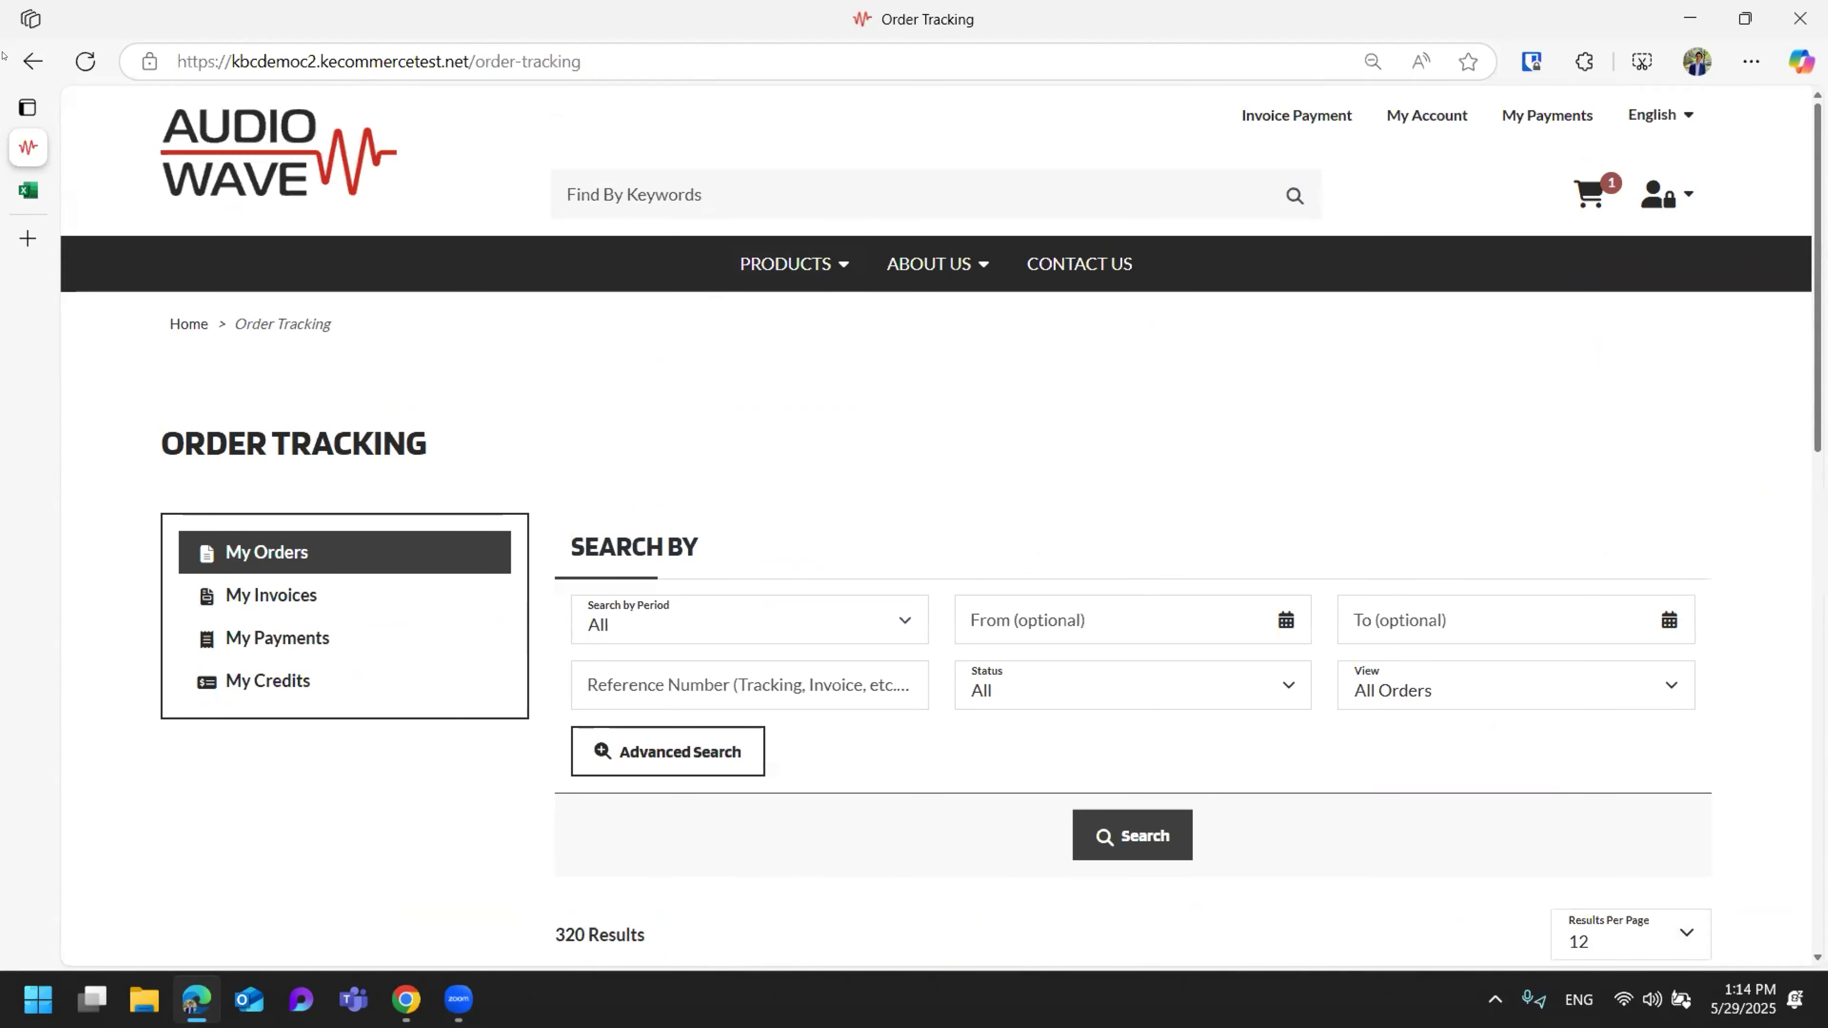
Return to the dashboard and examine the Frequently Ordered Products section.
left_click(31, 58)
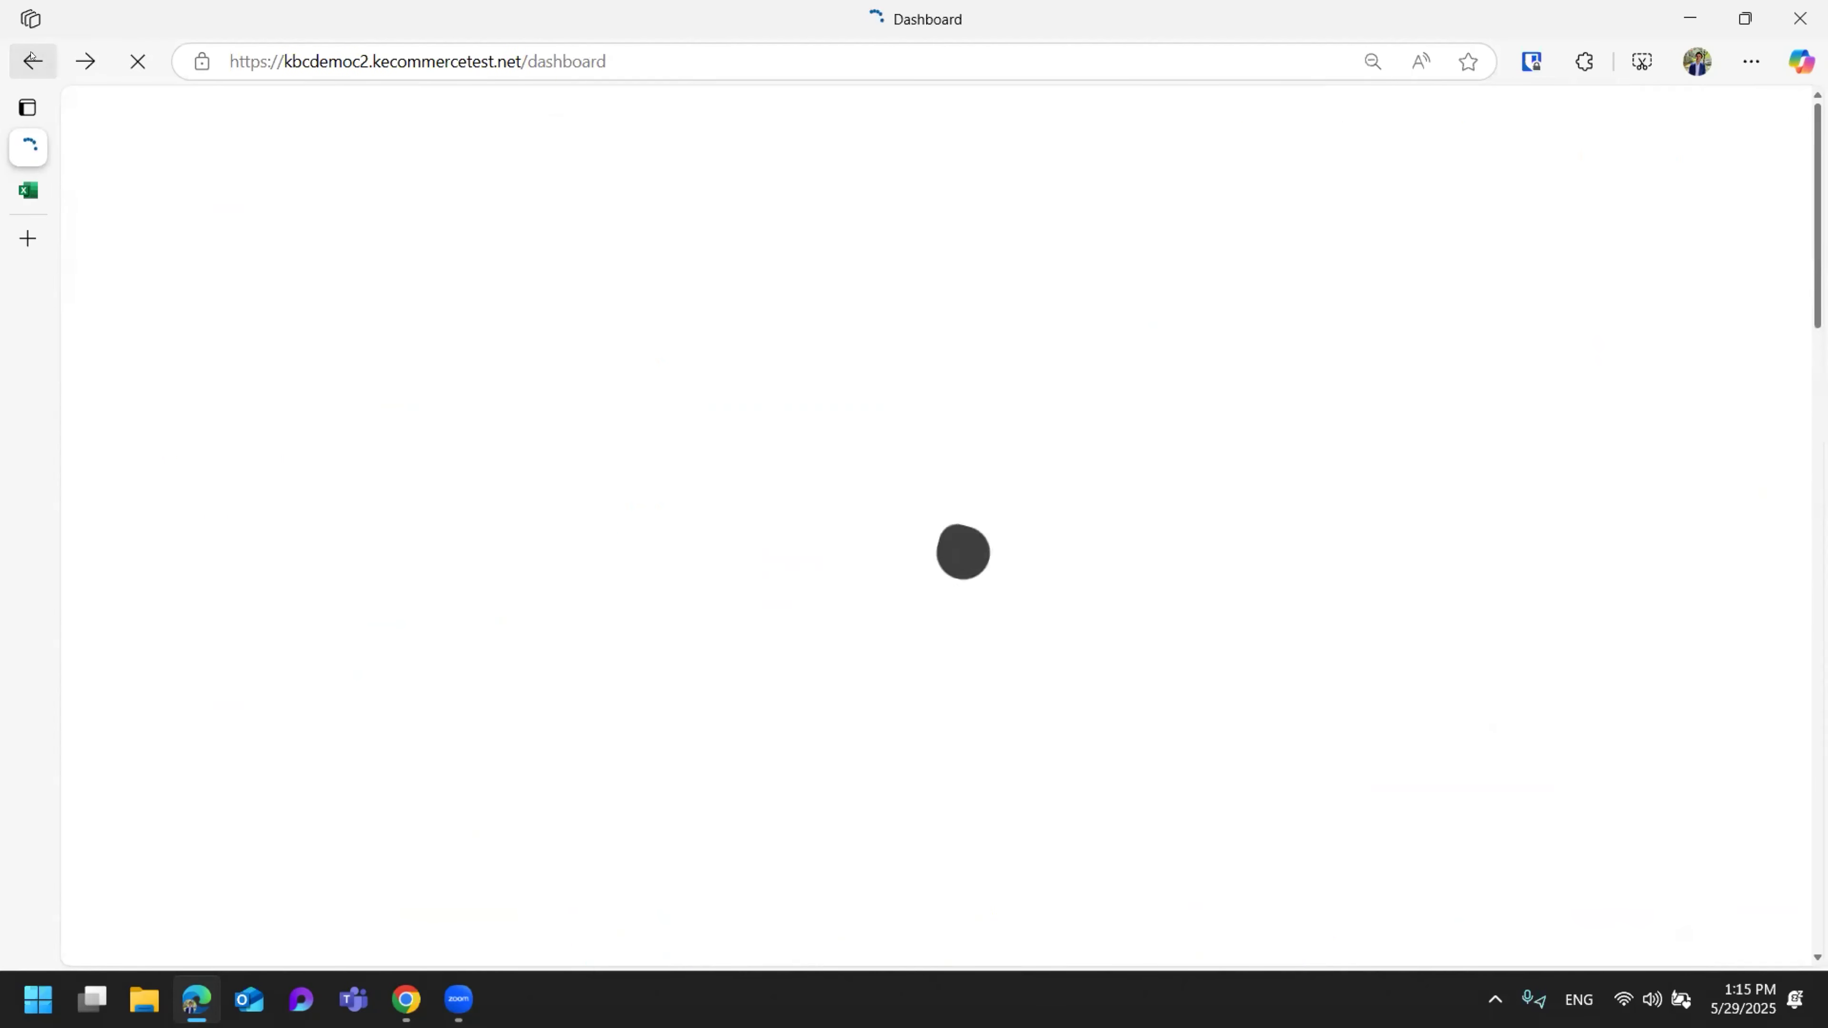
scroll(813, 434, "down", 3)
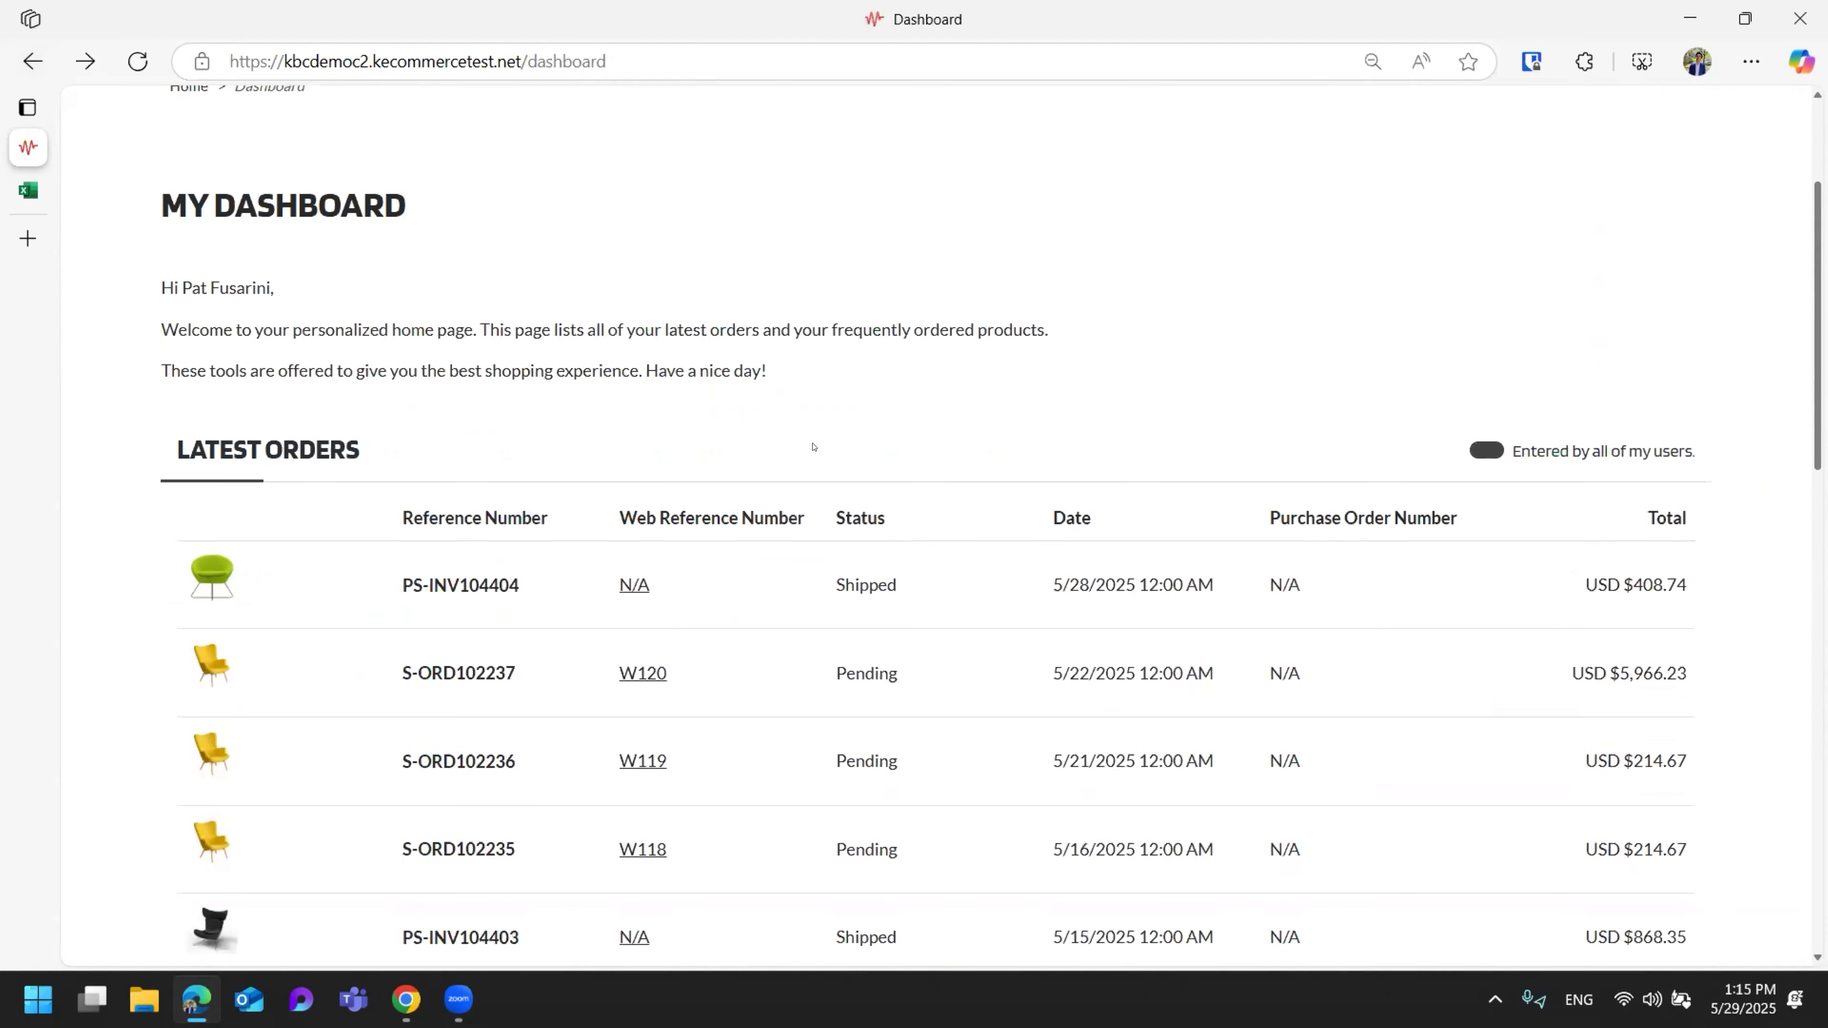
scroll(1754, 632, "down", 2)
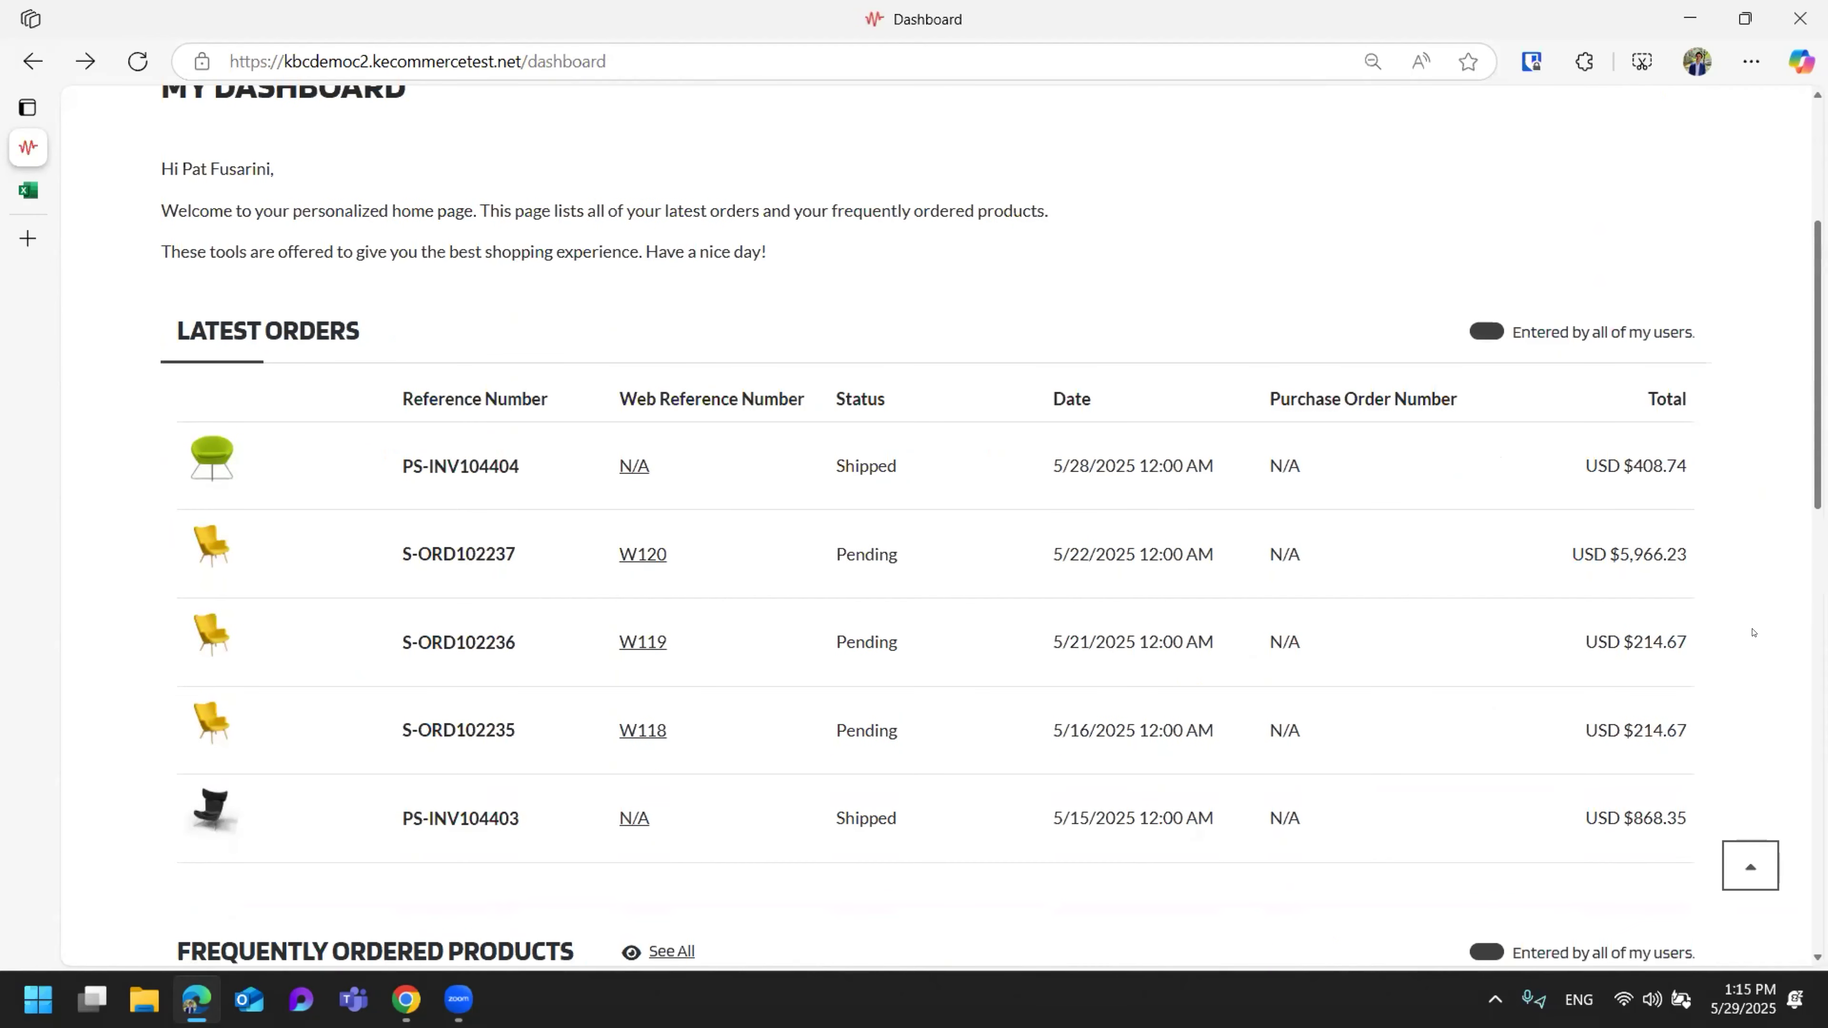
scroll(1754, 632, "down", 10)
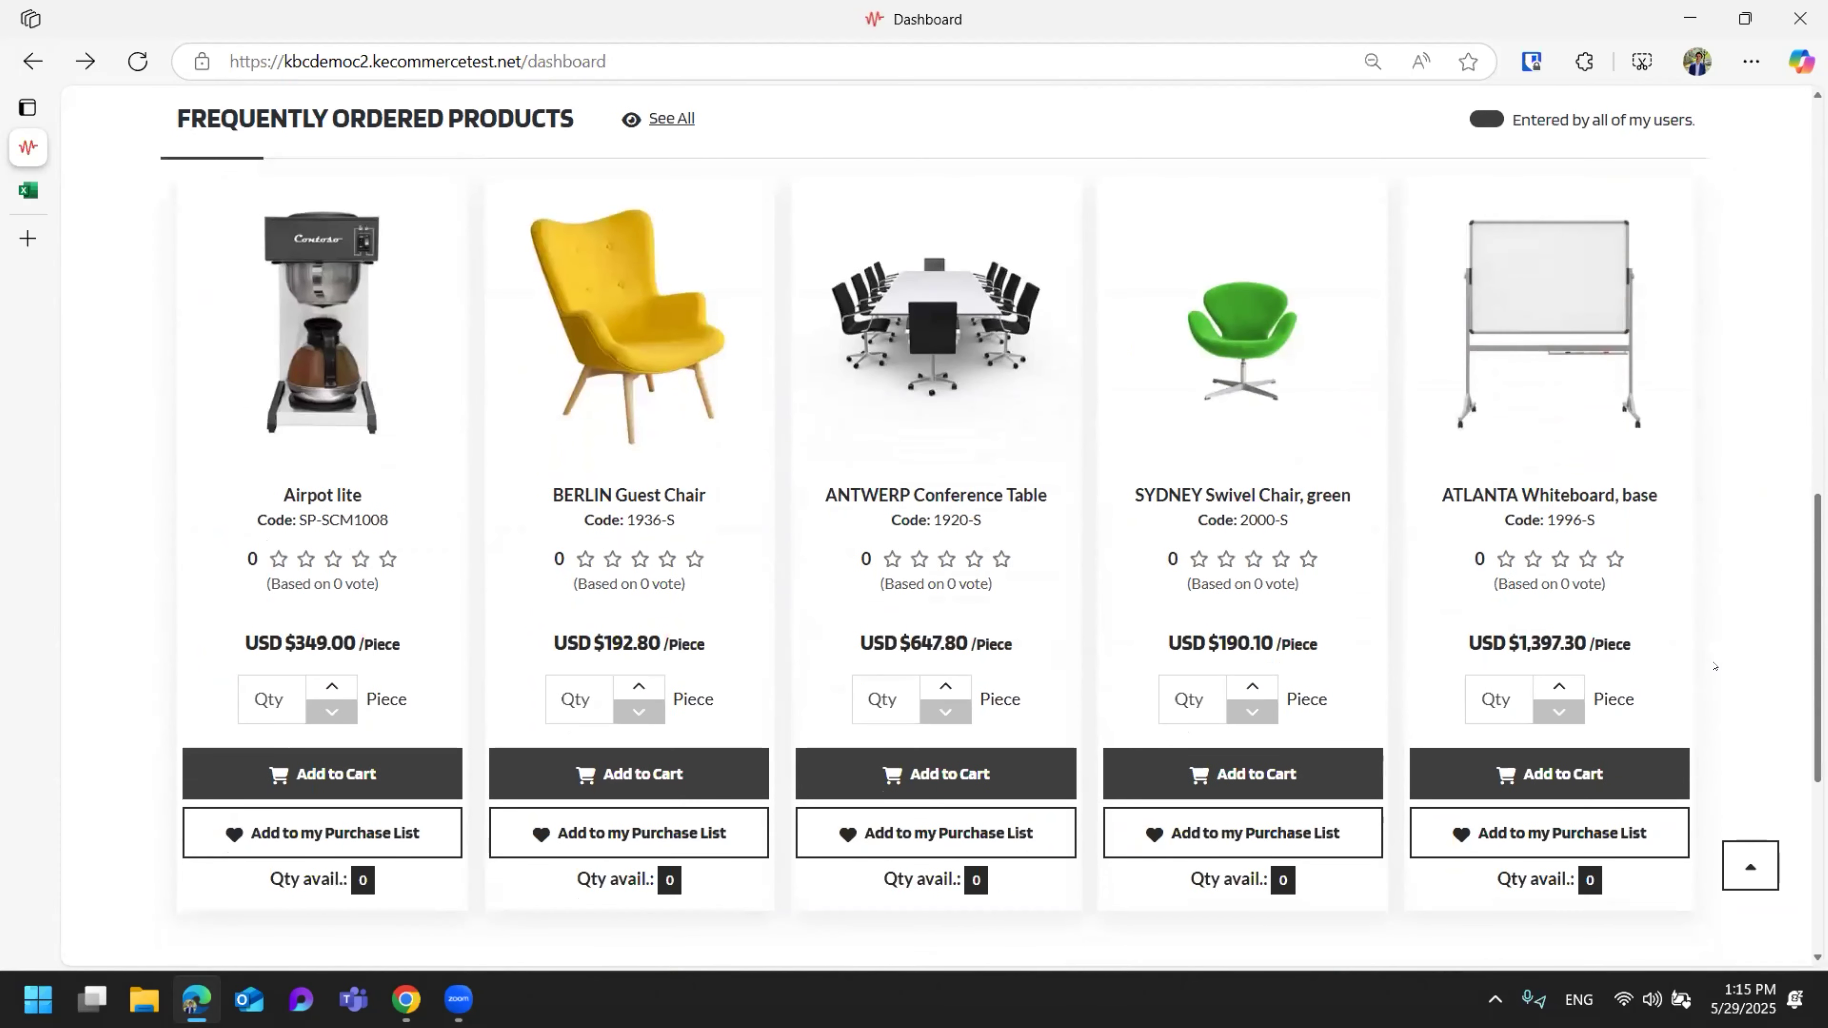
left_click_drag(171, 120, 572, 122)
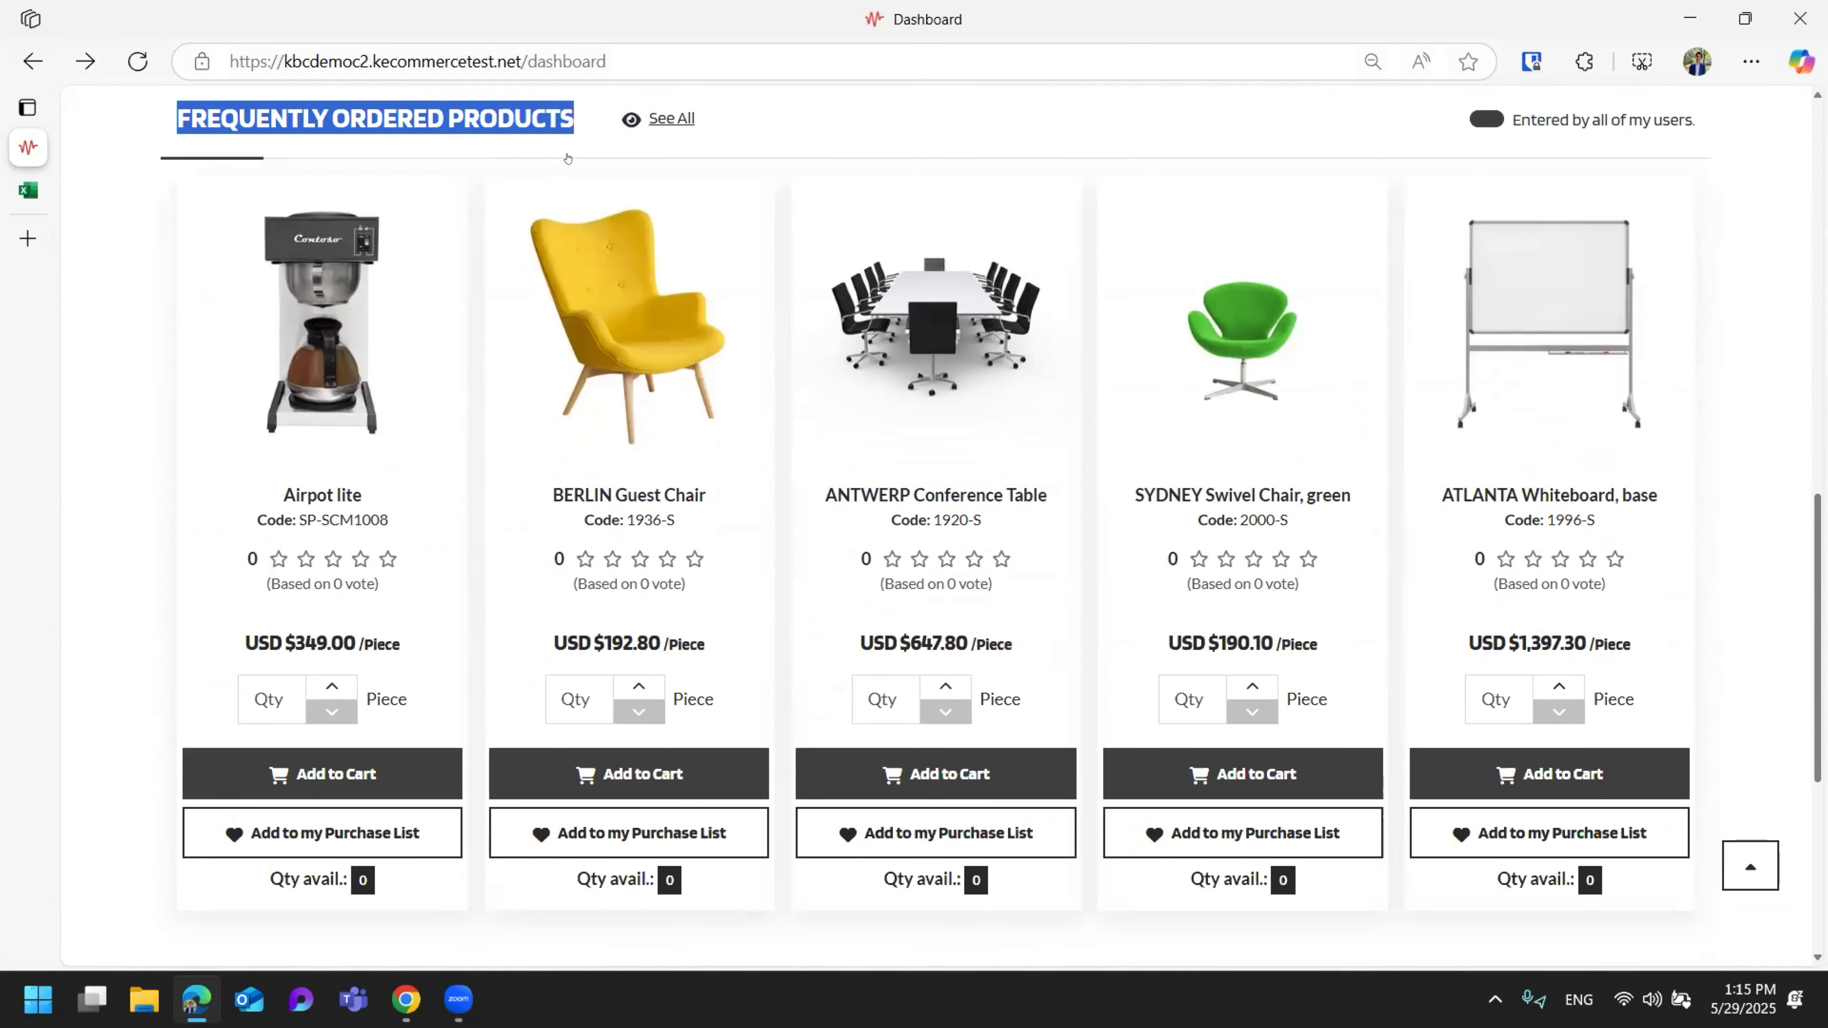
left_click(1160, 114)
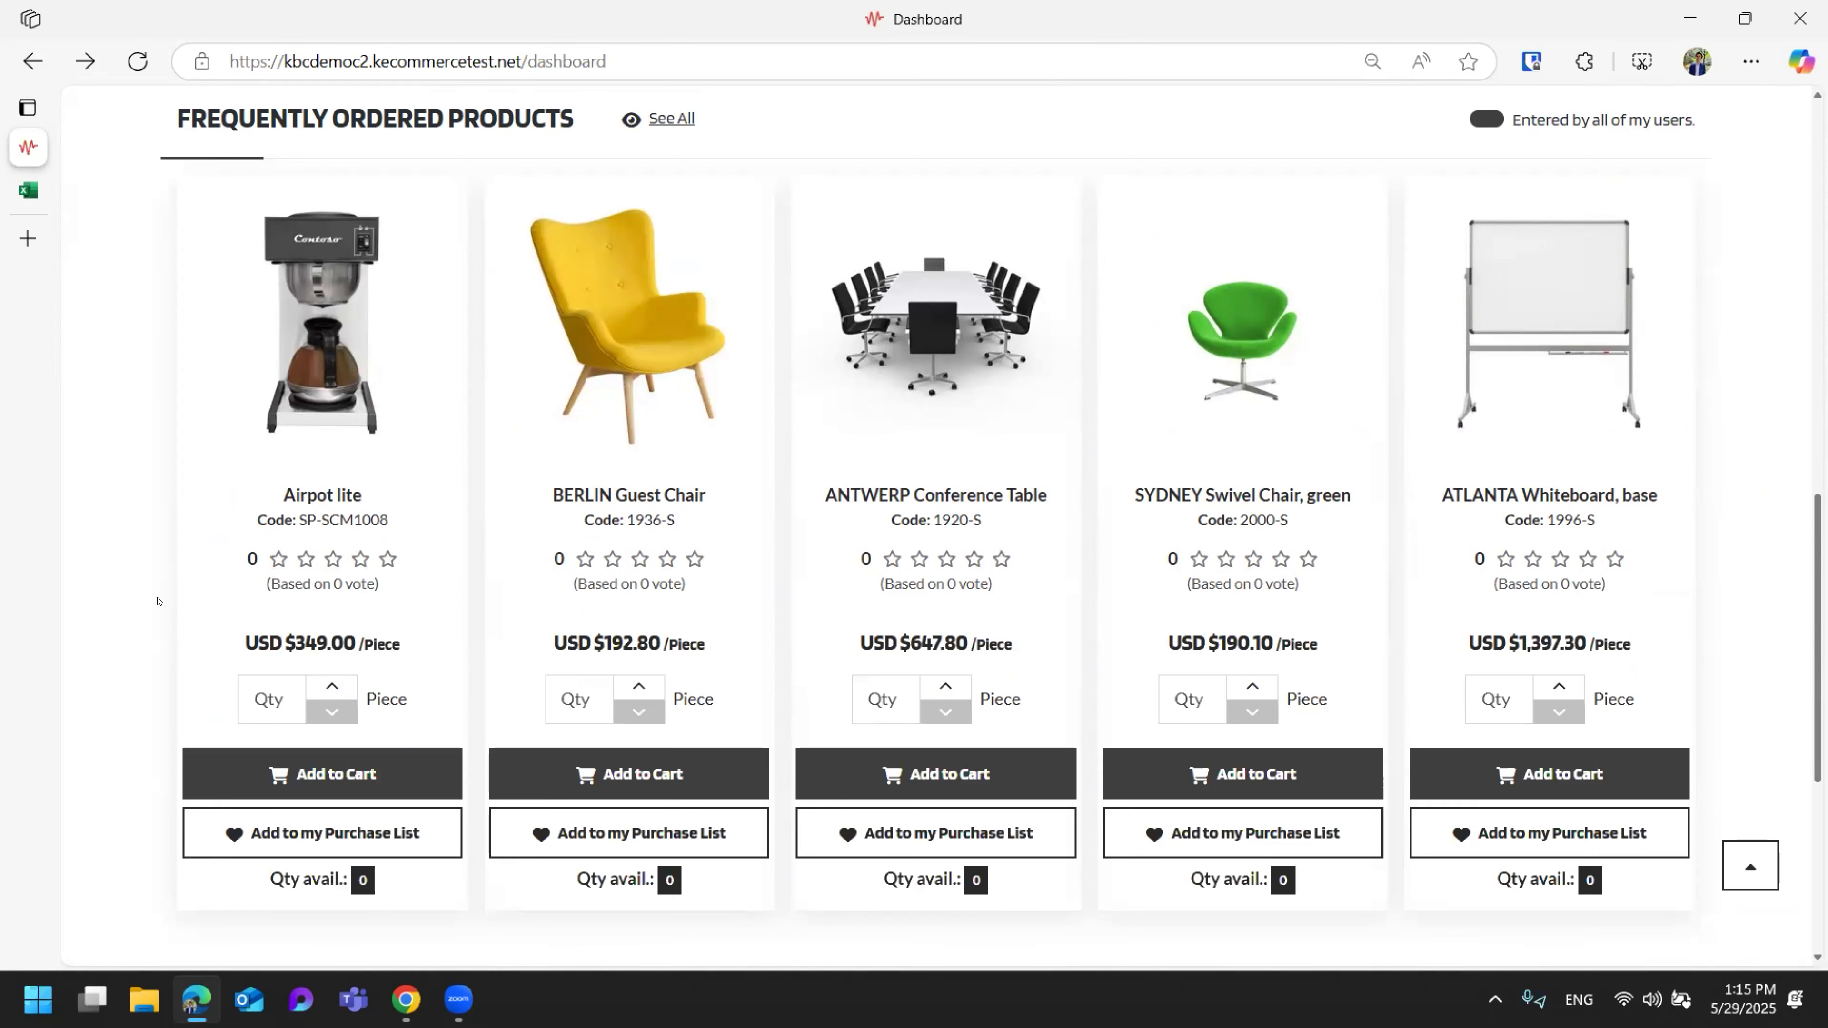
scroll(158, 600, "up", 5)
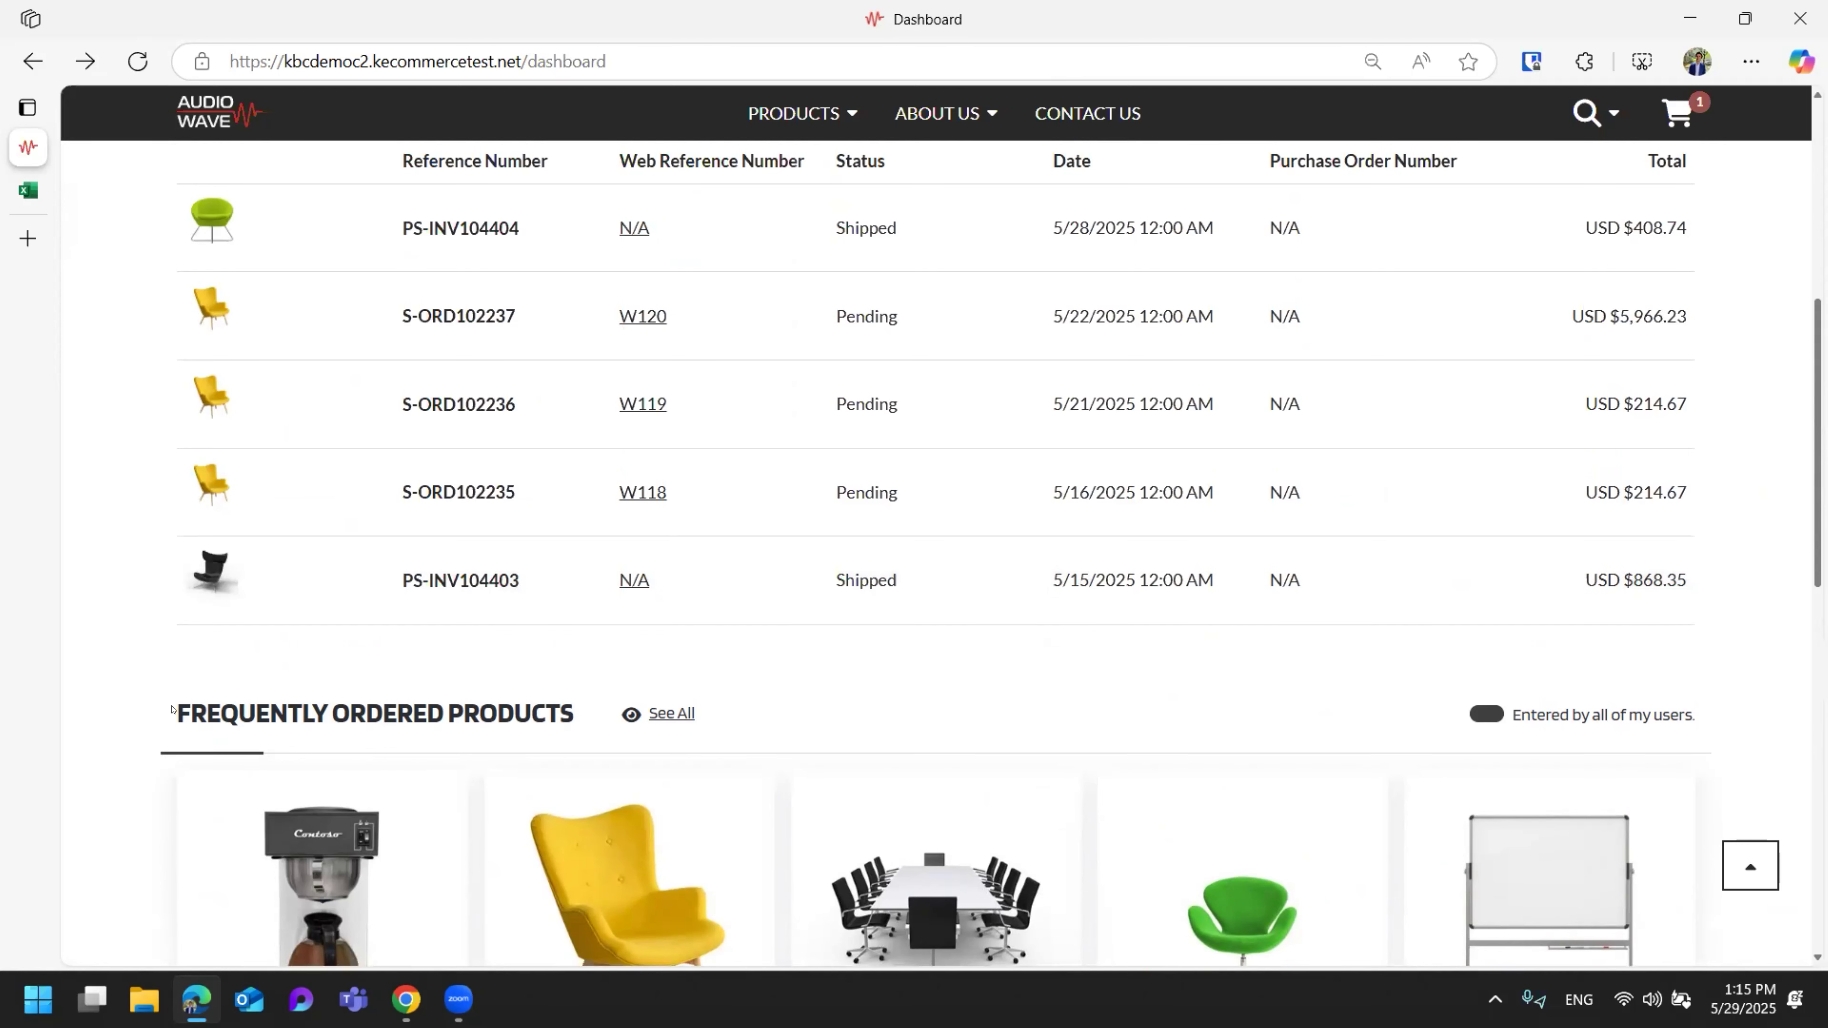
Add one BERLIN Guest Chair from Frequently Ordered Products to the cart and close the cart preview.
left_click(799, 112)
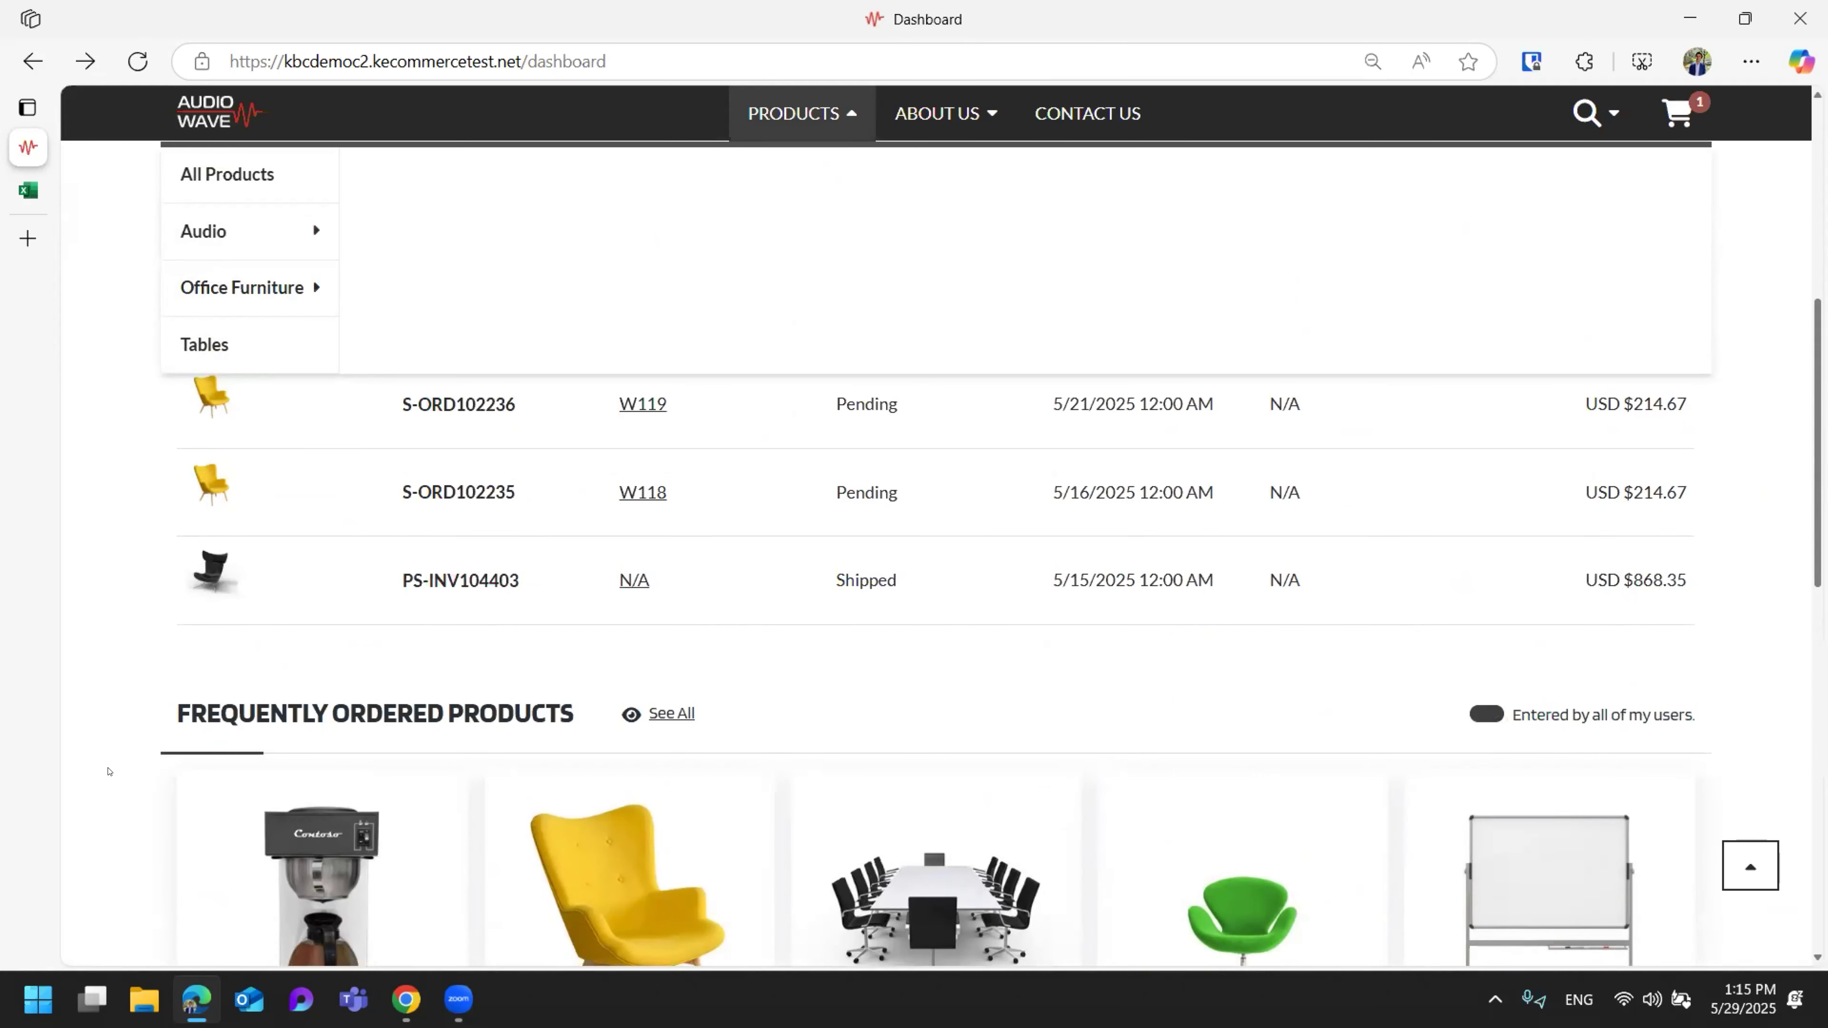
scroll(112, 768, "down", 3)
scroll(113, 769, "down", 5)
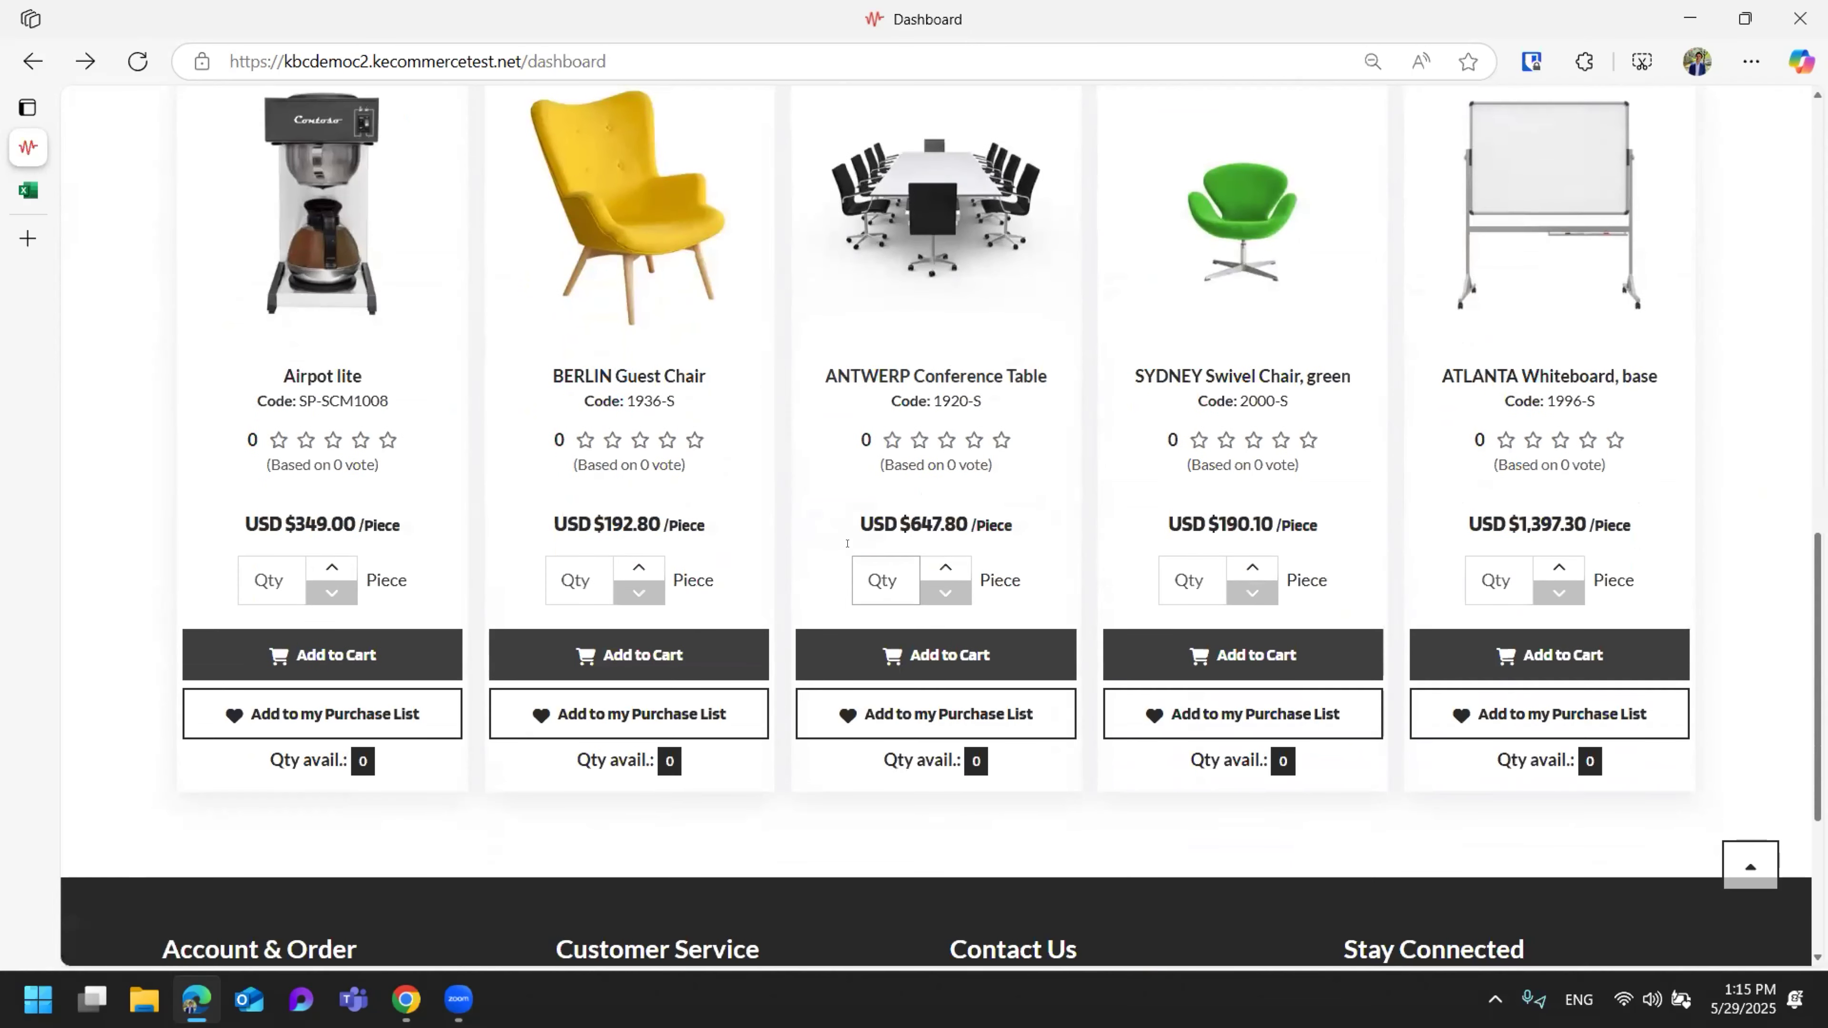
left_click(633, 652)
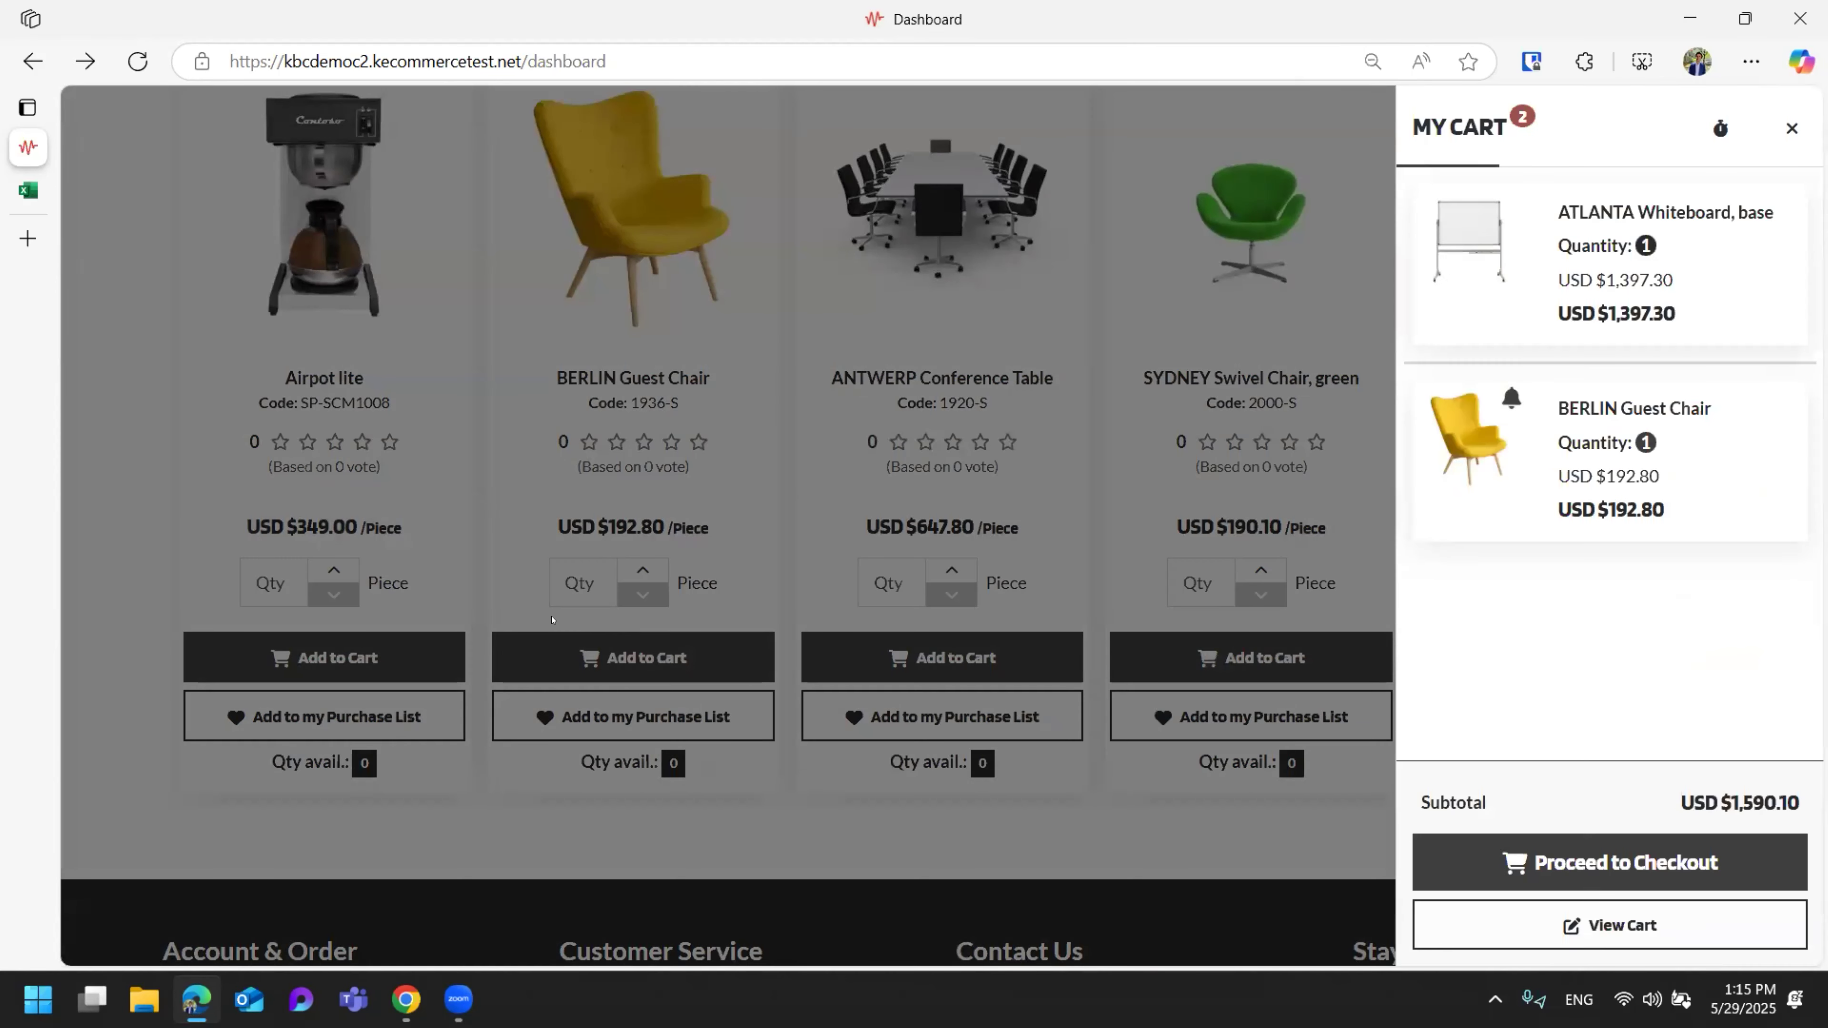
left_click(915, 872)
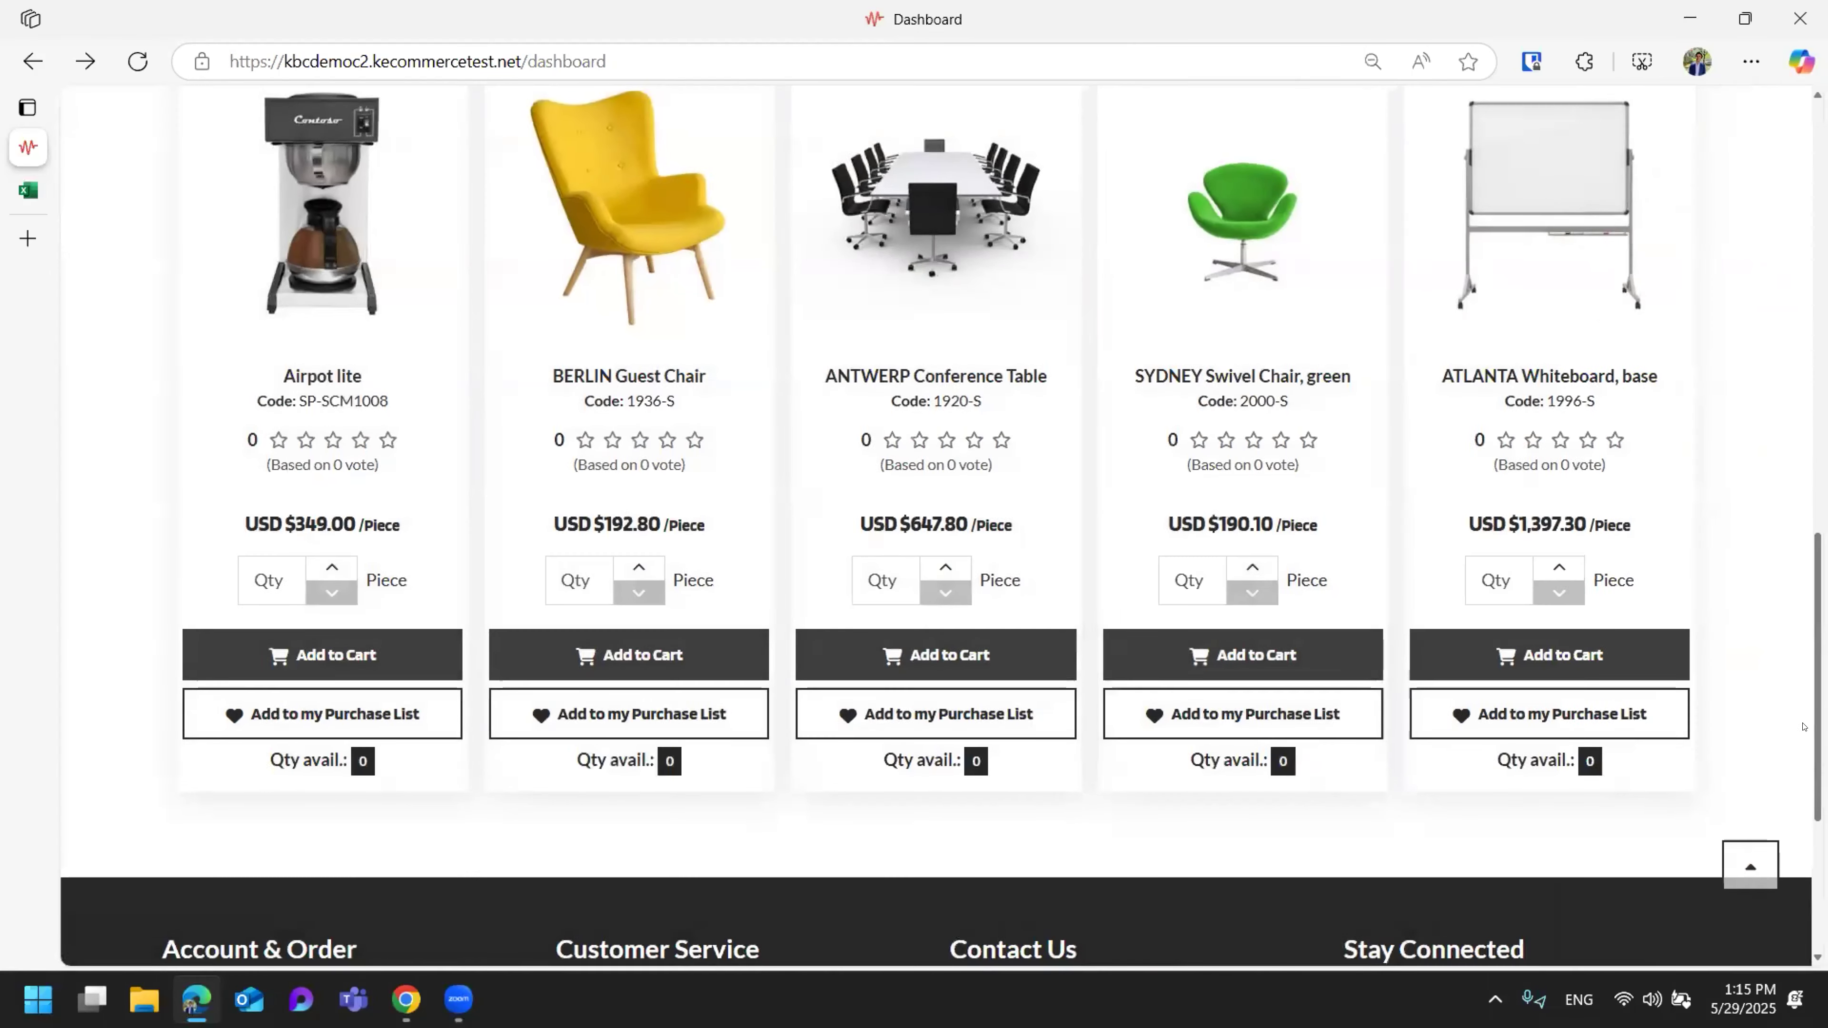
scroll(1754, 741, "up", 10)
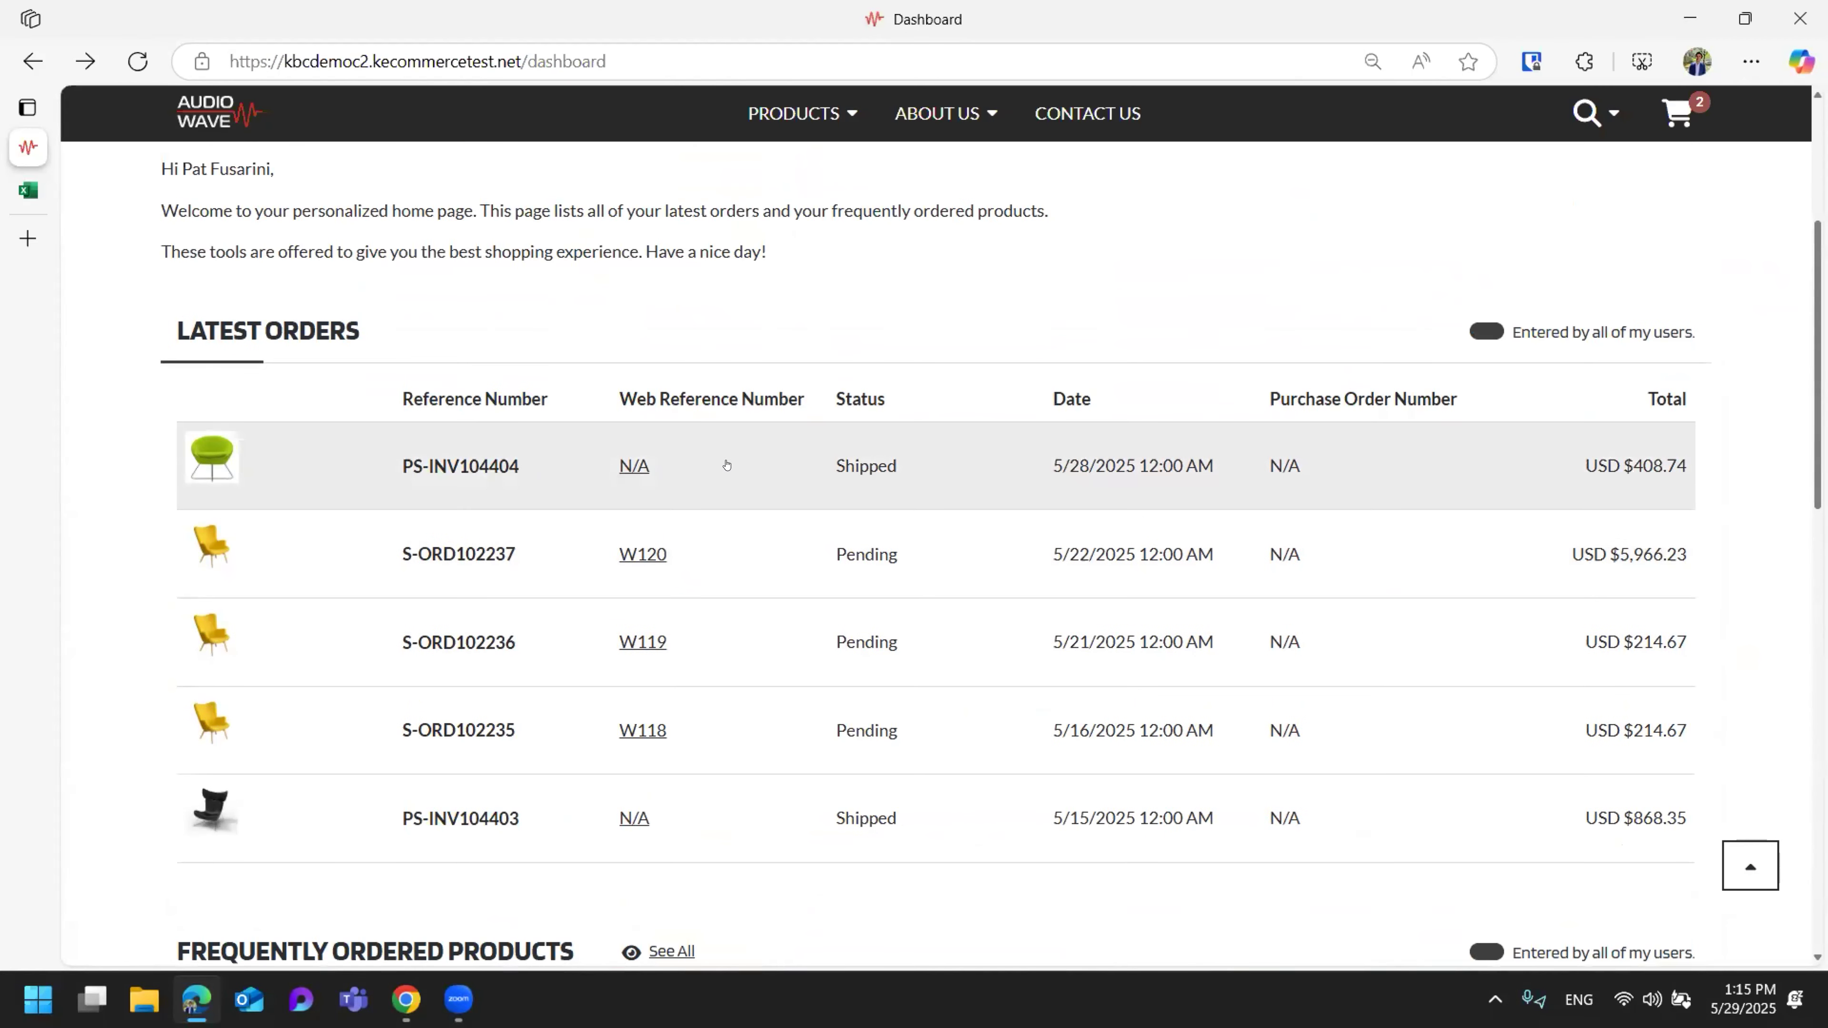
Open the most recent order in Latest Orders and review its details, addresses, invoice listing, order items and totals.
left_click(733, 465)
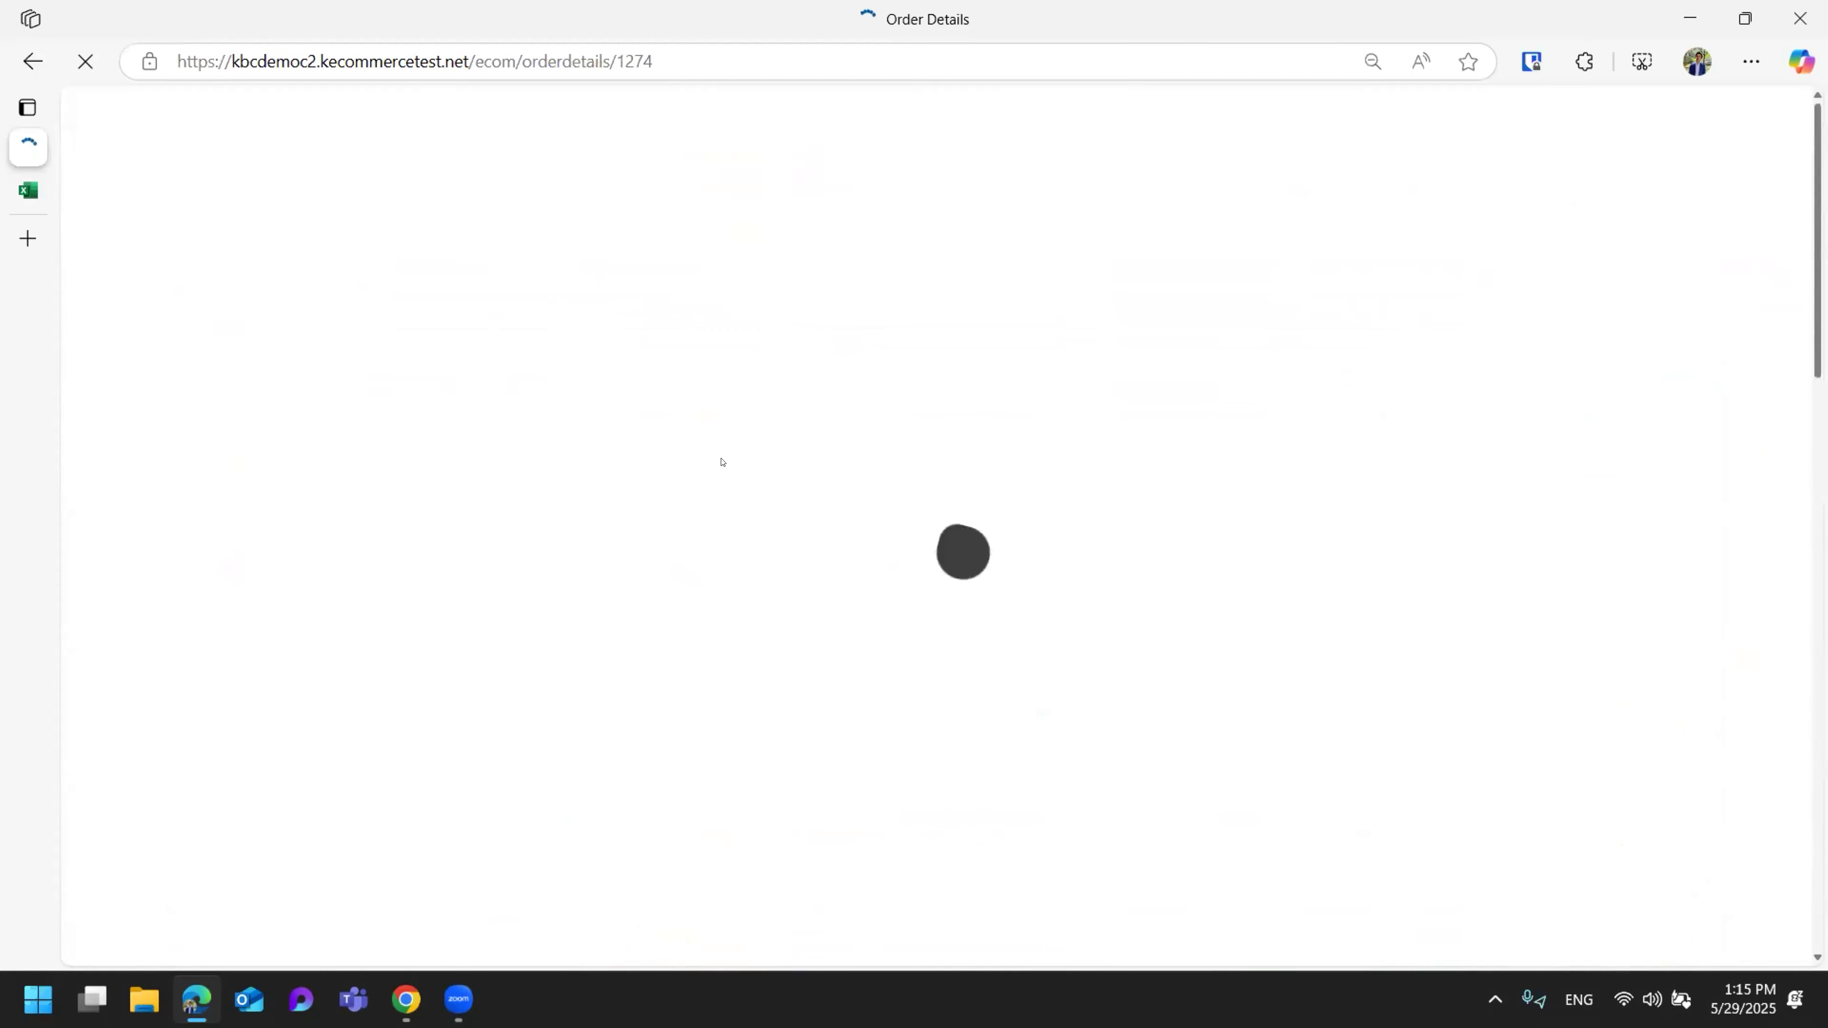
scroll(886, 478, "down", 3)
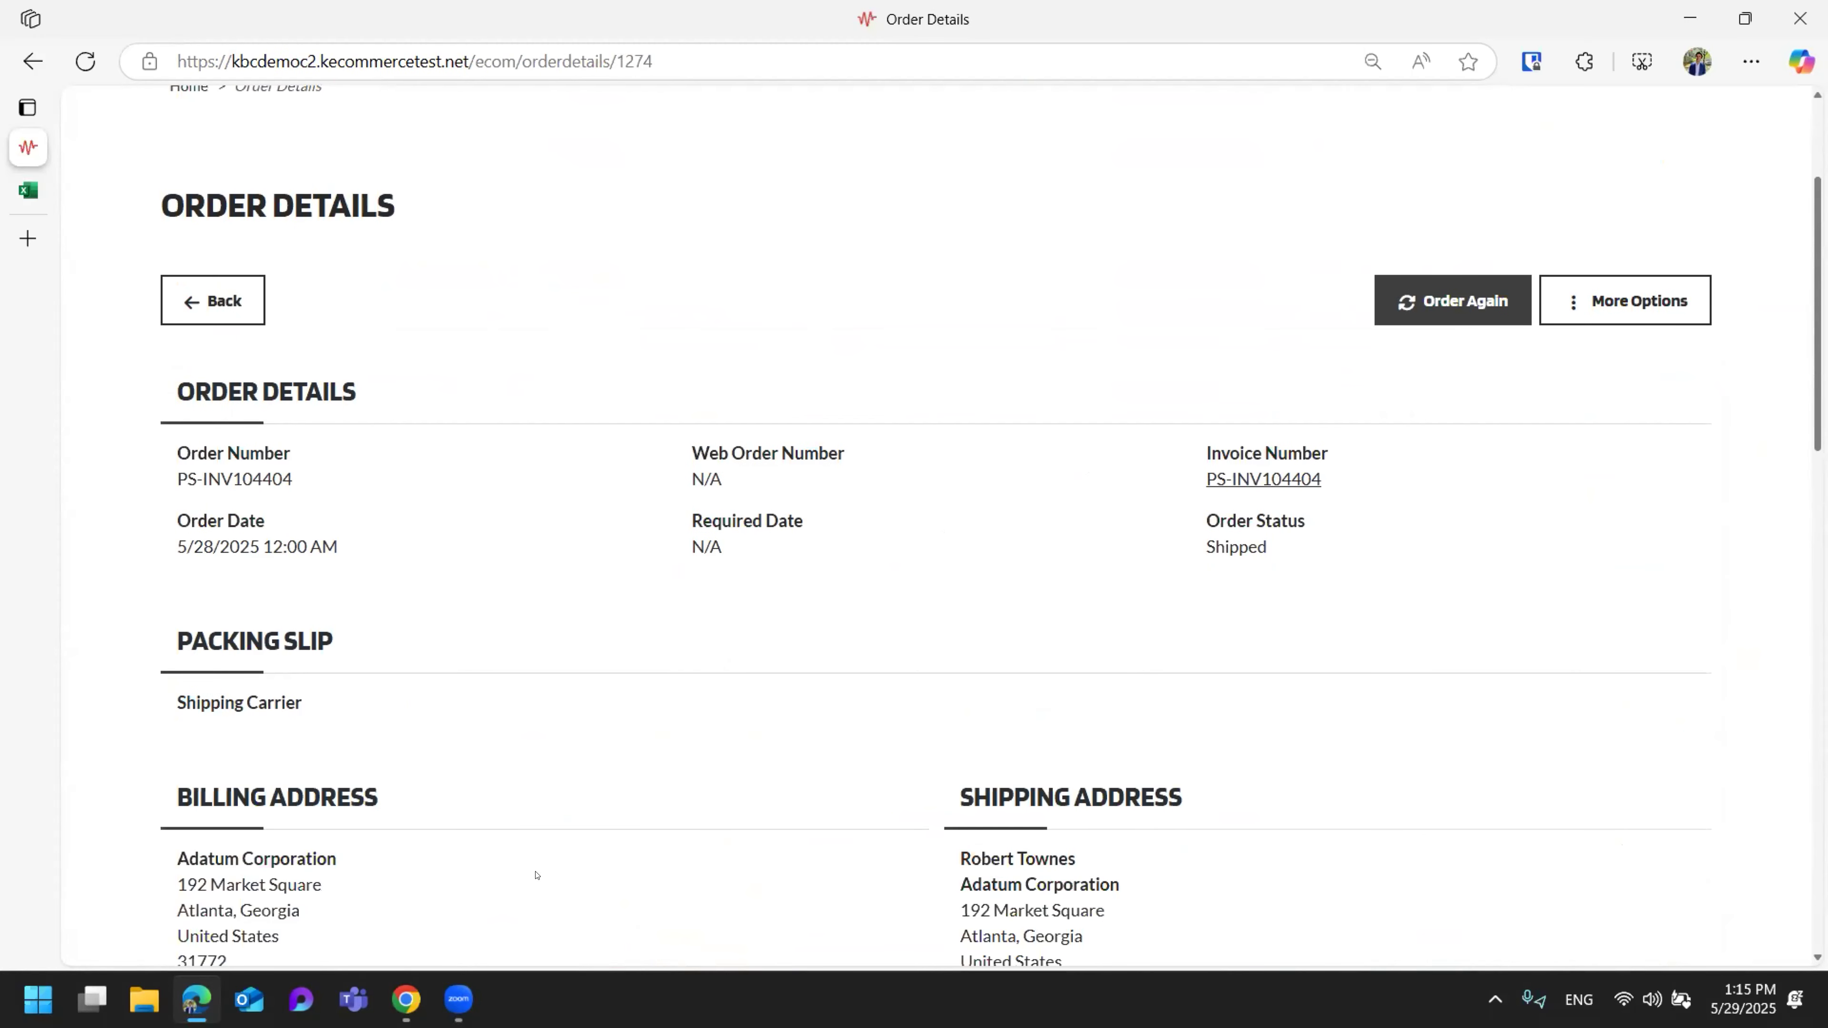
scroll(992, 528, "down", 9)
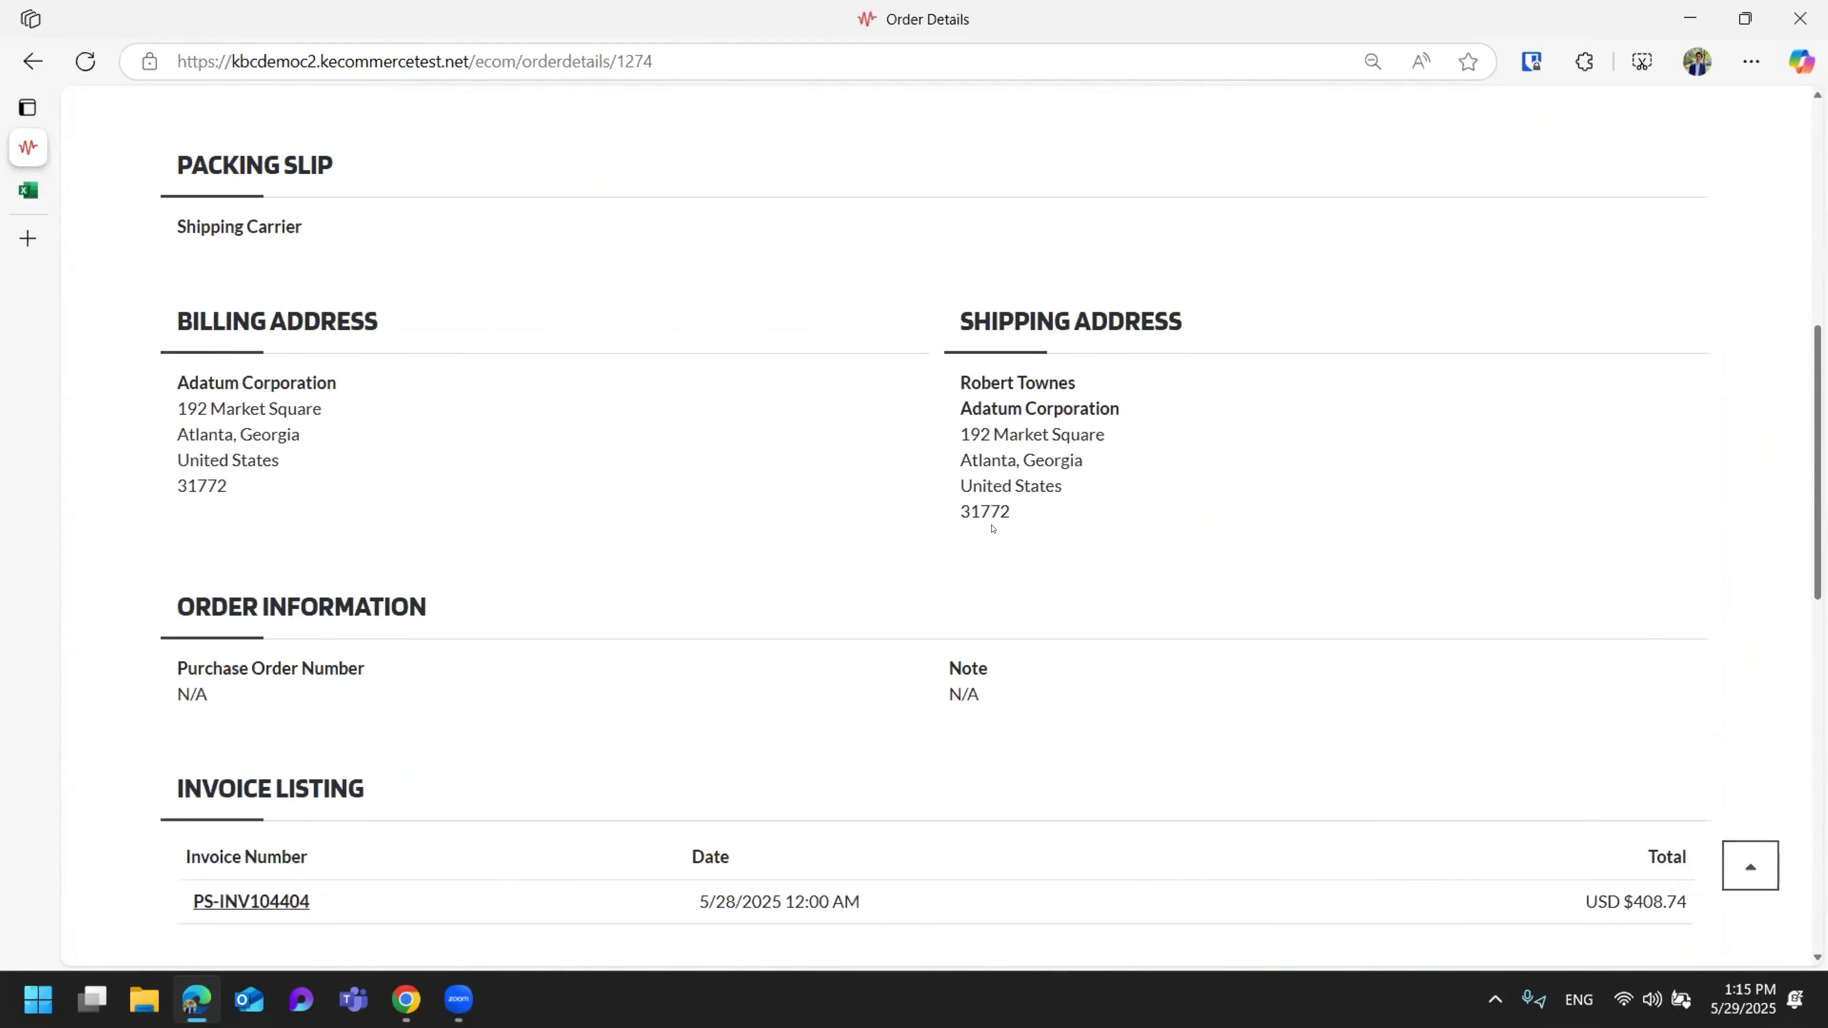
scroll(991, 531, "up", 4)
scroll(992, 530, "up", 5)
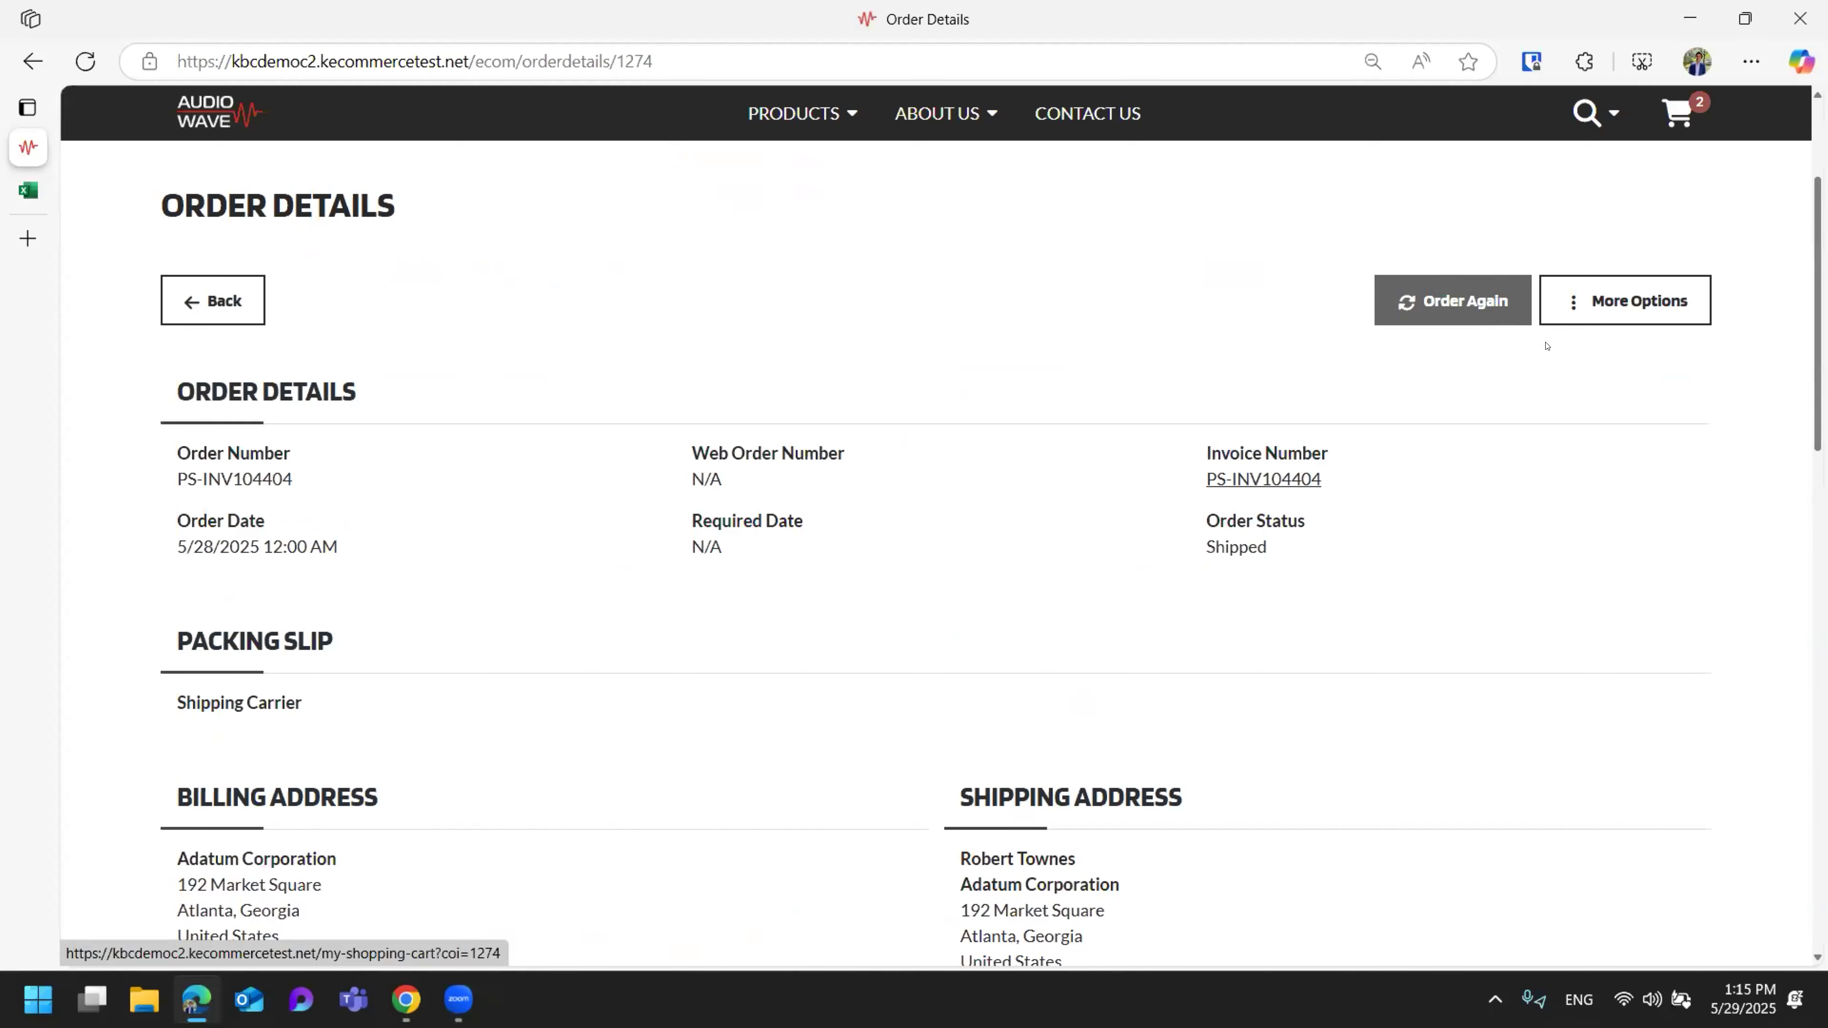
scroll(1804, 542, "down", 8)
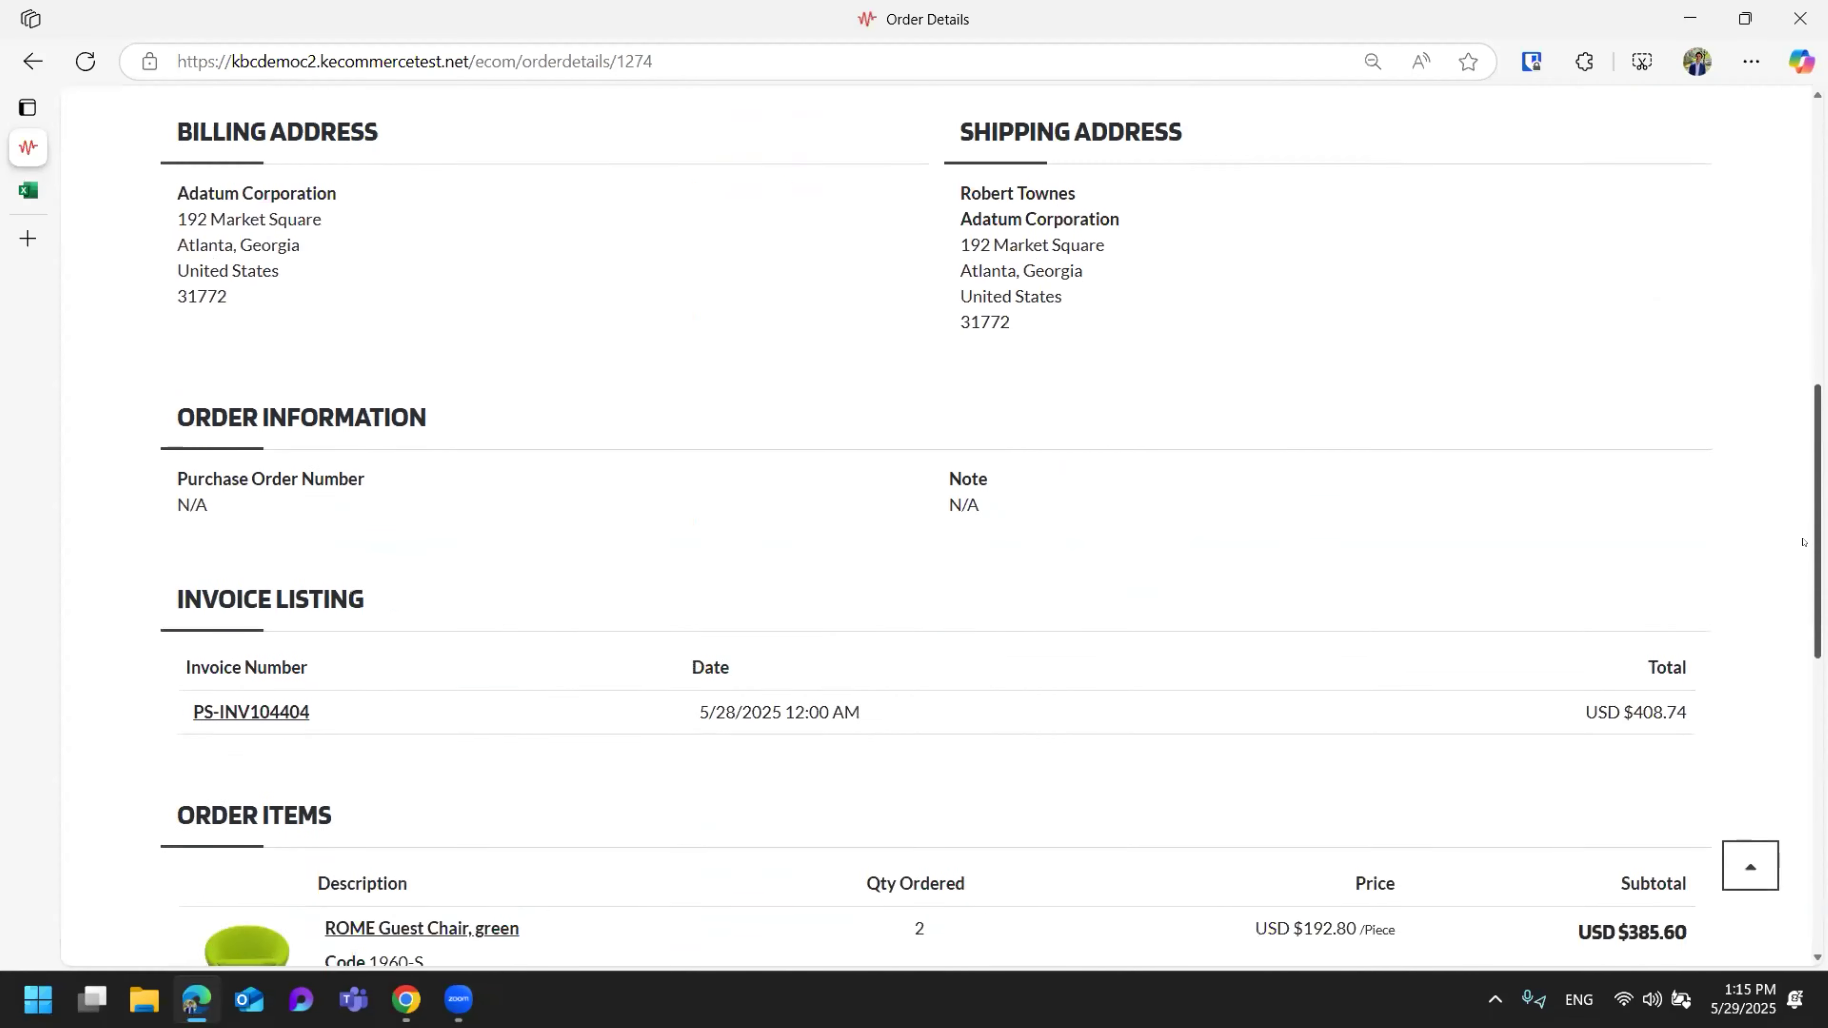
scroll(1792, 576, "down", 8)
scroll(1764, 641, "up", 3)
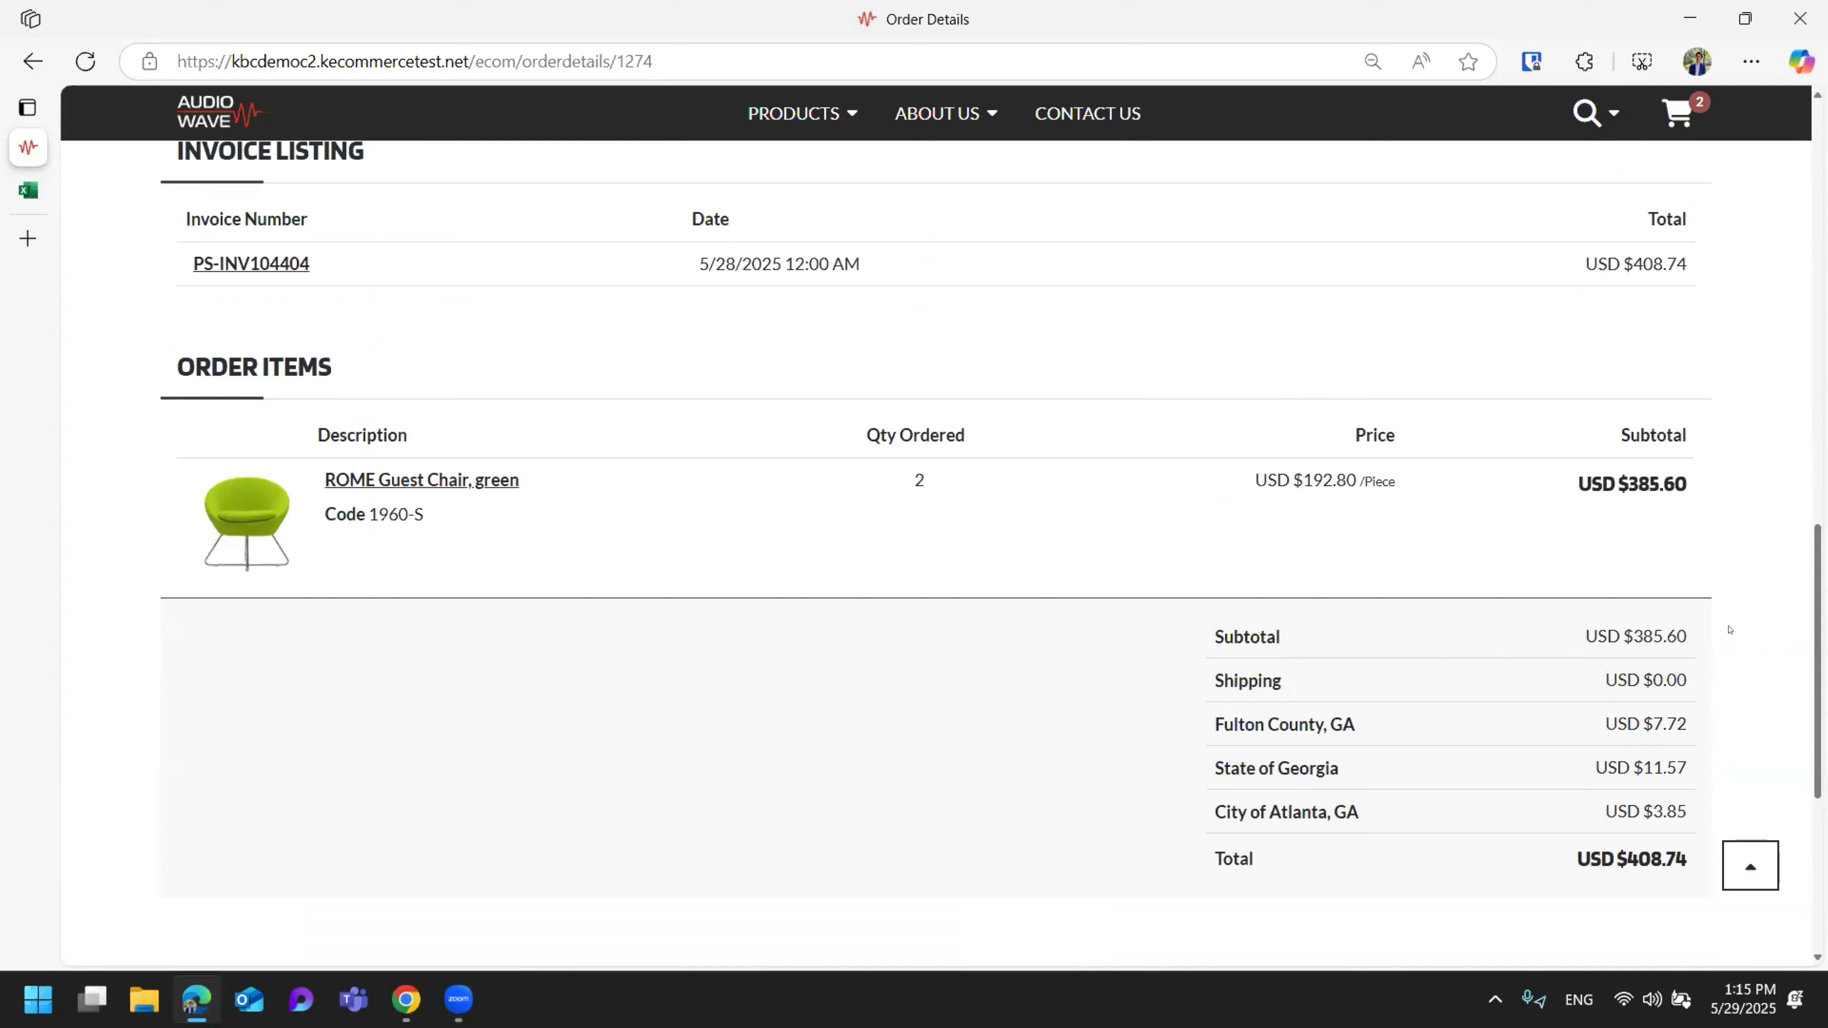
left_click(1750, 864)
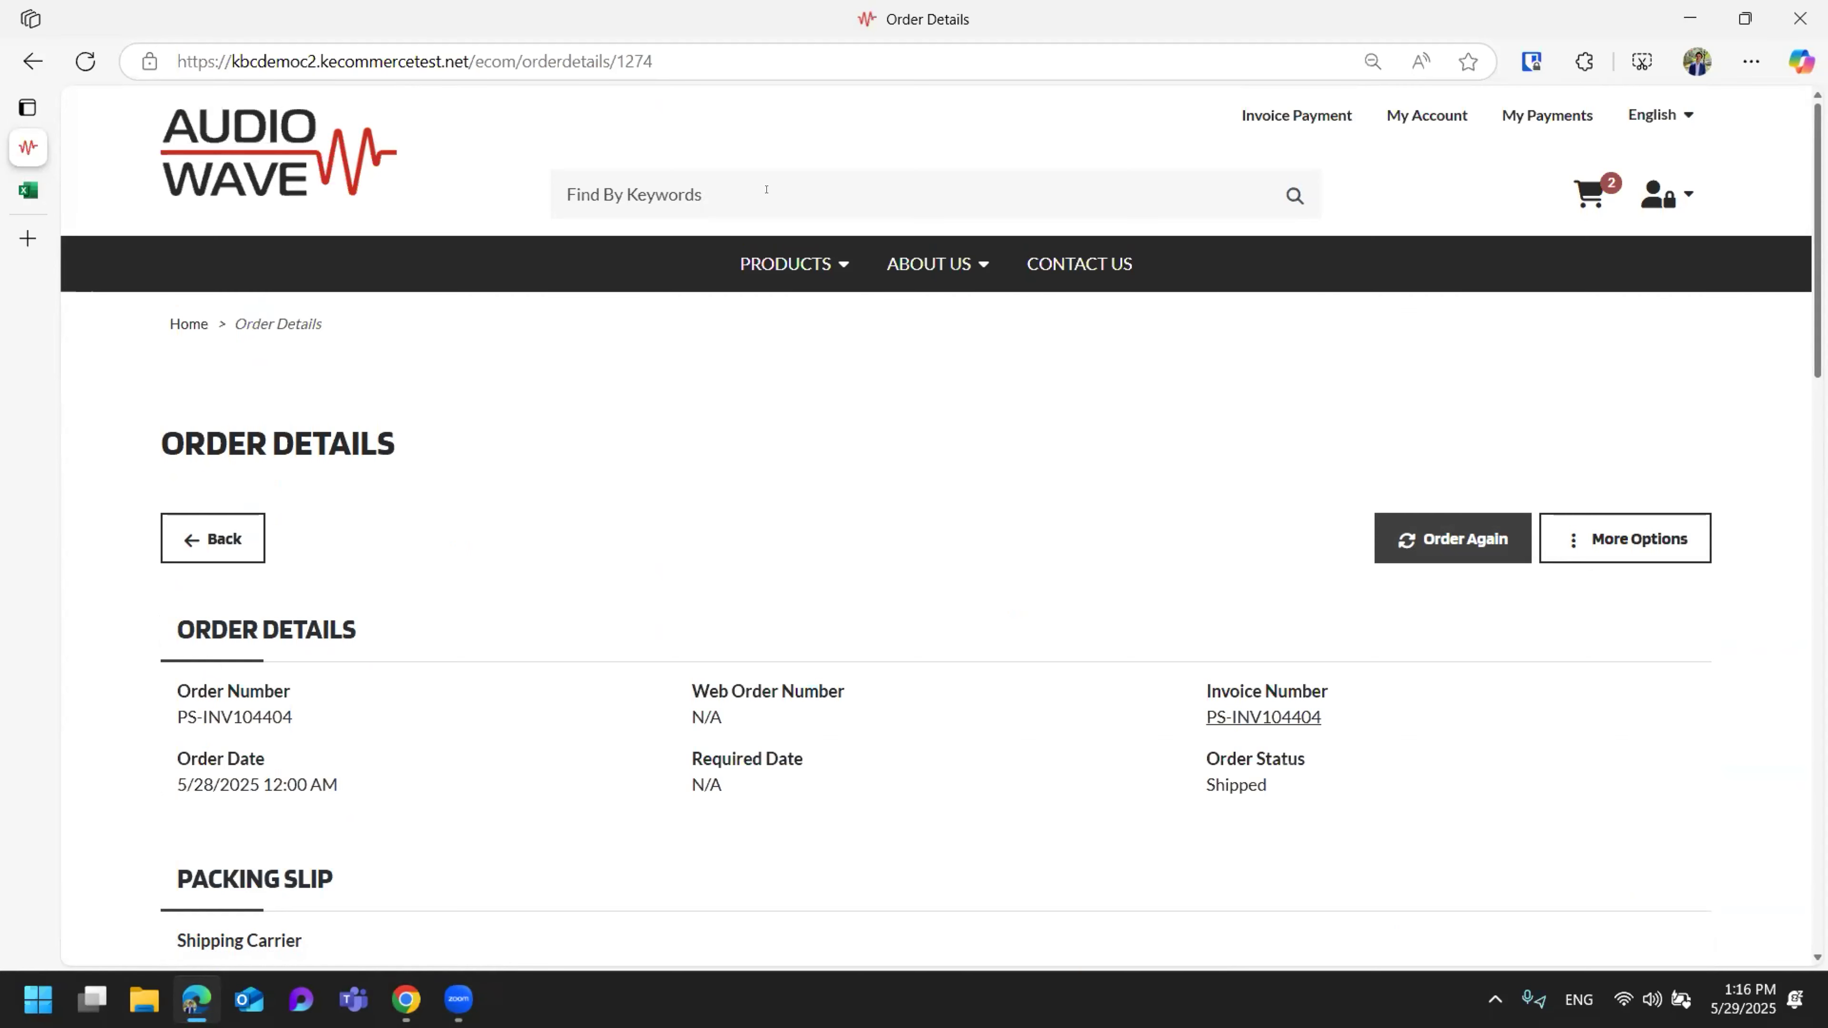
Open the Desk Chairs category under Office Furniture in the product catalog.
left_click(806, 263)
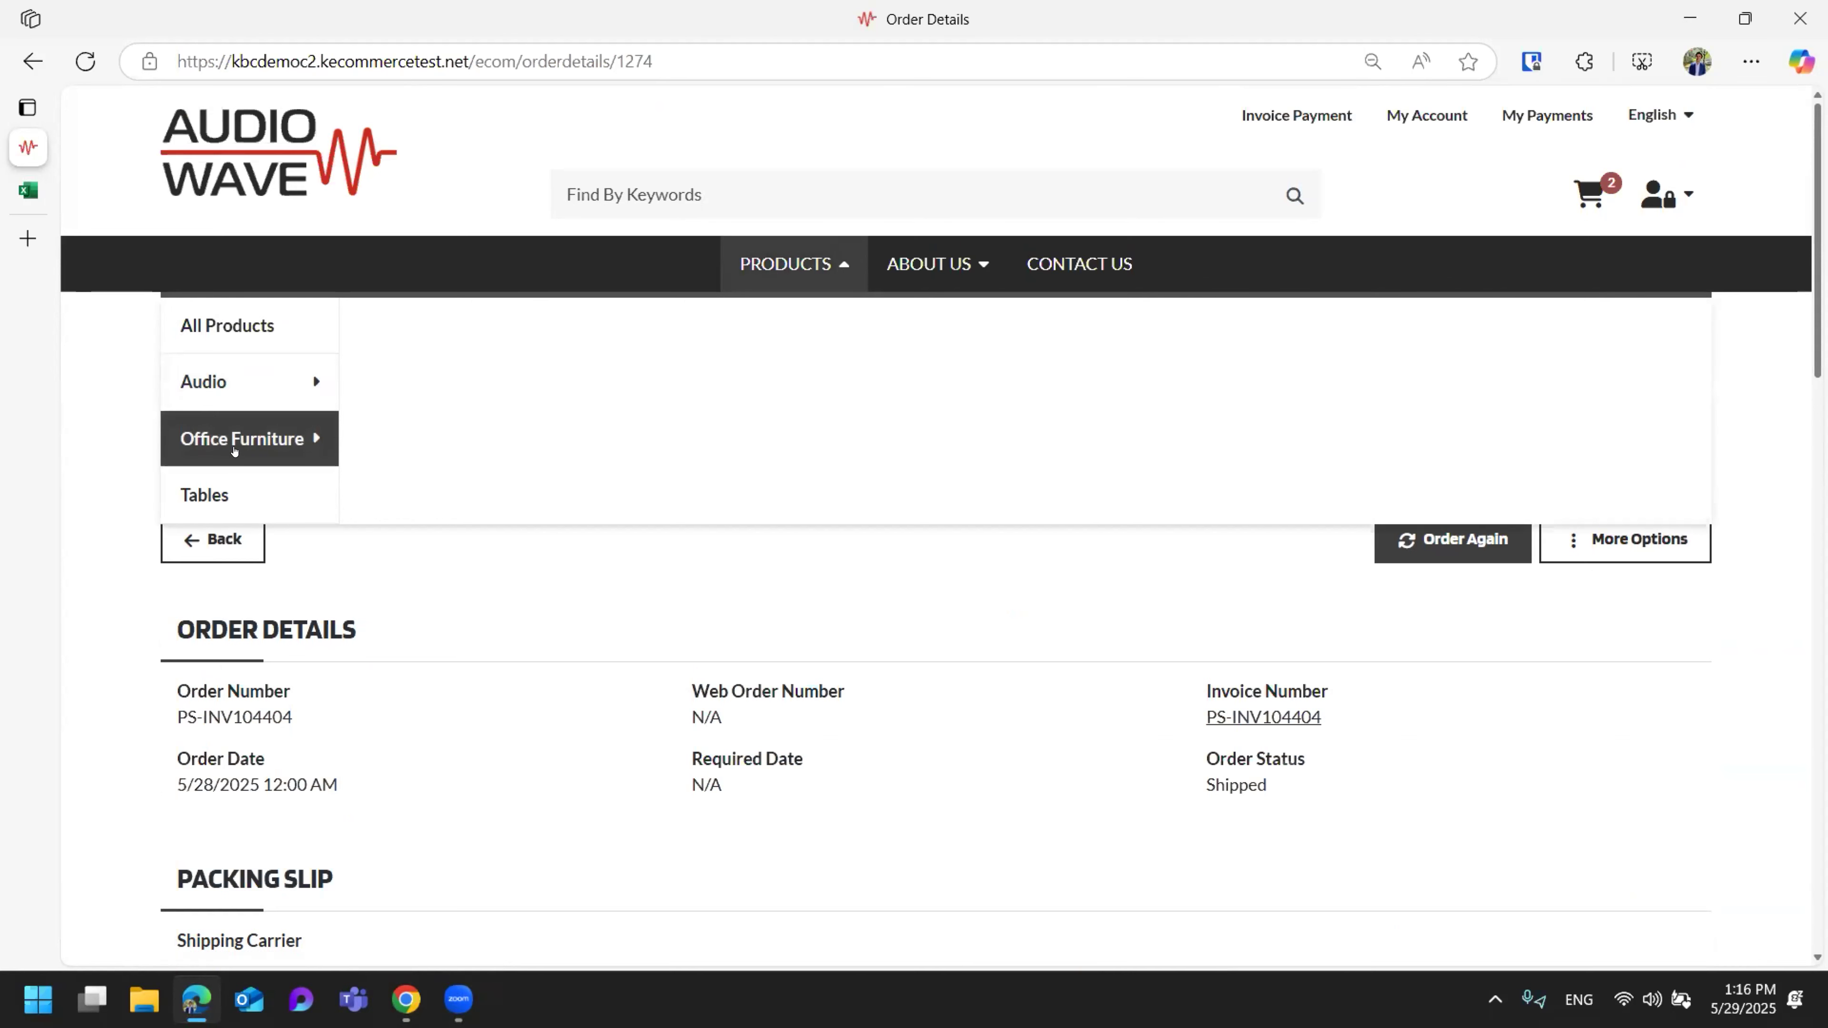
left_click(234, 451)
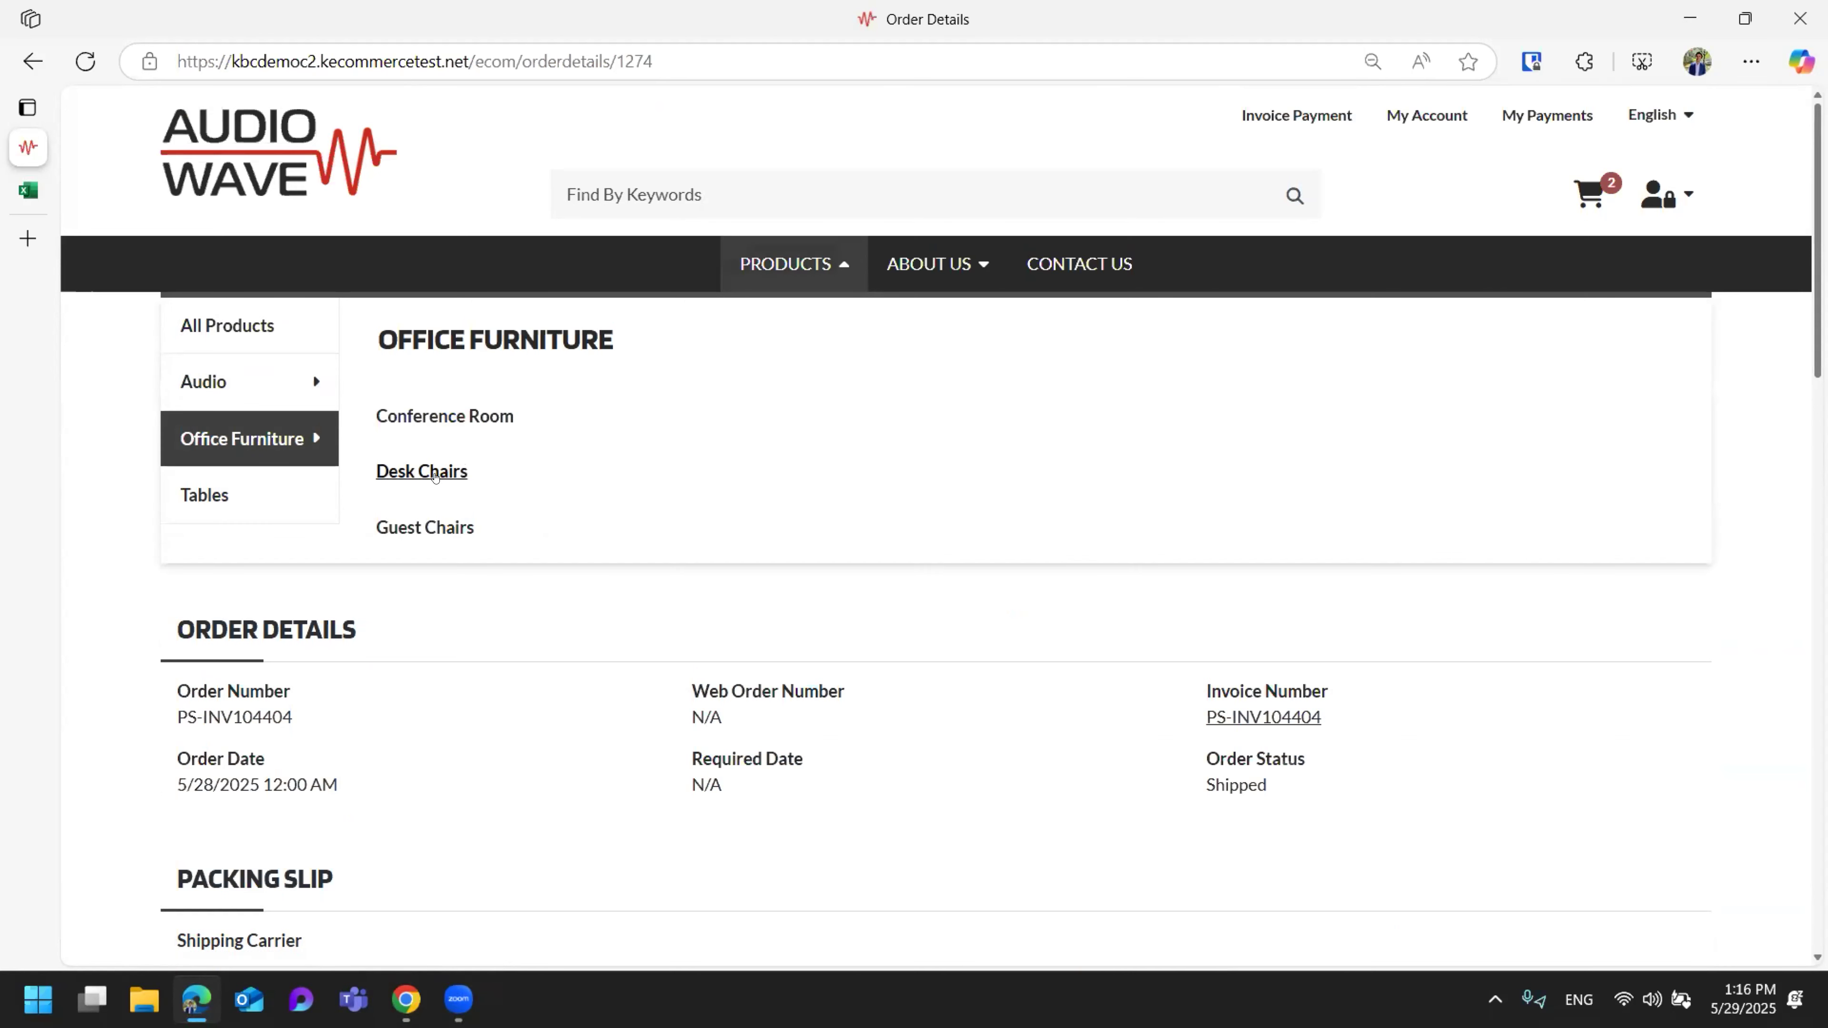
left_click(435, 472)
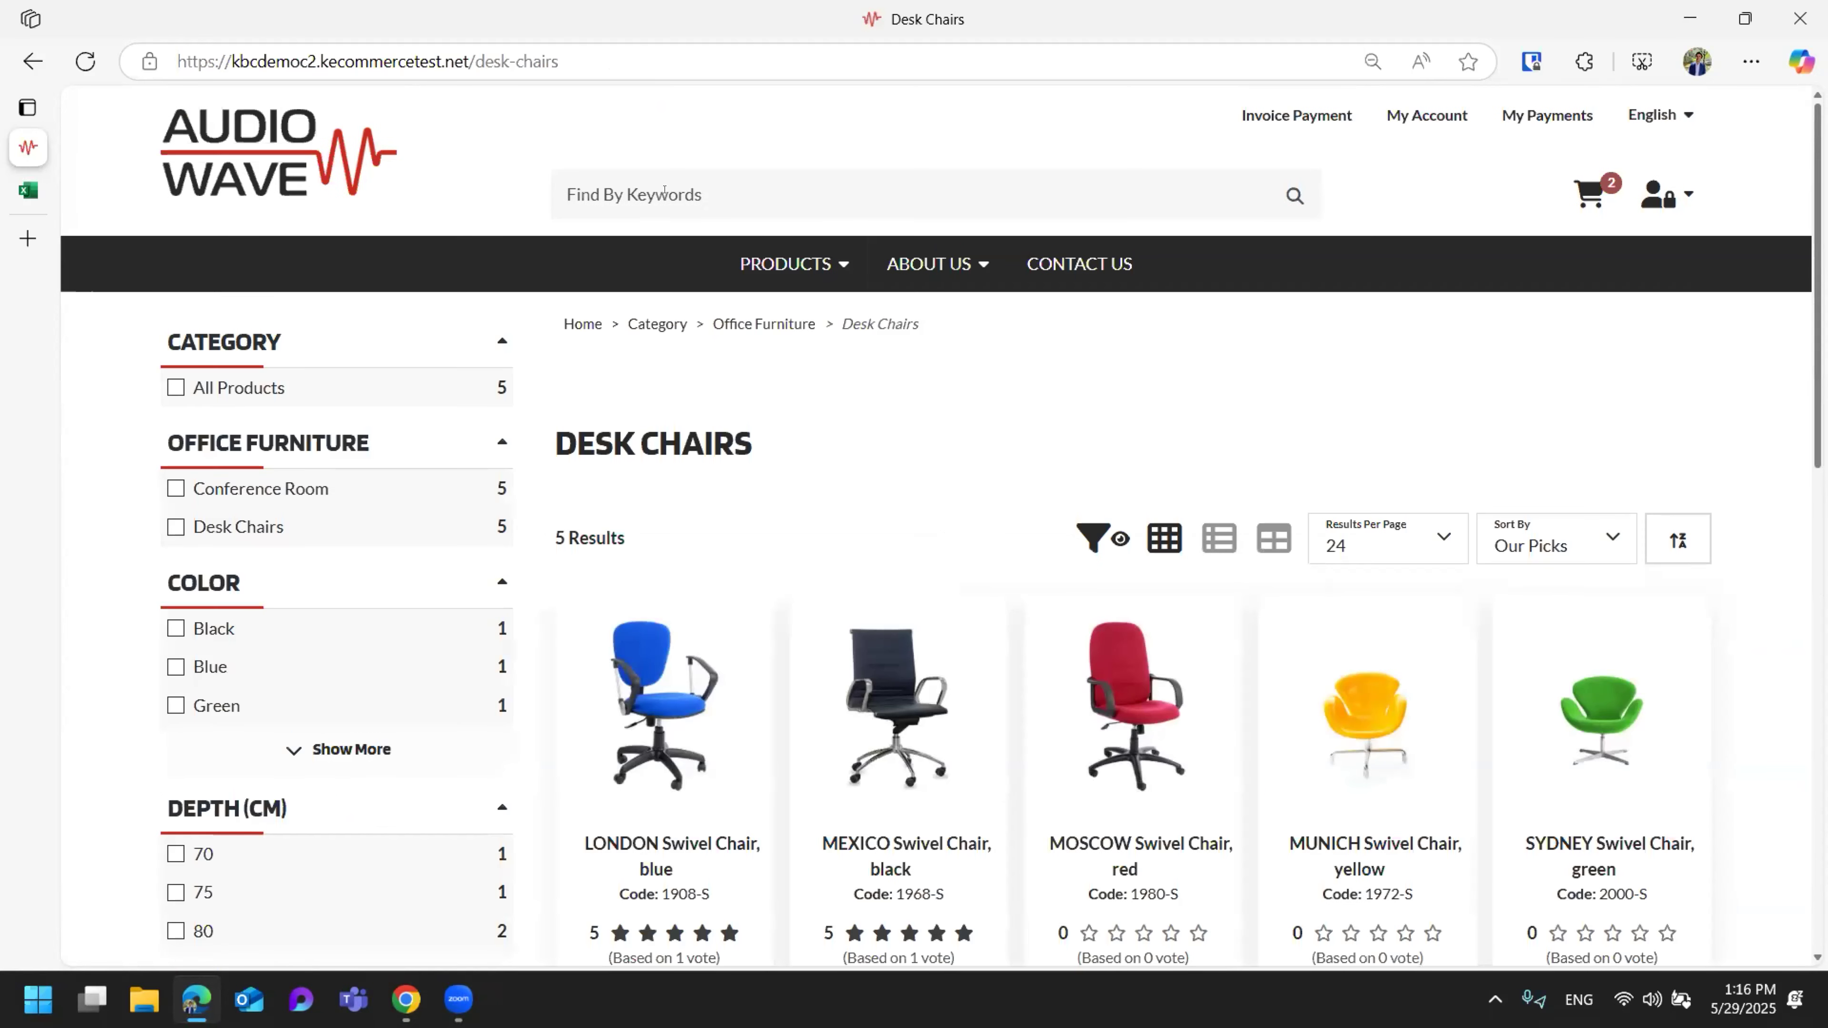
left_click(828, 190)
left_click(1532, 359)
Examine the desk chair listing, including the per-piece prices of the MOSCOW and MUNICH swivel chairs and the available quantities.
scroll(1527, 558, "down", 3)
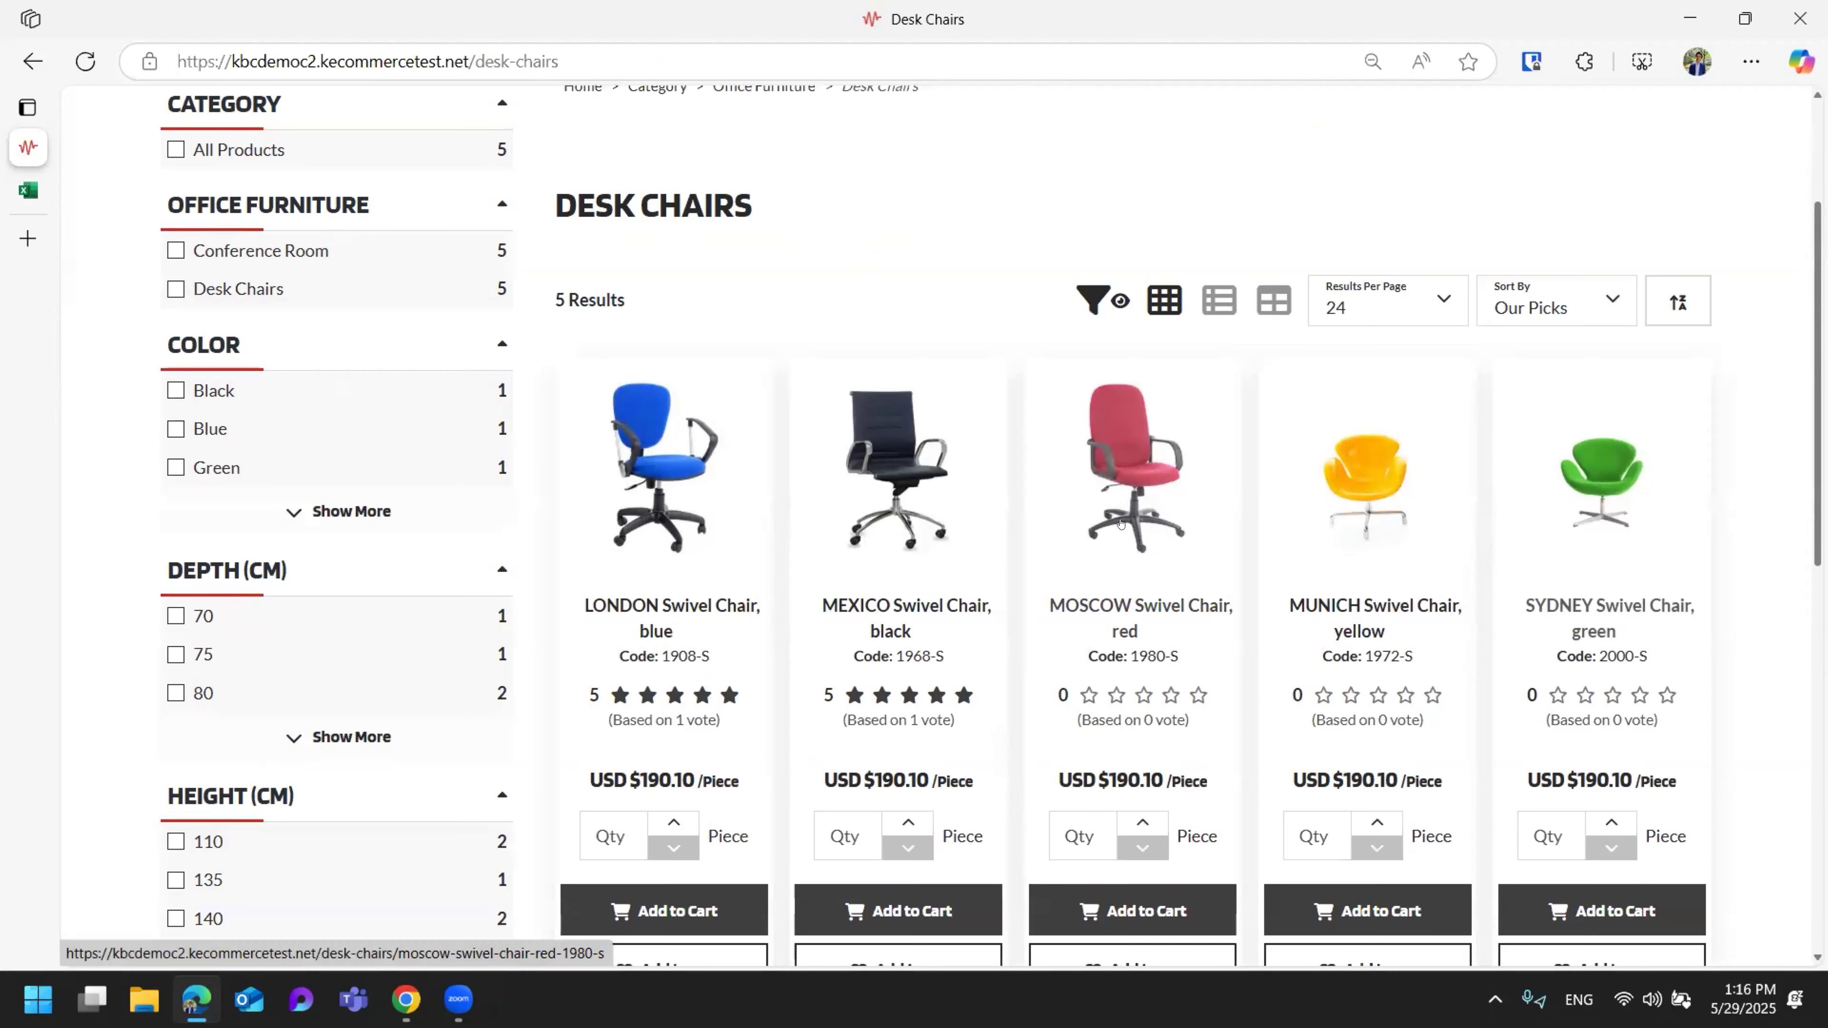
scroll(1348, 857, "down", 1)
scroll(1348, 857, "down", 3)
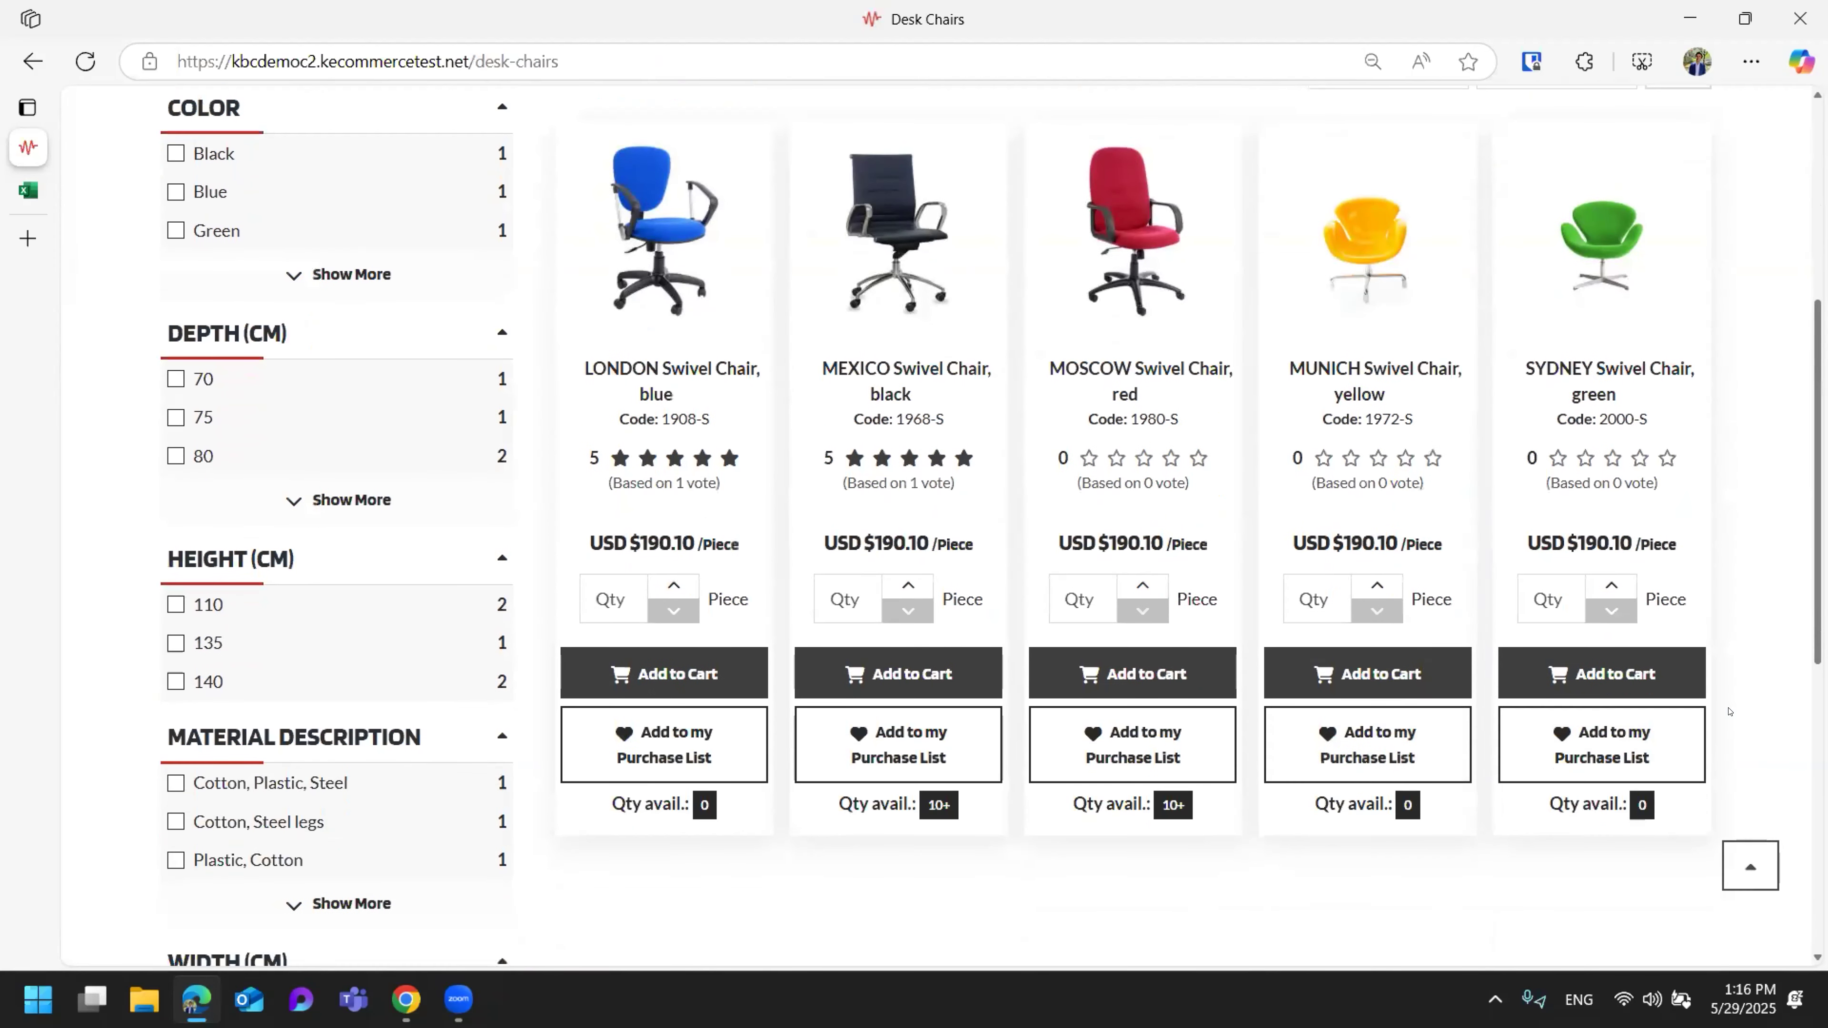
left_click_drag(1211, 549, 1054, 544)
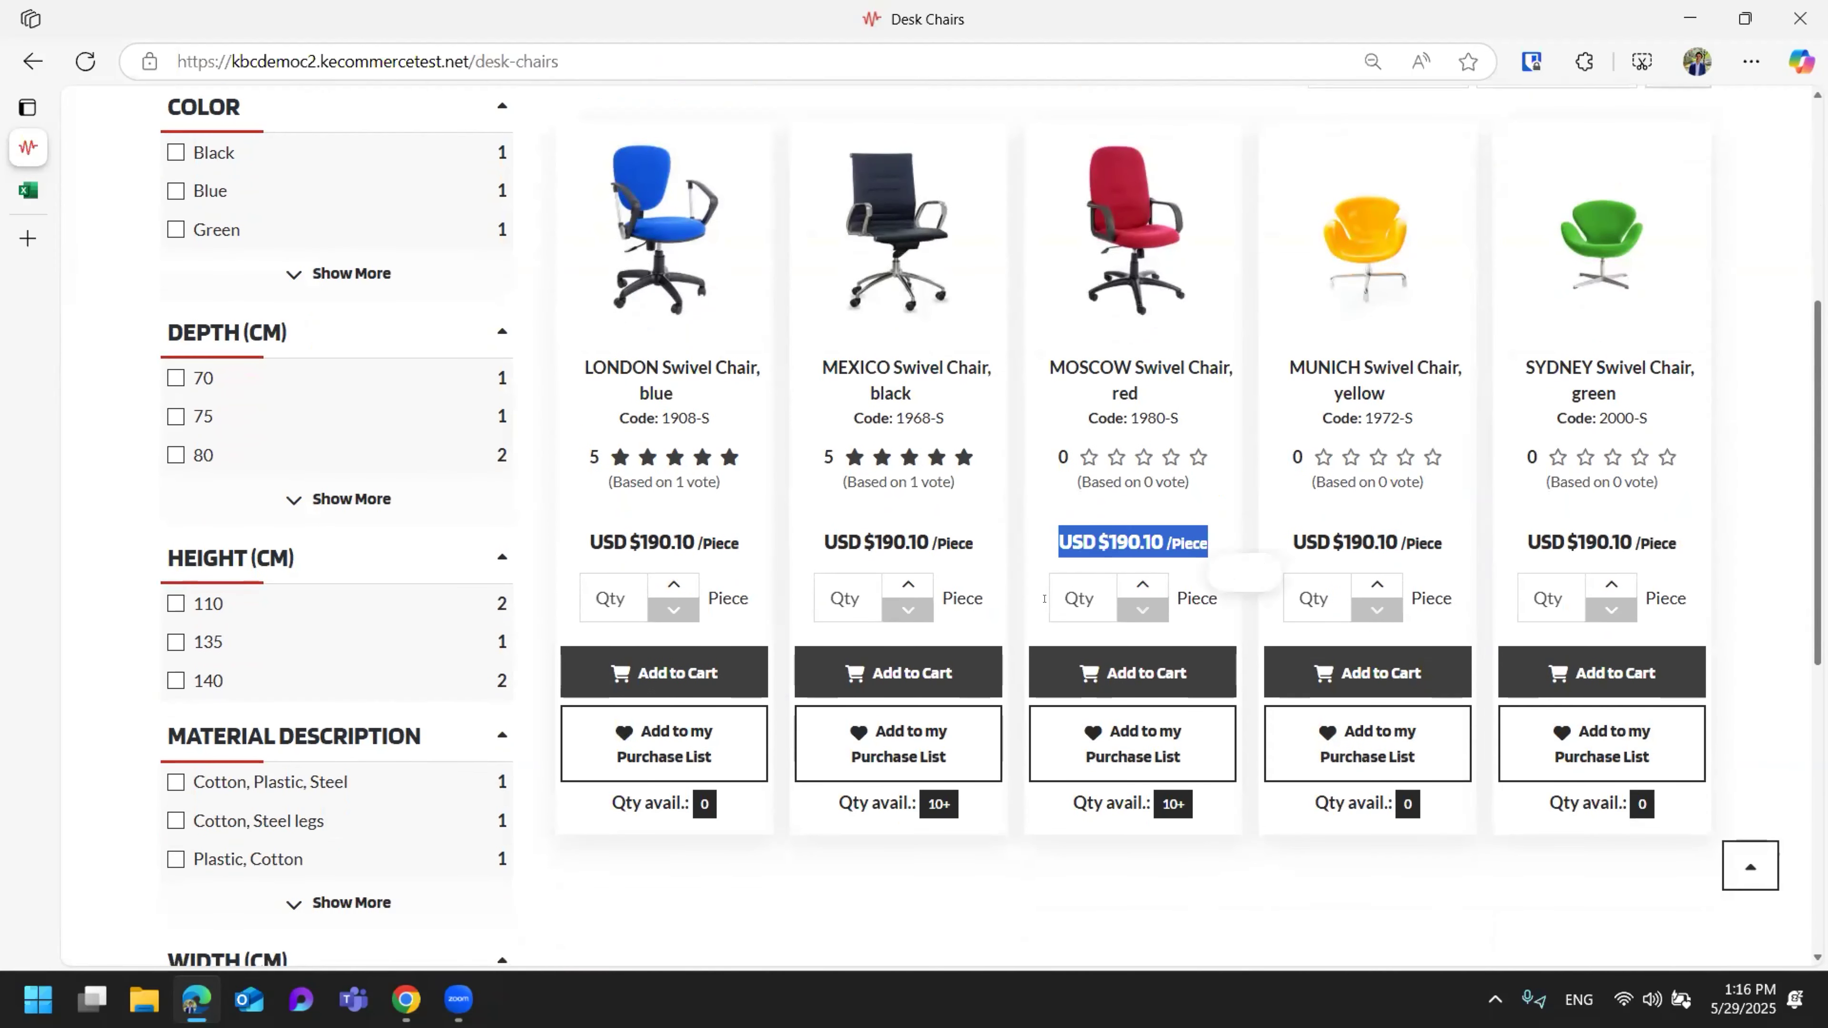
left_click(1328, 921)
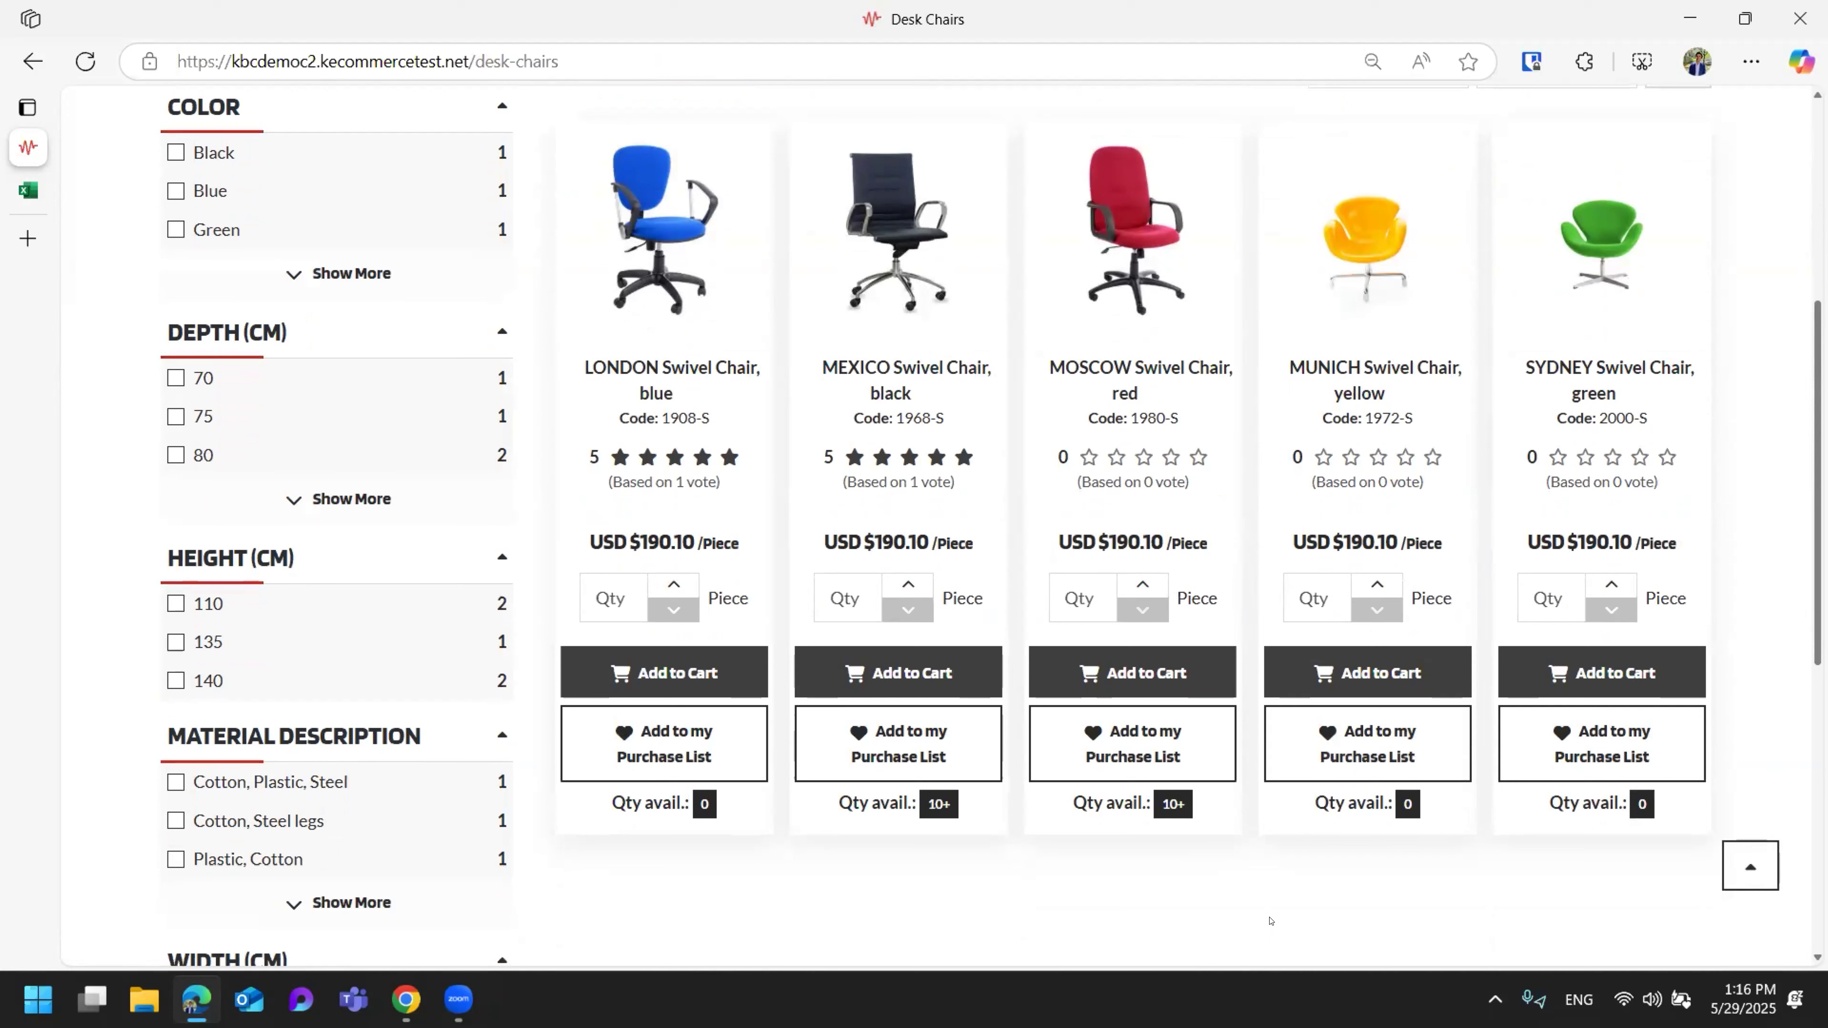
left_click(1252, 859)
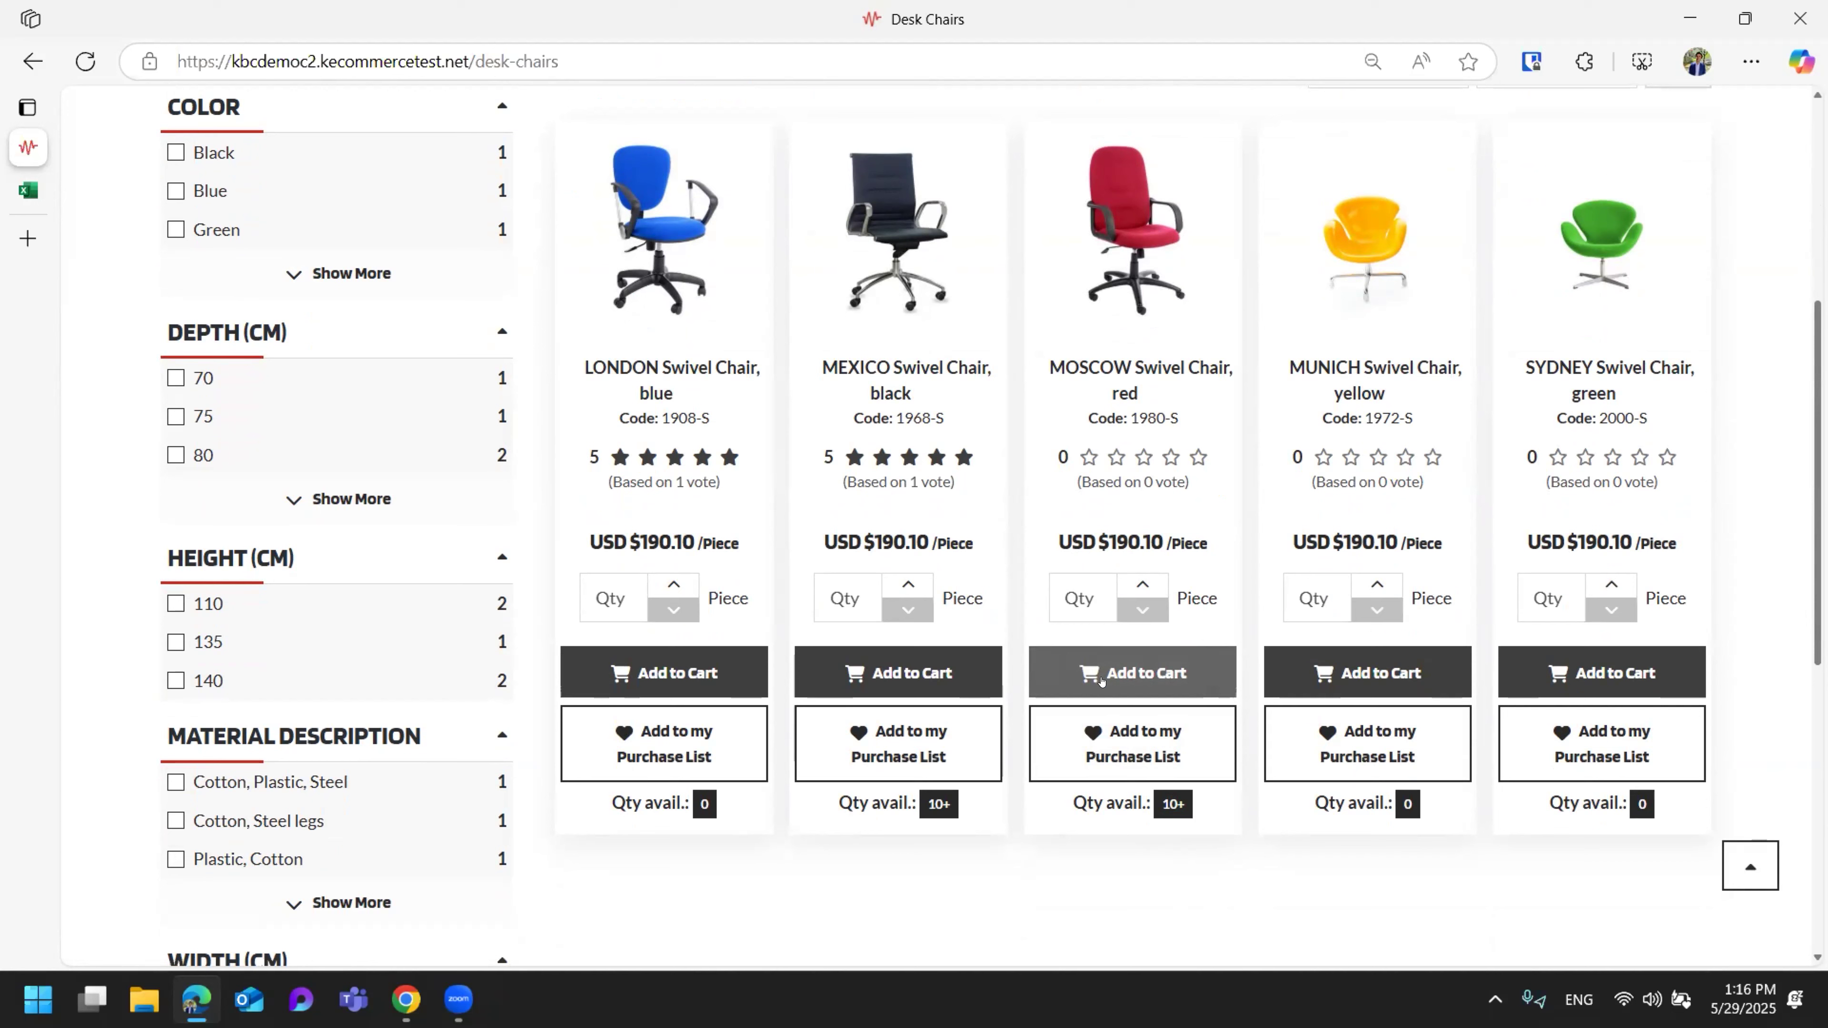
left_click_drag(1209, 542, 1055, 542)
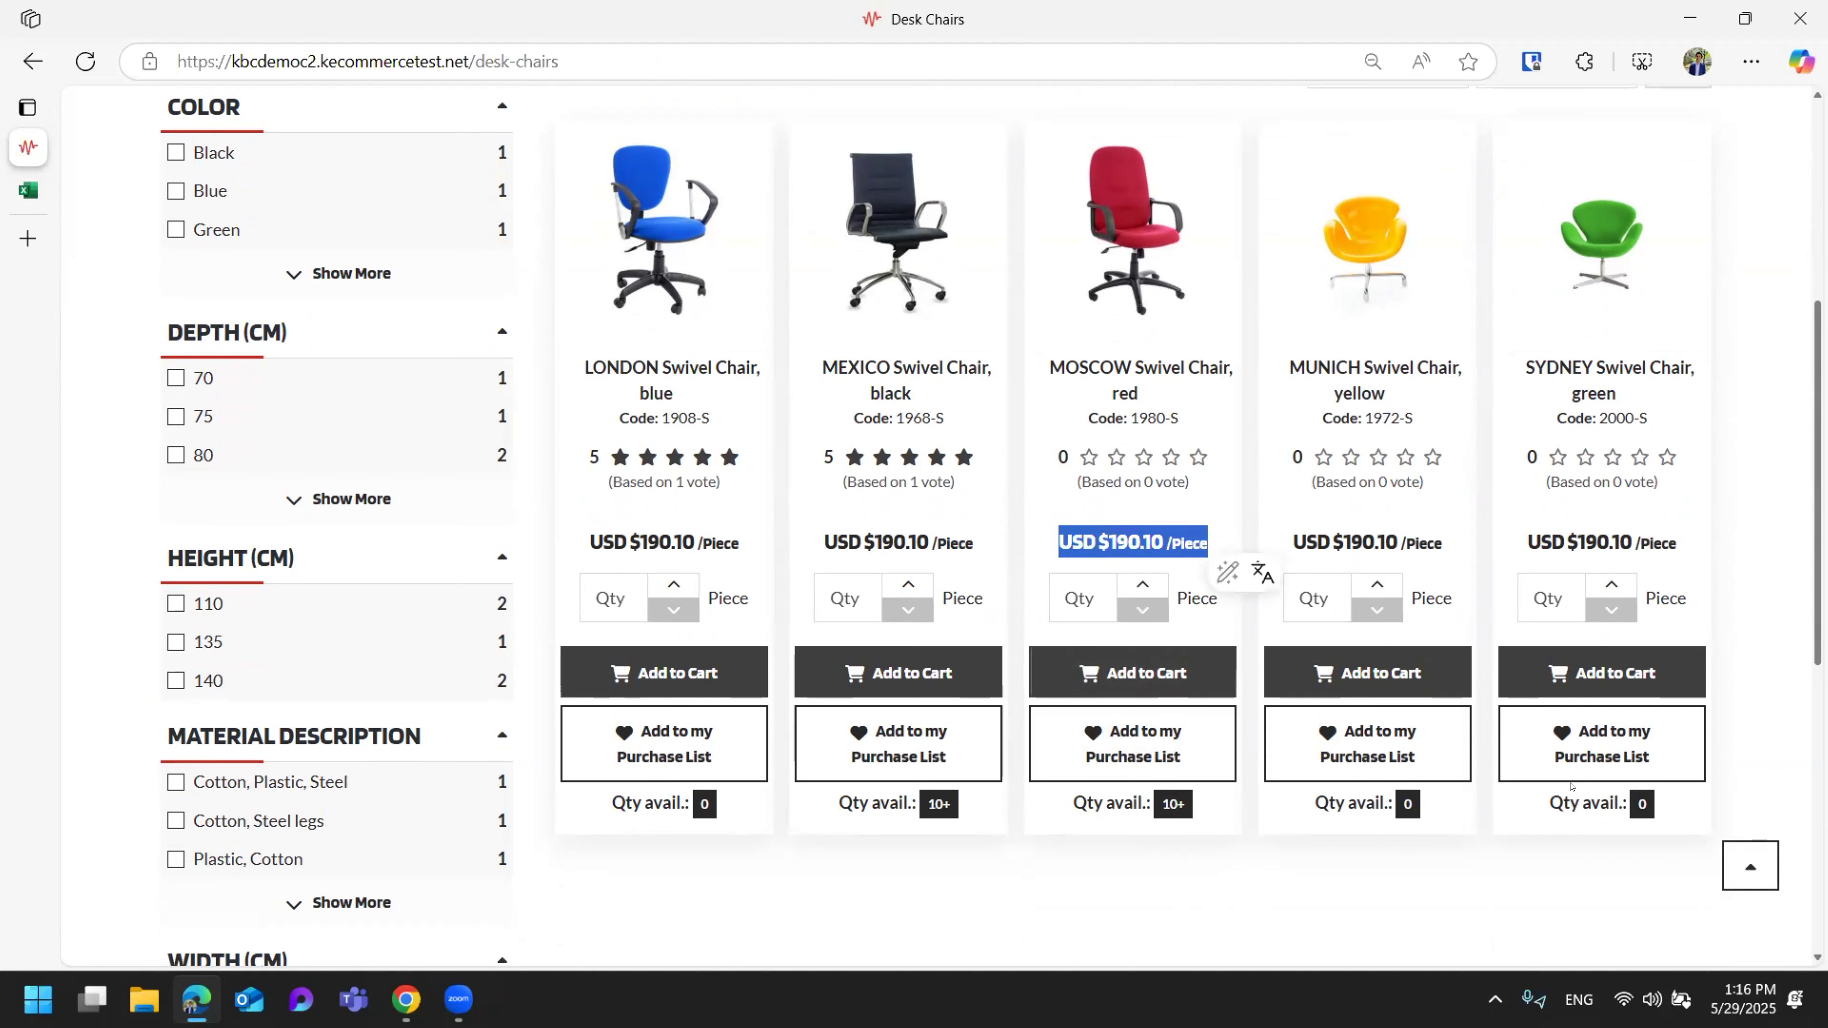
left_click(1785, 662)
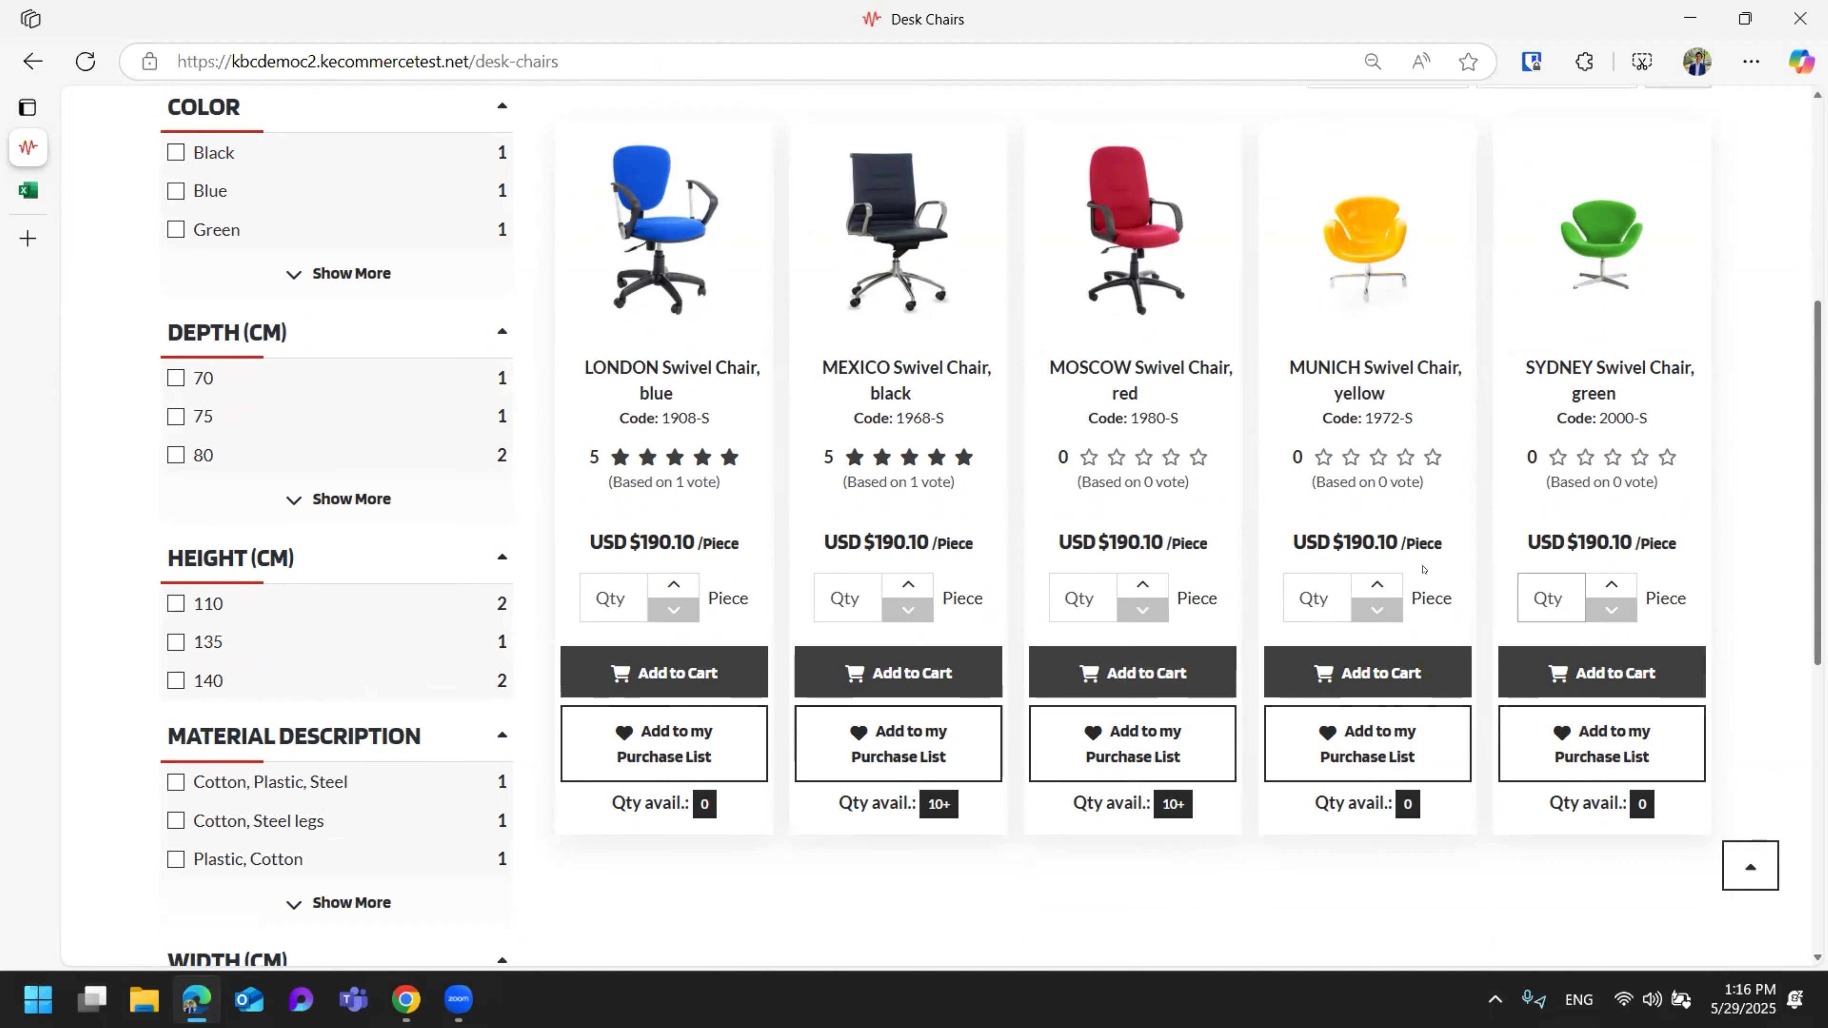
left_click_drag(1448, 543, 1289, 544)
left_click(1742, 612)
scroll(233, 255, "up", 5)
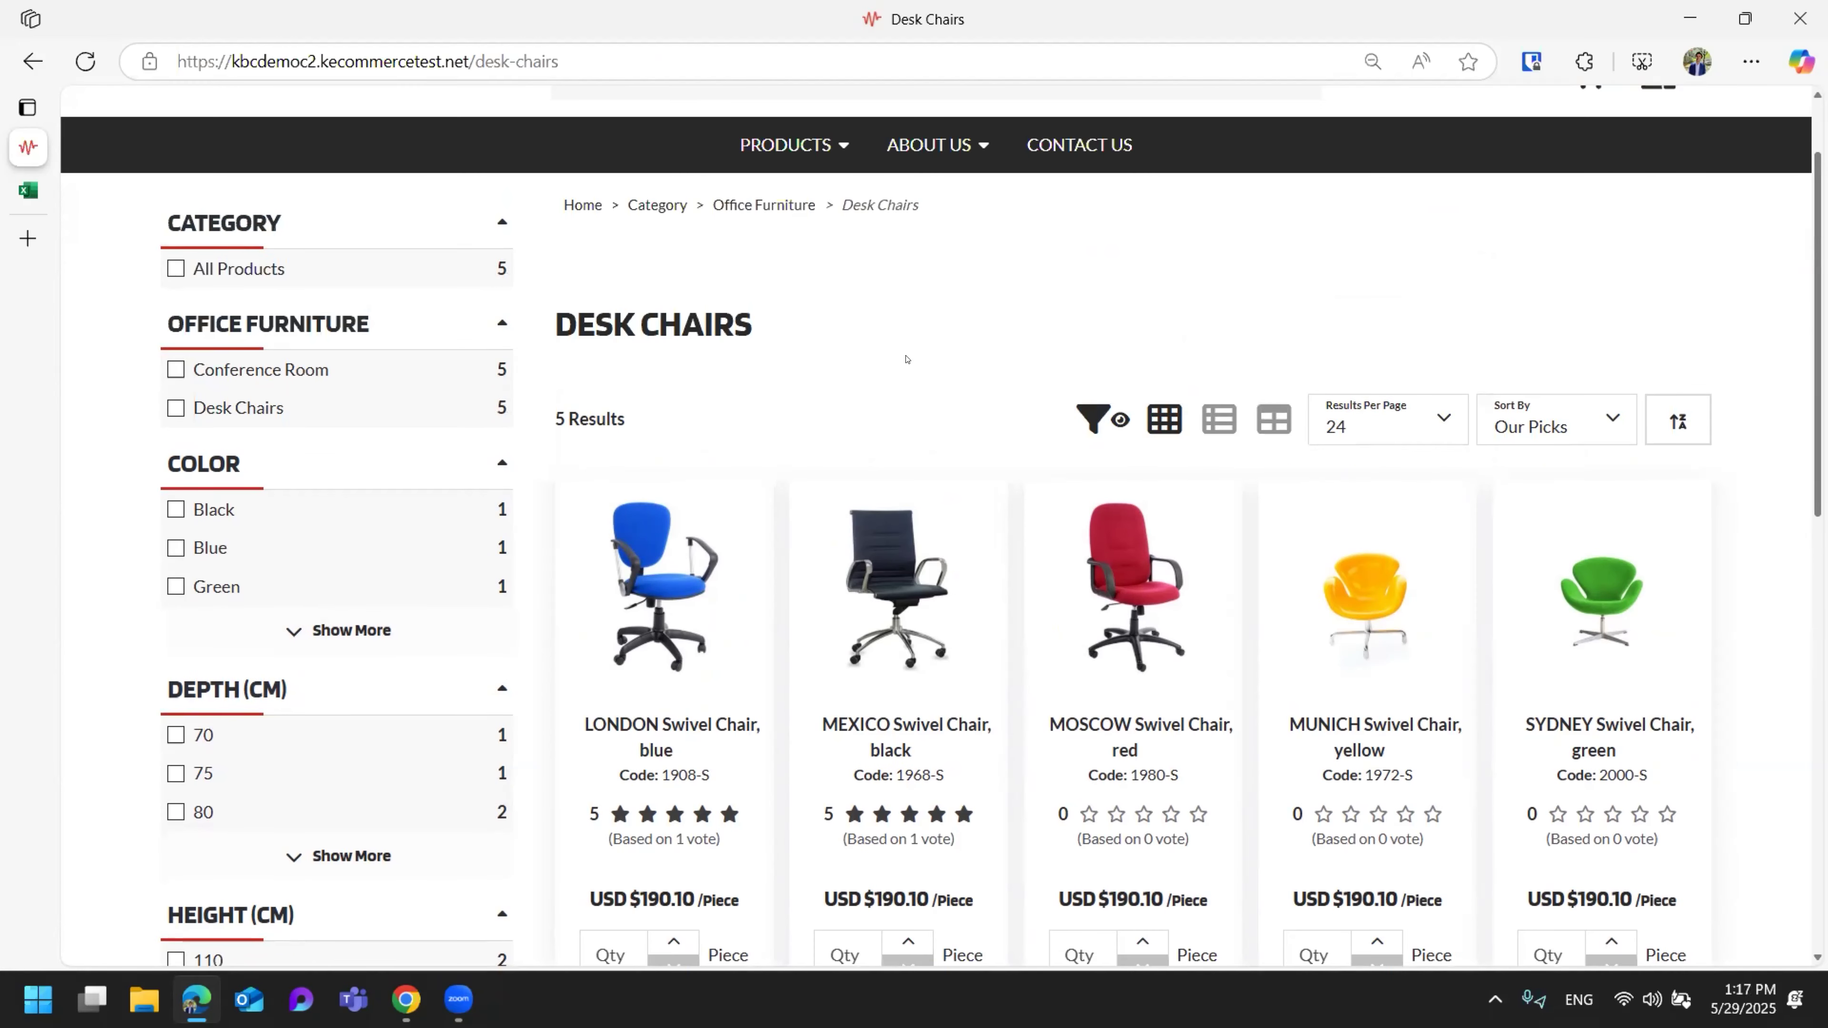
scroll(905, 358, "down", 3)
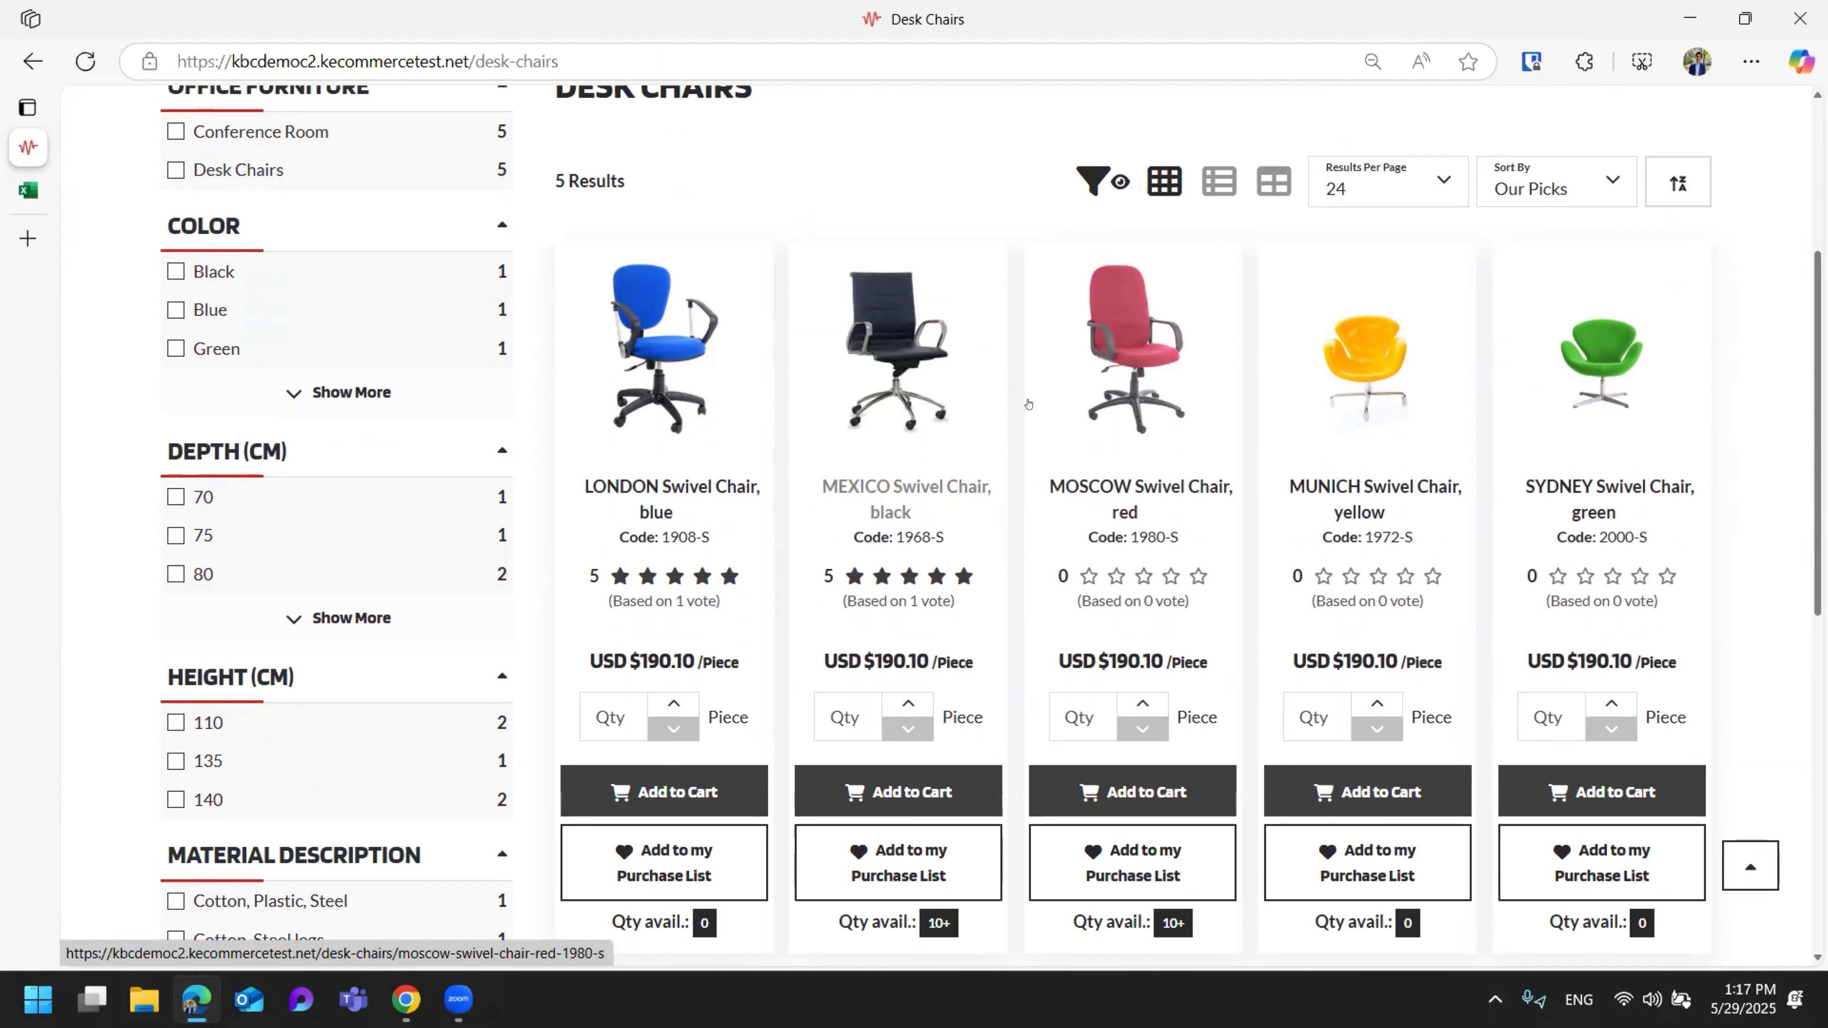
Open the green SYDNEY Swivel Chair's product page and review its name, image, product code, price and online availability.
left_click(1588, 392)
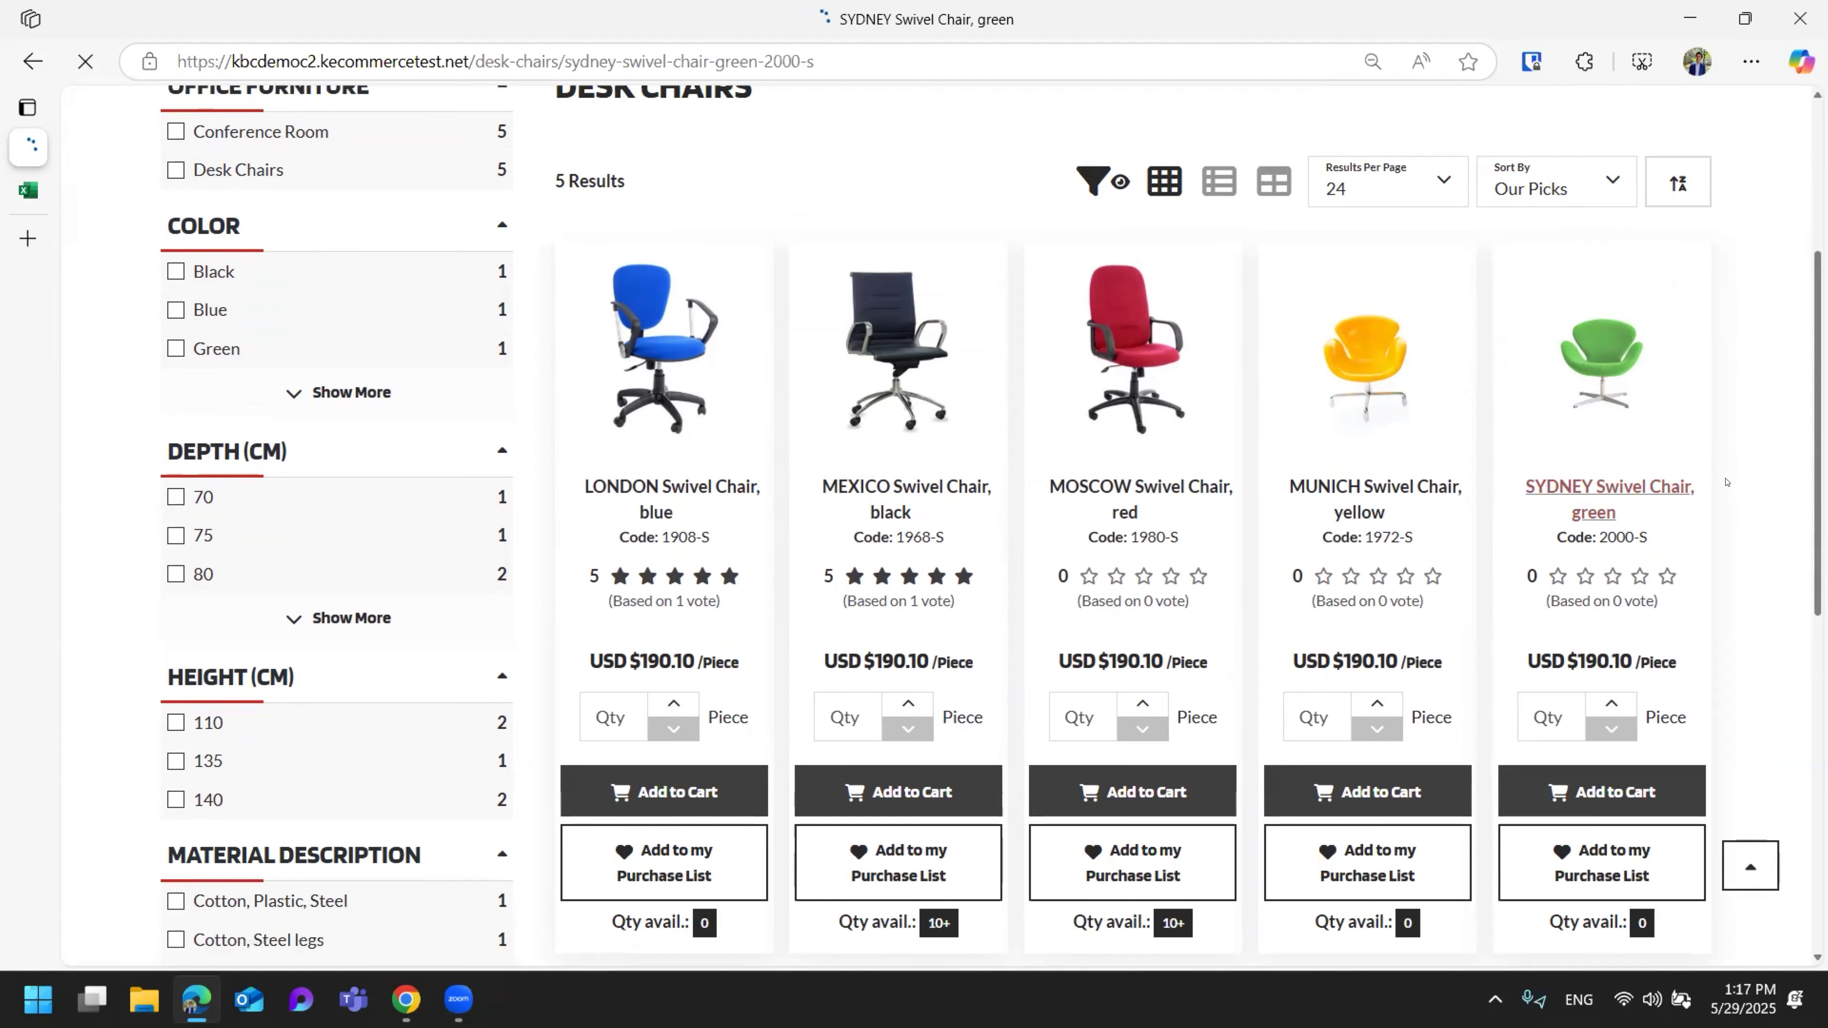
scroll(446, 573, "down", 3)
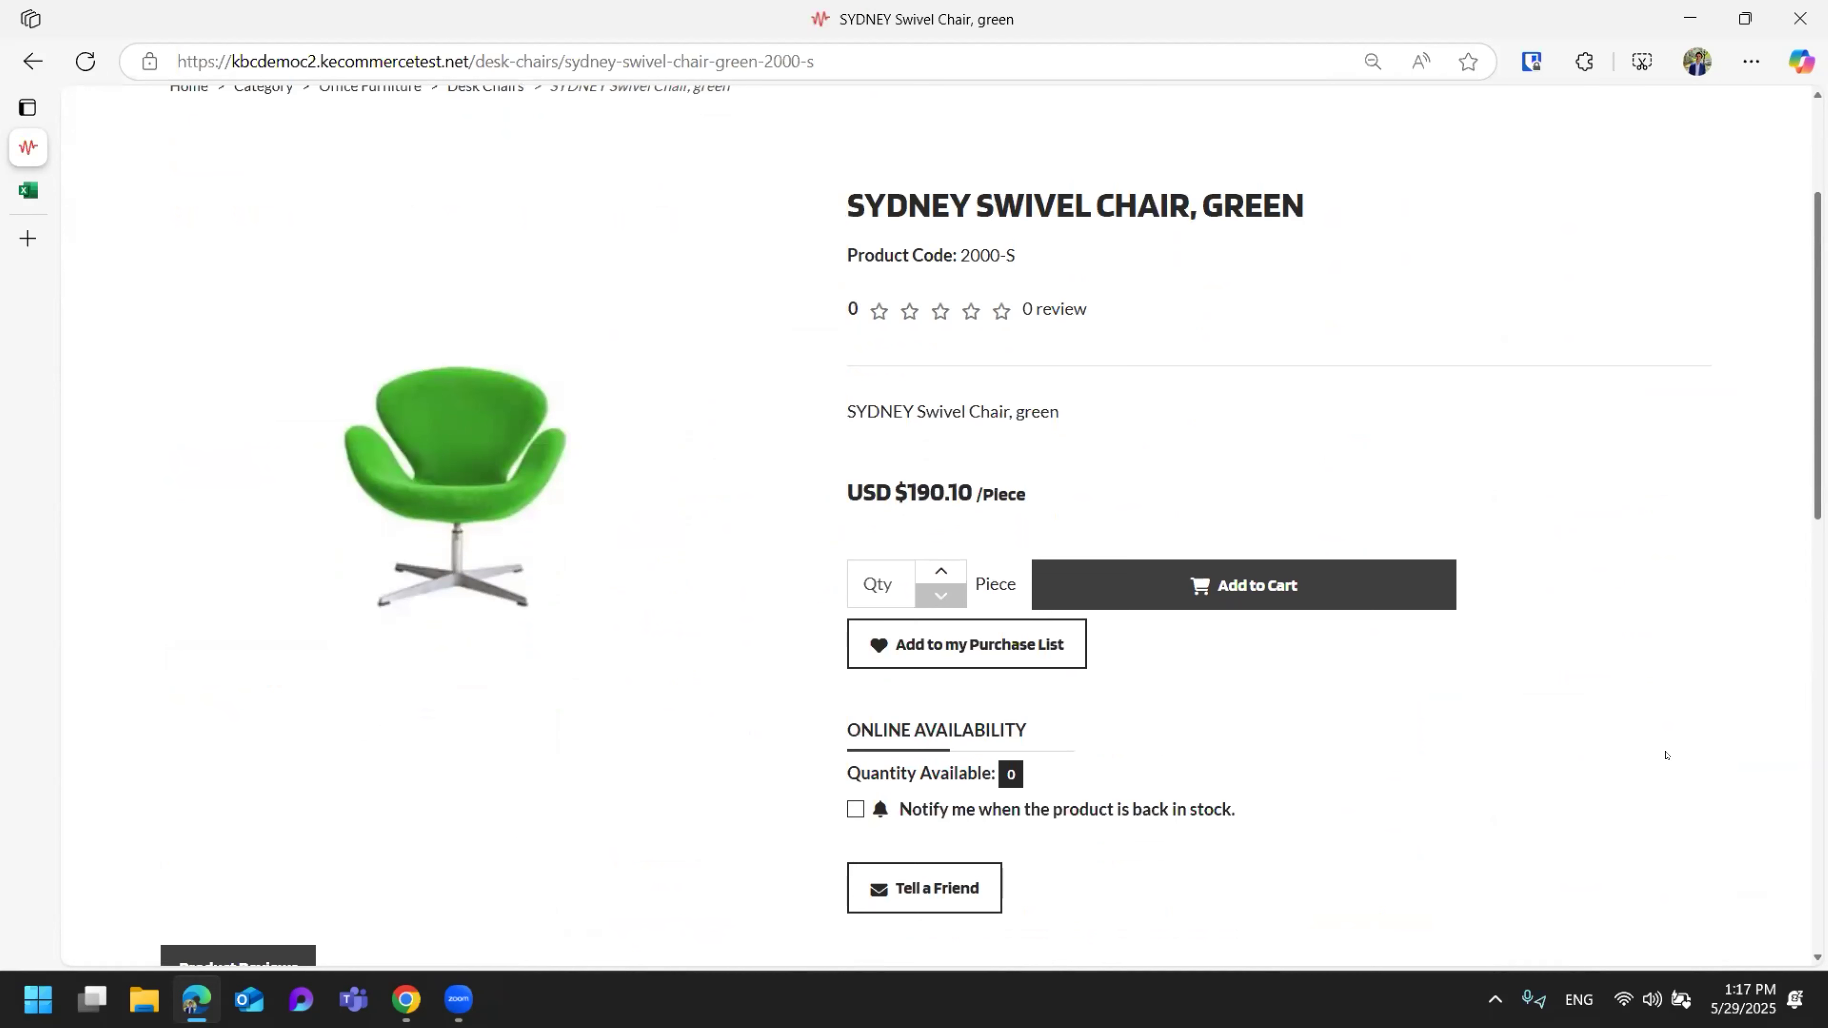
left_click_drag(1227, 203, 173, 162)
left_click(540, 387)
scroll(1615, 498, "down", 3)
scroll(1024, 384, "up", 5)
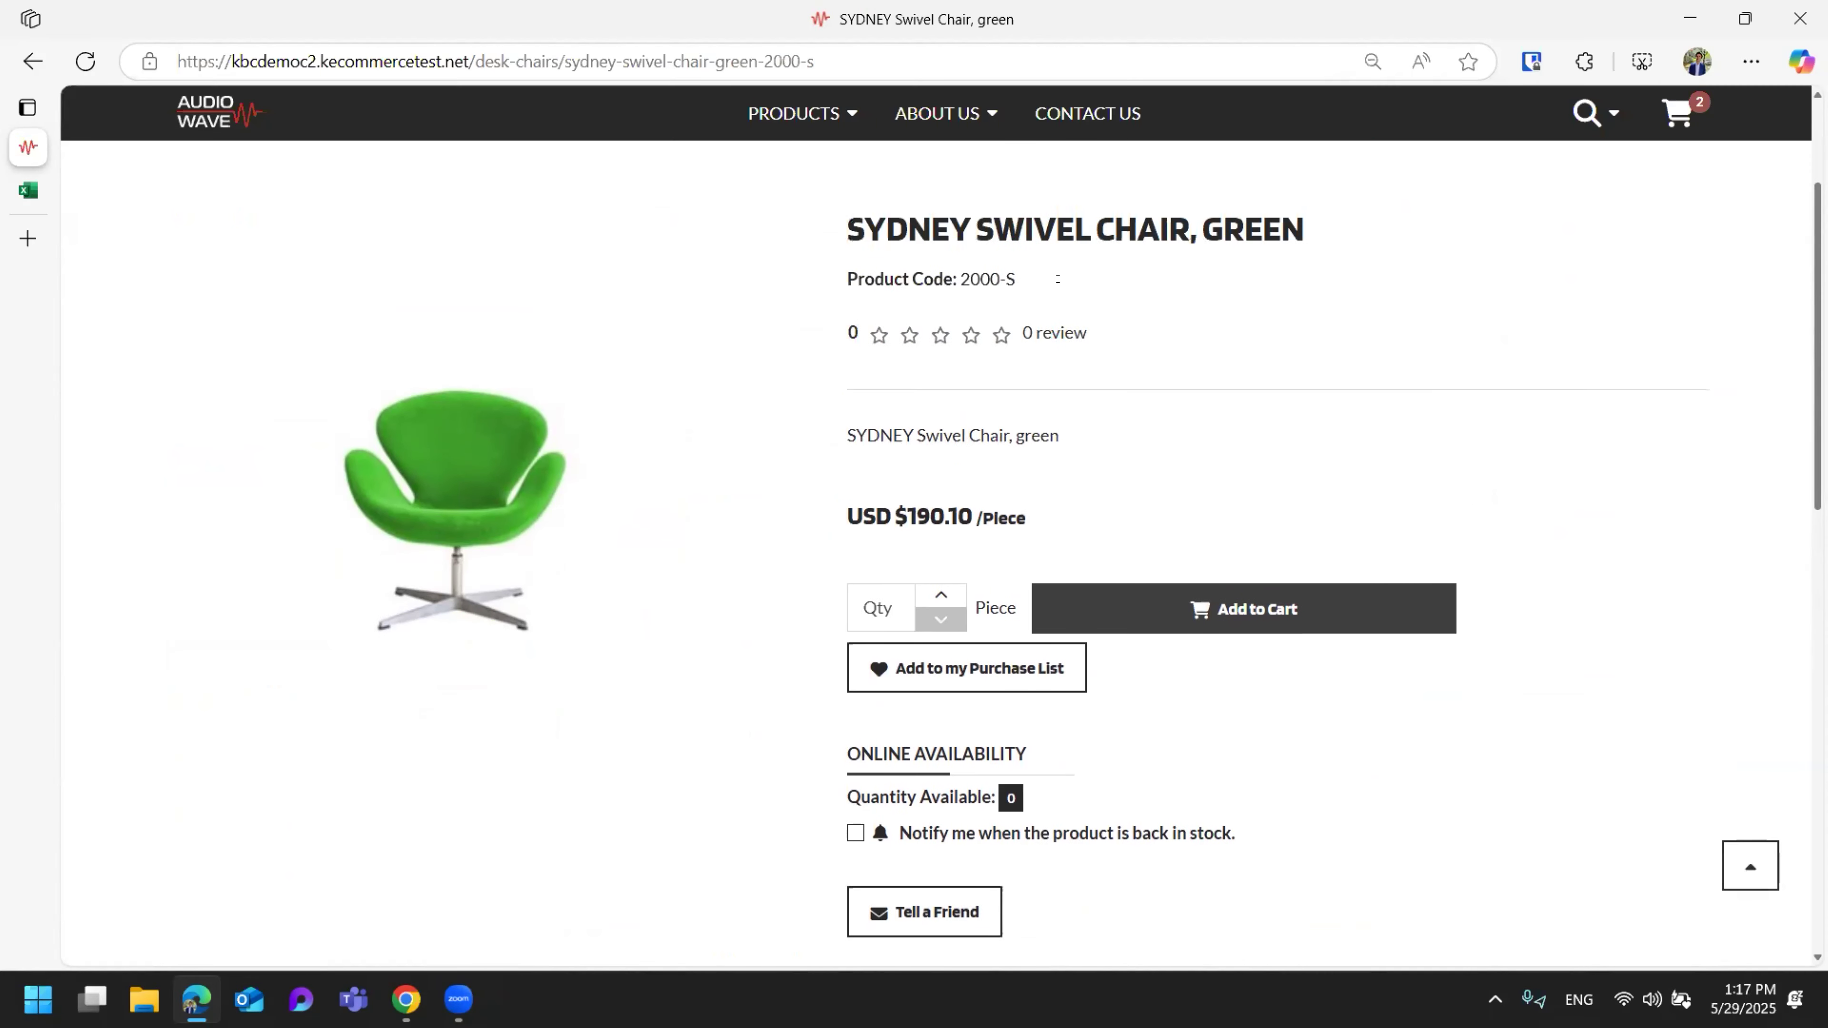
left_click_drag(1024, 384, 960, 380)
left_click(1694, 446)
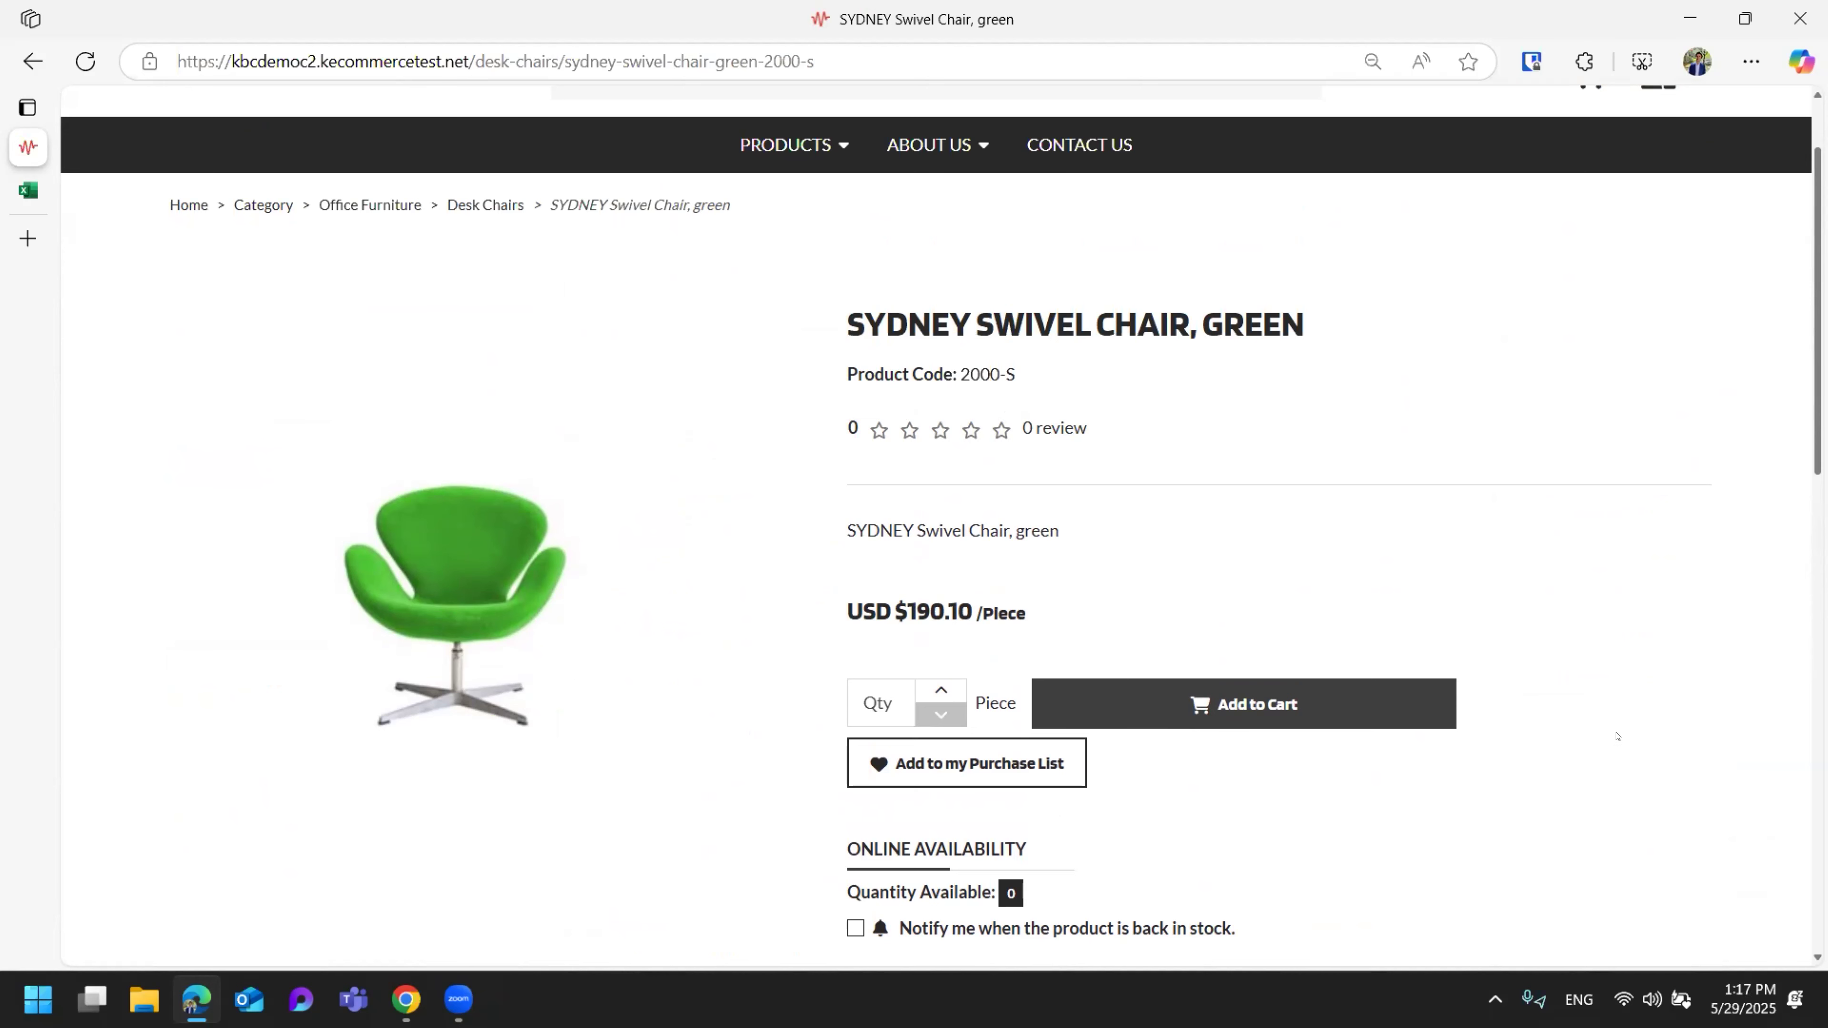
scroll(1616, 736, "down", 4)
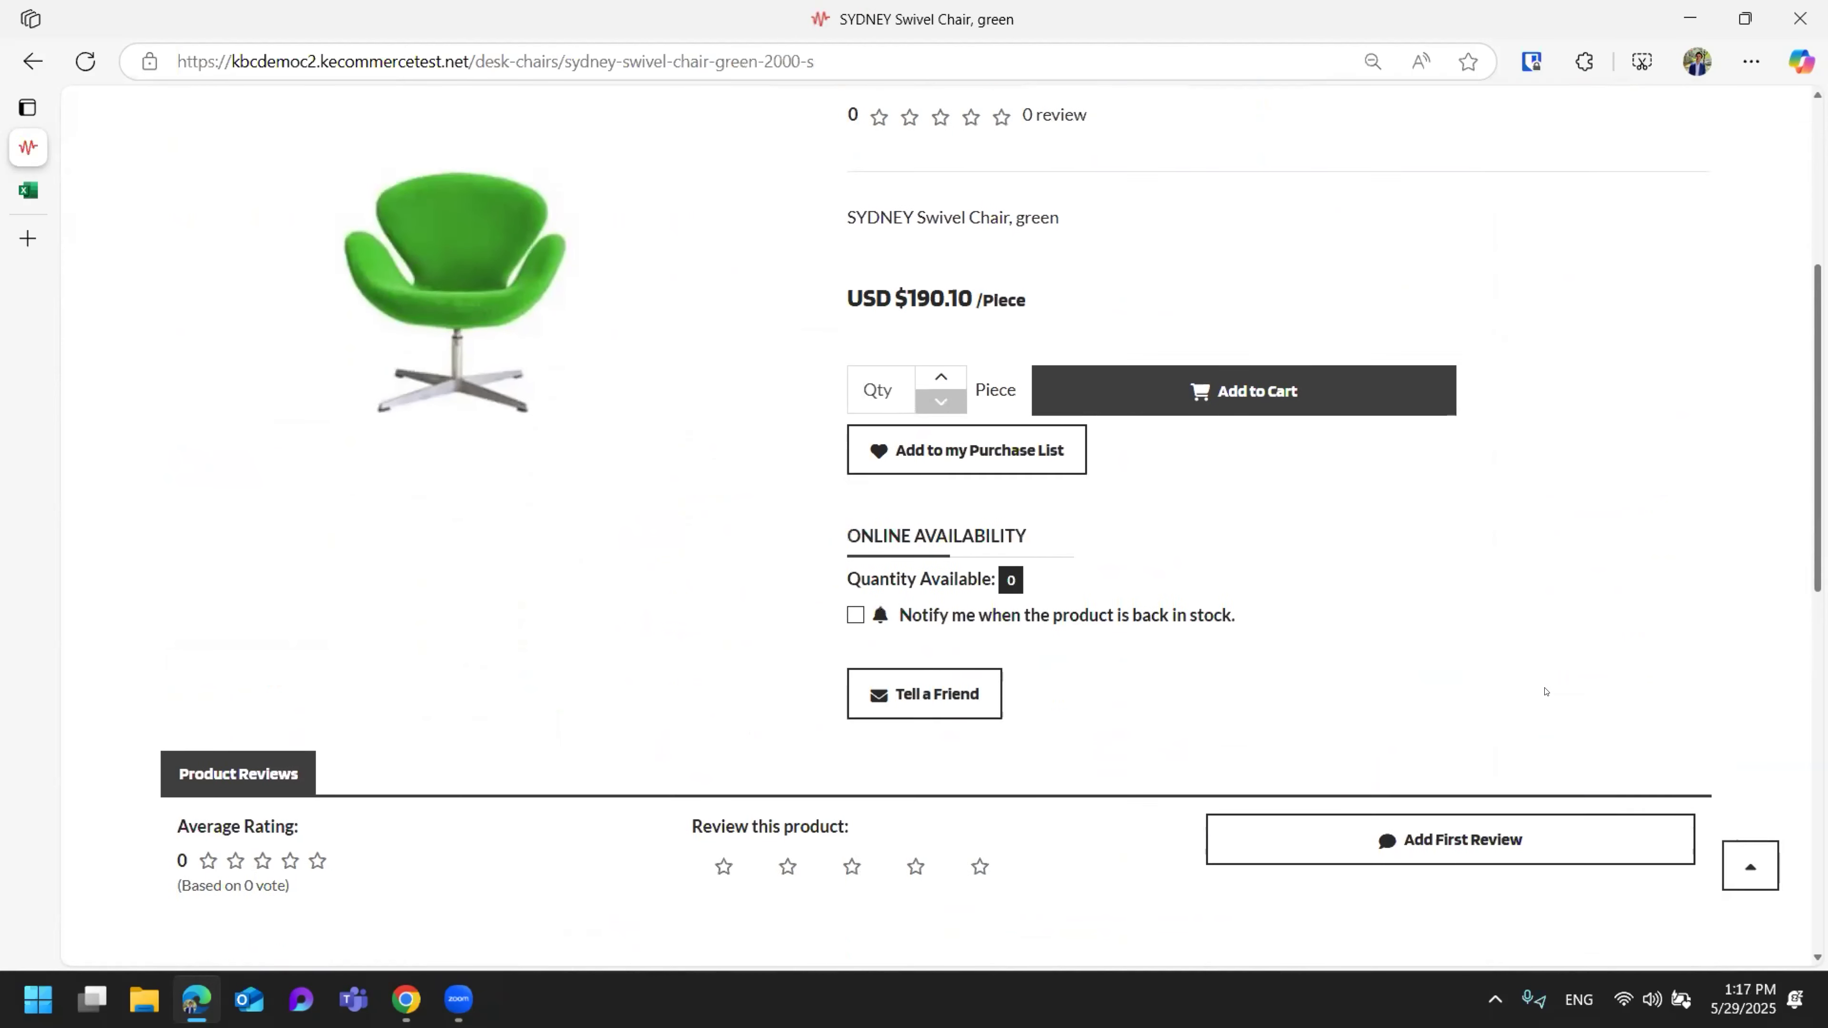
scroll(1545, 692, "up", 3)
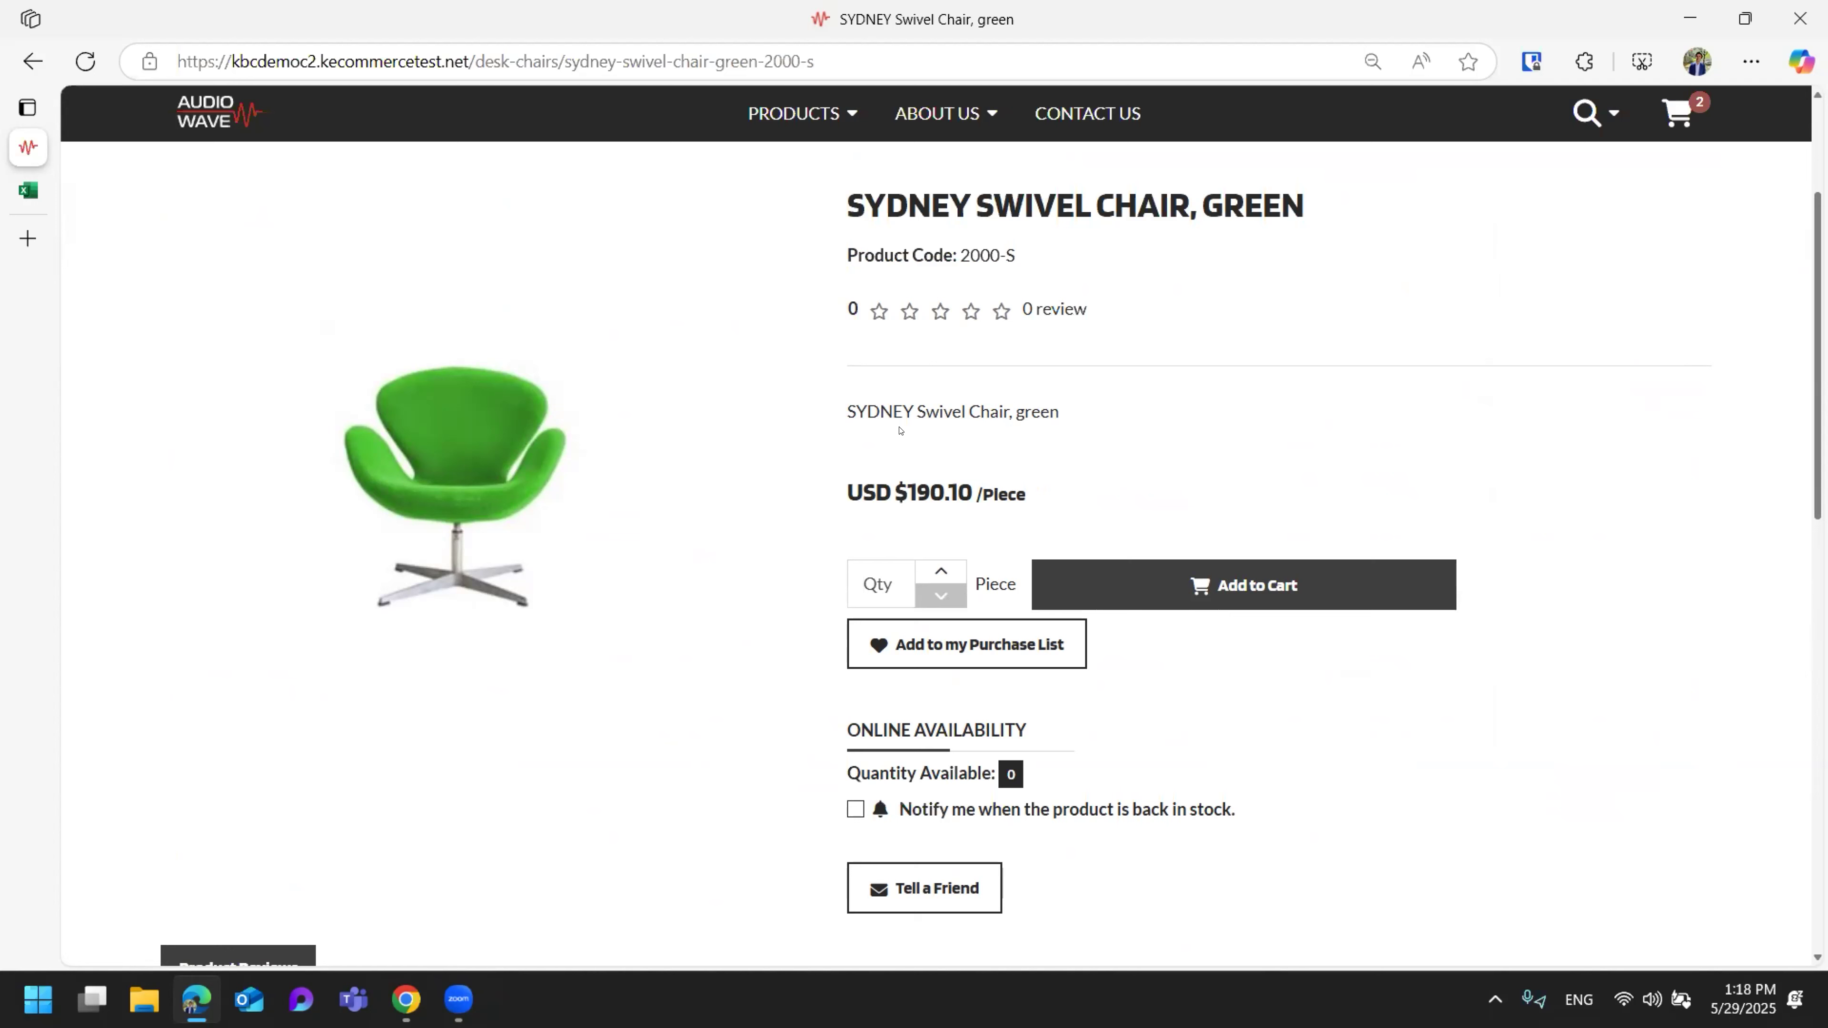
Examine the SYDNEY Swivel Chair's description, product reviews section and the browsing history below it.
left_click_drag(843, 407, 1065, 416)
left_click(1296, 435)
scroll(778, 841, "down", 6)
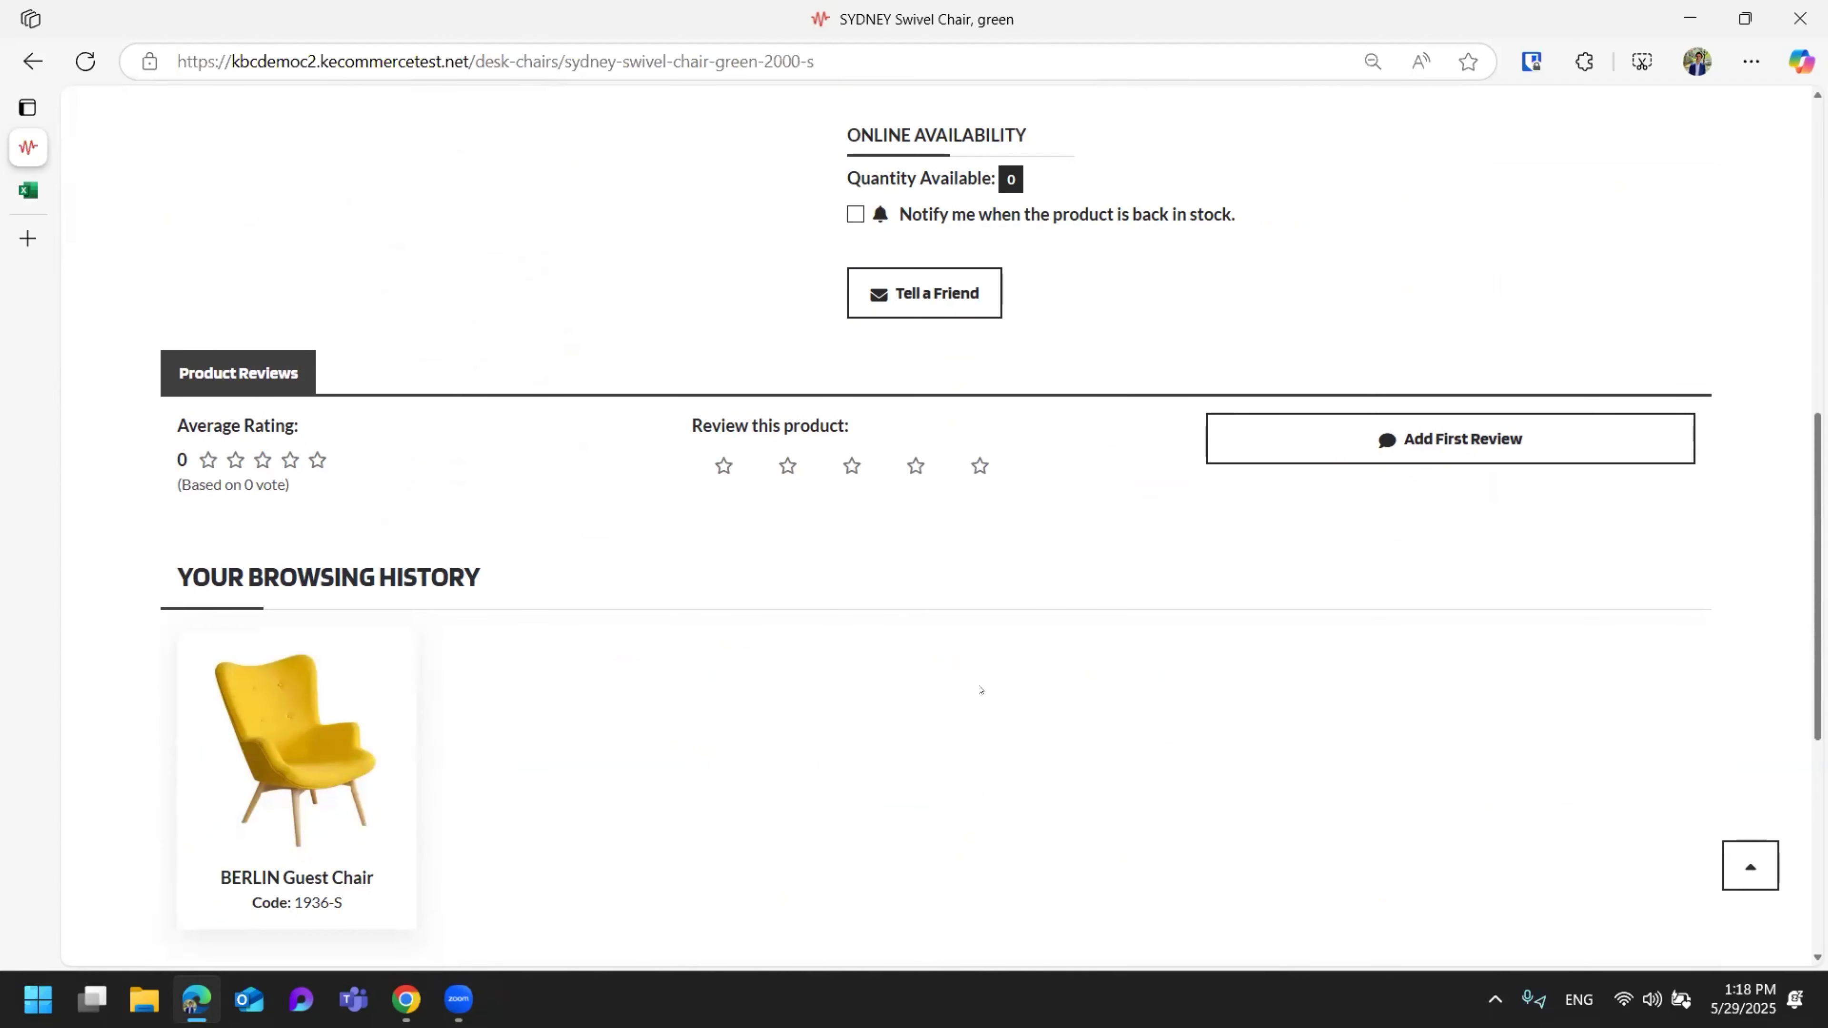
scroll(981, 684, "up", 3)
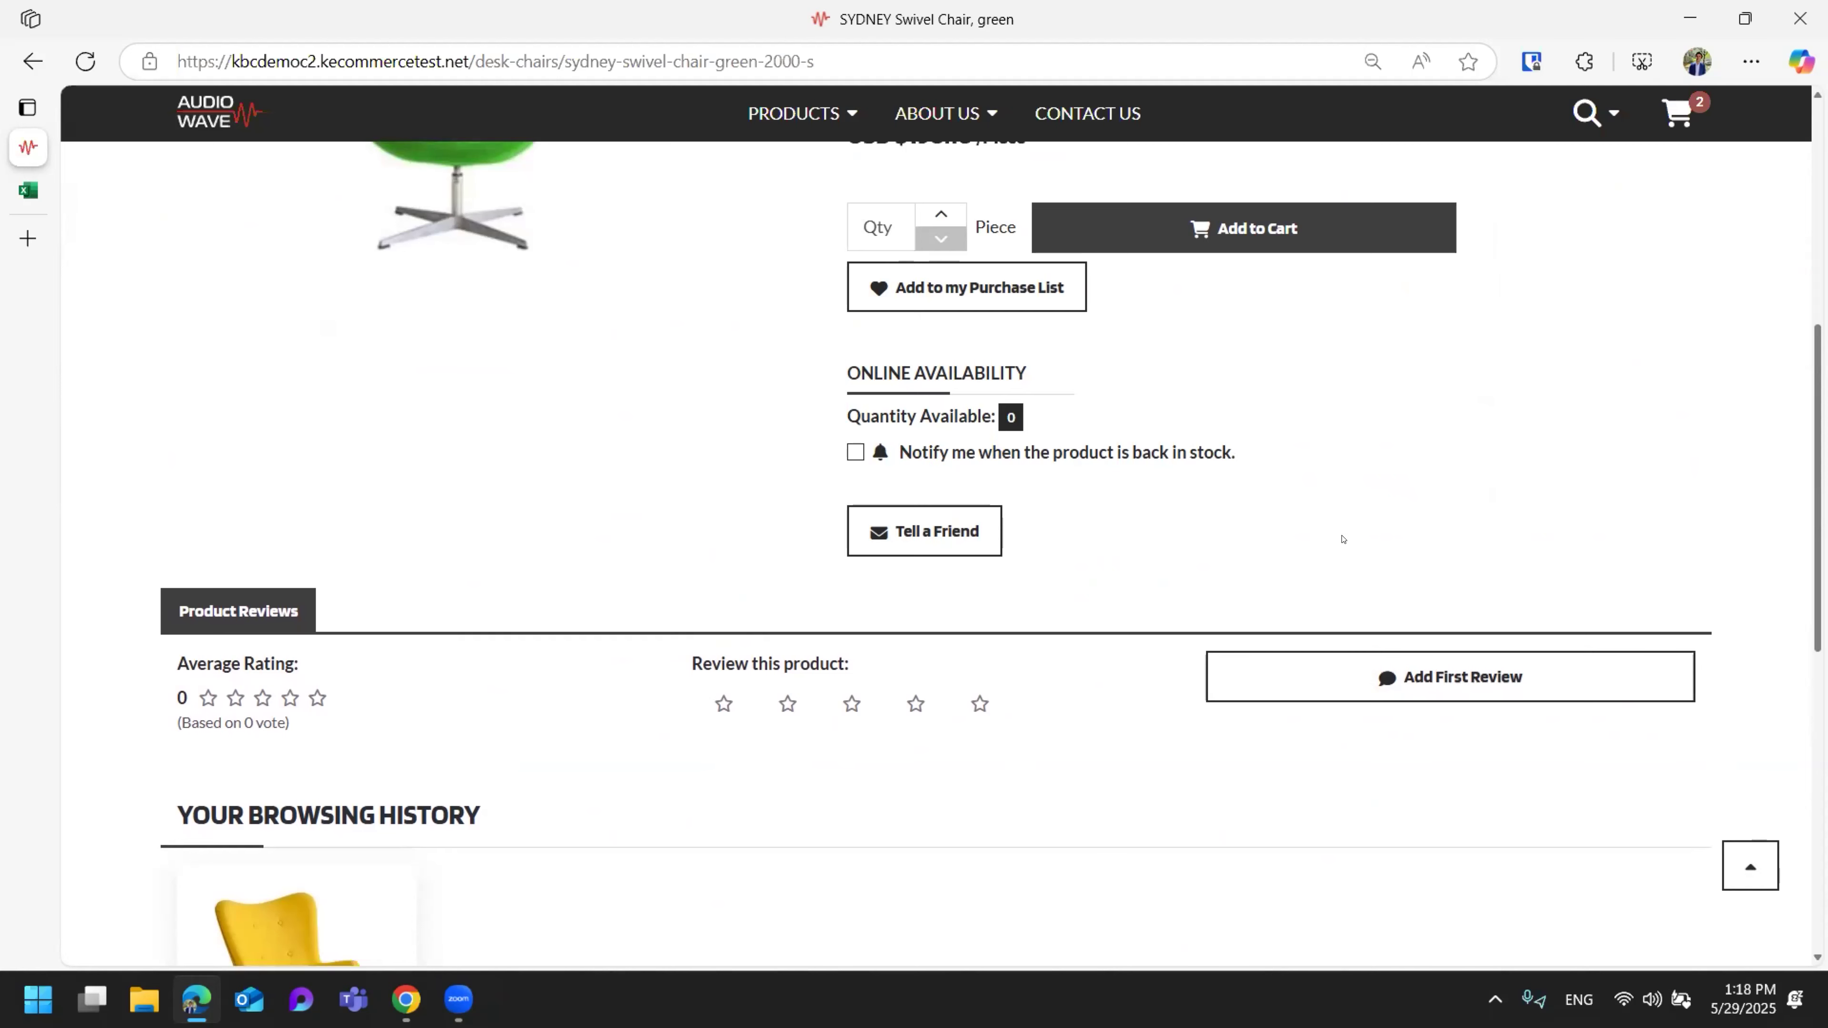
scroll(1345, 539, "up", 5)
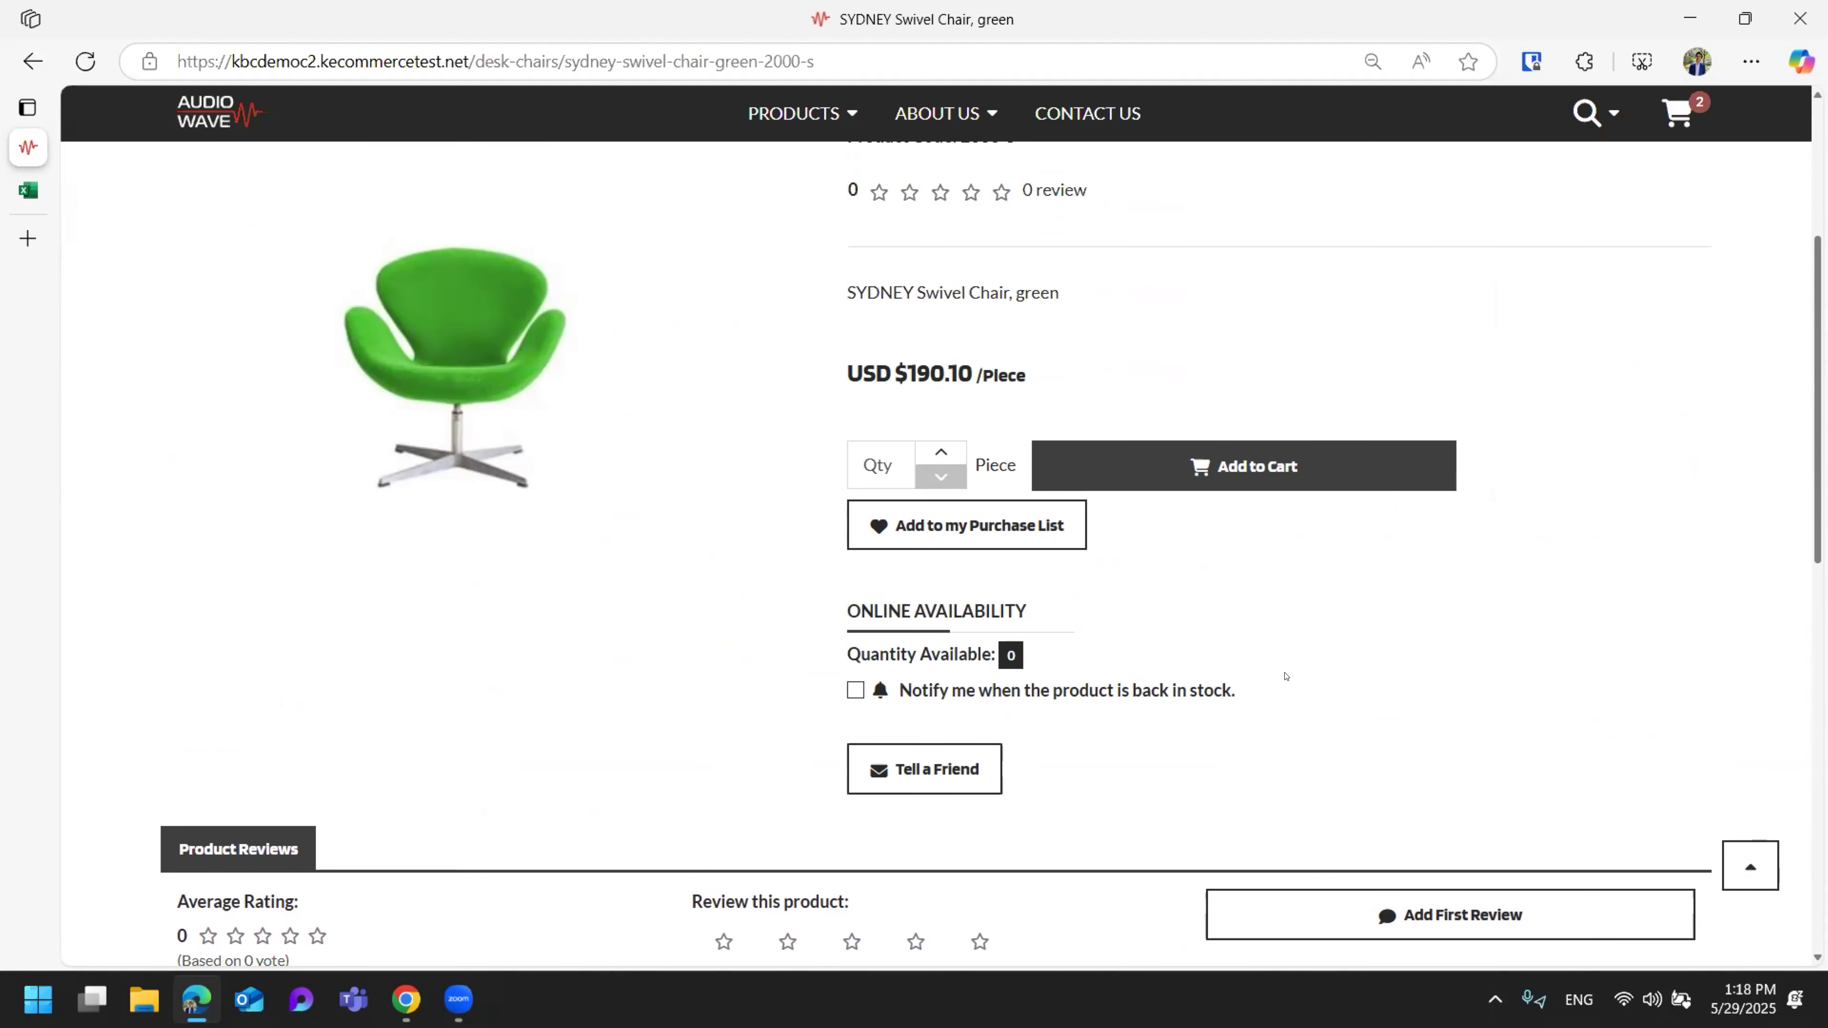
Add 1 piece of the green SYDNEY Swivel Chair to the cart and close the cart preview.
left_click(890, 571)
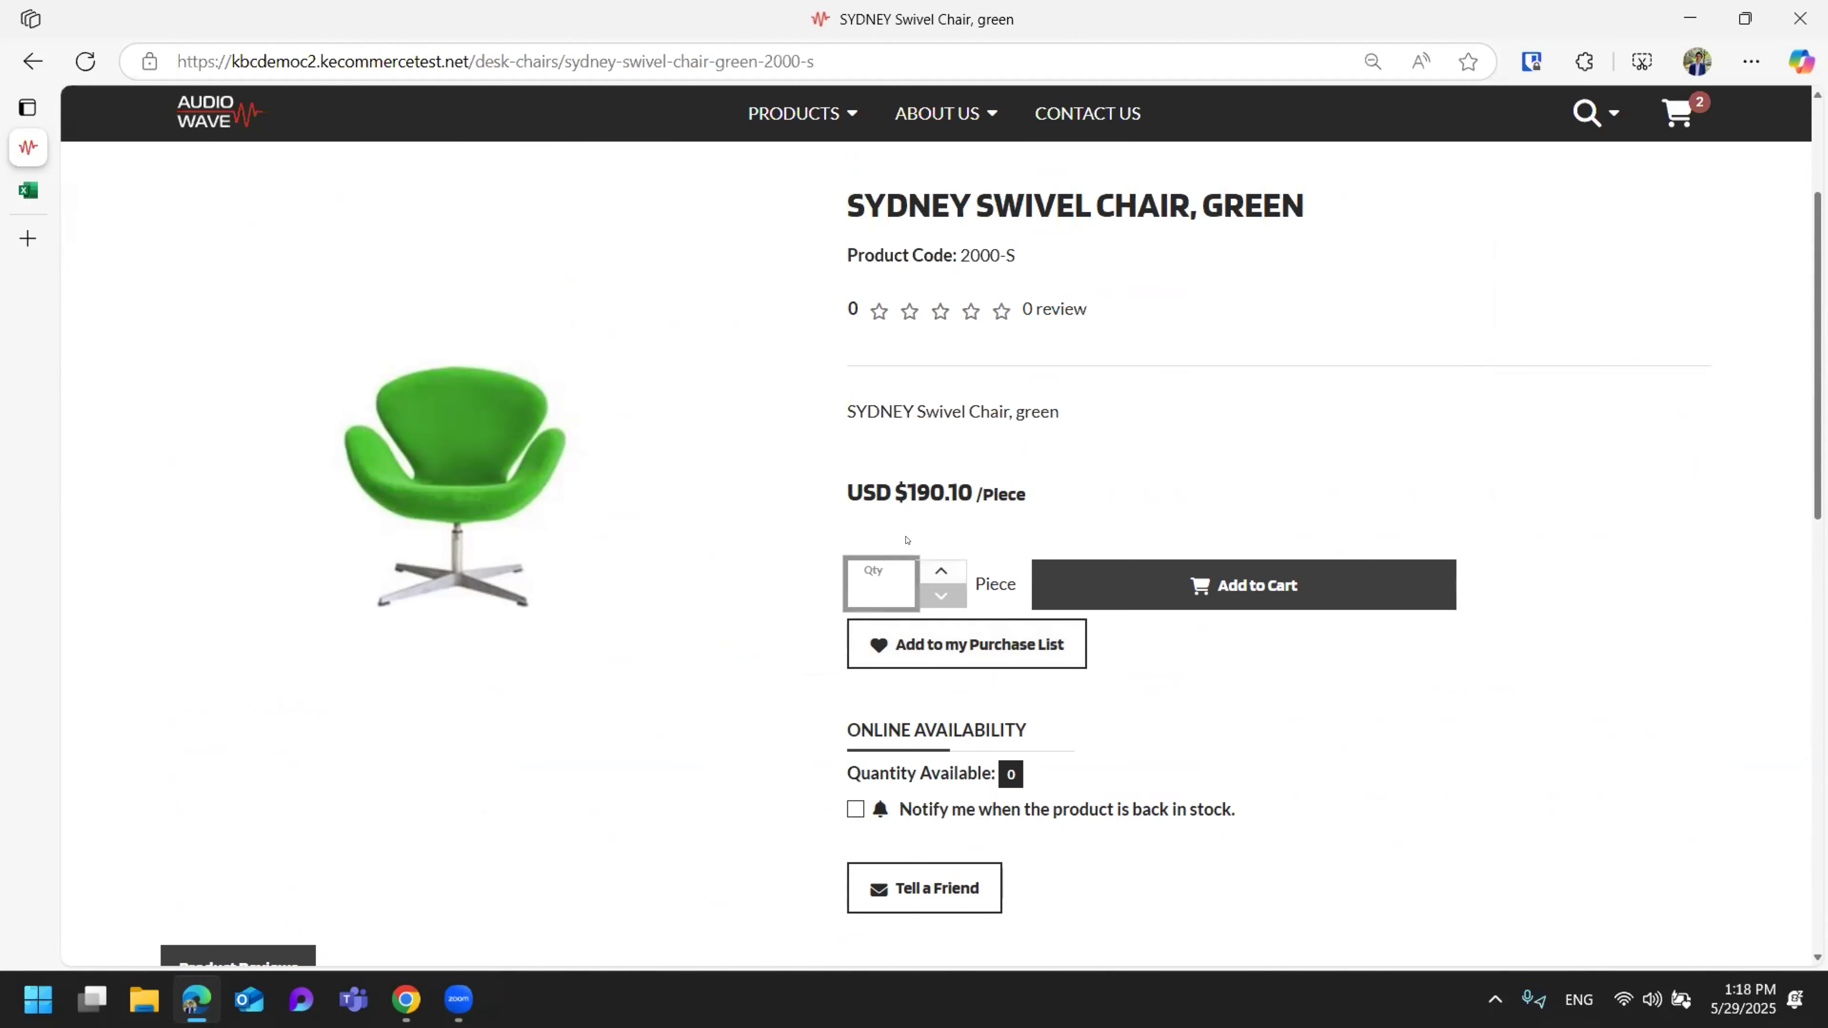
type("1")
left_click(1421, 585)
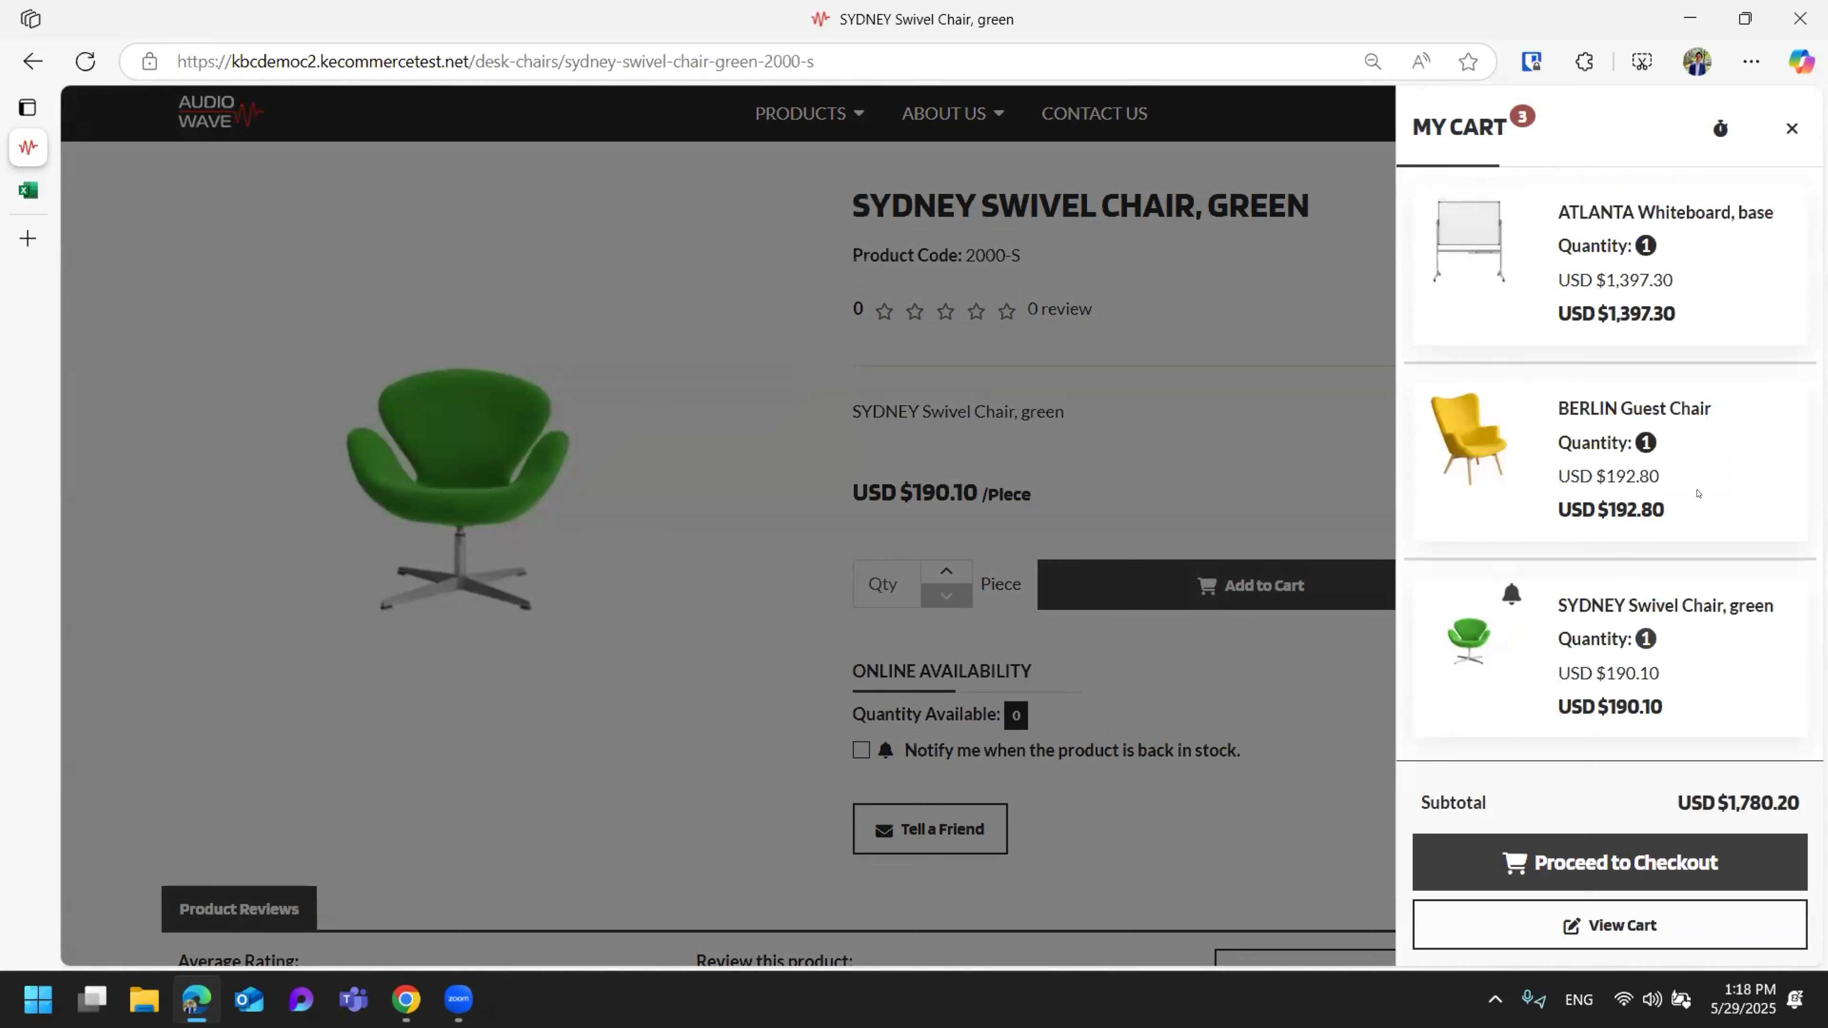
left_click(1343, 313)
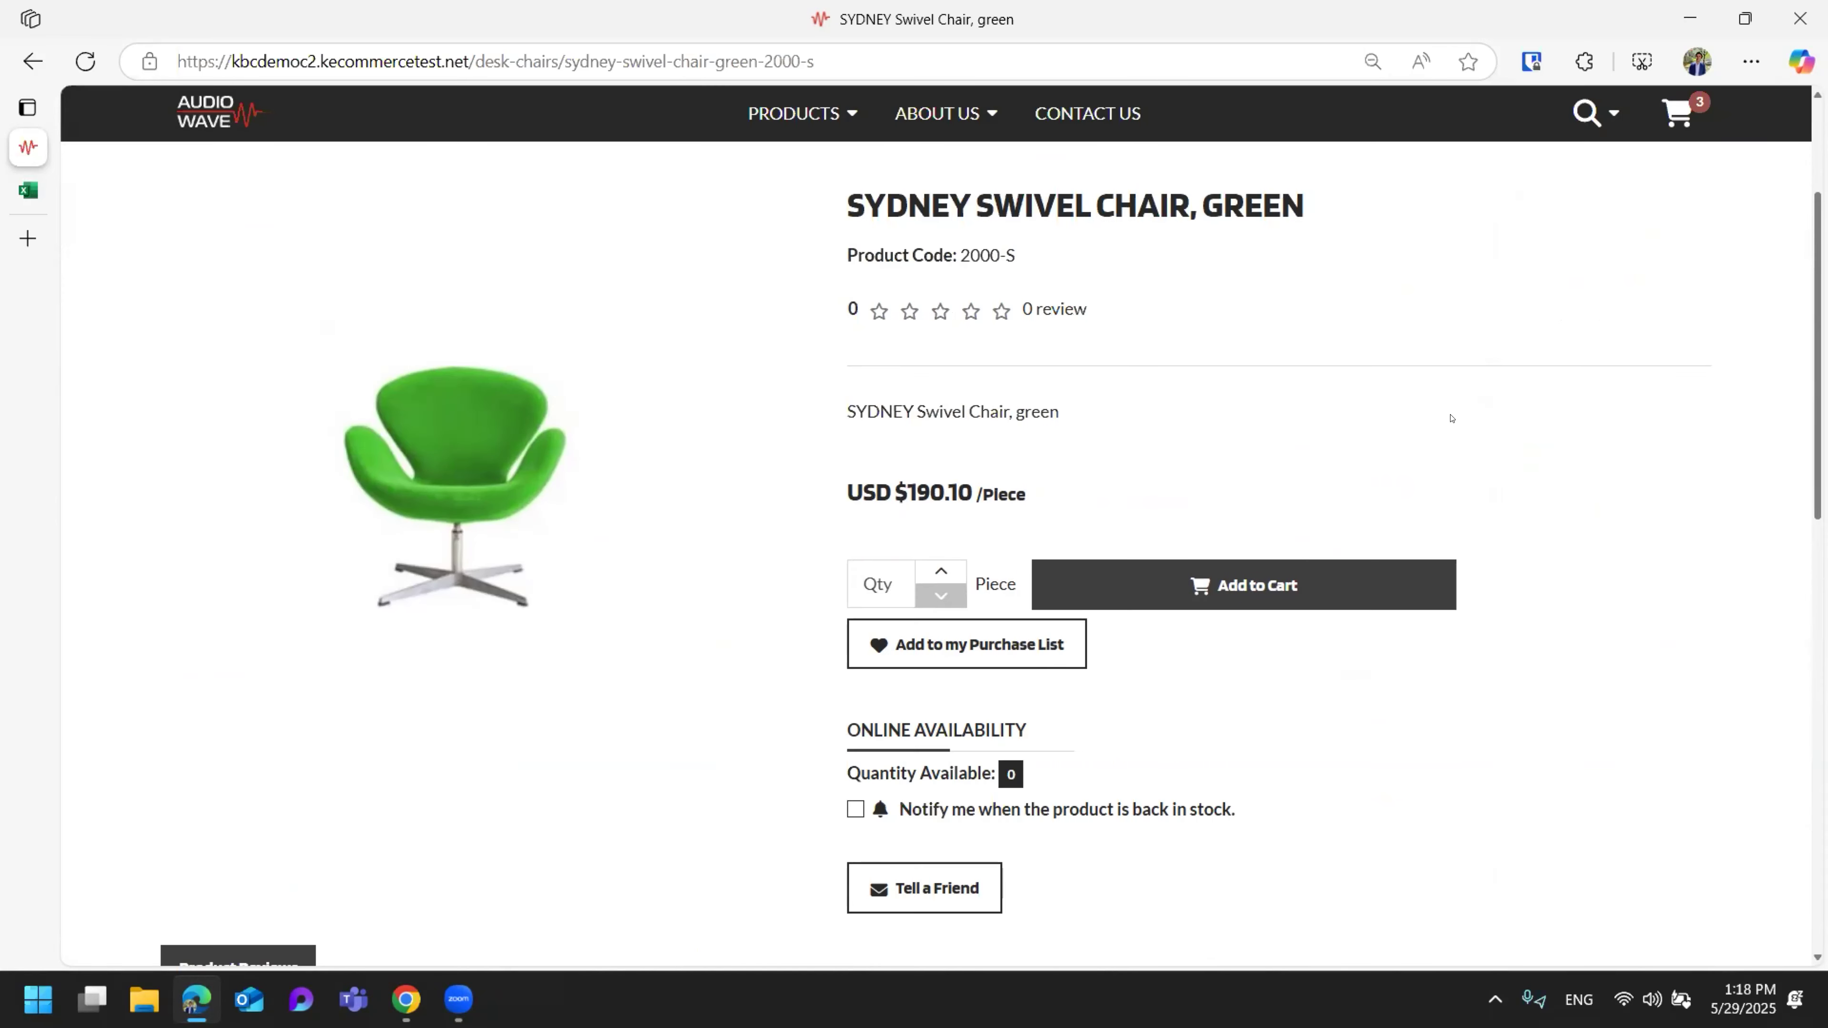
Check the items in the cart preview, close it, and open the My Account page.
scroll(1482, 420, "up", 3)
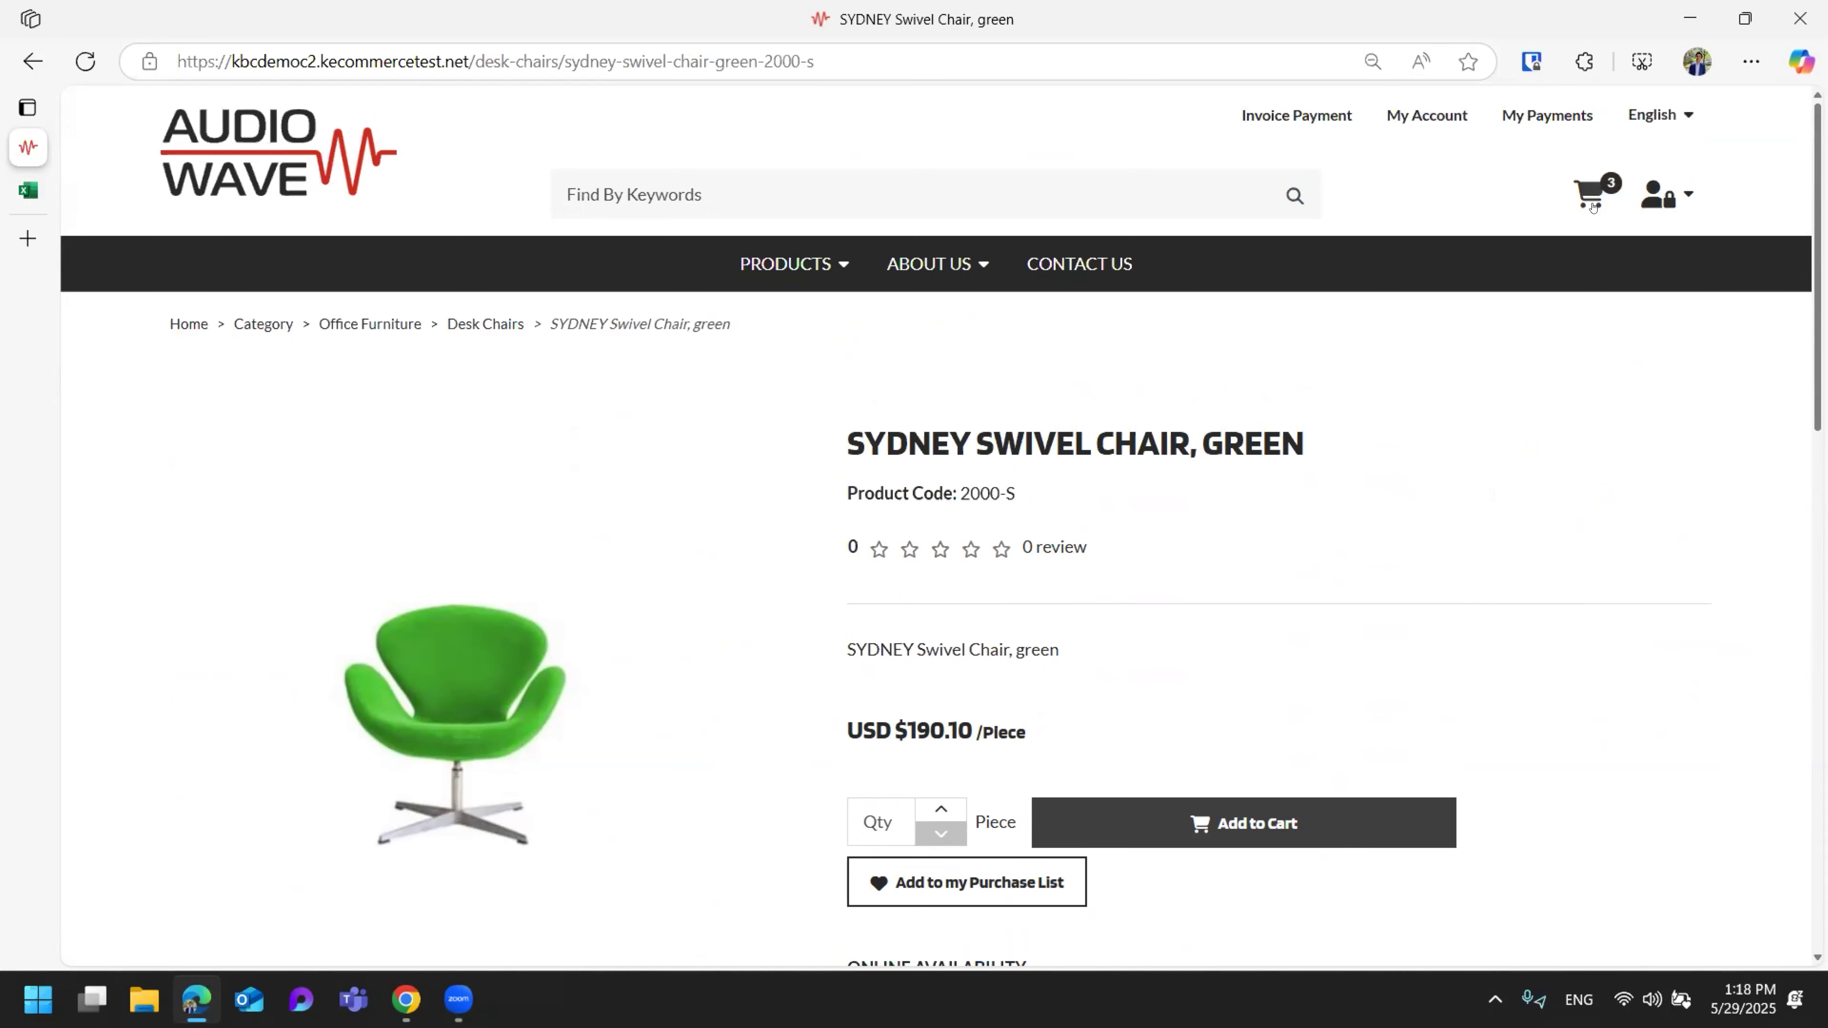
left_click(1593, 207)
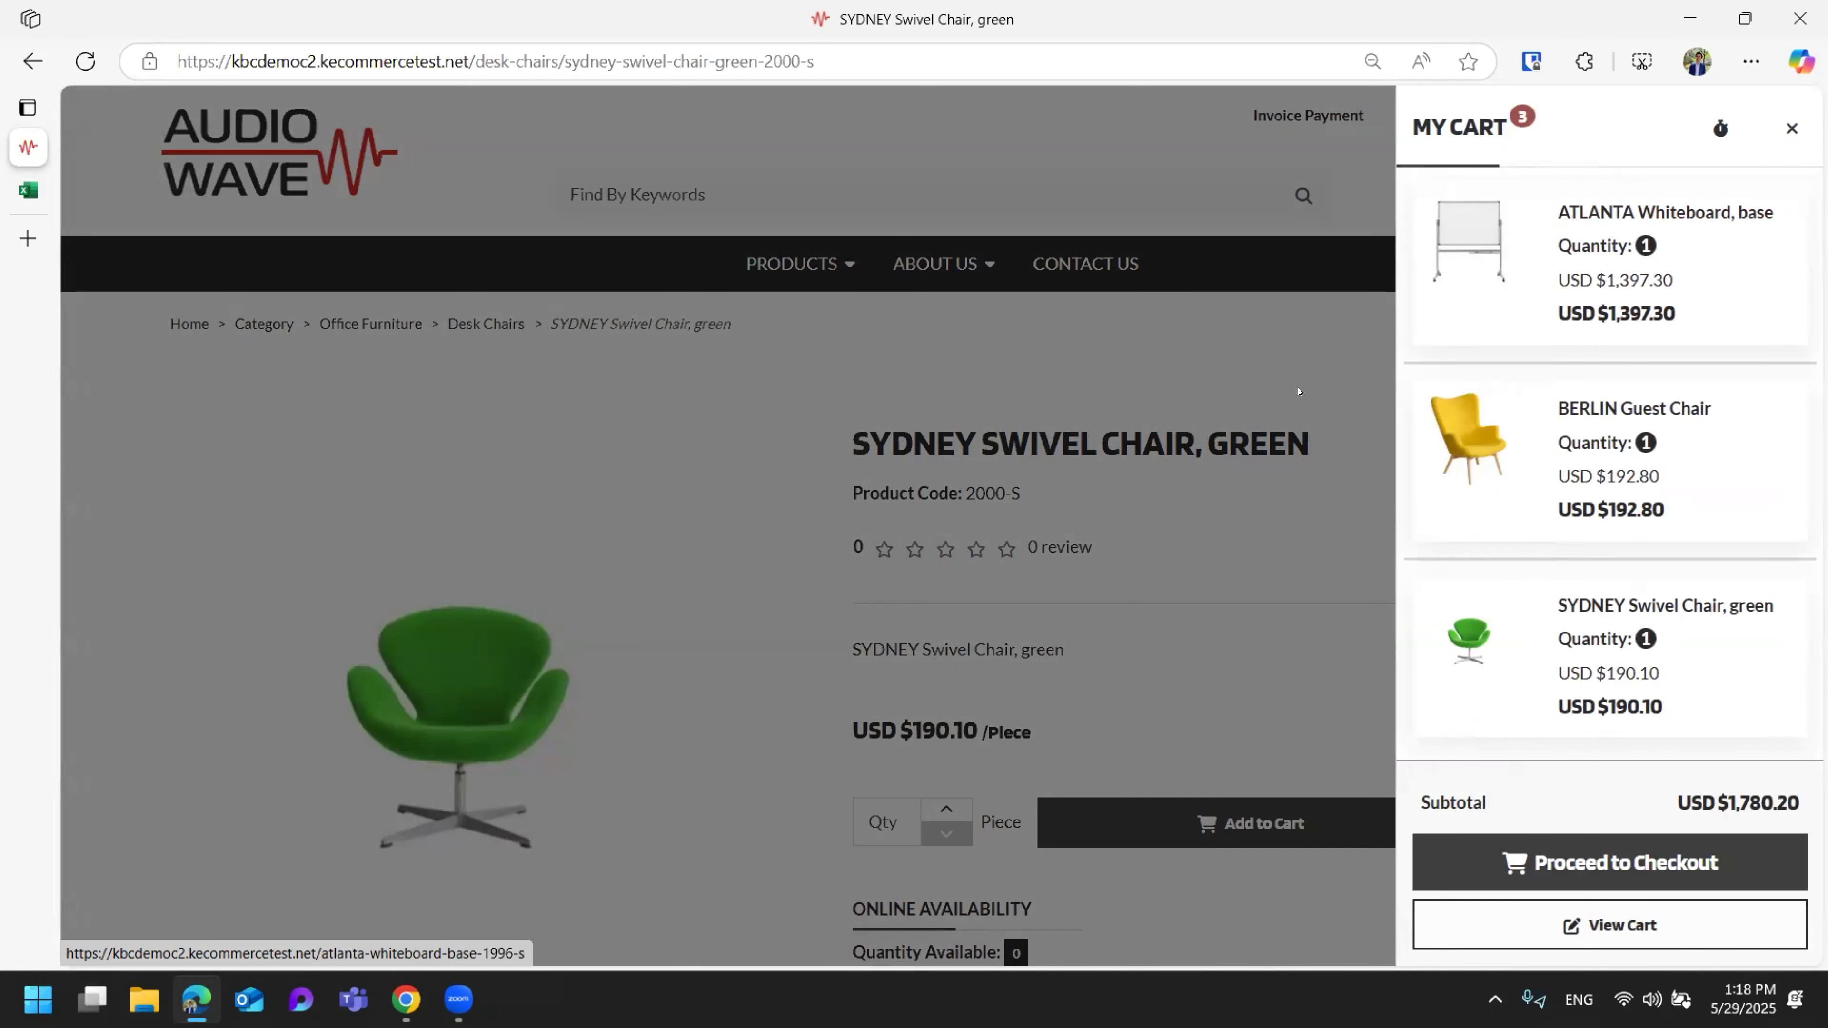
left_click(1621, 237)
mouse_move(1658, 194)
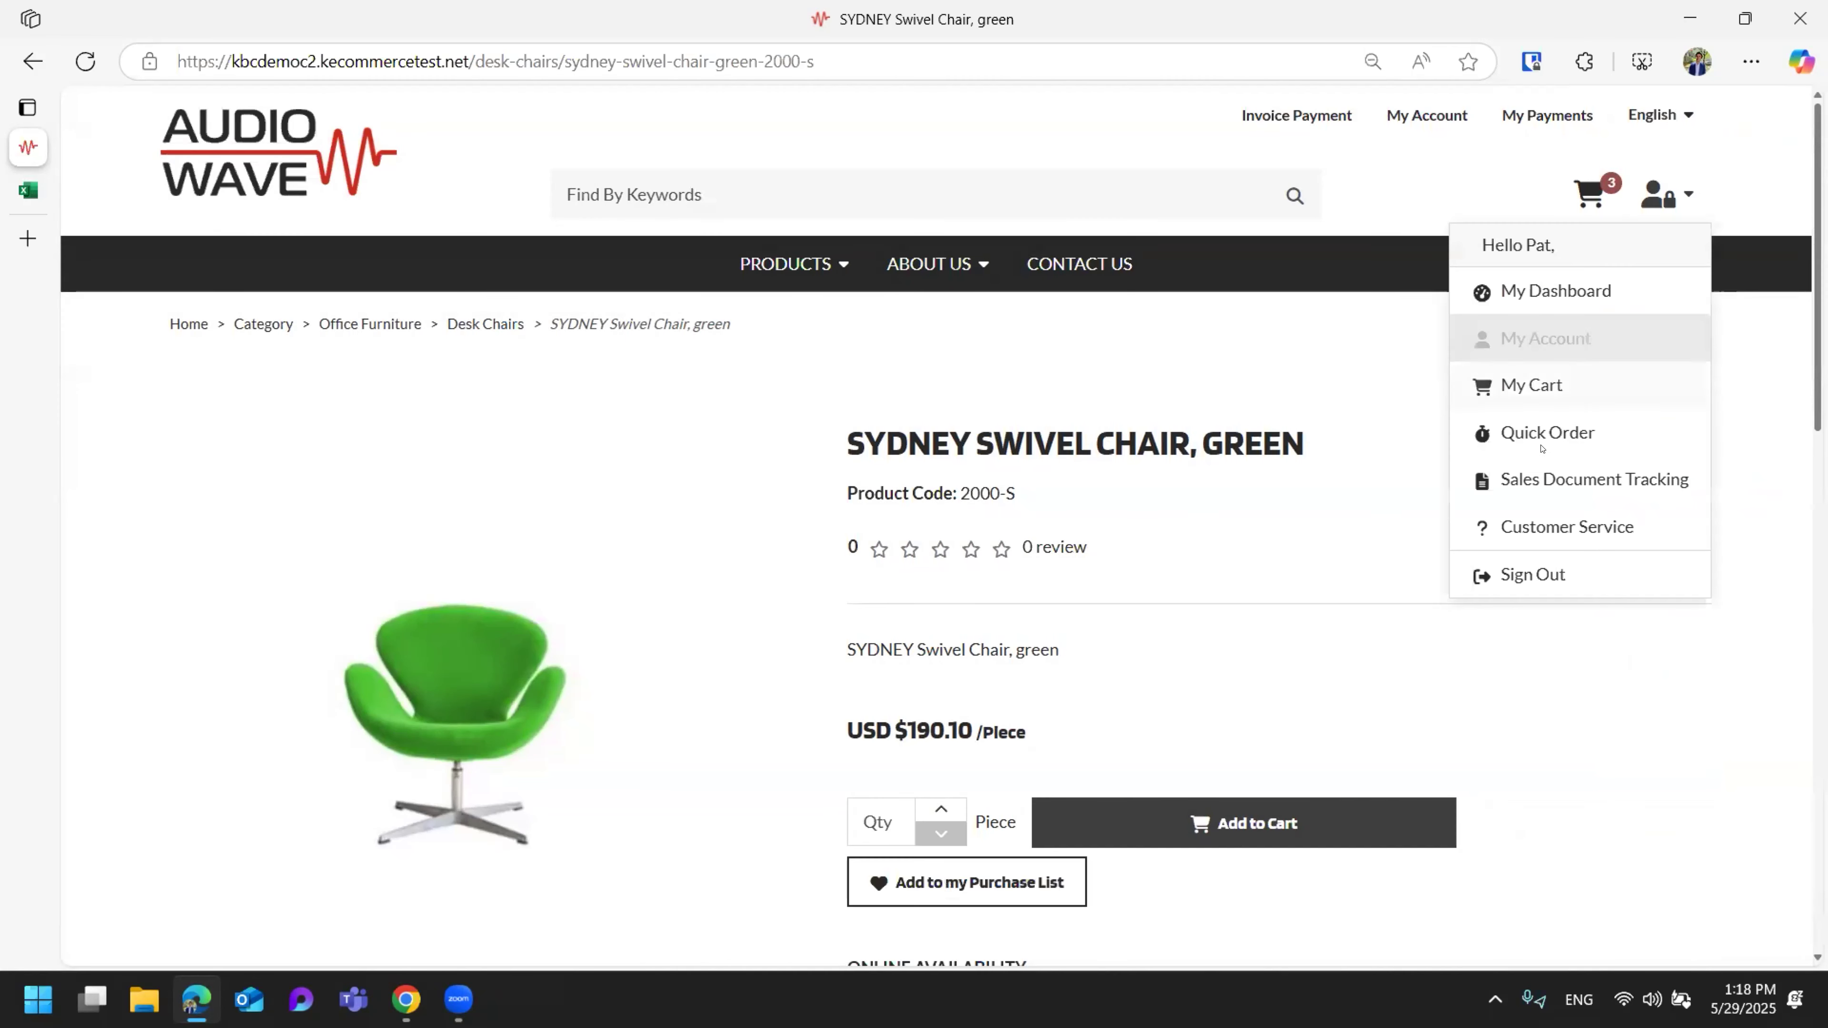
left_click(1543, 375)
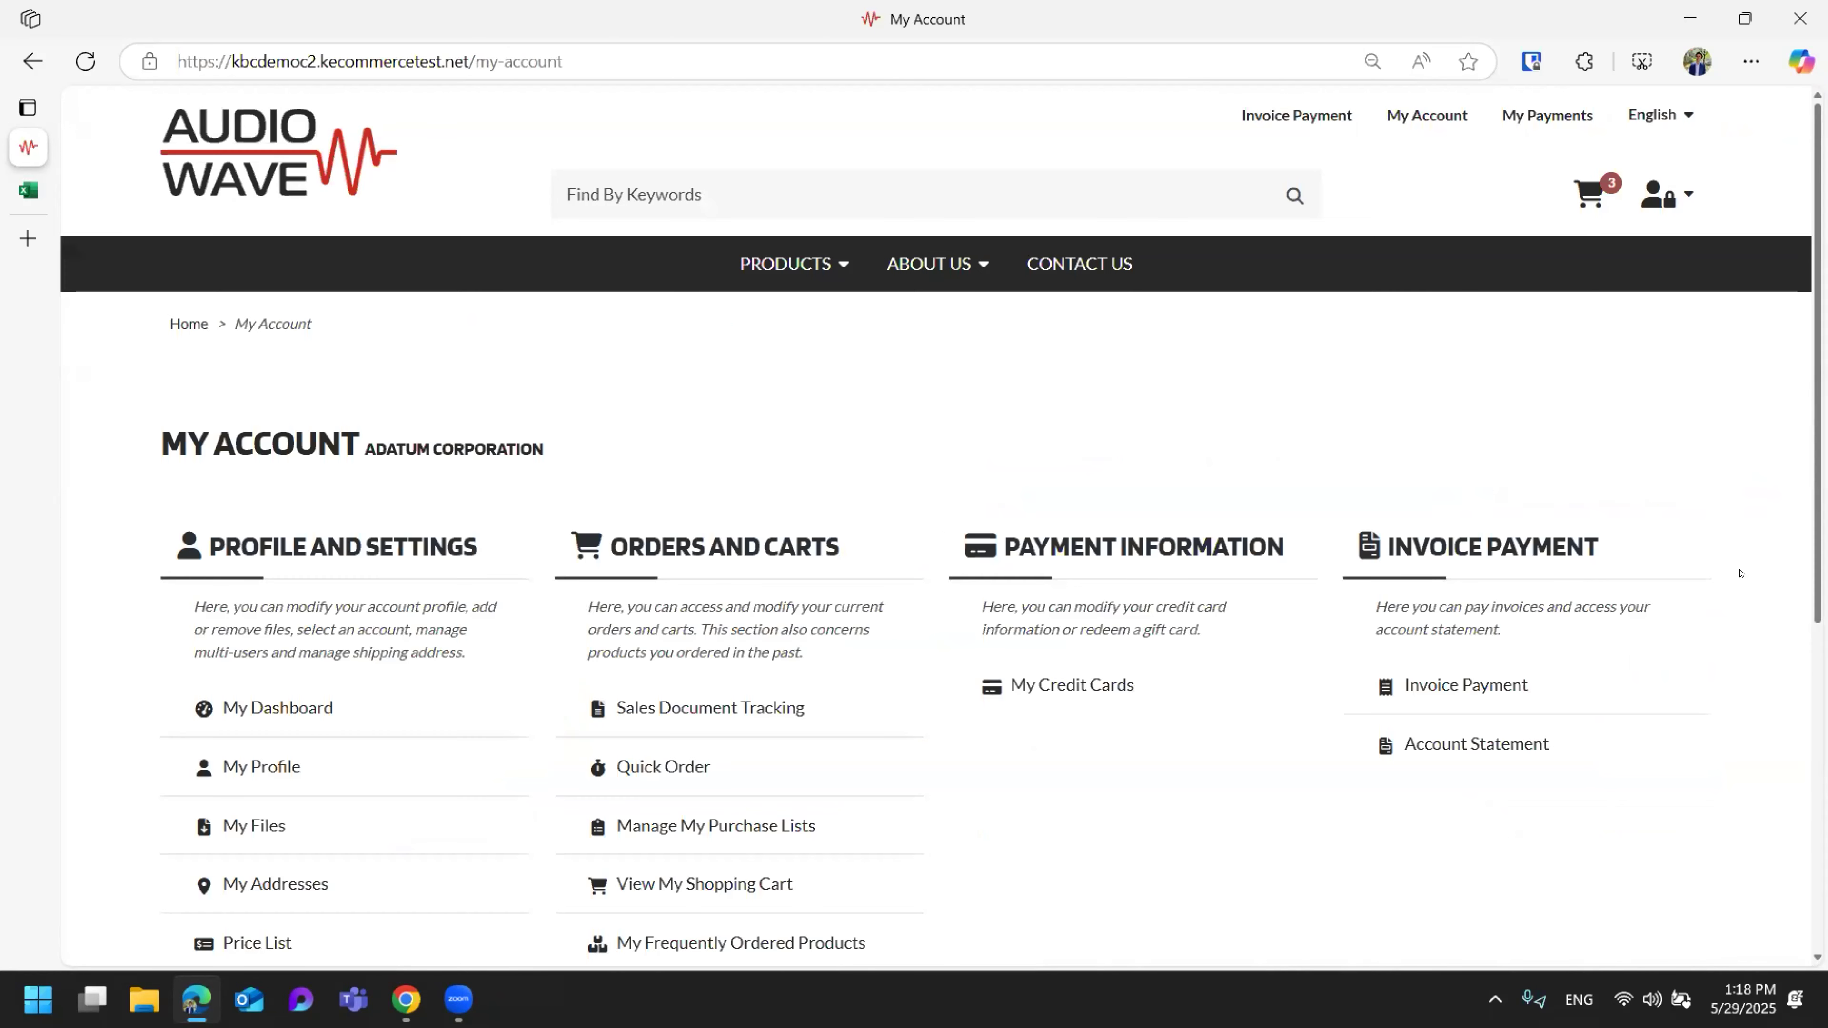
Open the Quick Order page from My Account and review the items listed in the default shopping cart.
scroll(1757, 572, "down", 1)
scroll(1756, 573, "down", 1)
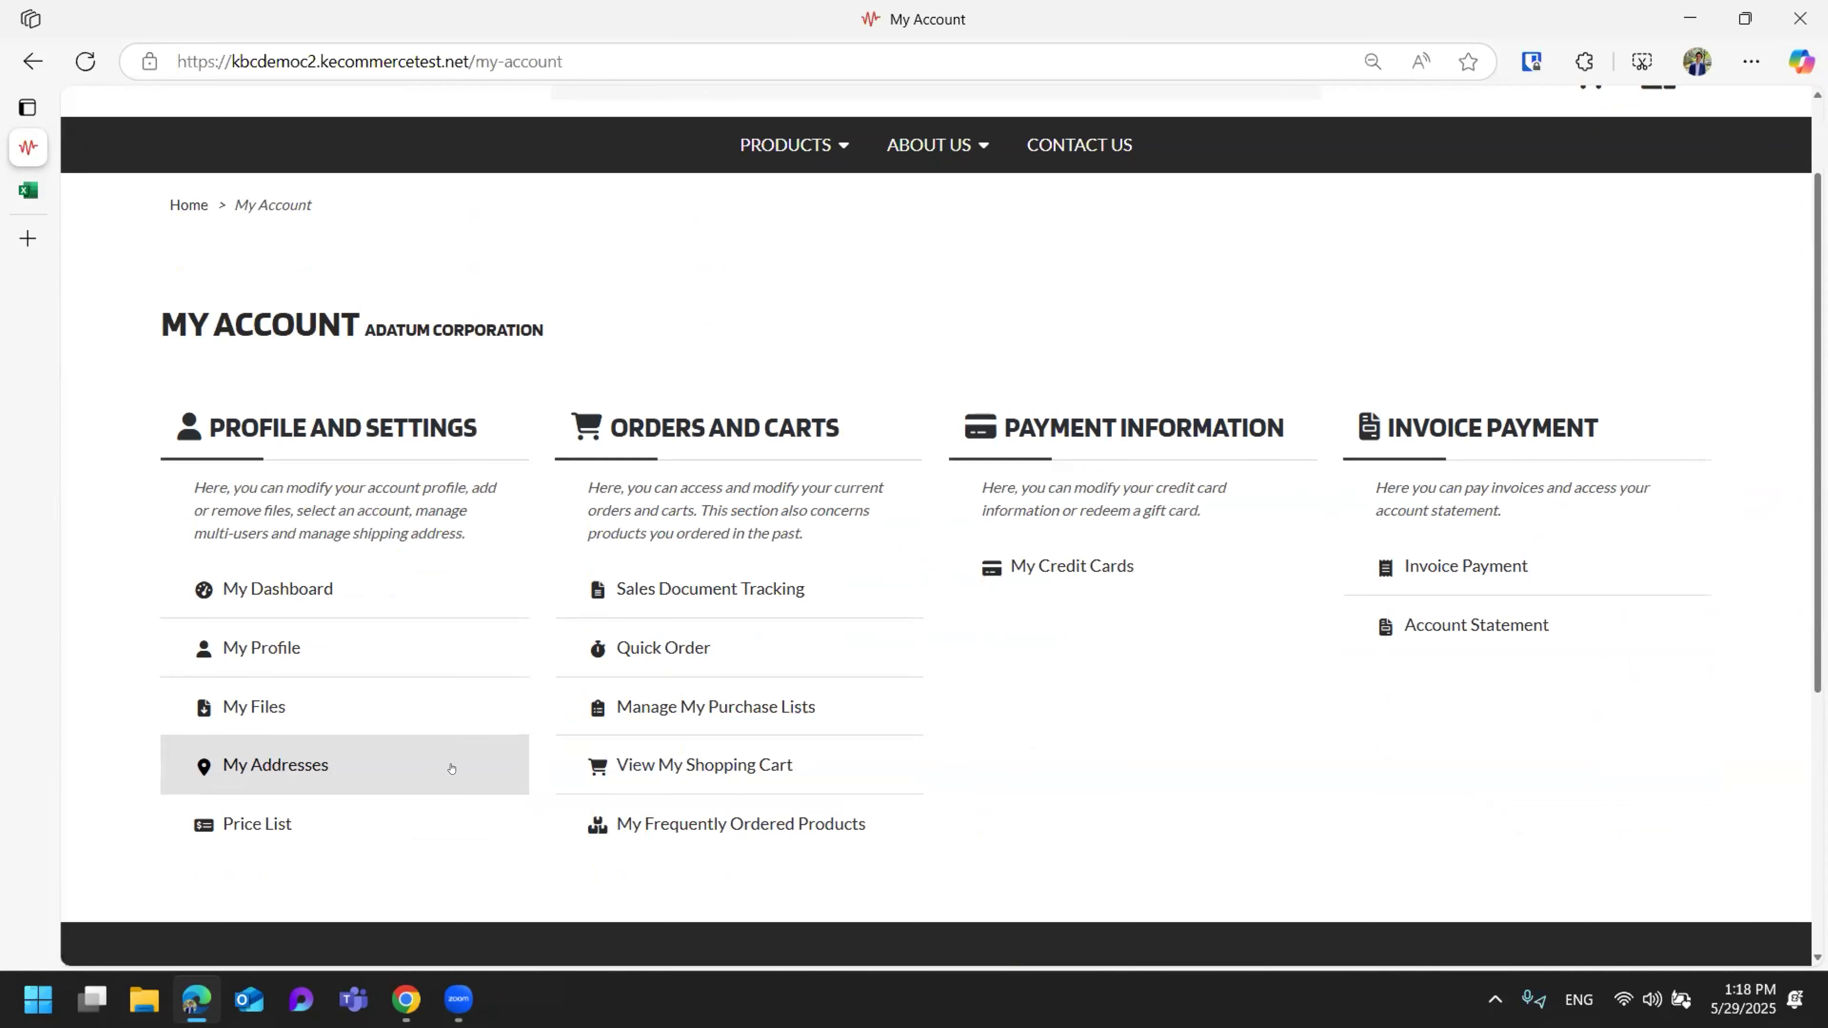
left_click(696, 634)
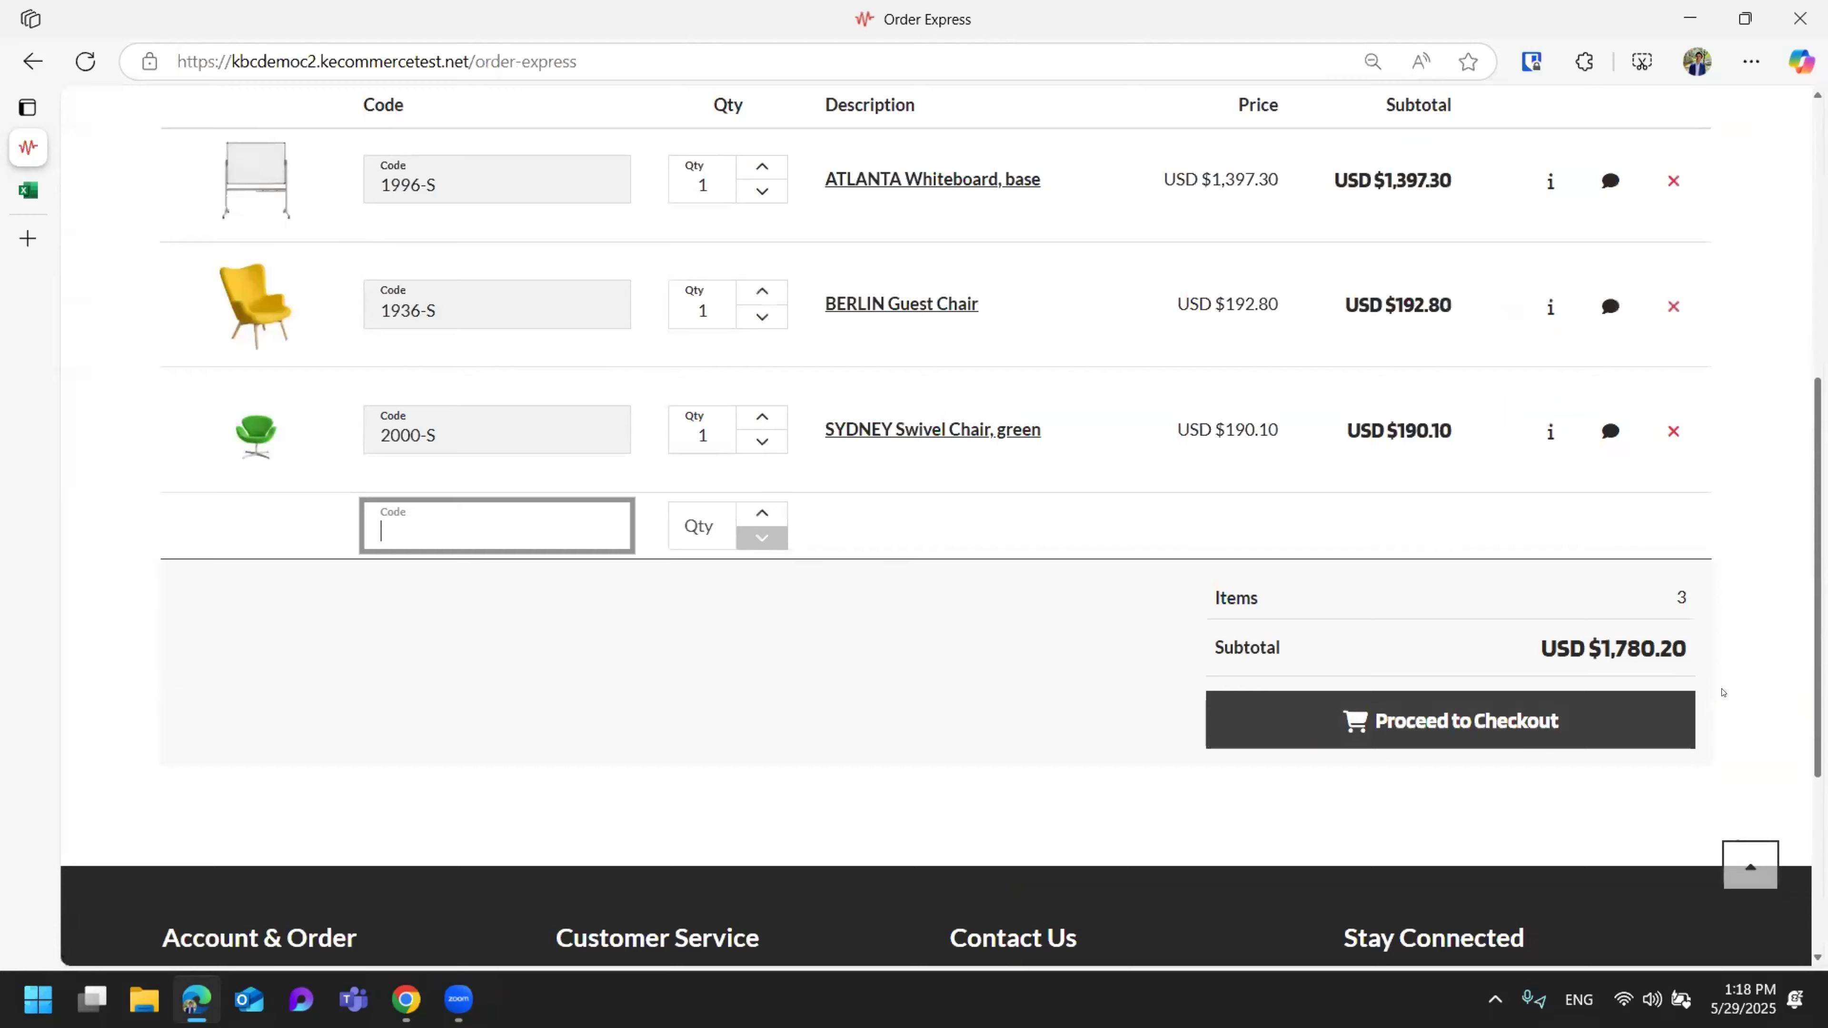
scroll(1722, 691, "up", 3)
scroll(1722, 692, "up", 3)
left_click_drag(387, 298, 94, 294)
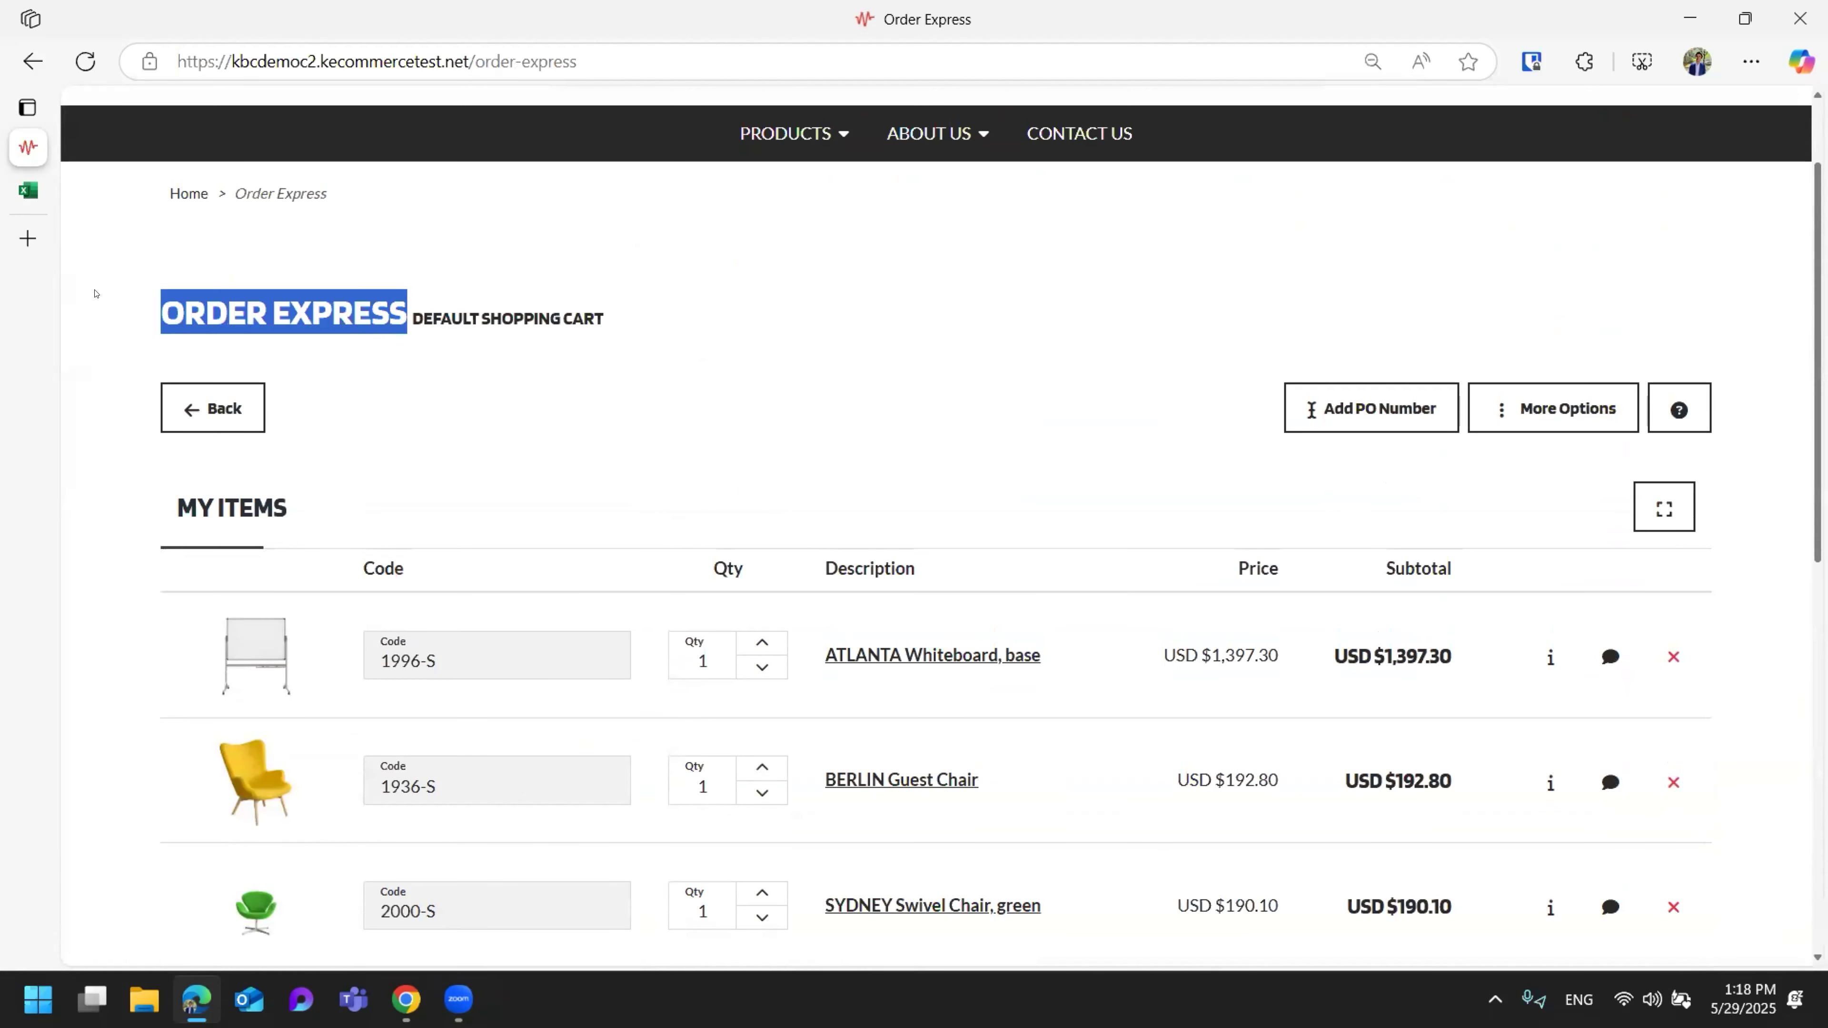
left_click(1036, 465)
scroll(1036, 465, "down", 1)
scroll(611, 664, "down", 1)
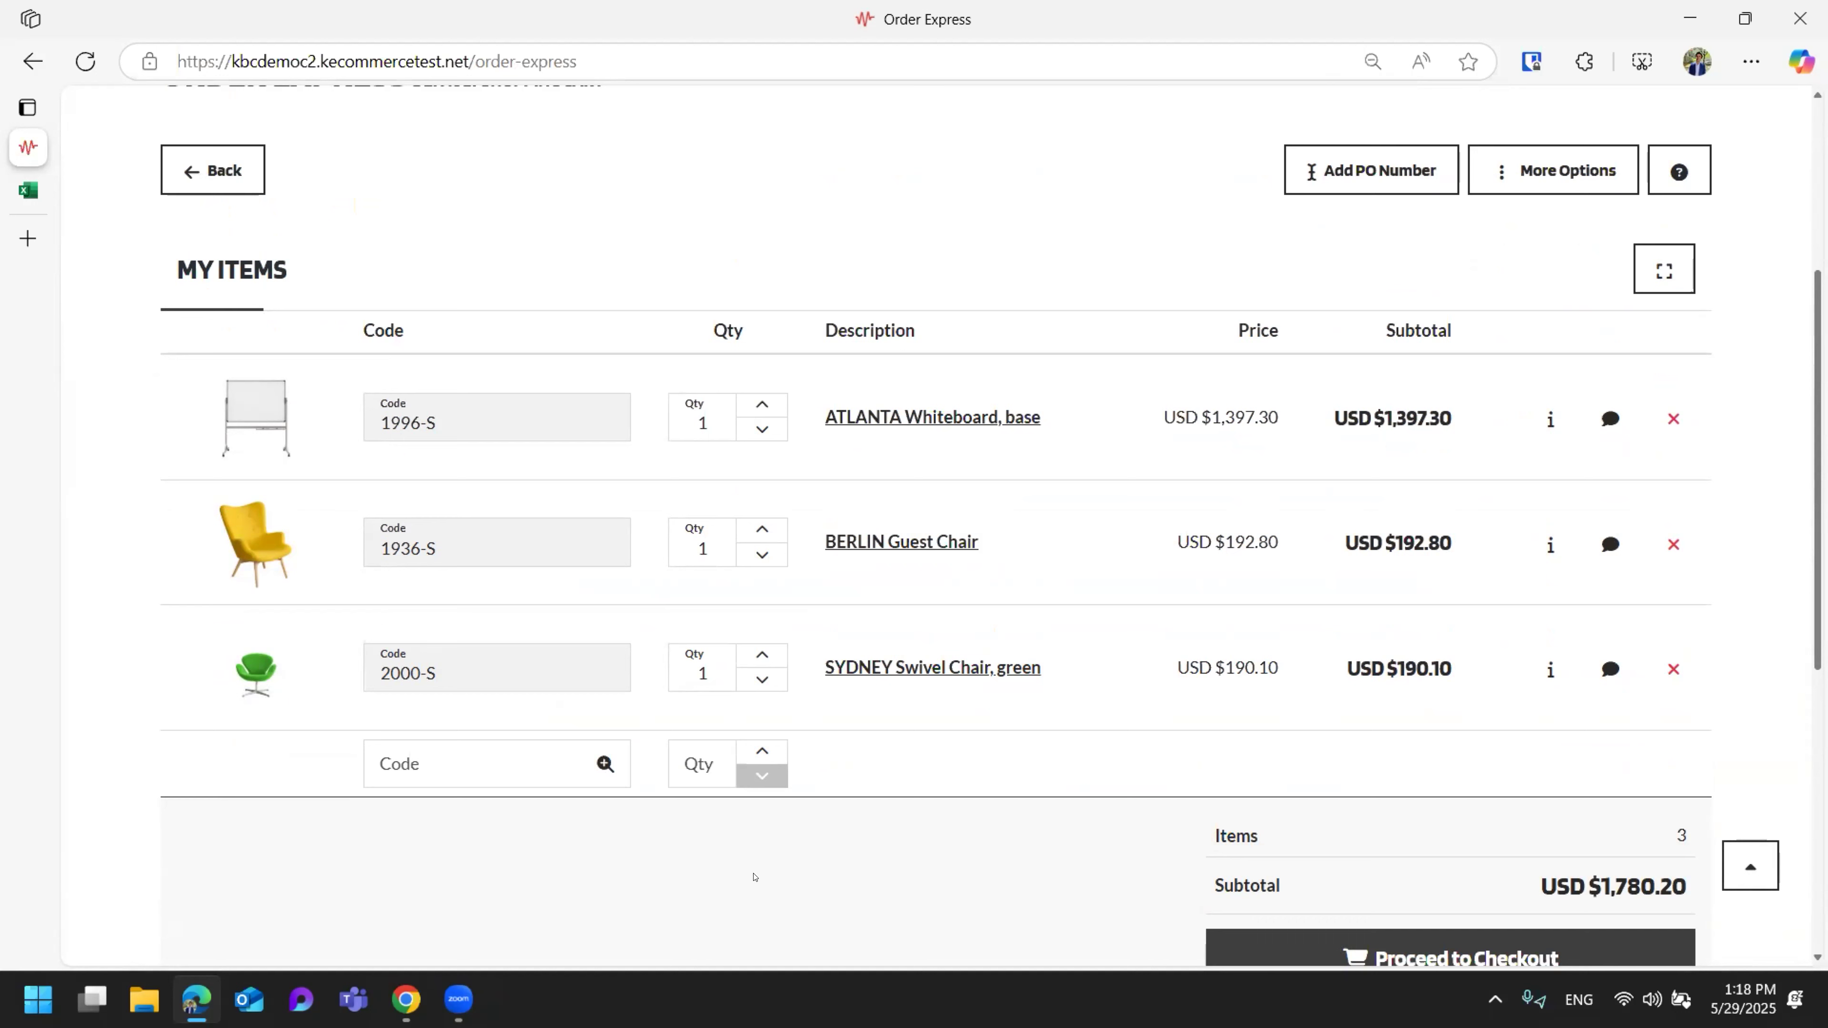
Search for "chair" from the blank order line and add the red SEOUL Guest Chair, code 1988-S, to the order.
left_click(483, 766)
left_click(418, 753)
left_click(929, 889)
left_click(612, 758)
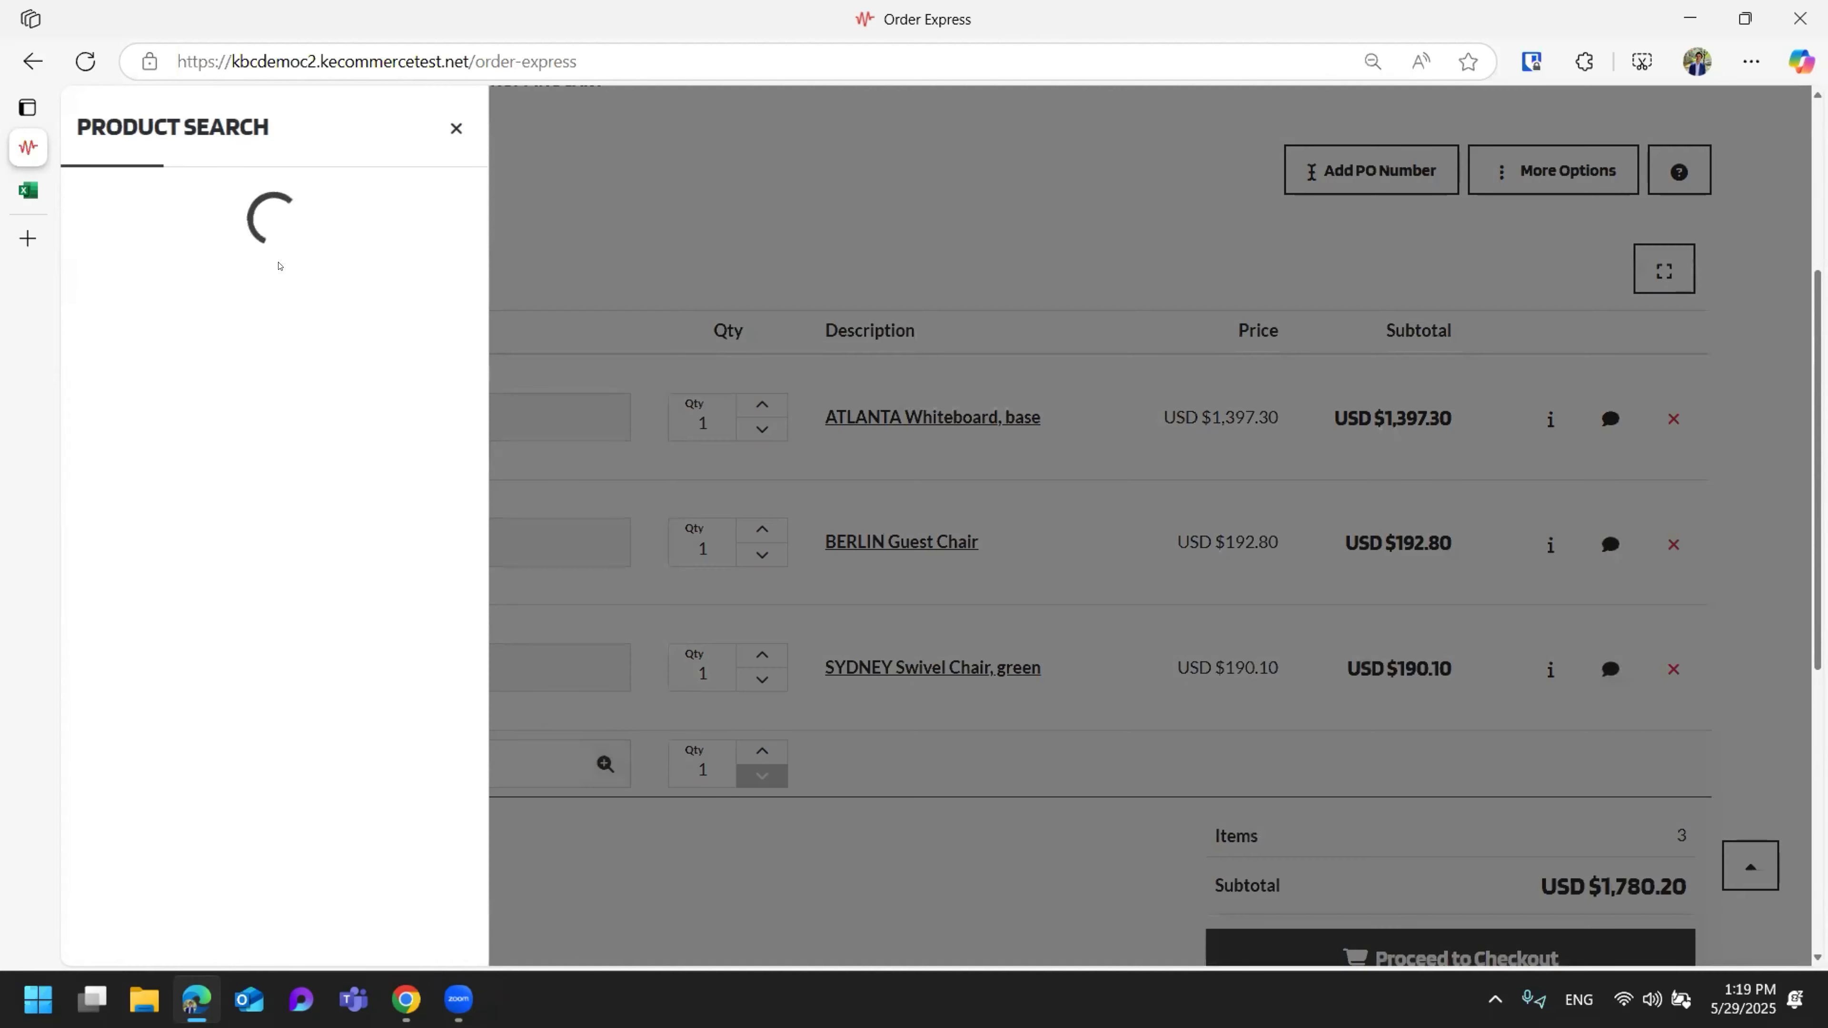
left_click(221, 202)
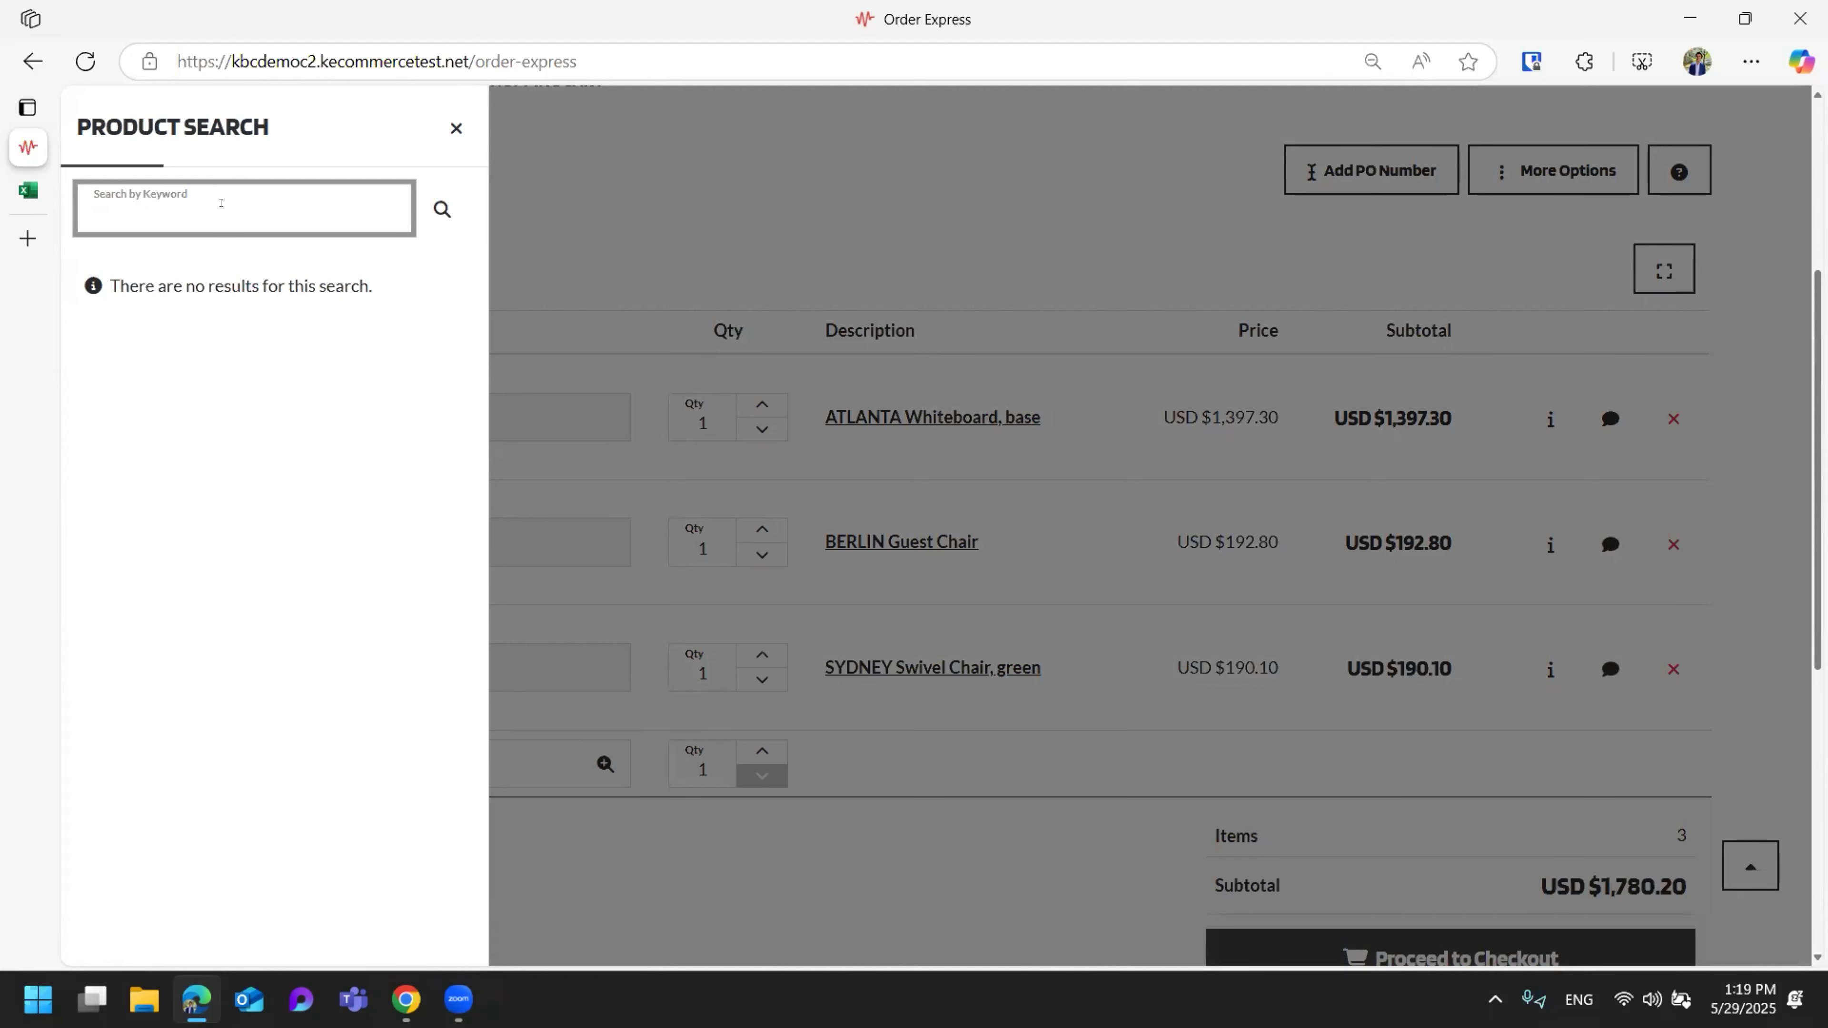
type("chair")
key("Return")
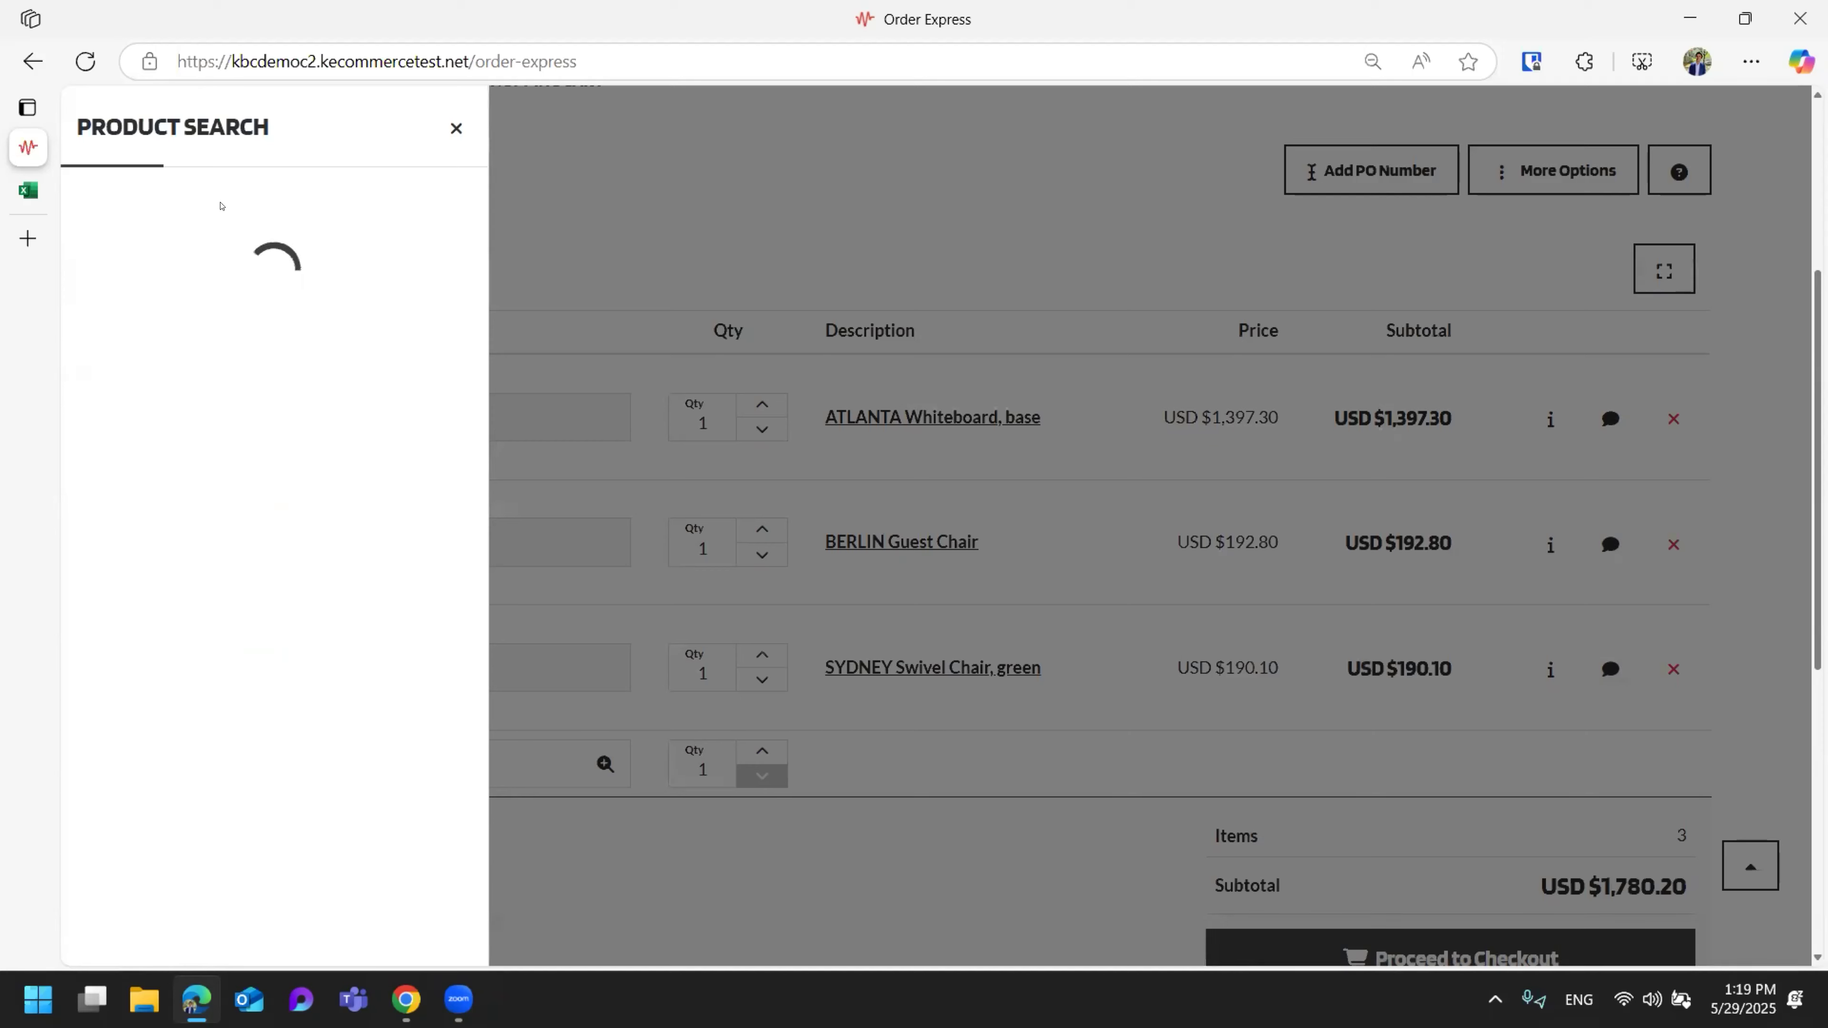
scroll(236, 606, "down", 10)
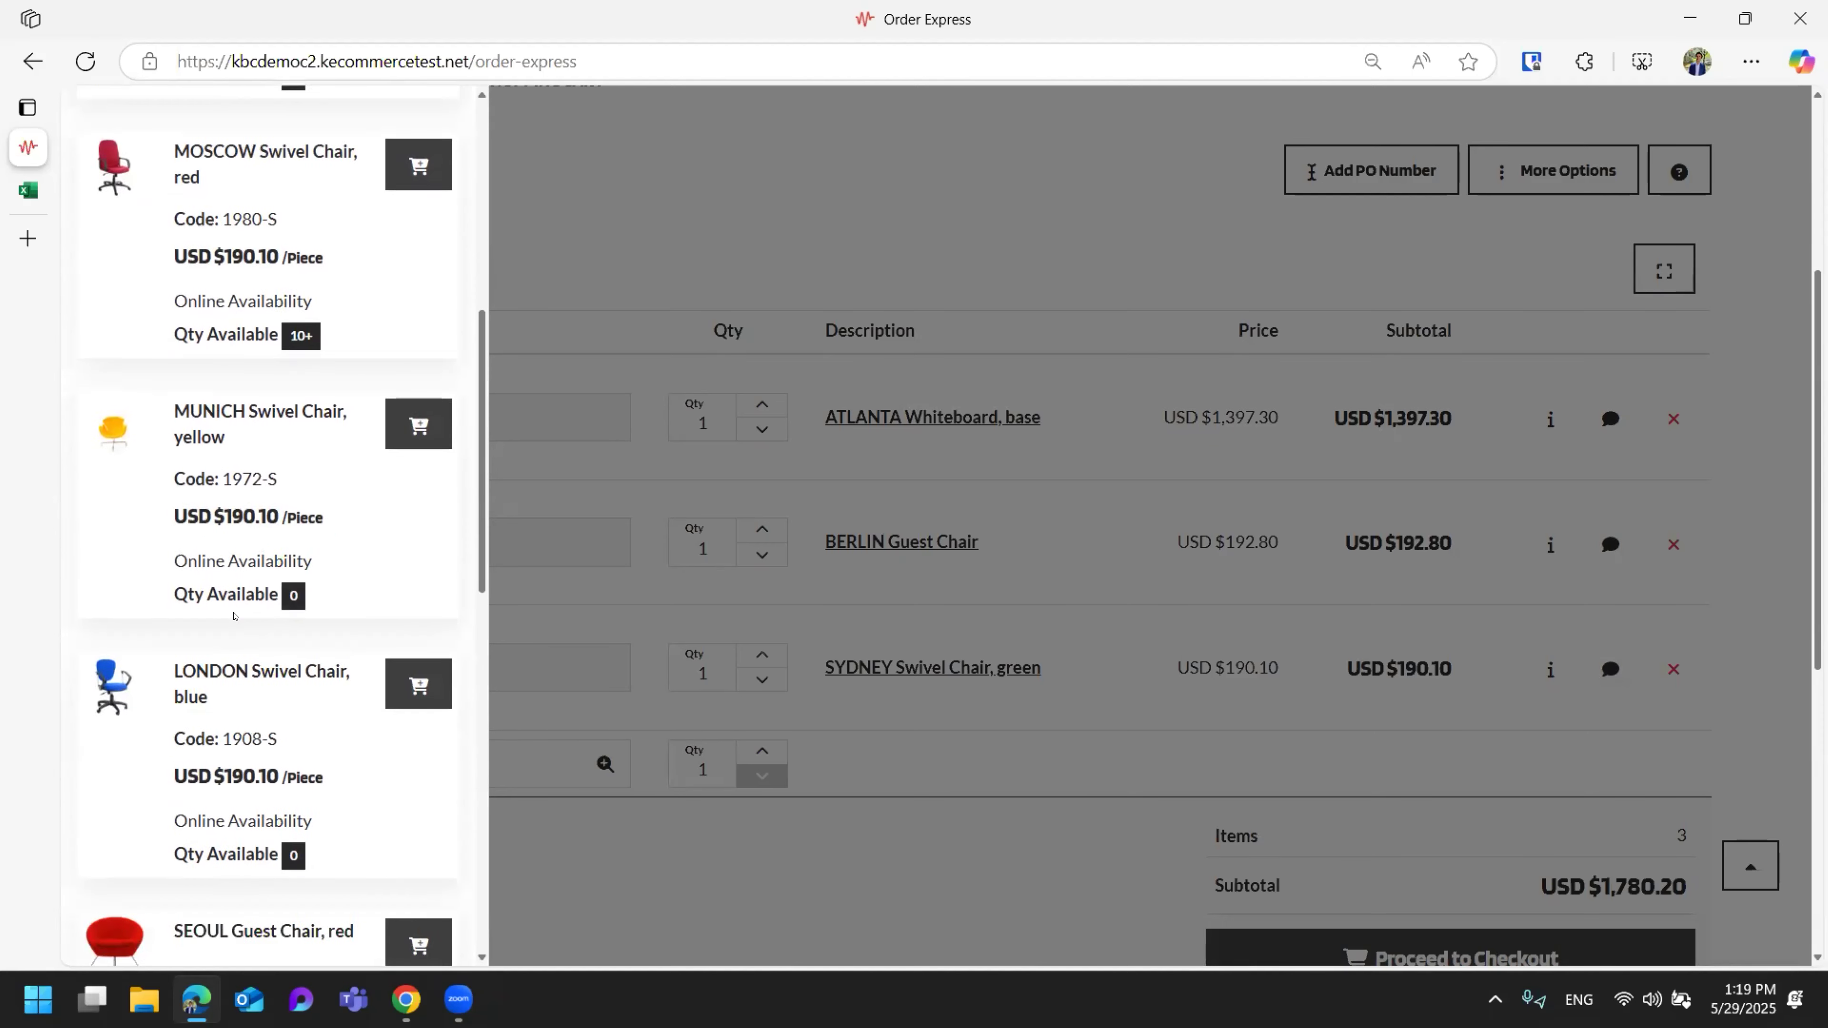
left_click(418, 749)
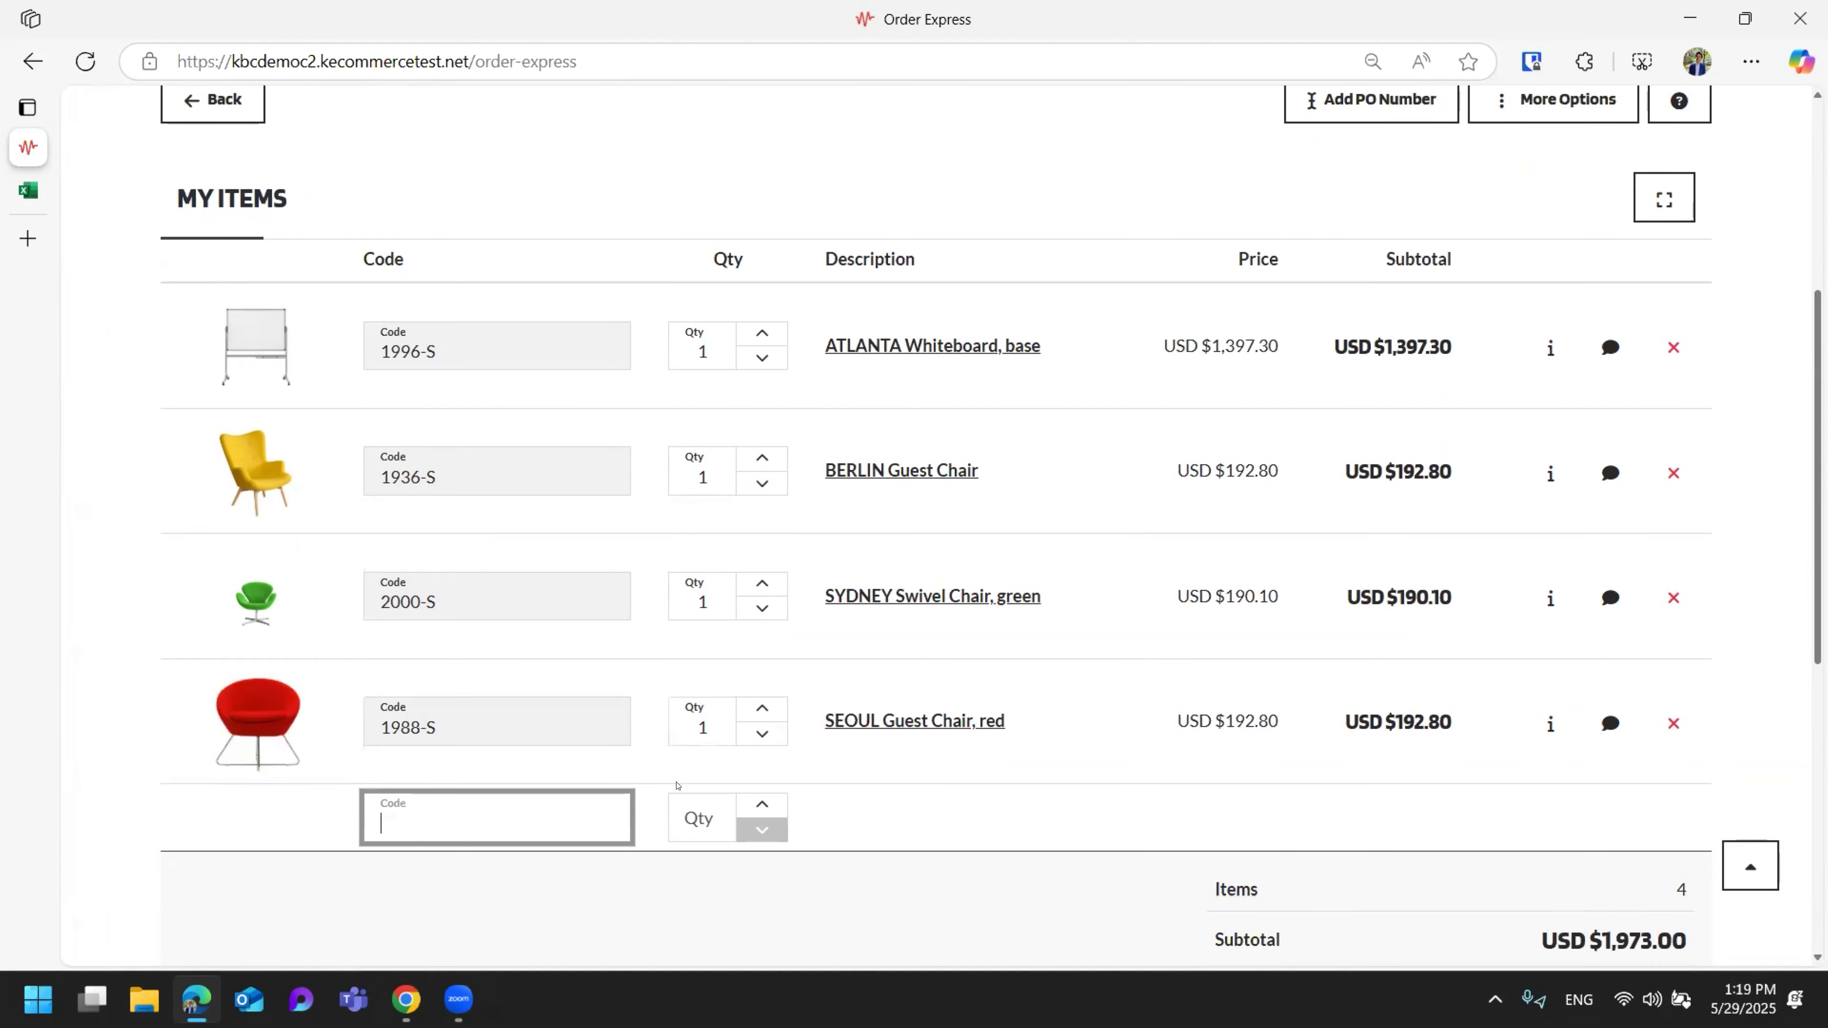
scroll(601, 492, "down", 3)
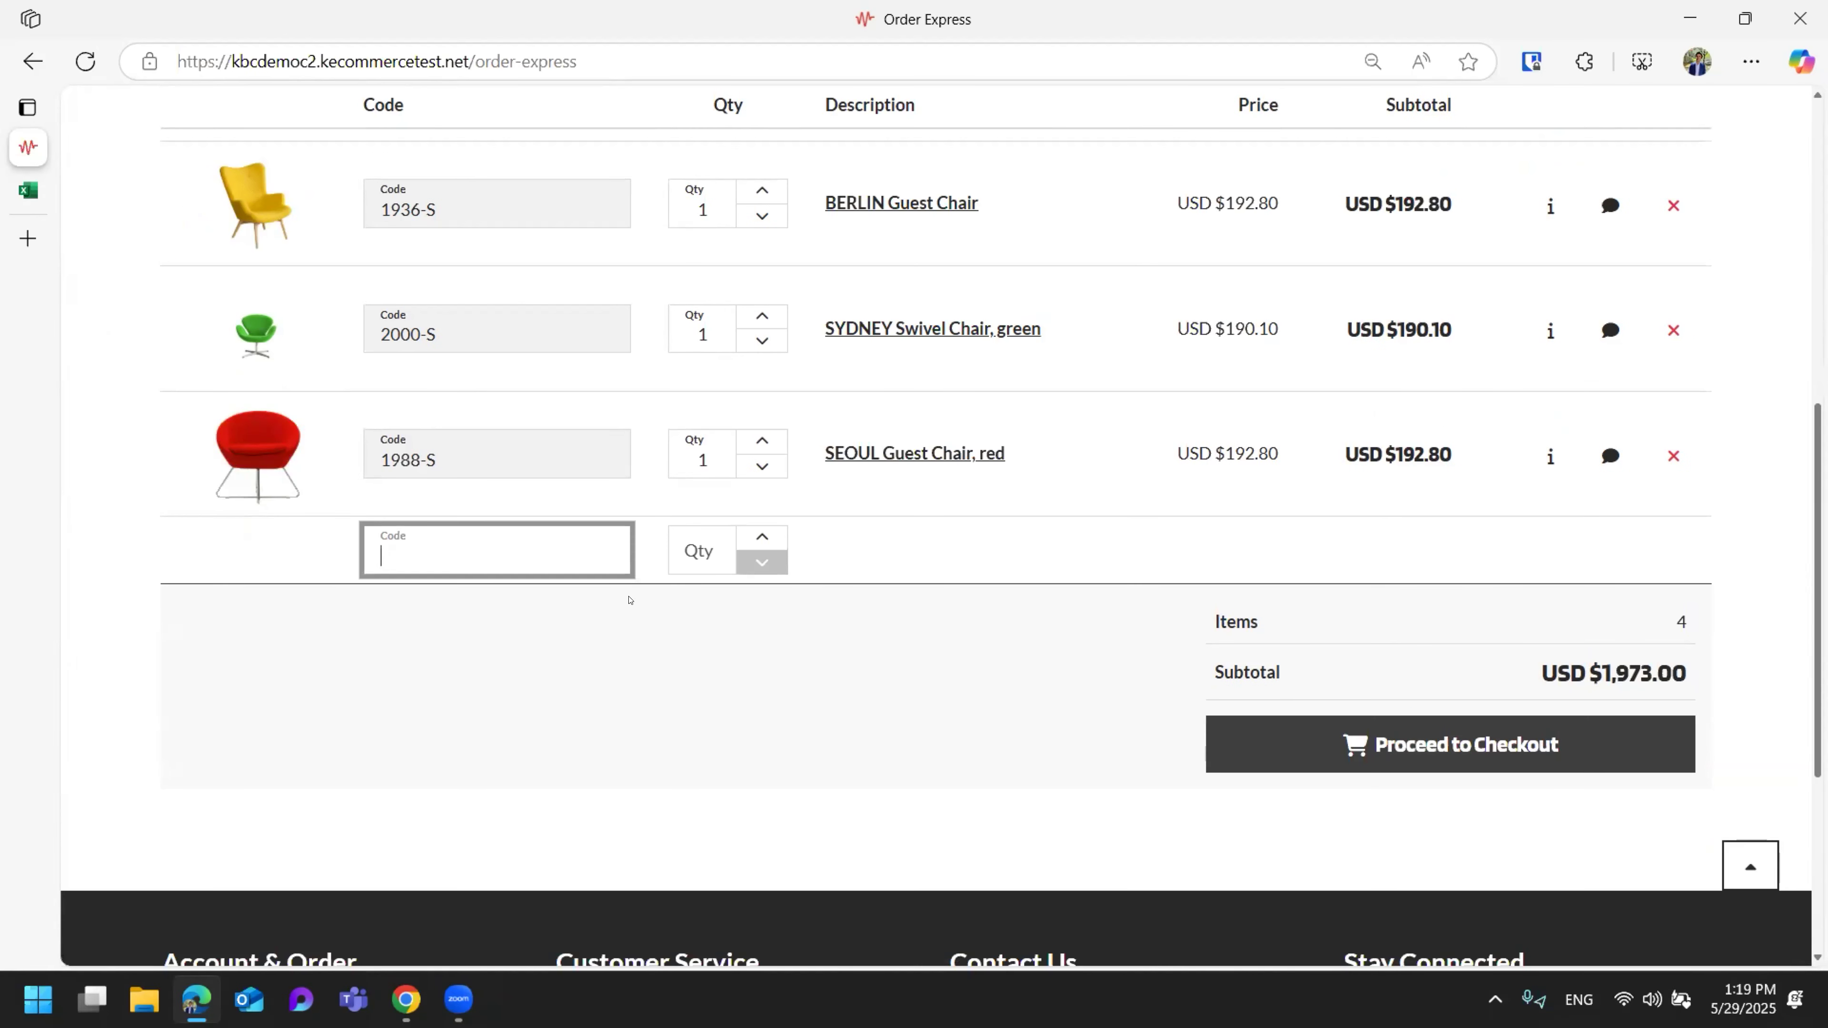
left_click(606, 664)
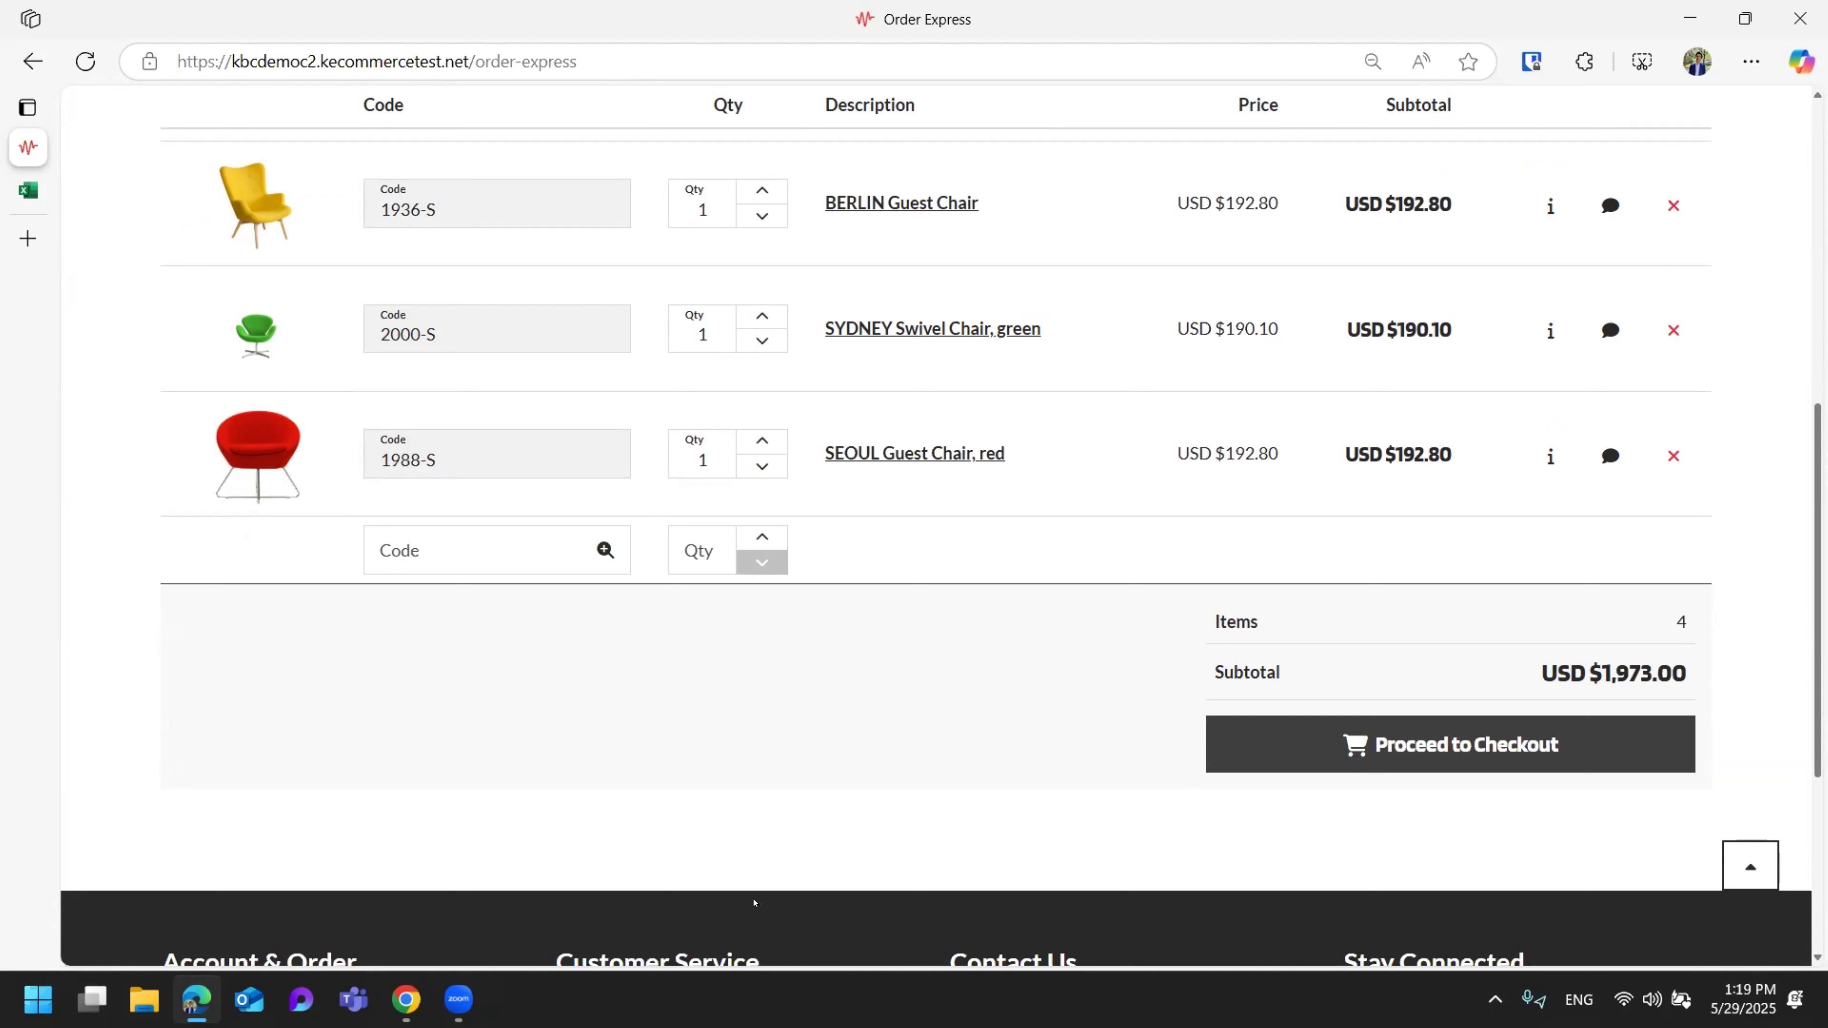
Remove all items from the default shopping cart.
scroll(814, 768, "up", 8)
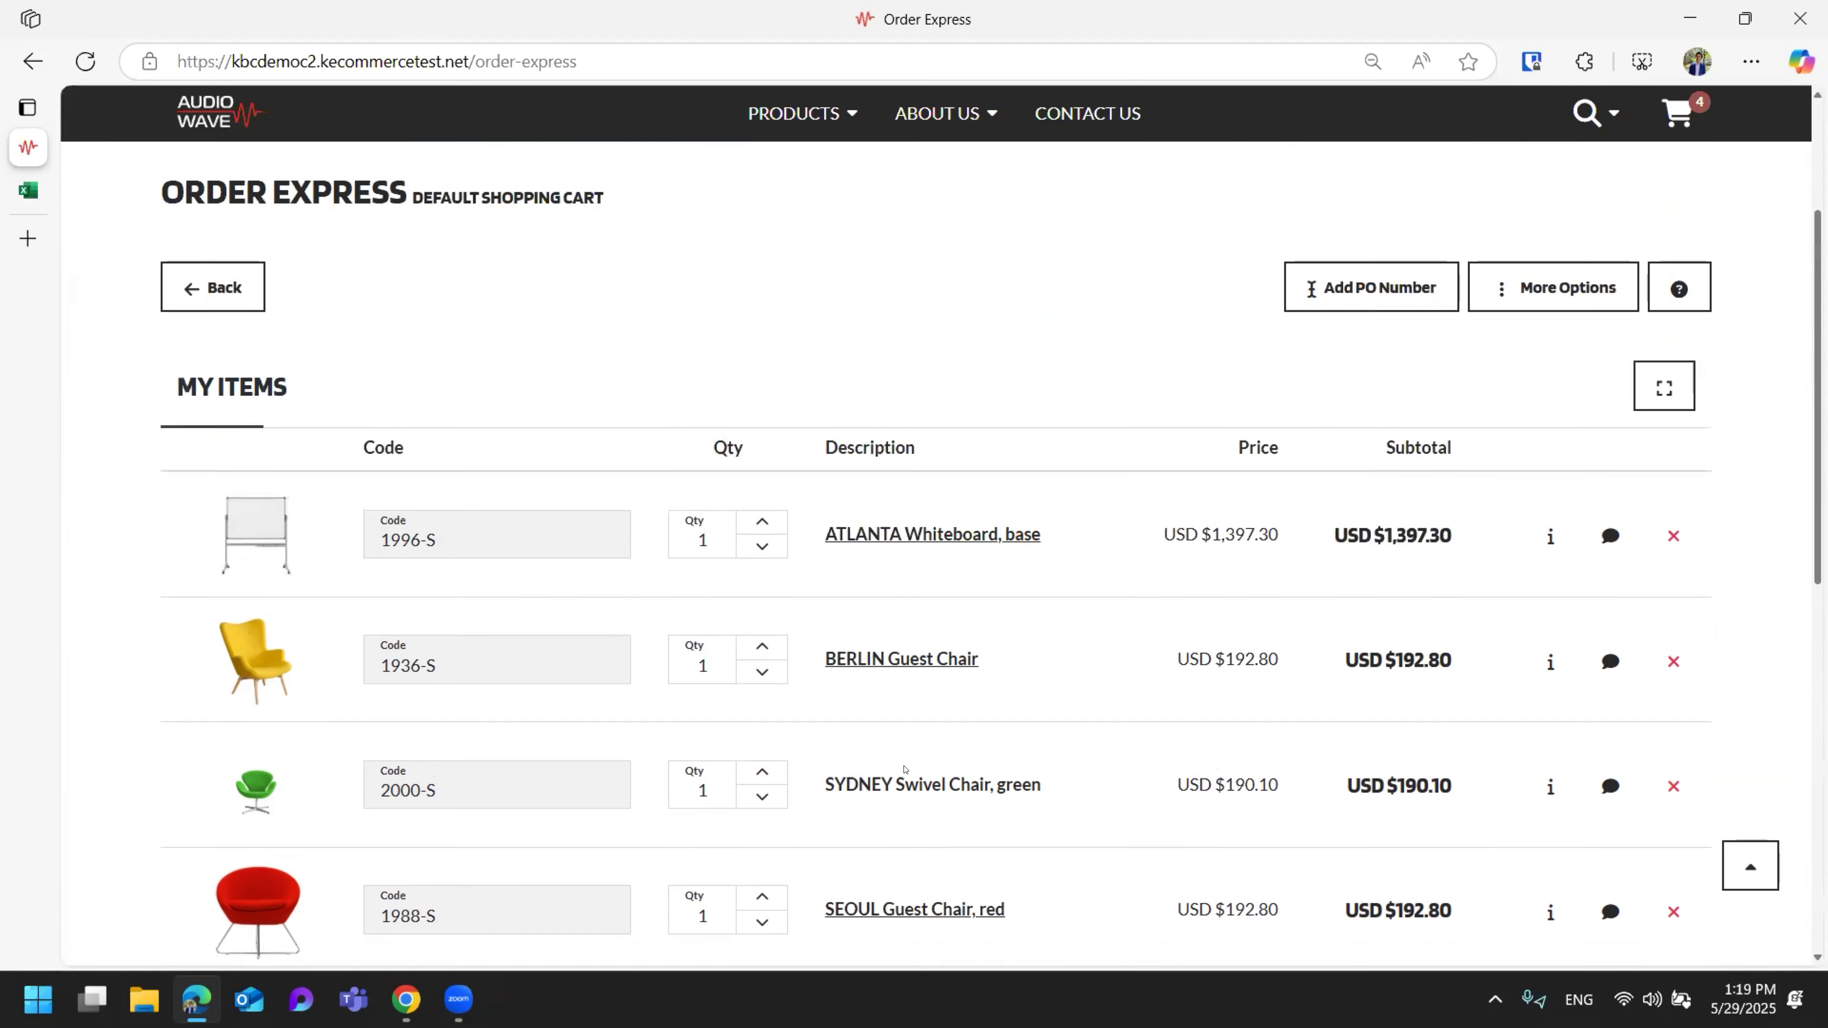
left_click(1588, 437)
left_click(1600, 628)
left_click(903, 262)
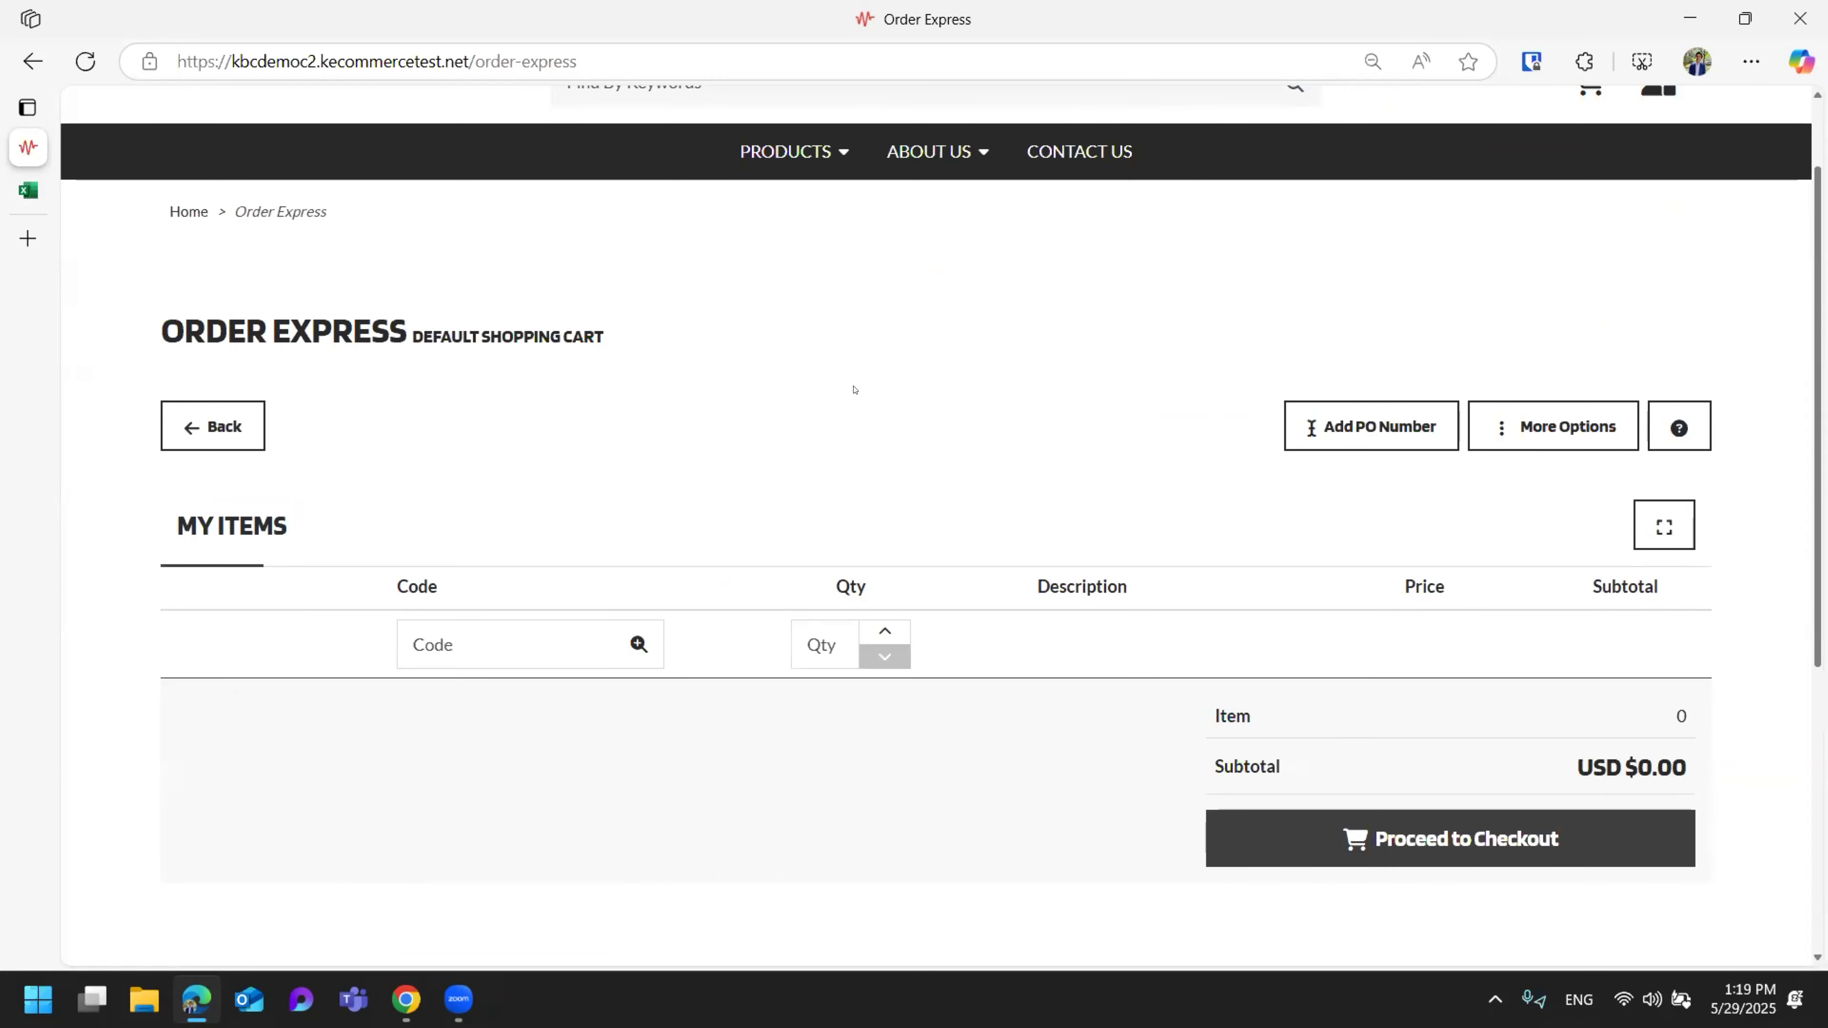
scroll(854, 389, "down", 2)
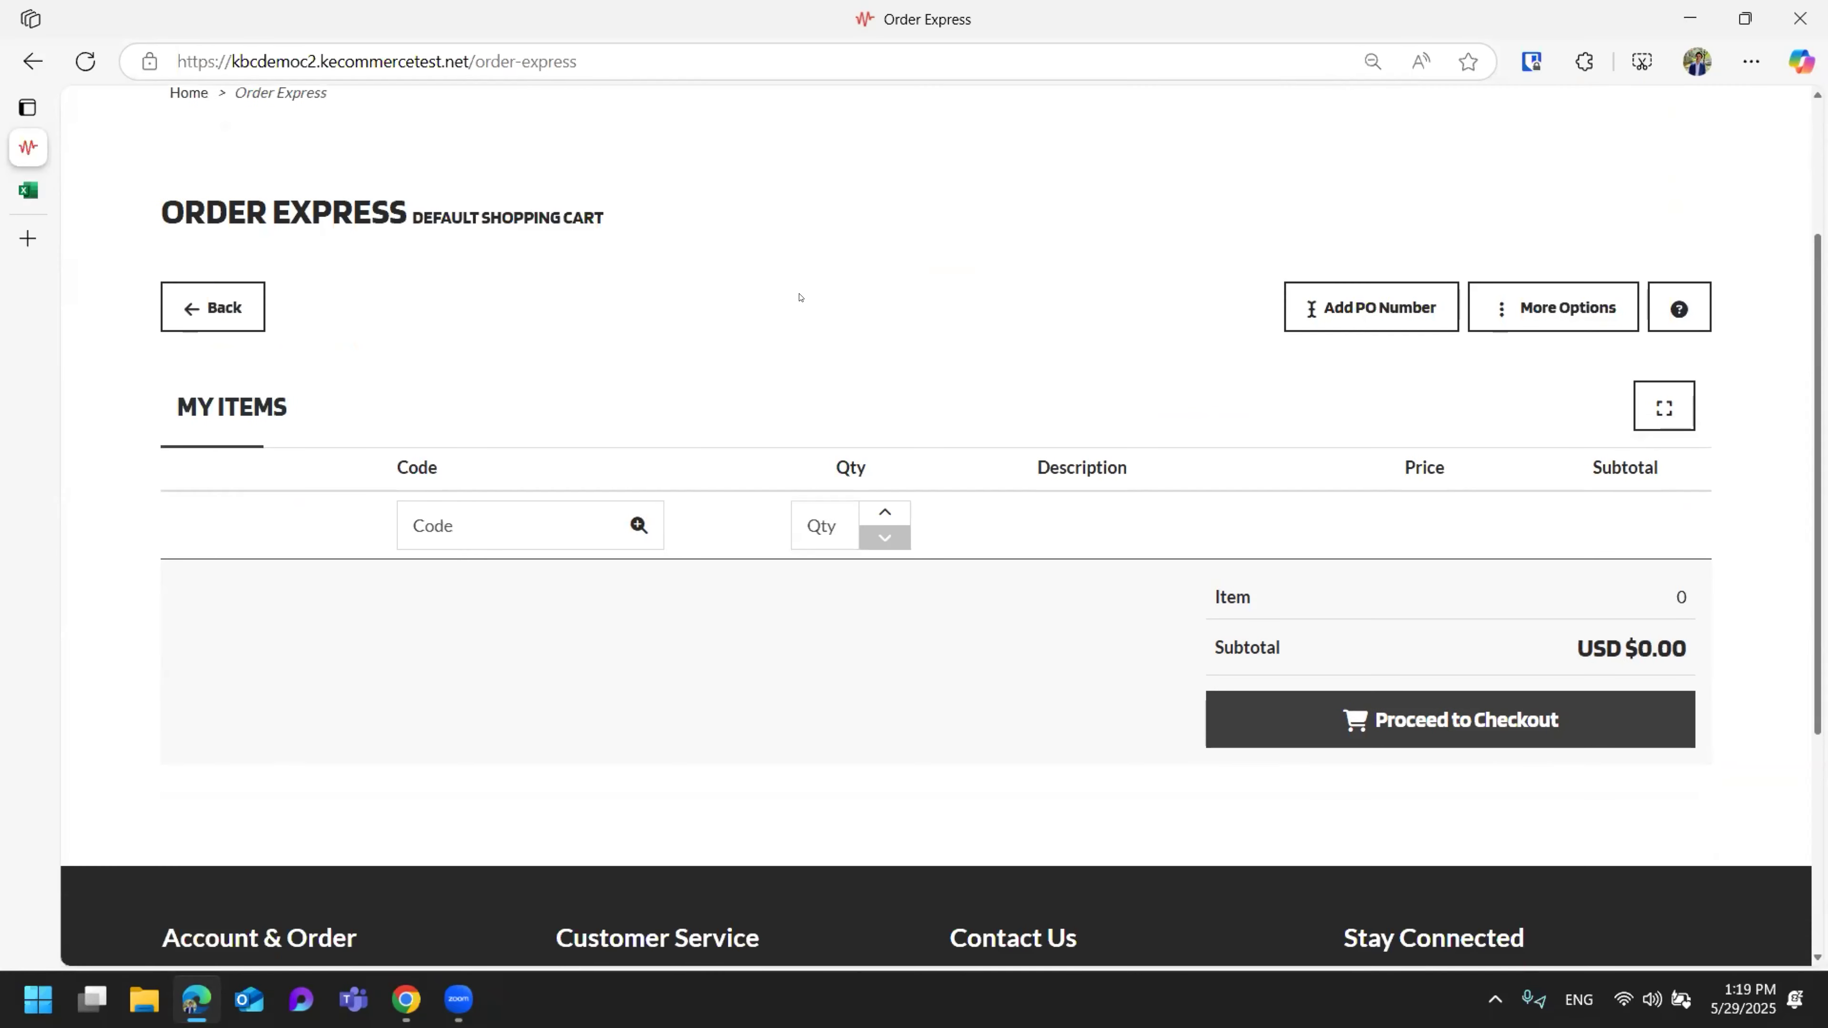
Switch to the Quick order form workbook in Excel and copy the item codes and quantities in B4:C10.
left_click(44, 191)
left_click(1043, 704)
left_click_drag(633, 394, 726, 621)
left_click(1330, 692)
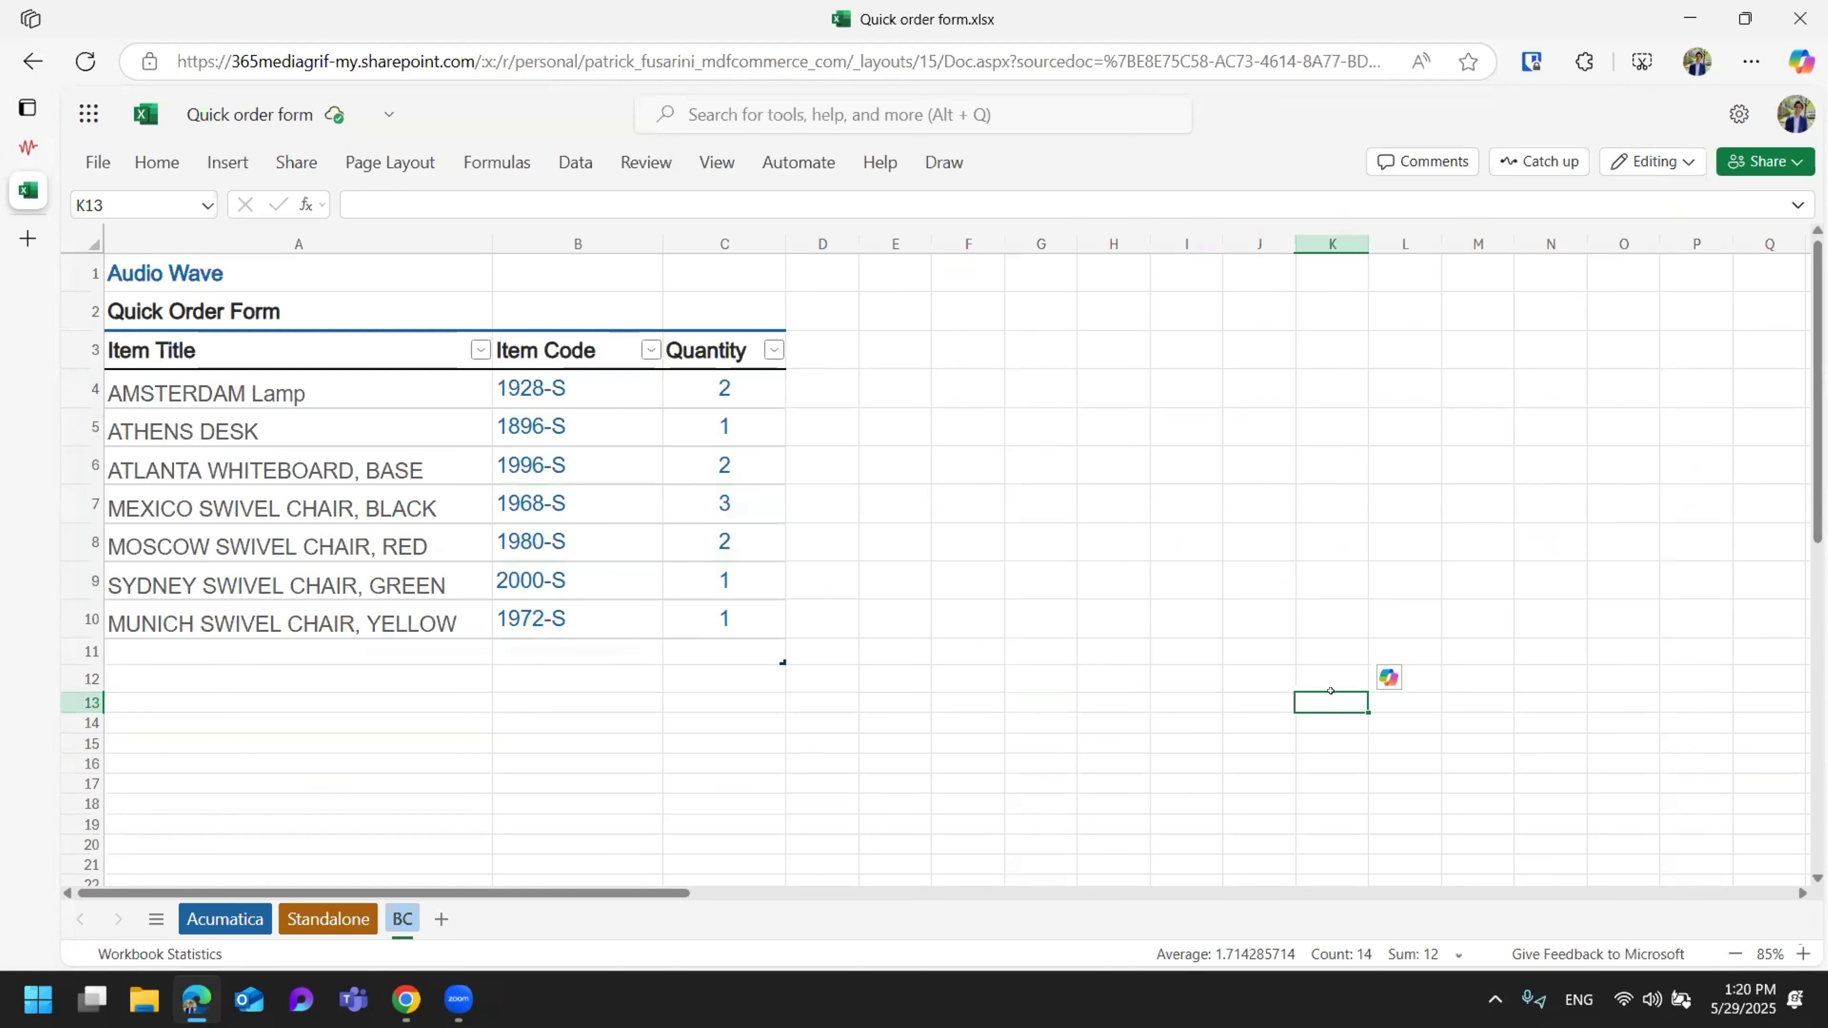
left_click_drag(599, 399, 738, 600)
key("ctrl+c")
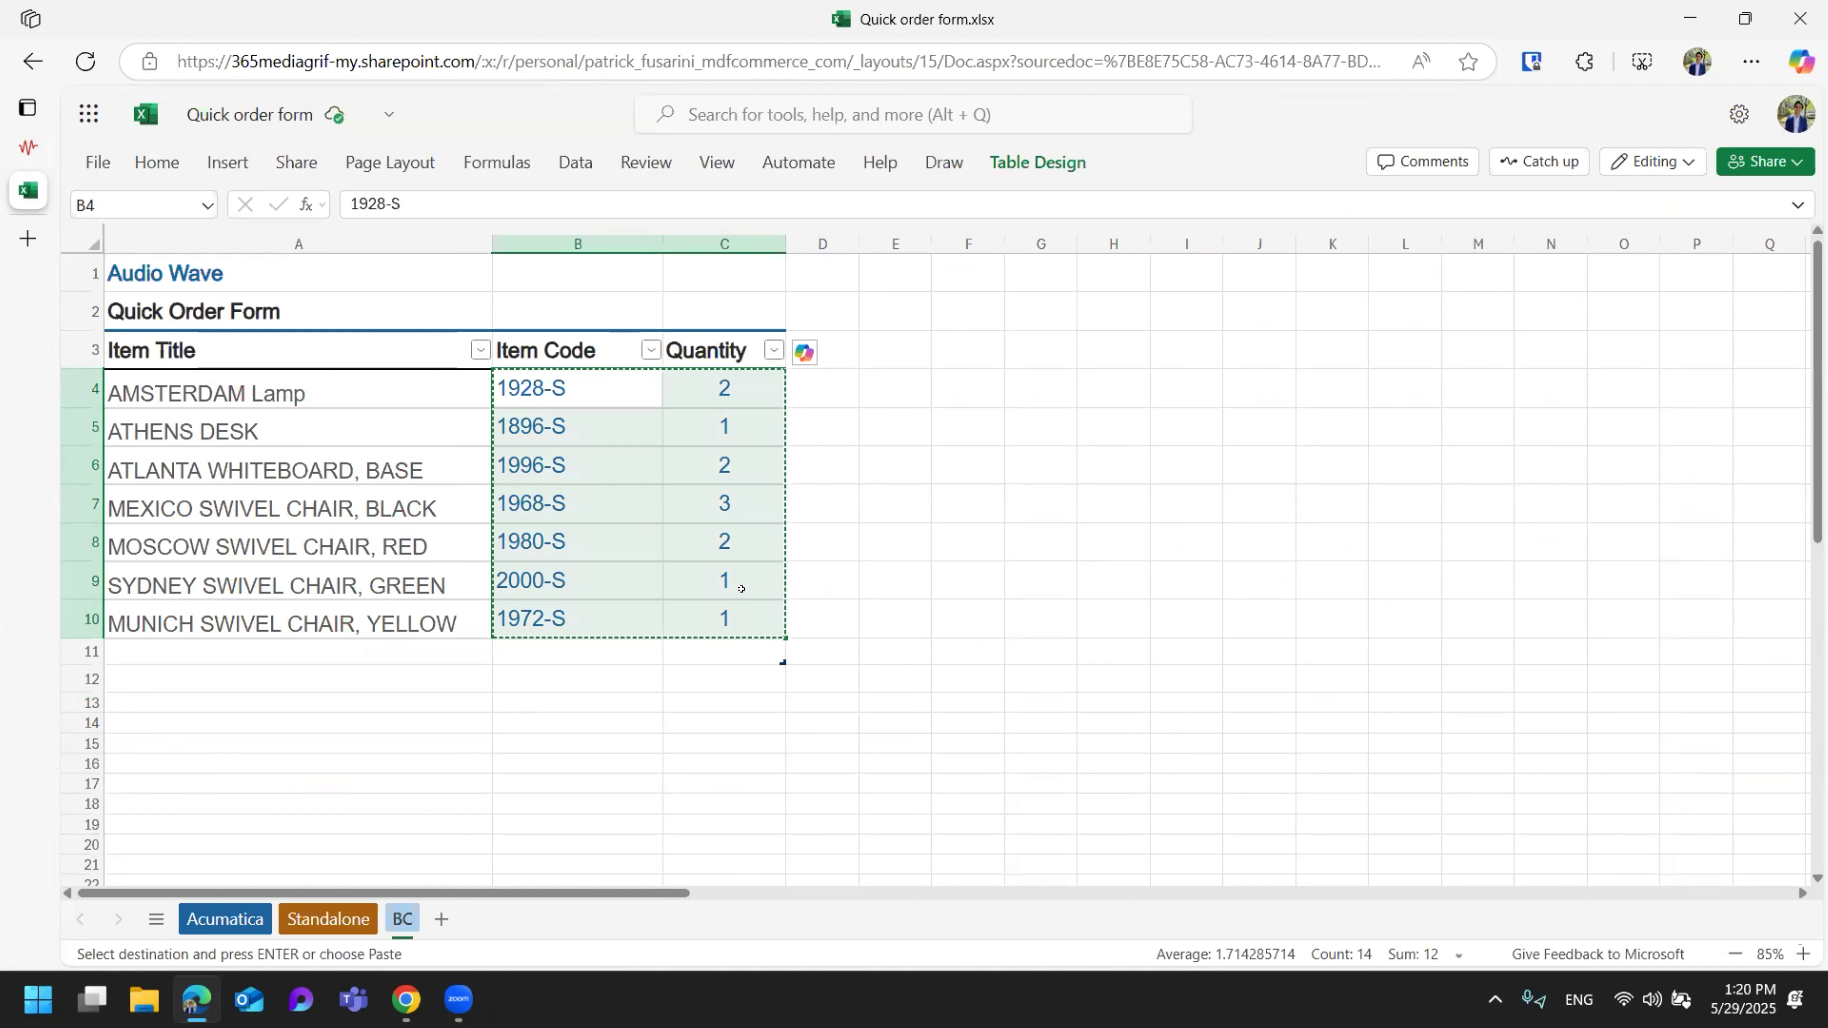
left_click(997, 641)
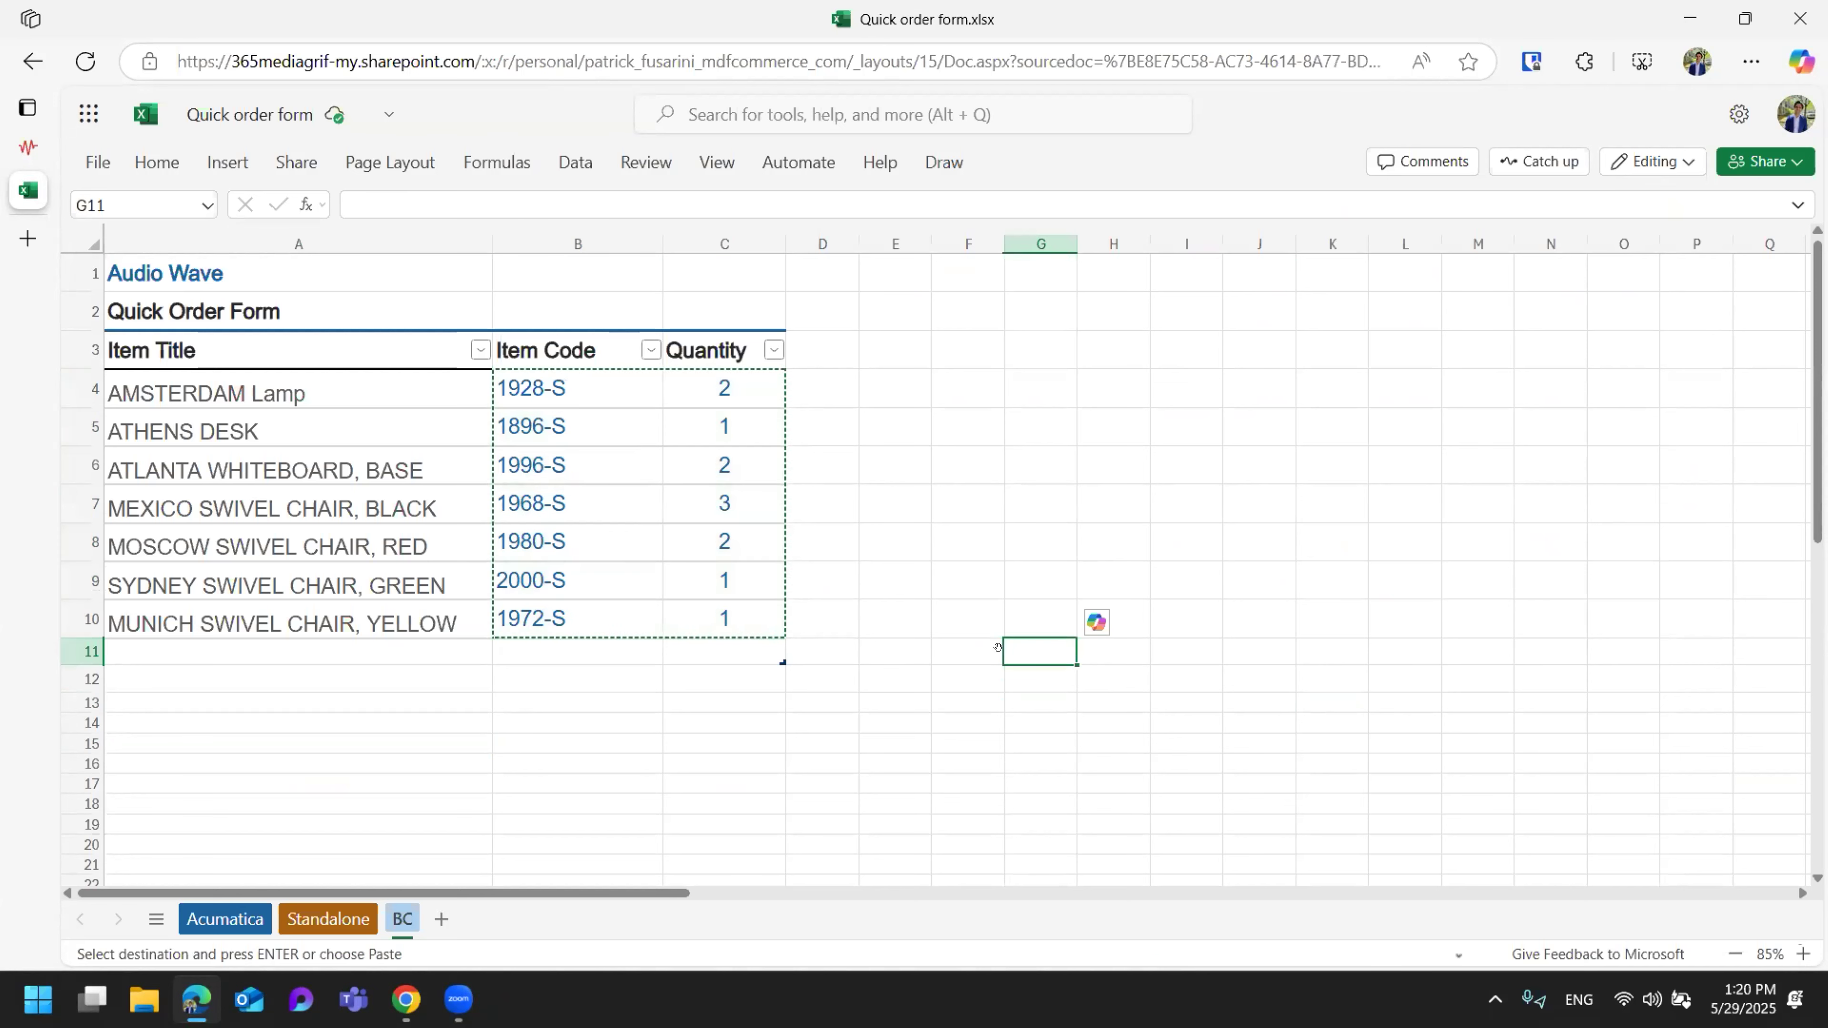
left_click_drag(573, 389, 762, 620)
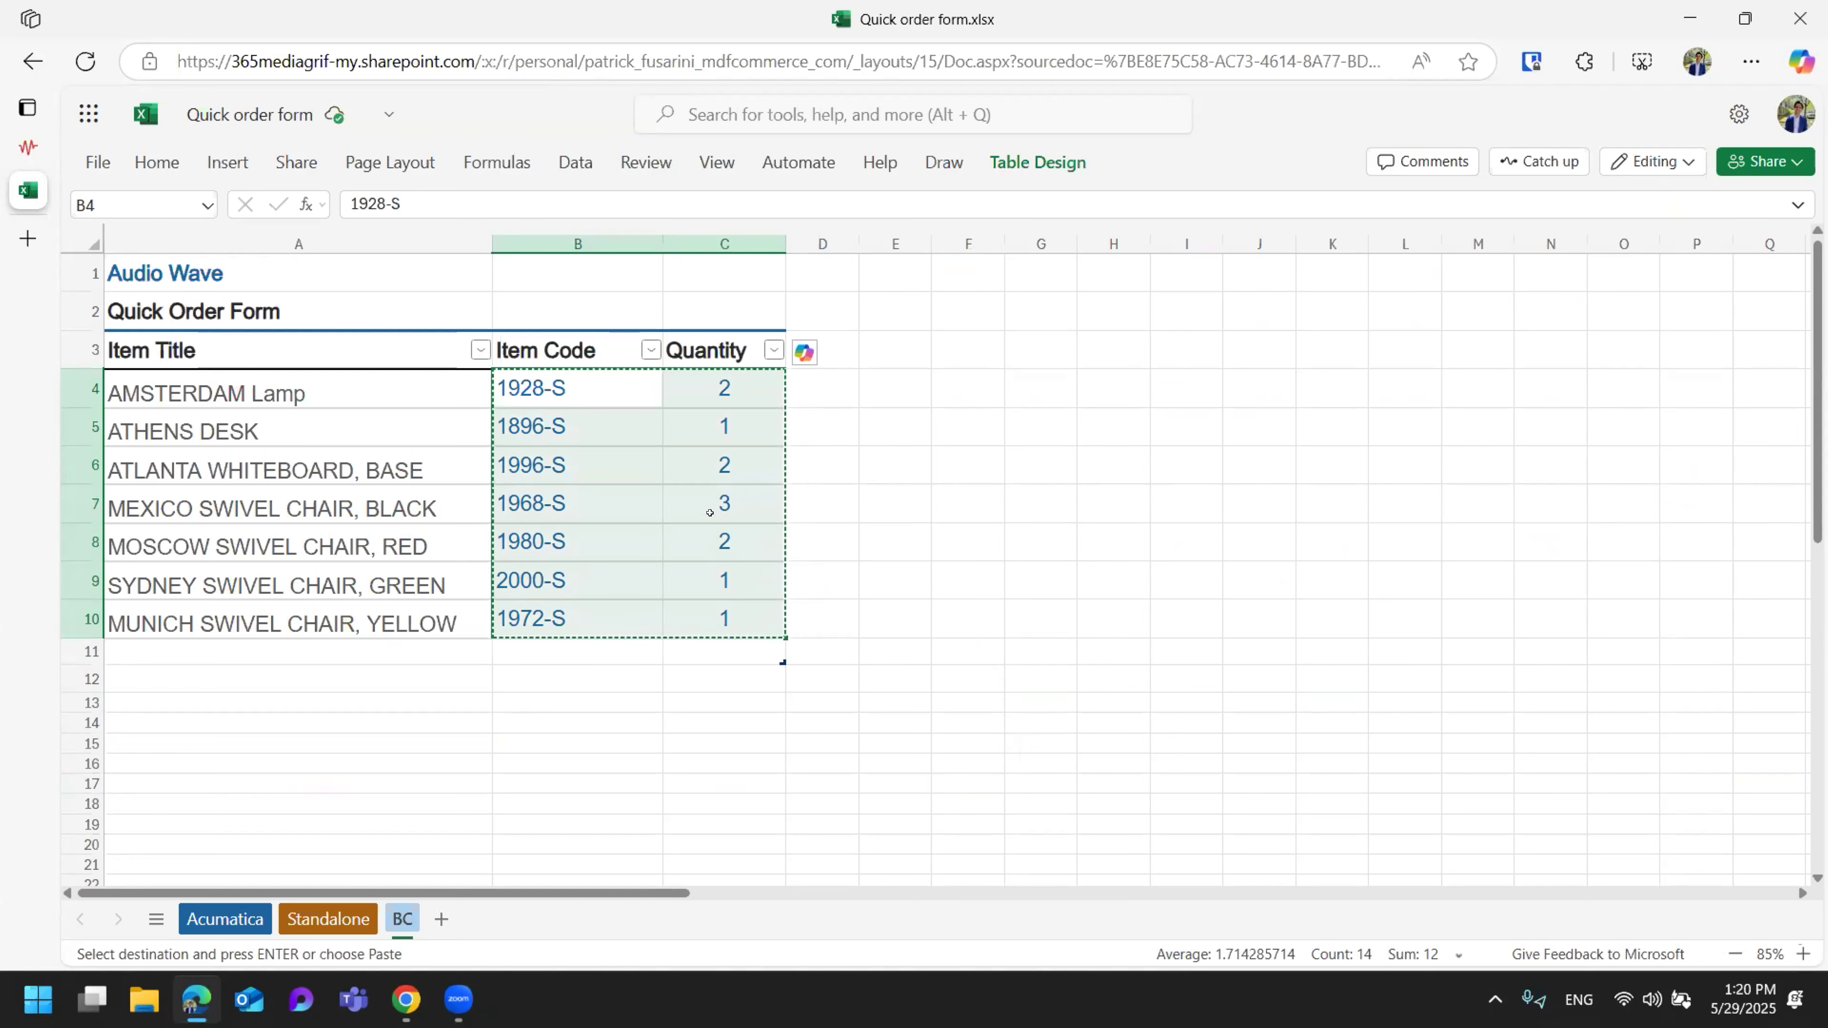
left_click(1222, 648)
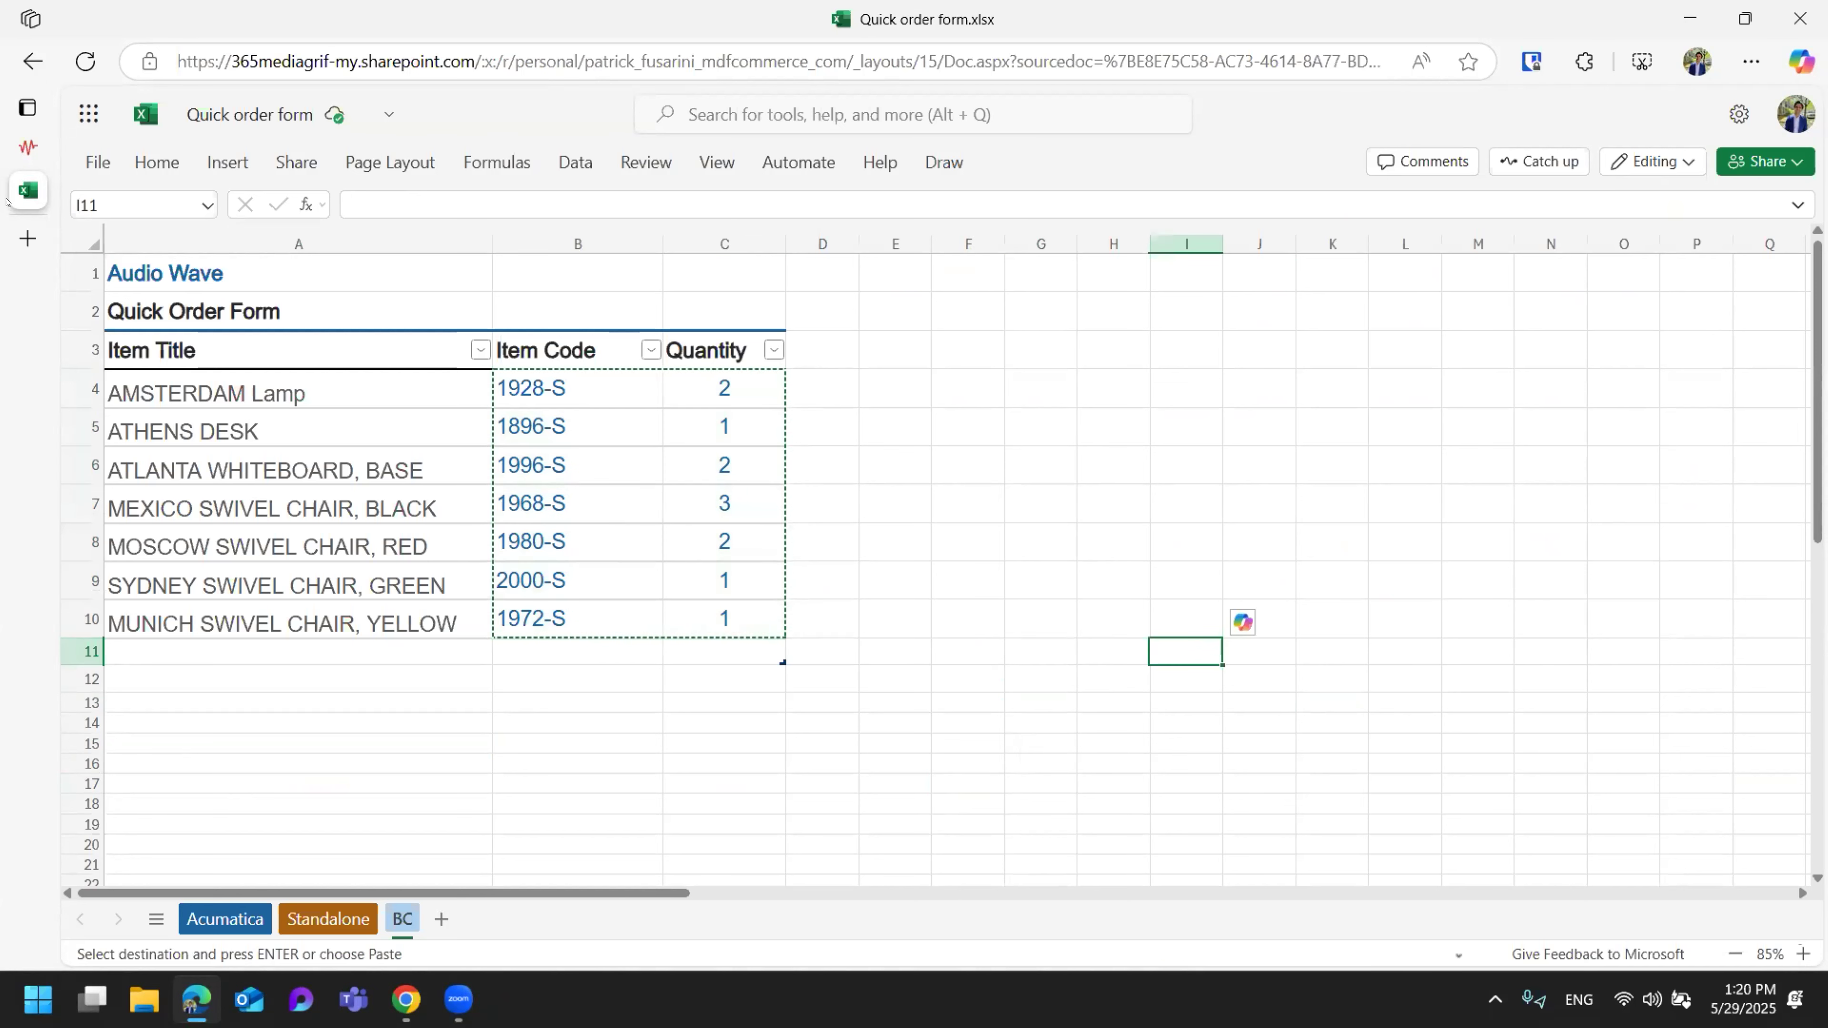
Switch back to the Audio Wave store and paste the copied item codes and quantities into the blank Order Express line.
mouse_move(20, 151)
left_click(630, 546)
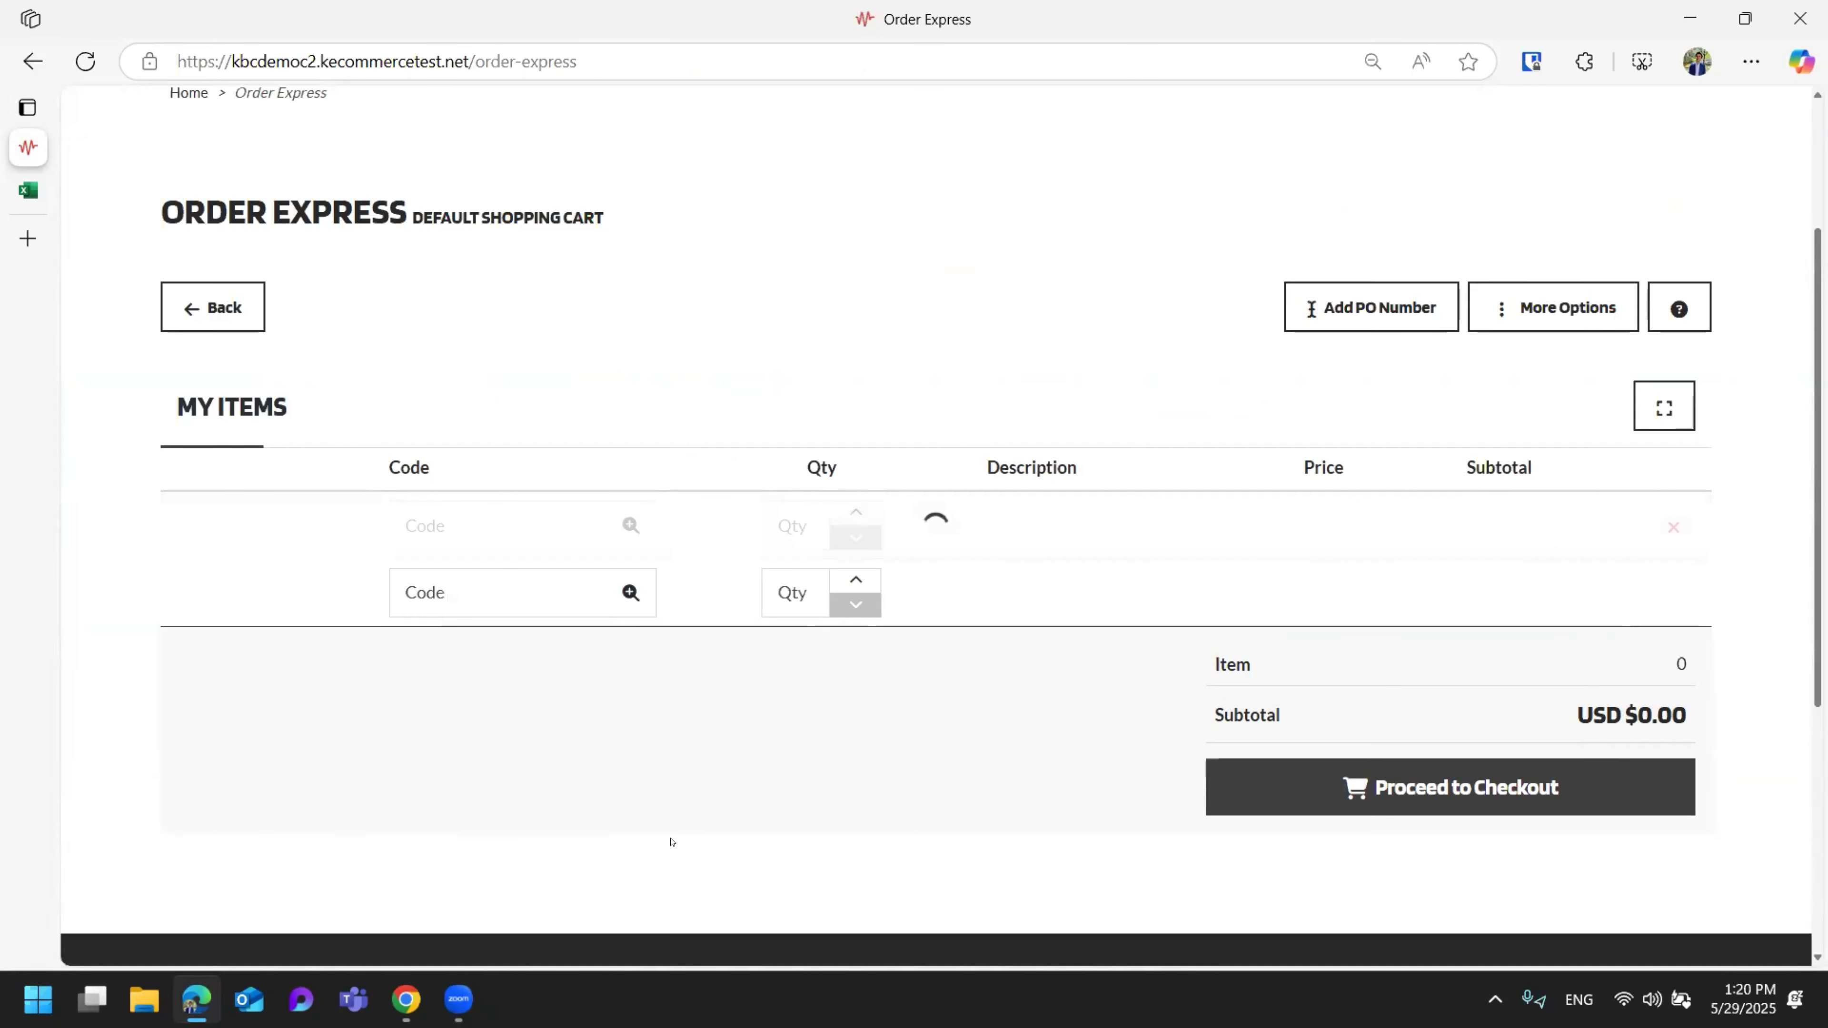
scroll(671, 841, "down", 8)
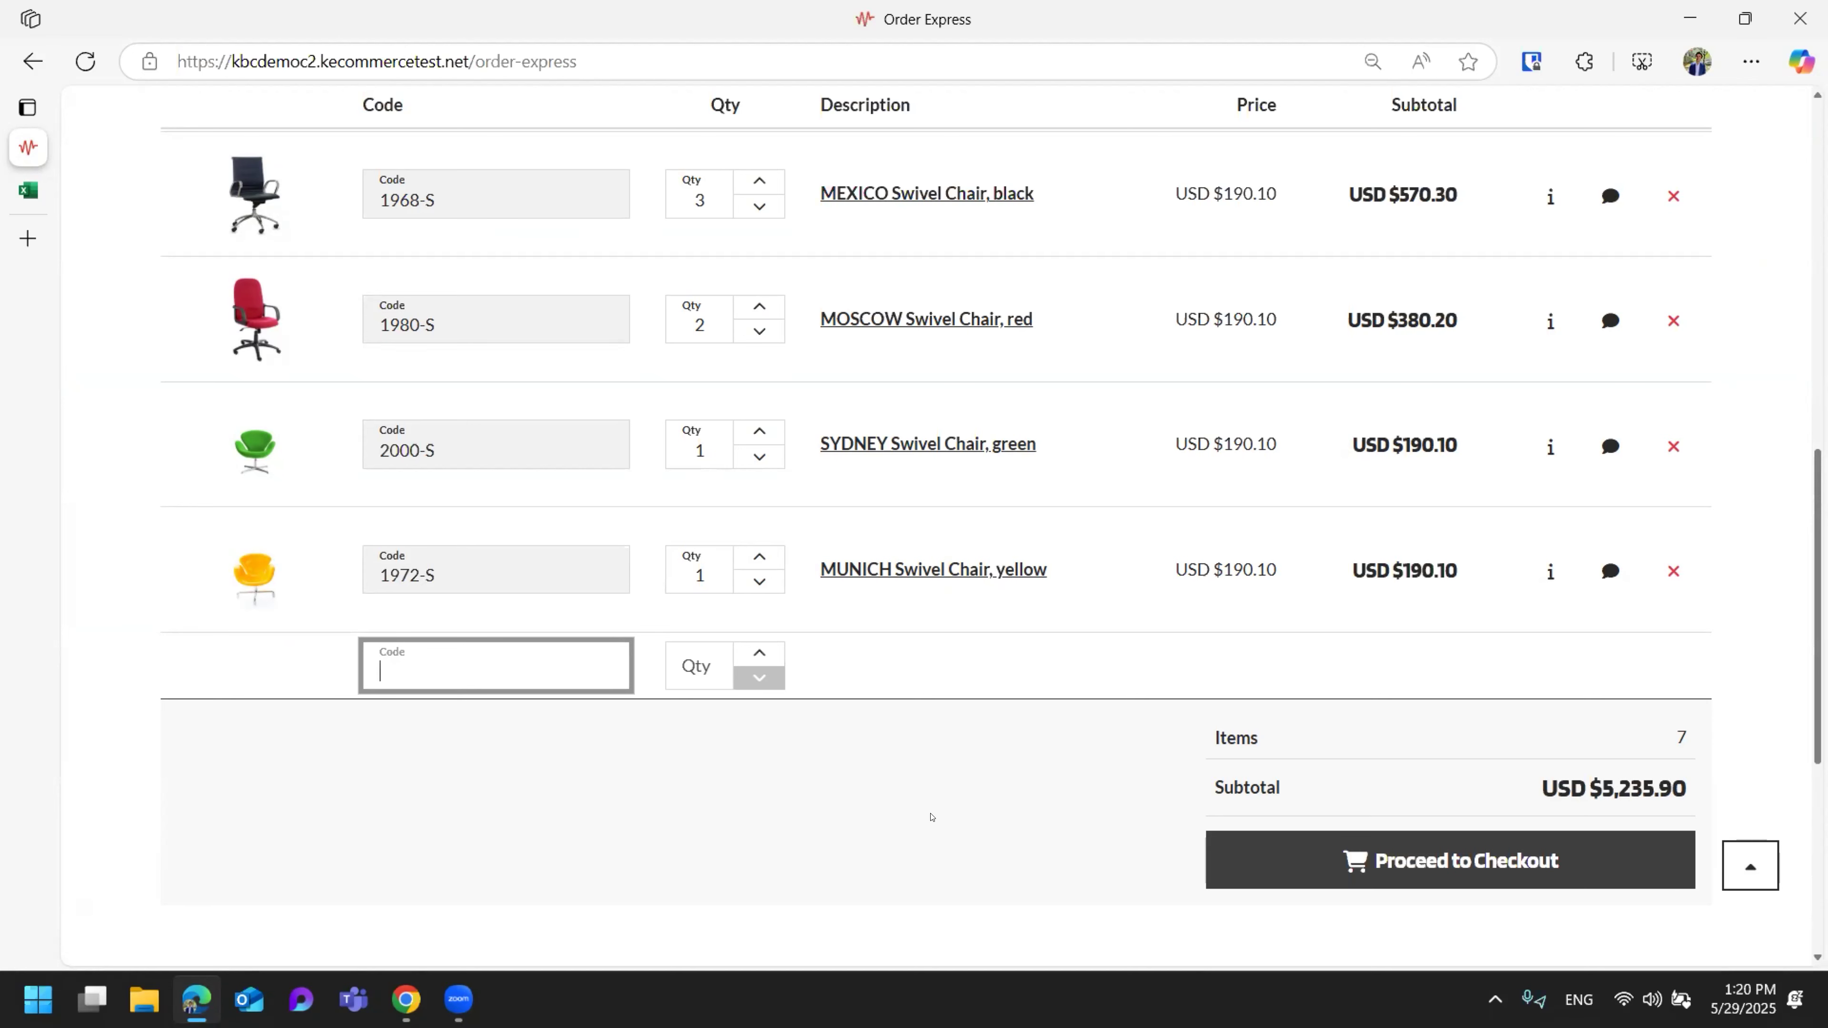
scroll(931, 818, "up", 1)
scroll(935, 818, "up", 1)
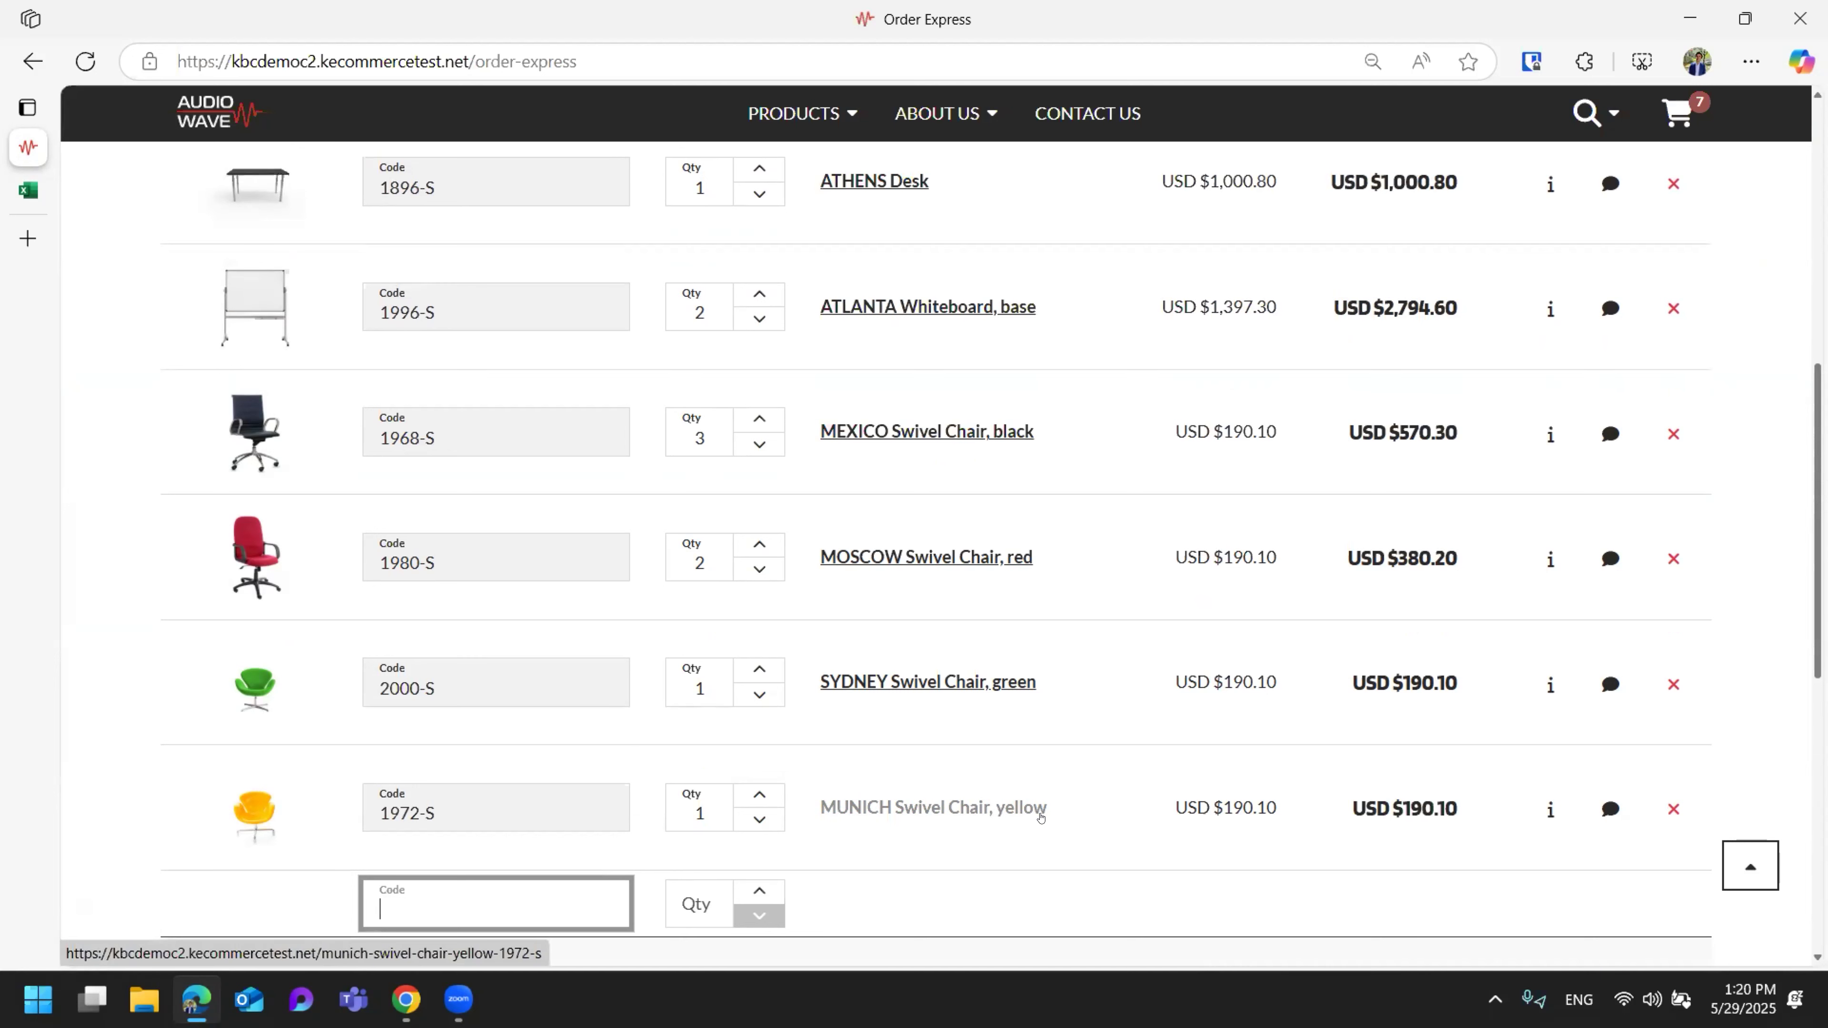
Check the prices and subtotals of the pasted order lines and proceed to checkout.
left_click(1422, 800)
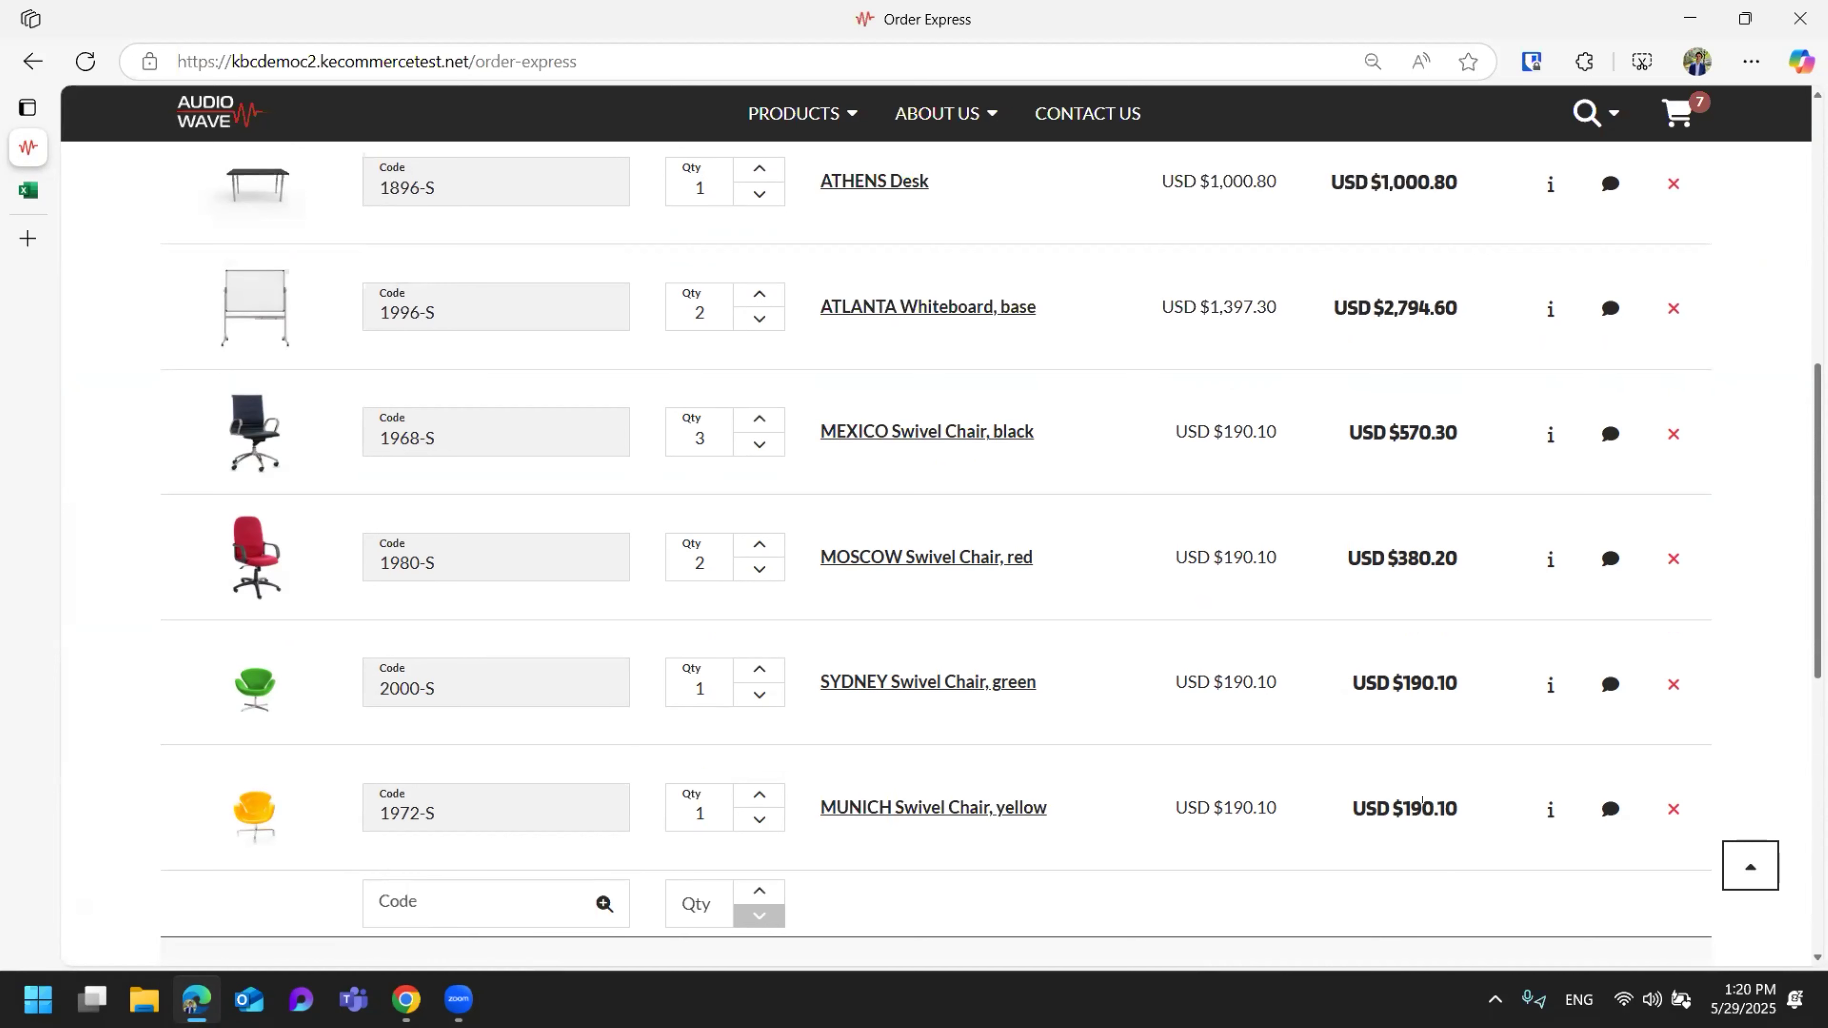
triple_click(1422, 800)
left_click(1770, 723)
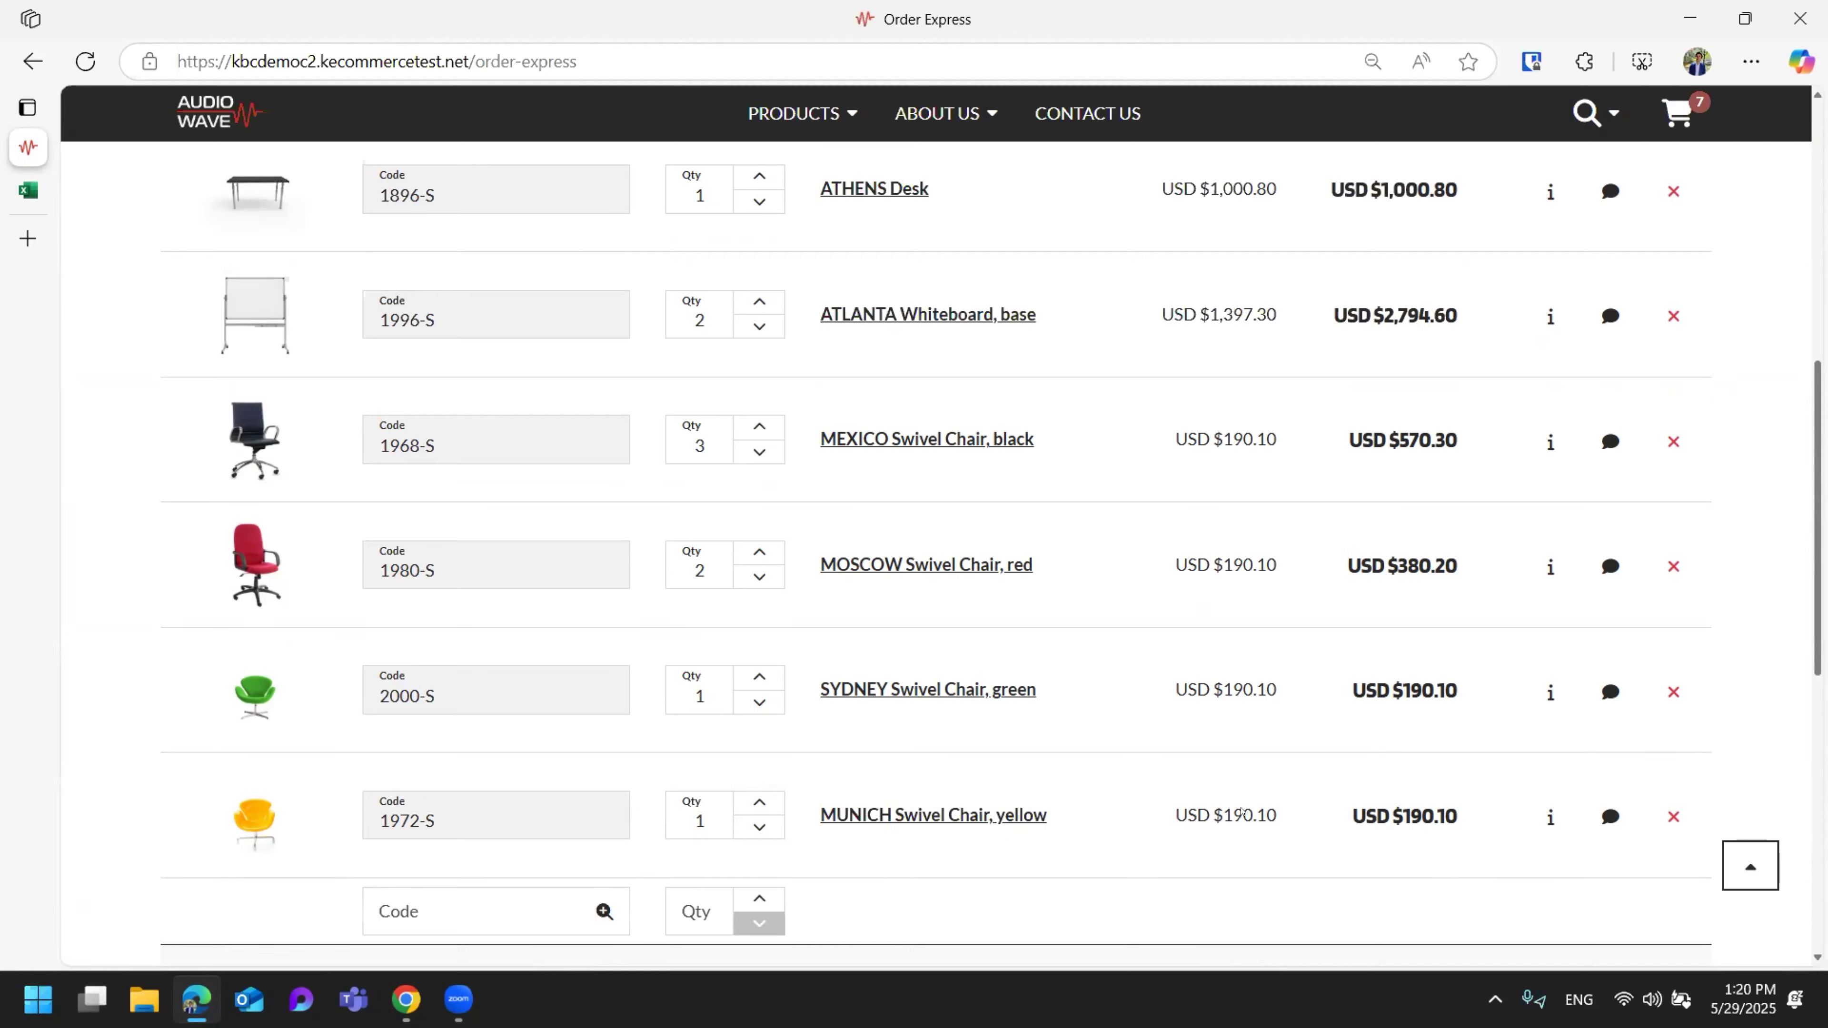
scroll(1237, 806, "up", 2)
scroll(1253, 799, "up", 4)
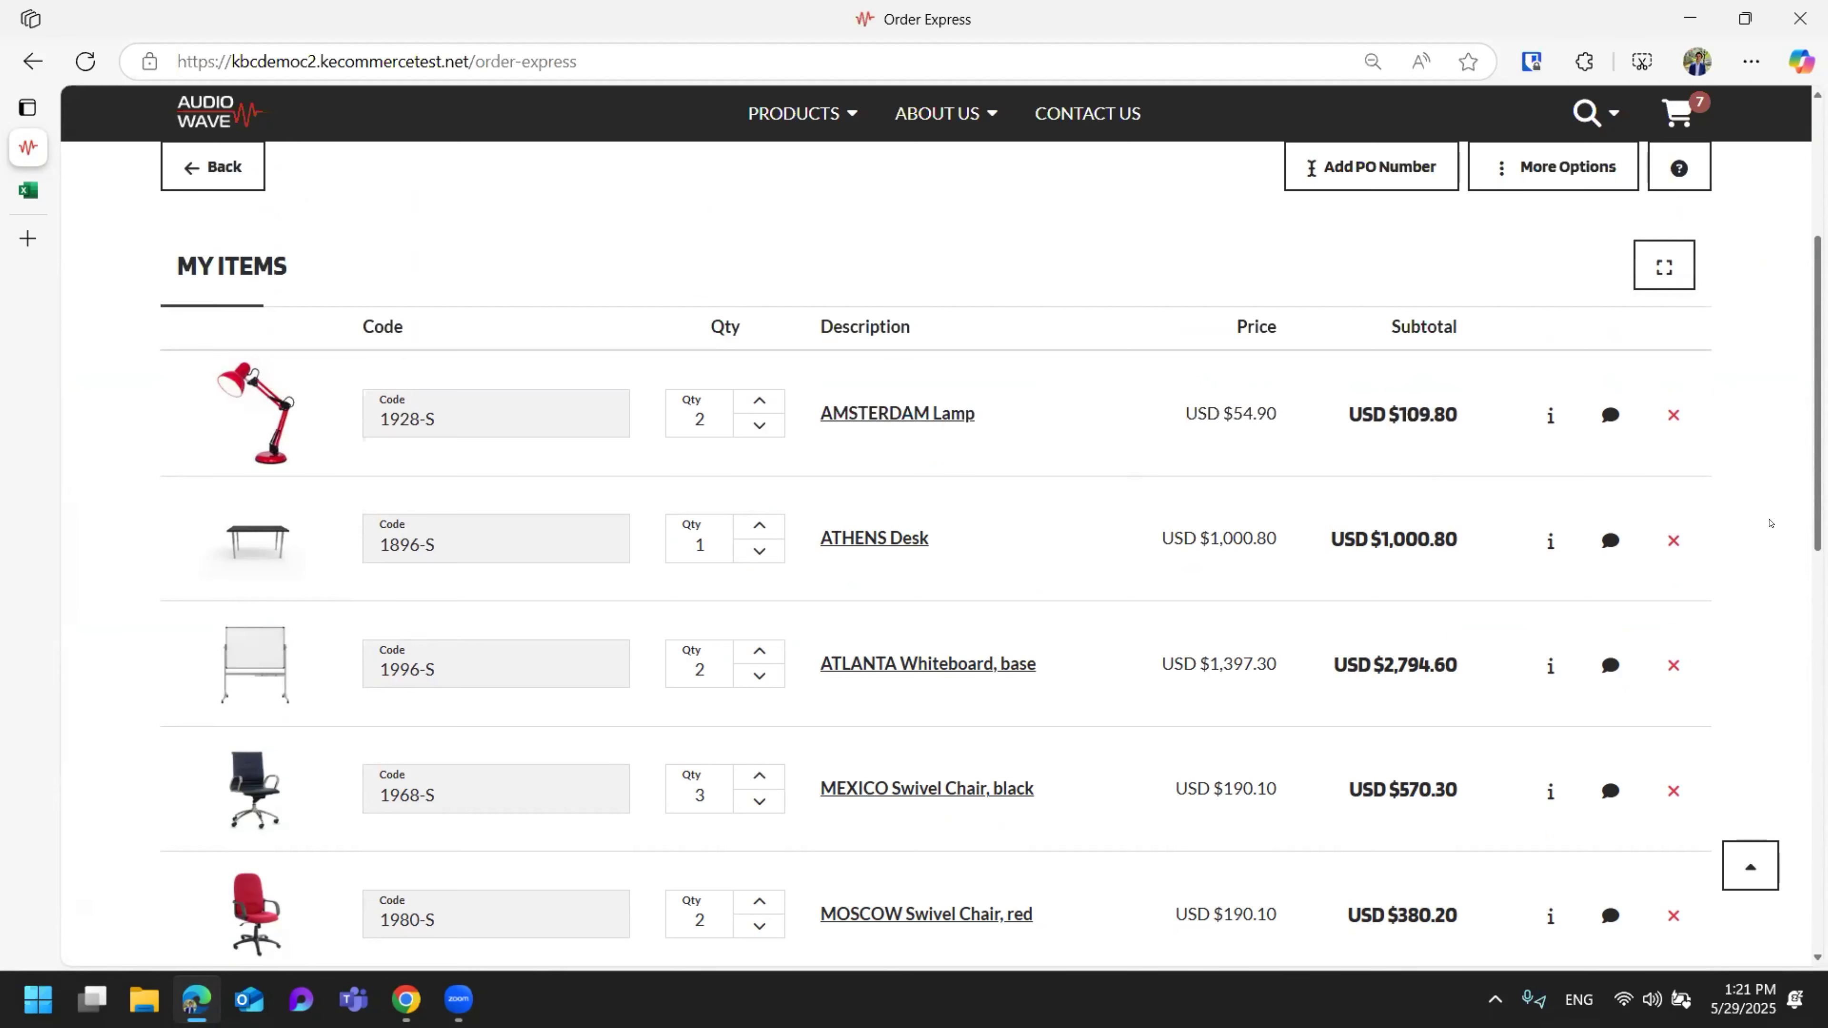
scroll(1770, 523, "down", 8)
left_click(1499, 753)
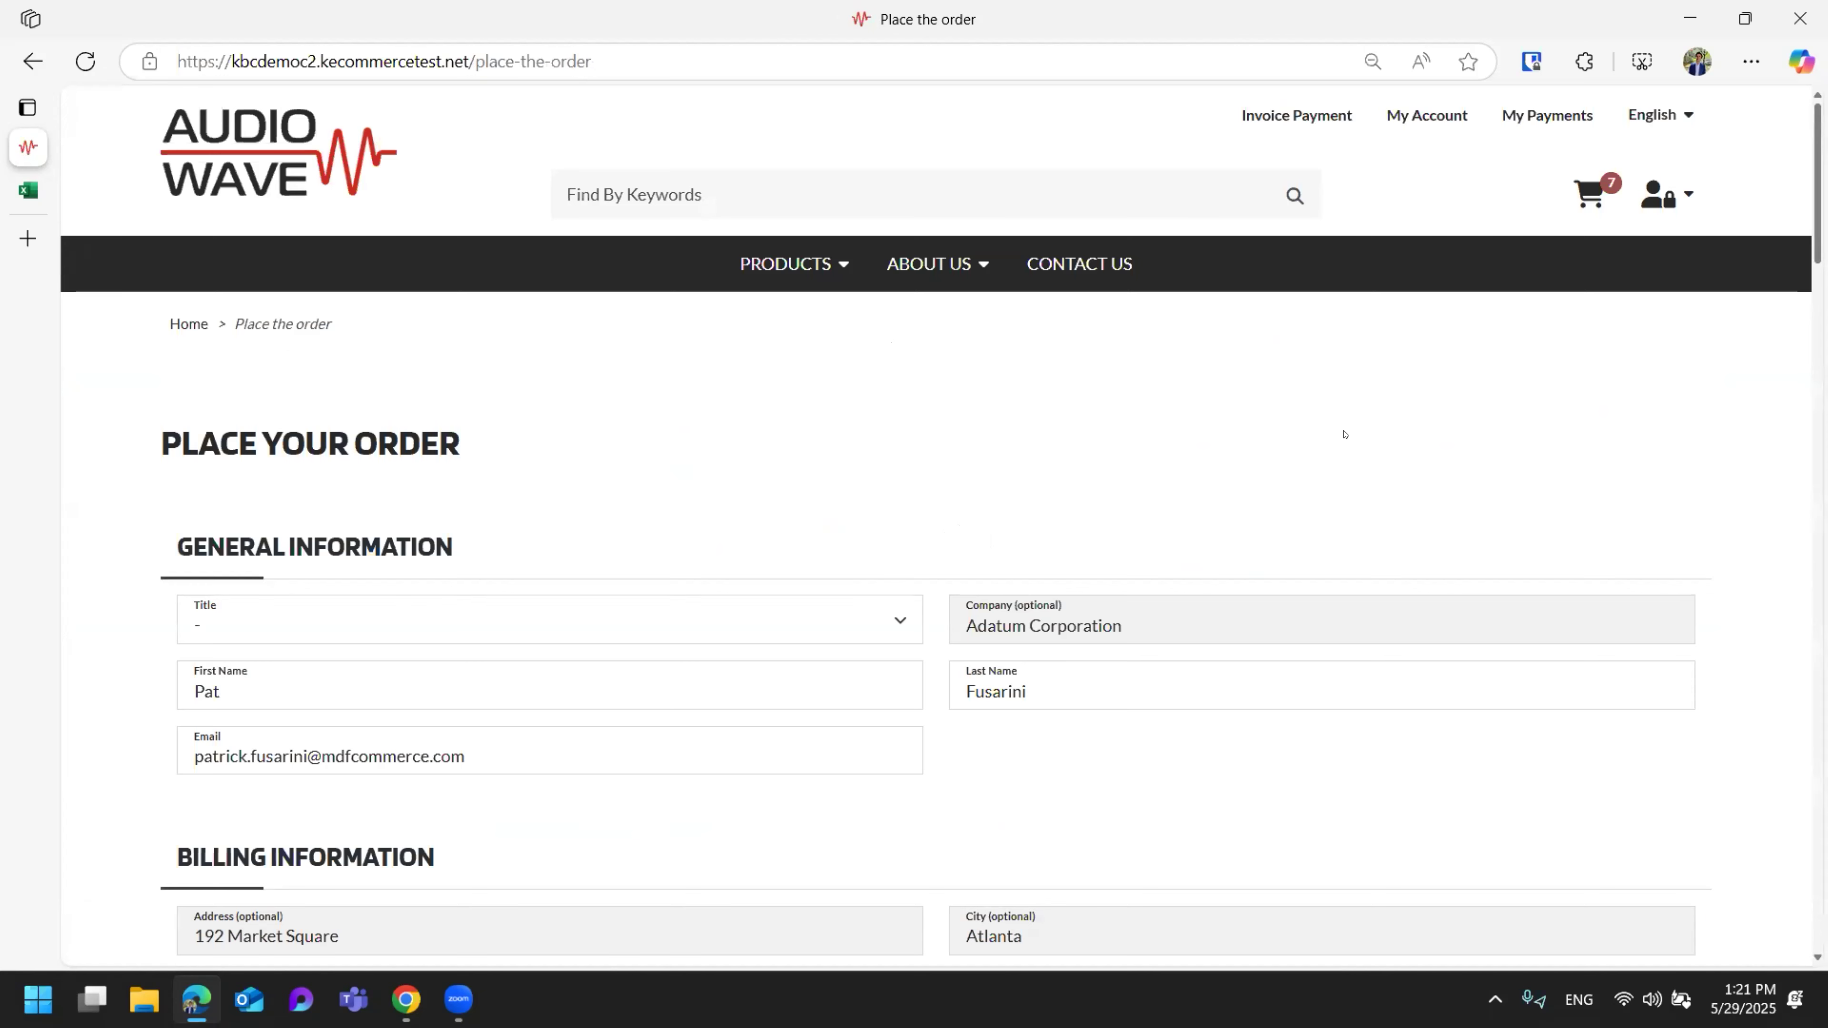
Review the general, billing and shipping information sections of the checkout page.
scroll(784, 537, "down", 6)
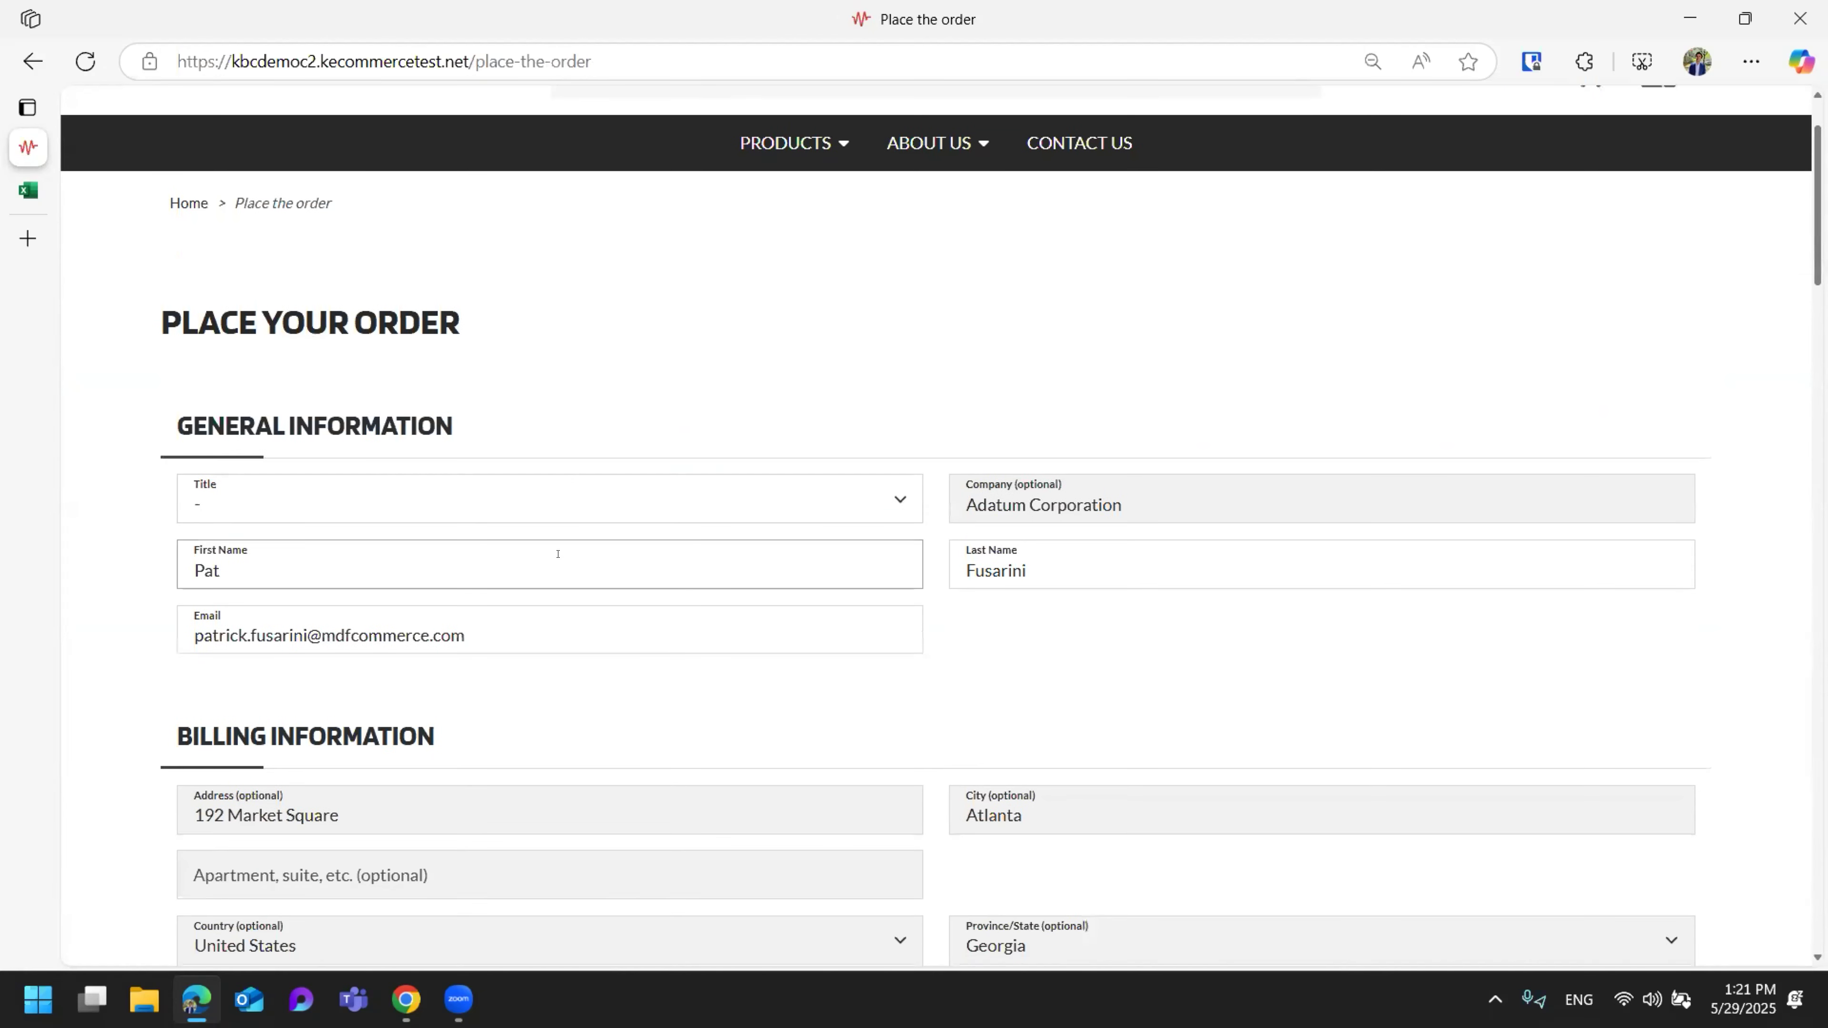
left_click_drag(441, 380, 160, 385)
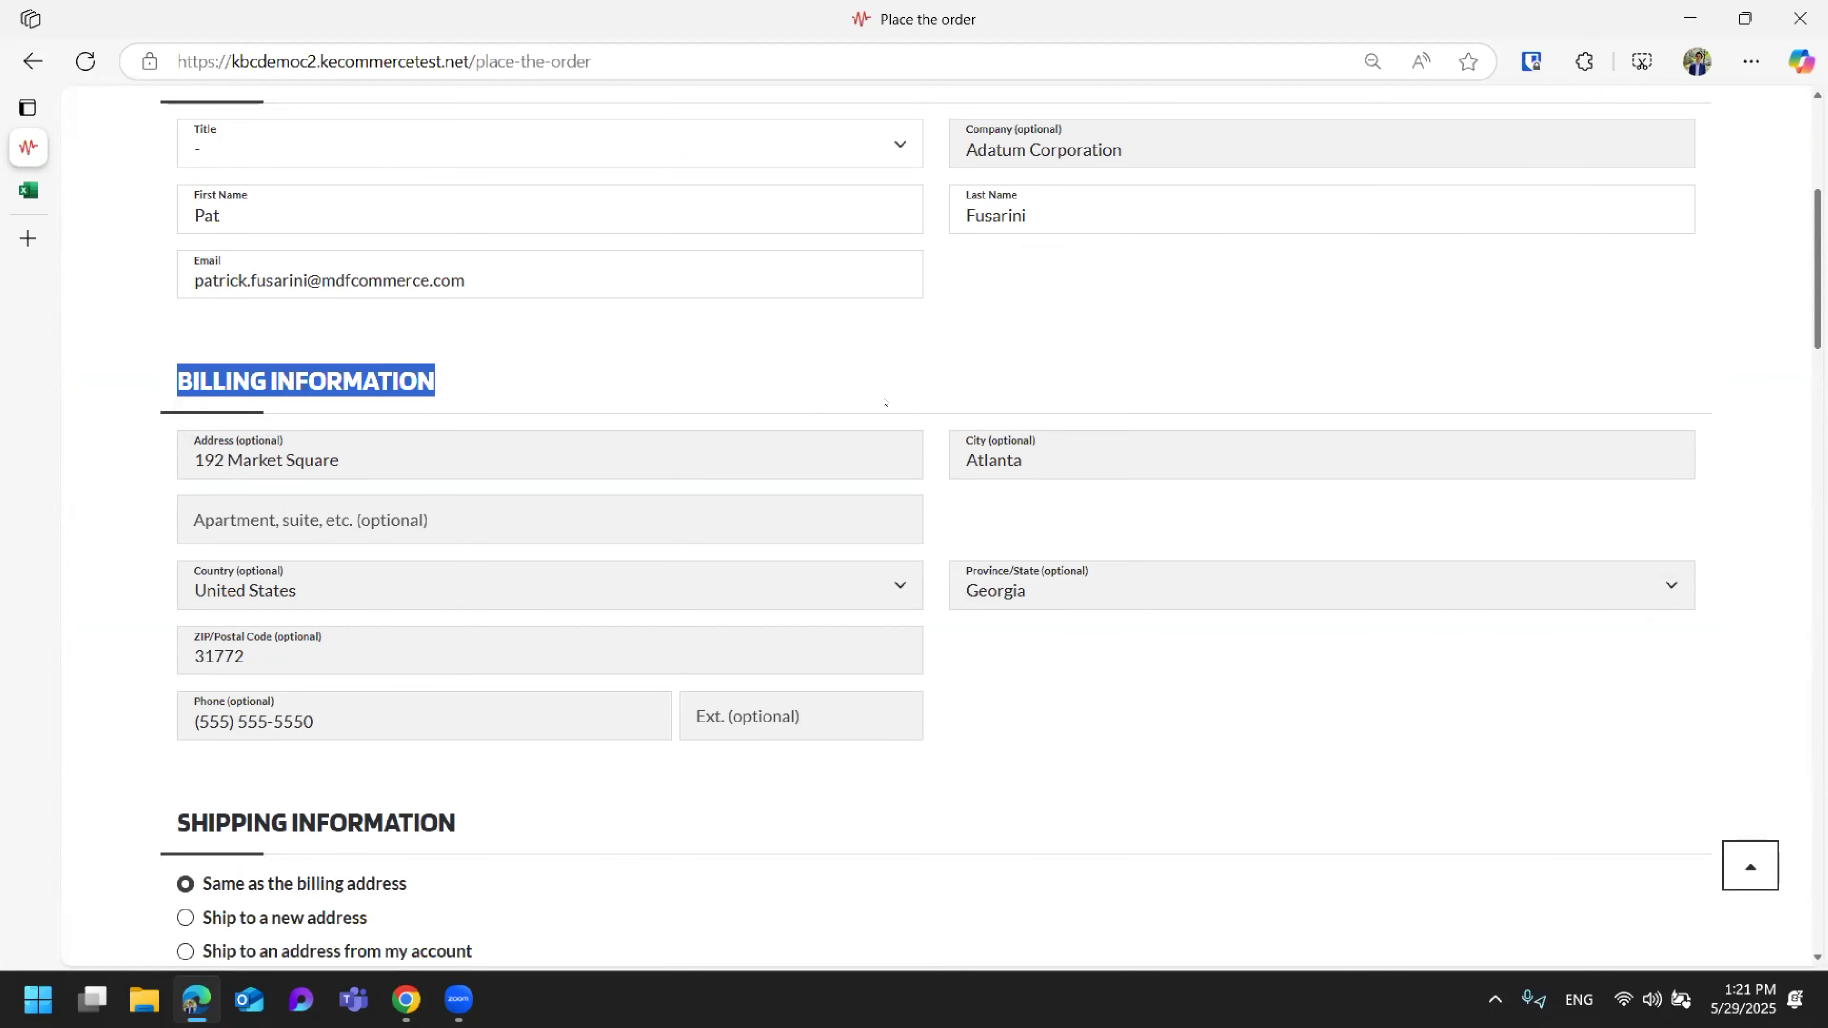
scroll(1295, 573, "down", 2)
left_click(1165, 575)
scroll(1081, 616, "down", 5)
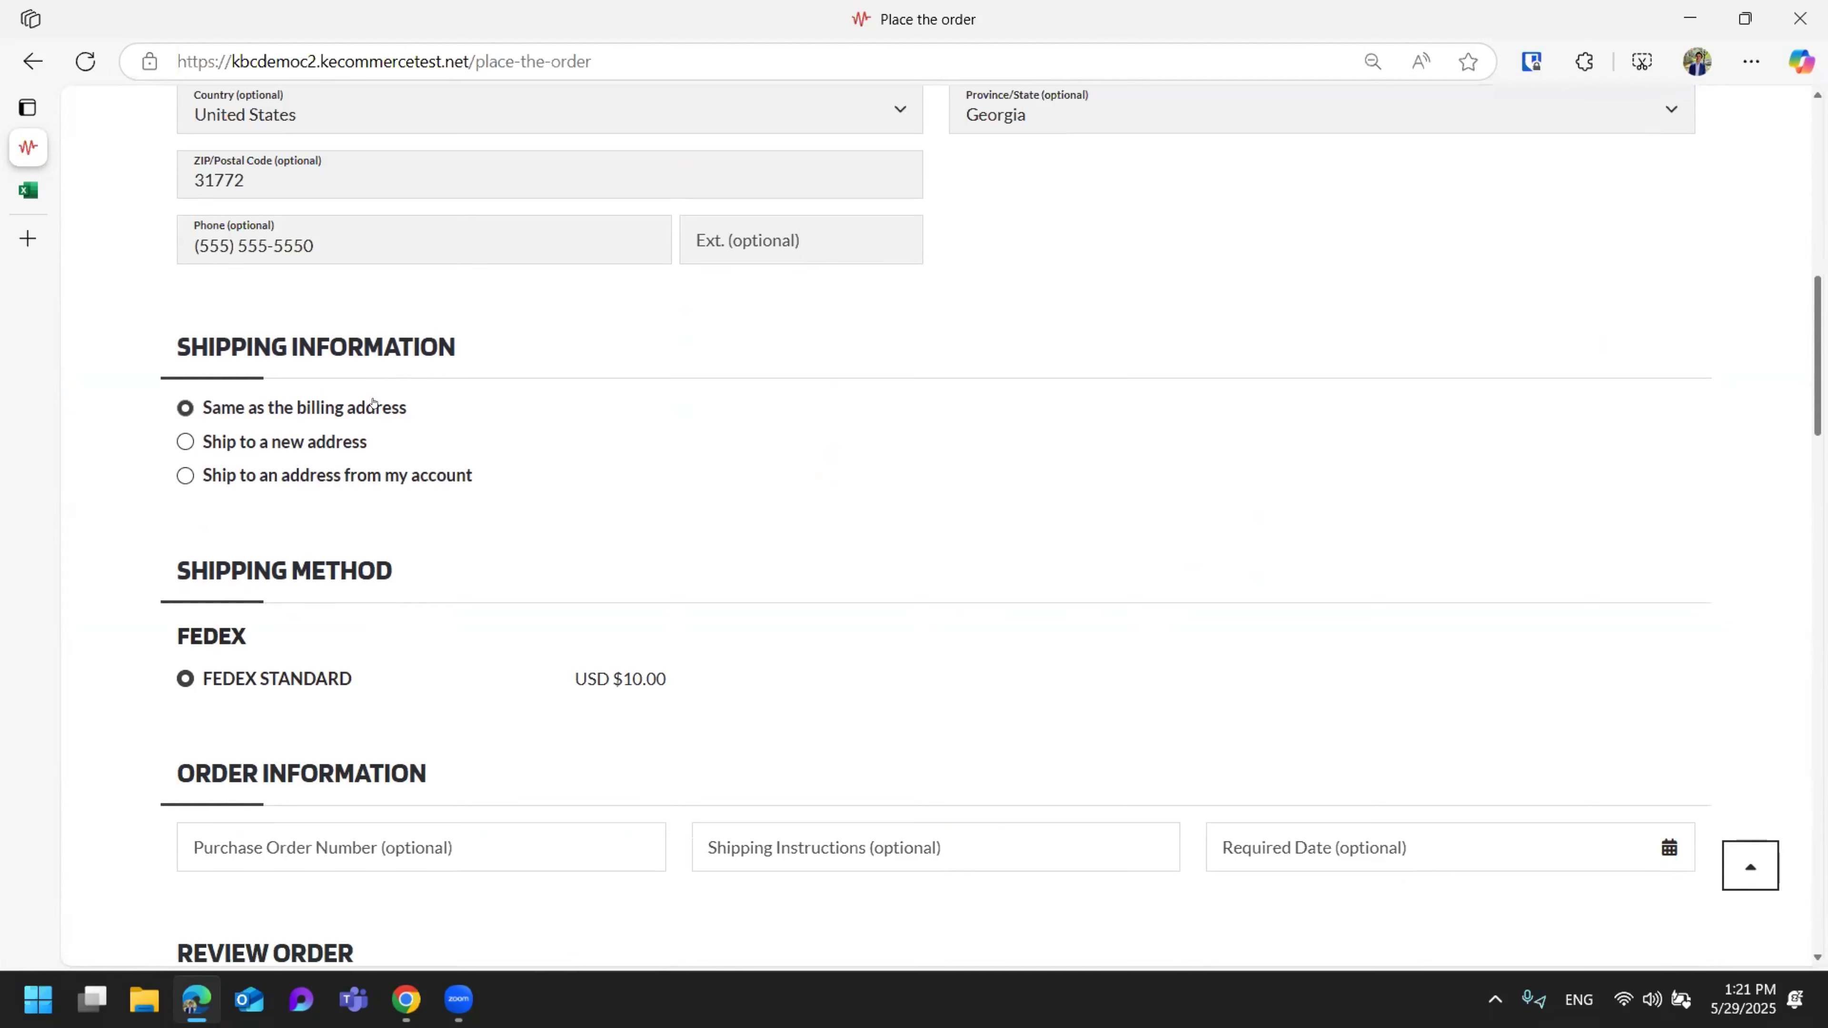
scroll(113, 496, "down", 1)
scroll(119, 496, "down", 1)
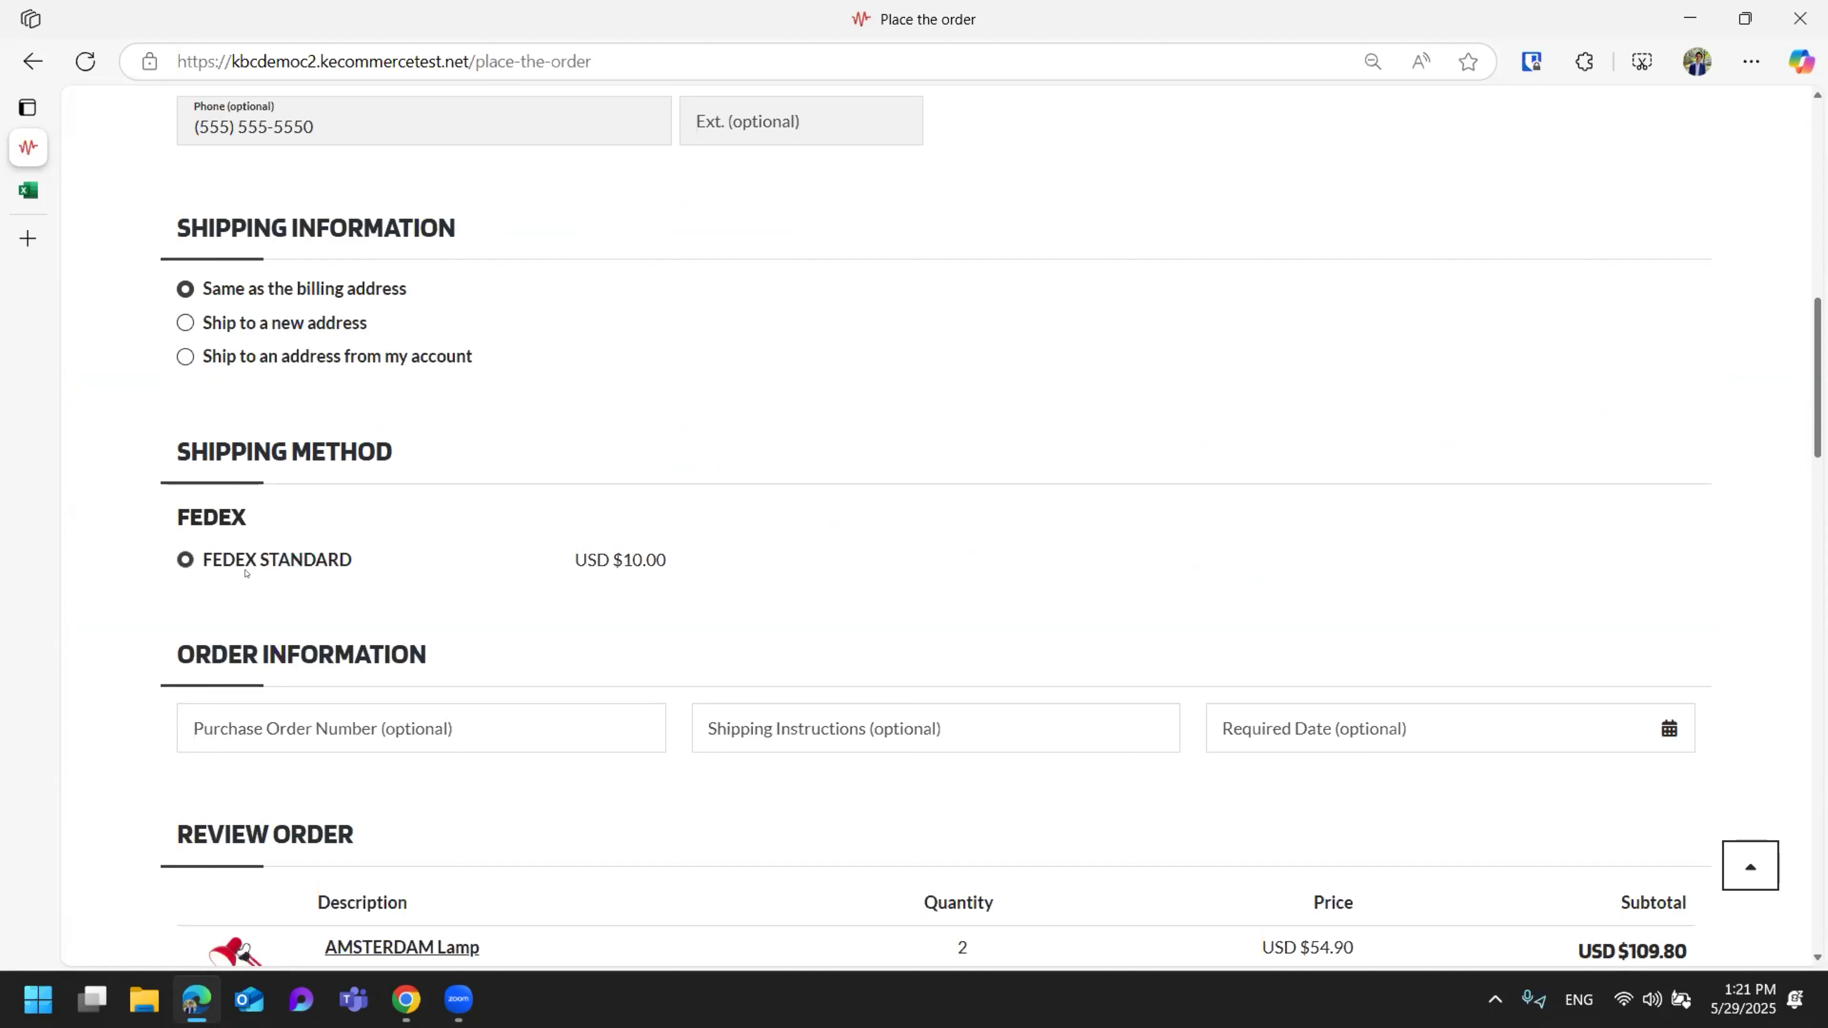
Examine the shipping method section, including the FEDEX STANDARD option and its shipping rate.
left_click_drag(416, 463, 173, 460)
left_click(128, 556)
scroll(93, 568, "down", 3)
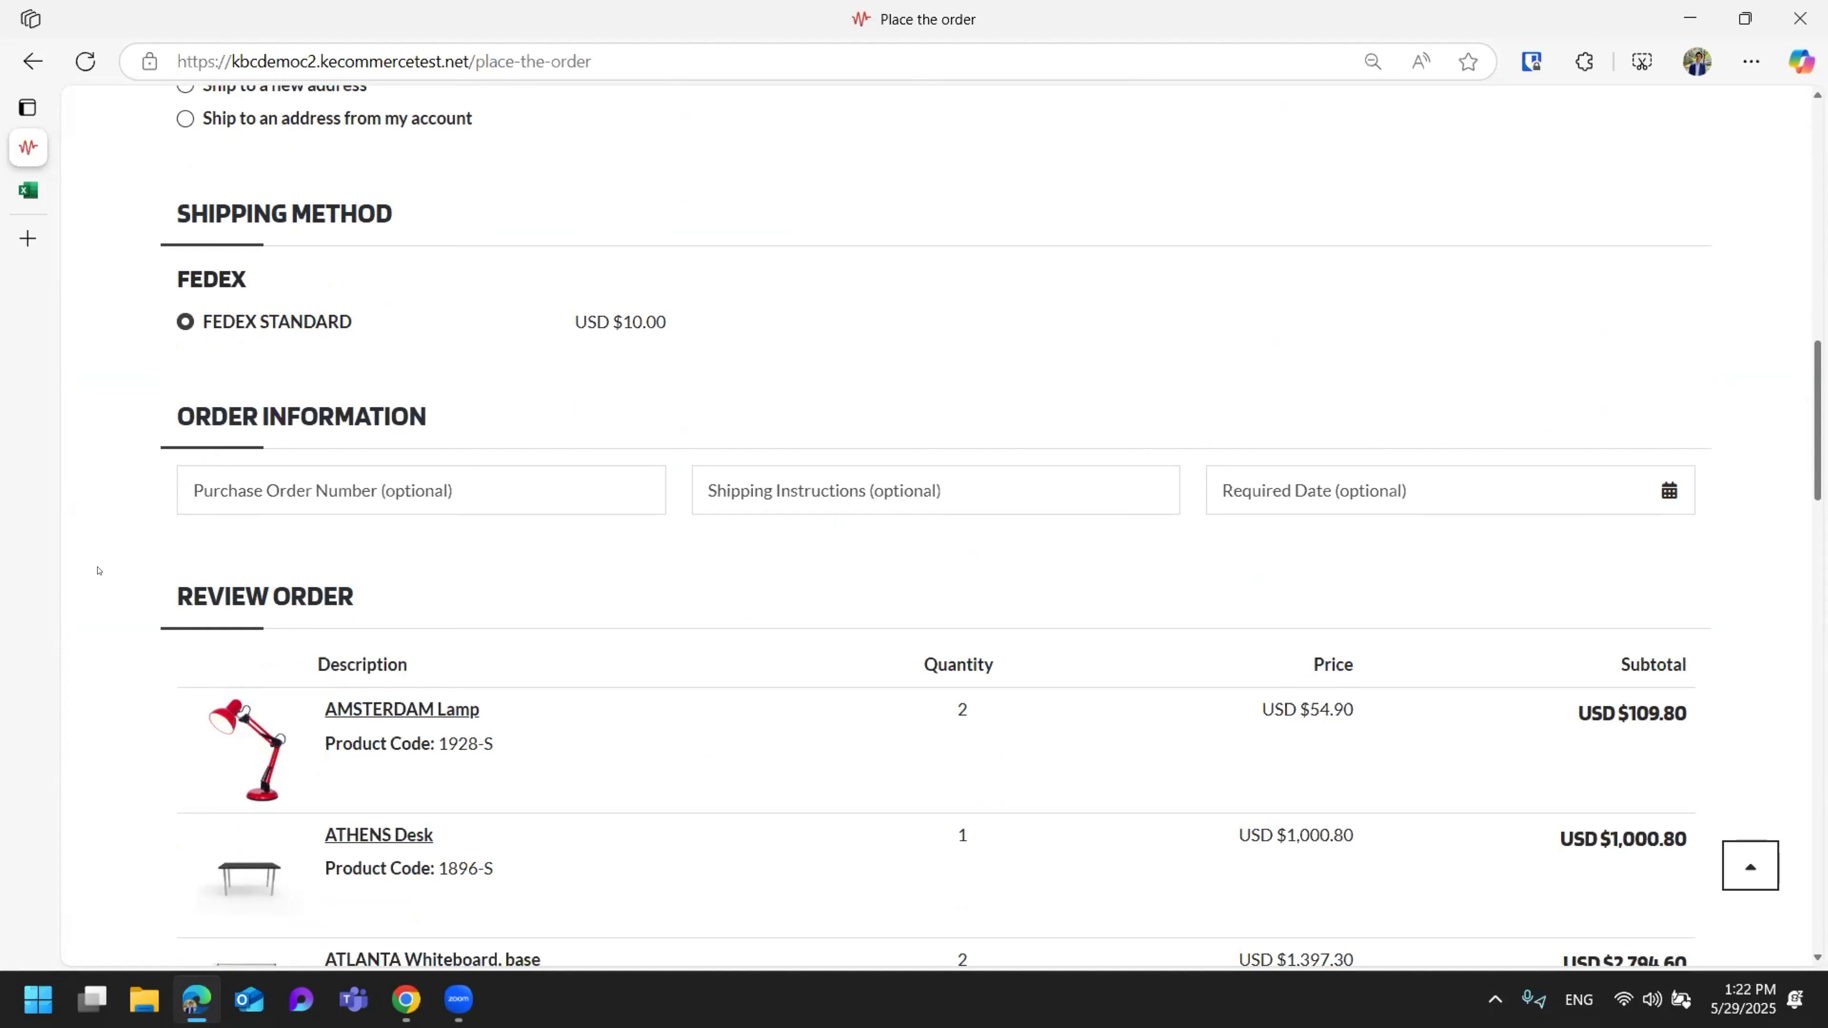
left_click_drag(712, 321, 572, 322)
left_click(840, 325)
left_click_drag(669, 322, 572, 322)
left_click(901, 327)
left_click_drag(678, 327, 572, 323)
left_click(812, 327)
left_click_drag(171, 216, 424, 220)
left_click(615, 224)
Review the ordered products, the subtotal, shipping and tax breakdown, and the coupon and payment sections.
scroll(127, 498, "down", 10)
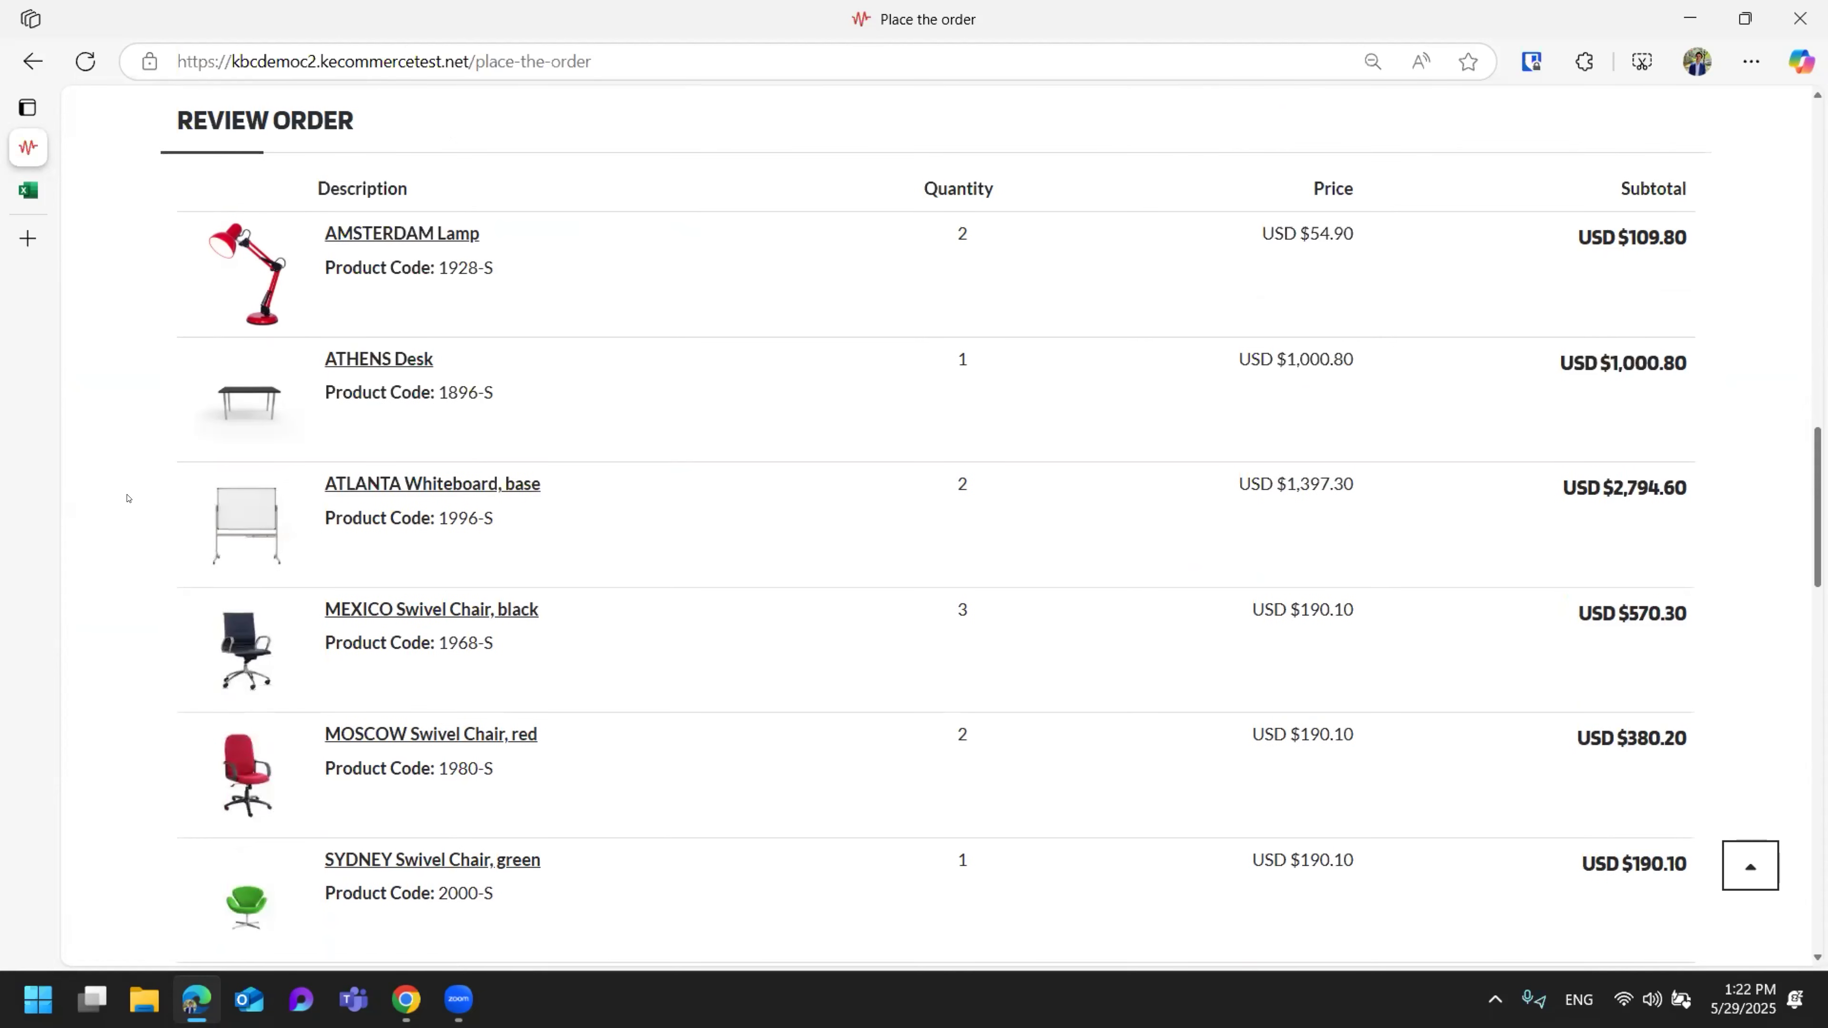
scroll(645, 706, "down", 3)
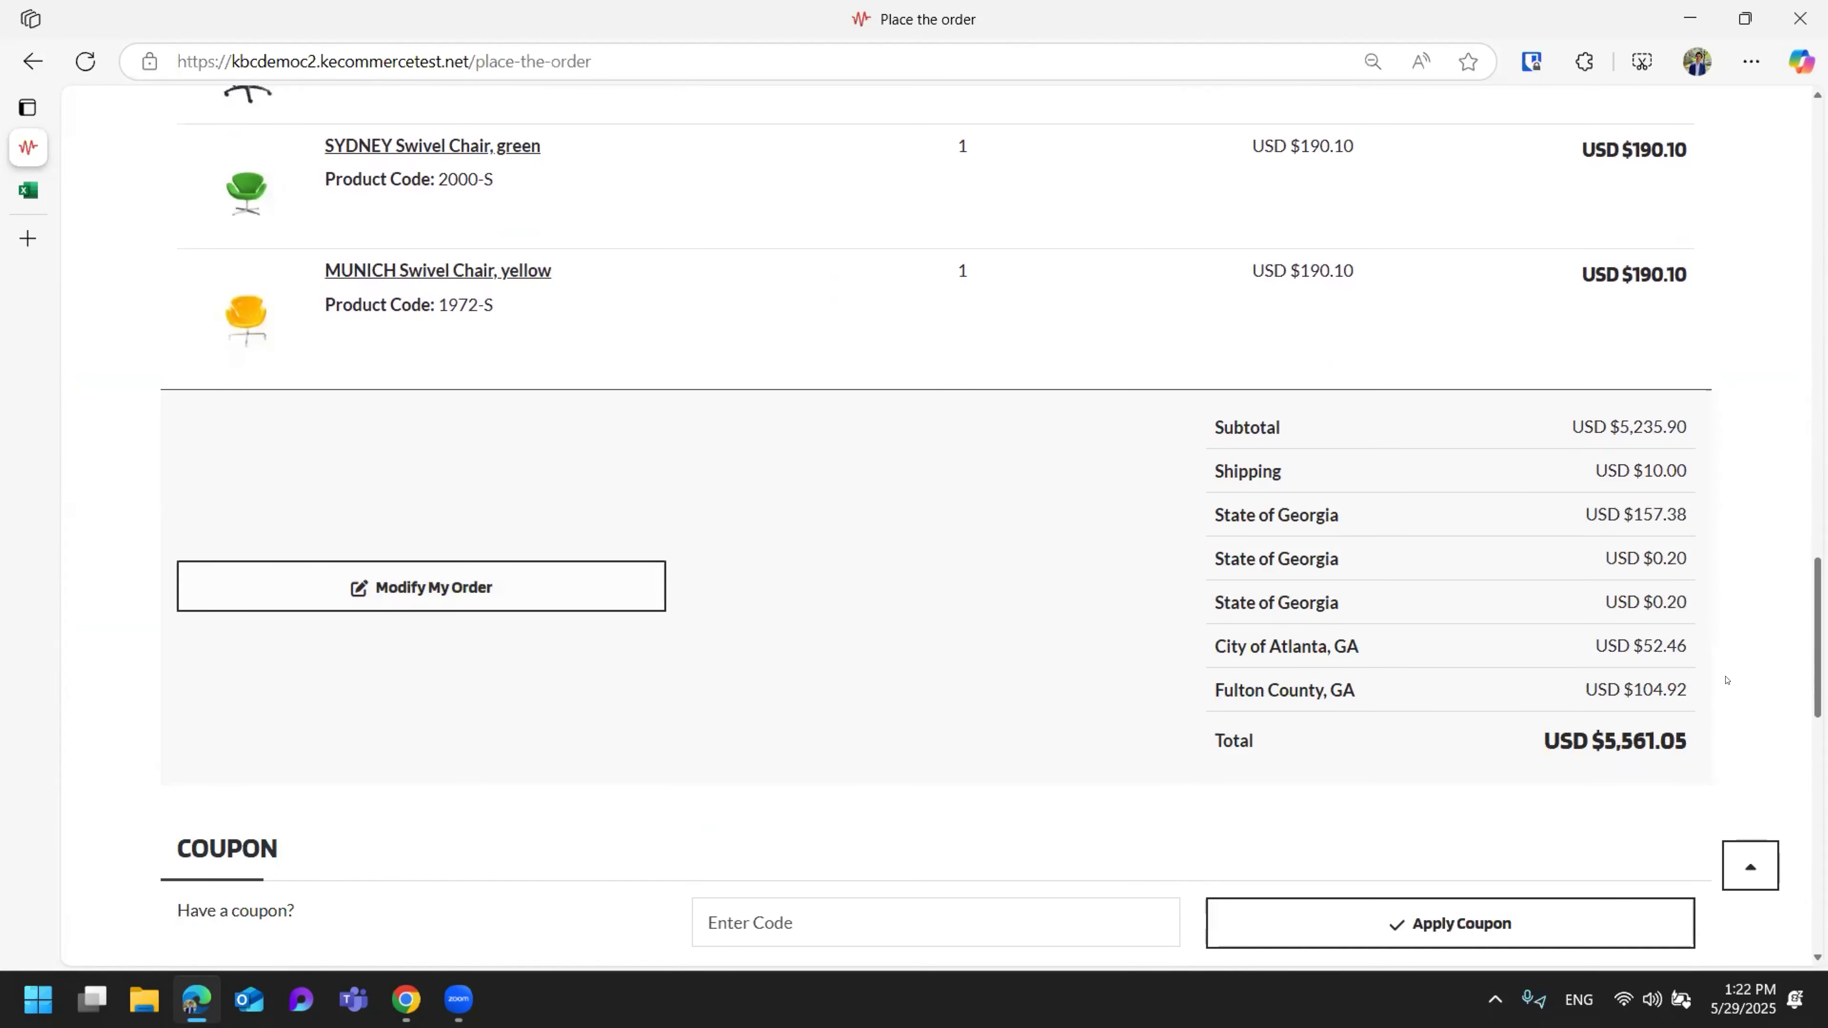
left_click_drag(1650, 664, 1437, 416)
left_click(1683, 431)
scroll(1725, 494, "down", 3)
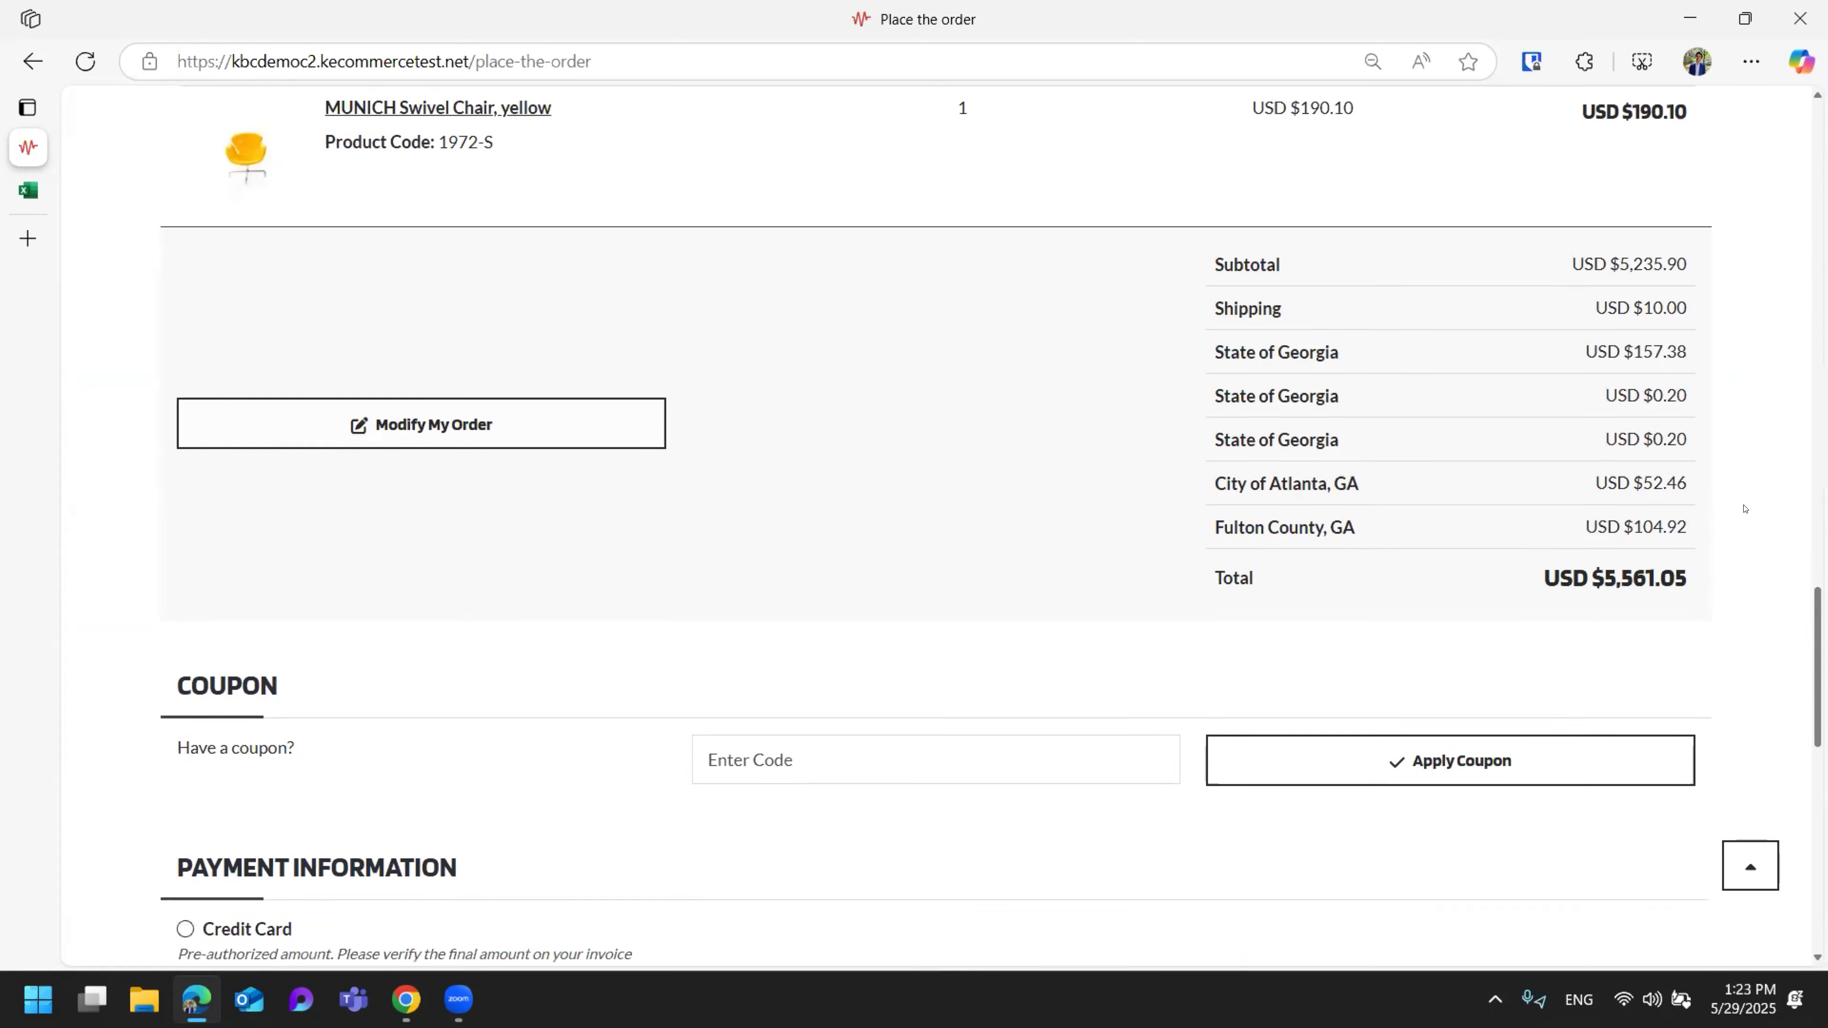
left_click_drag(1571, 404, 1209, 180)
left_click(1742, 557)
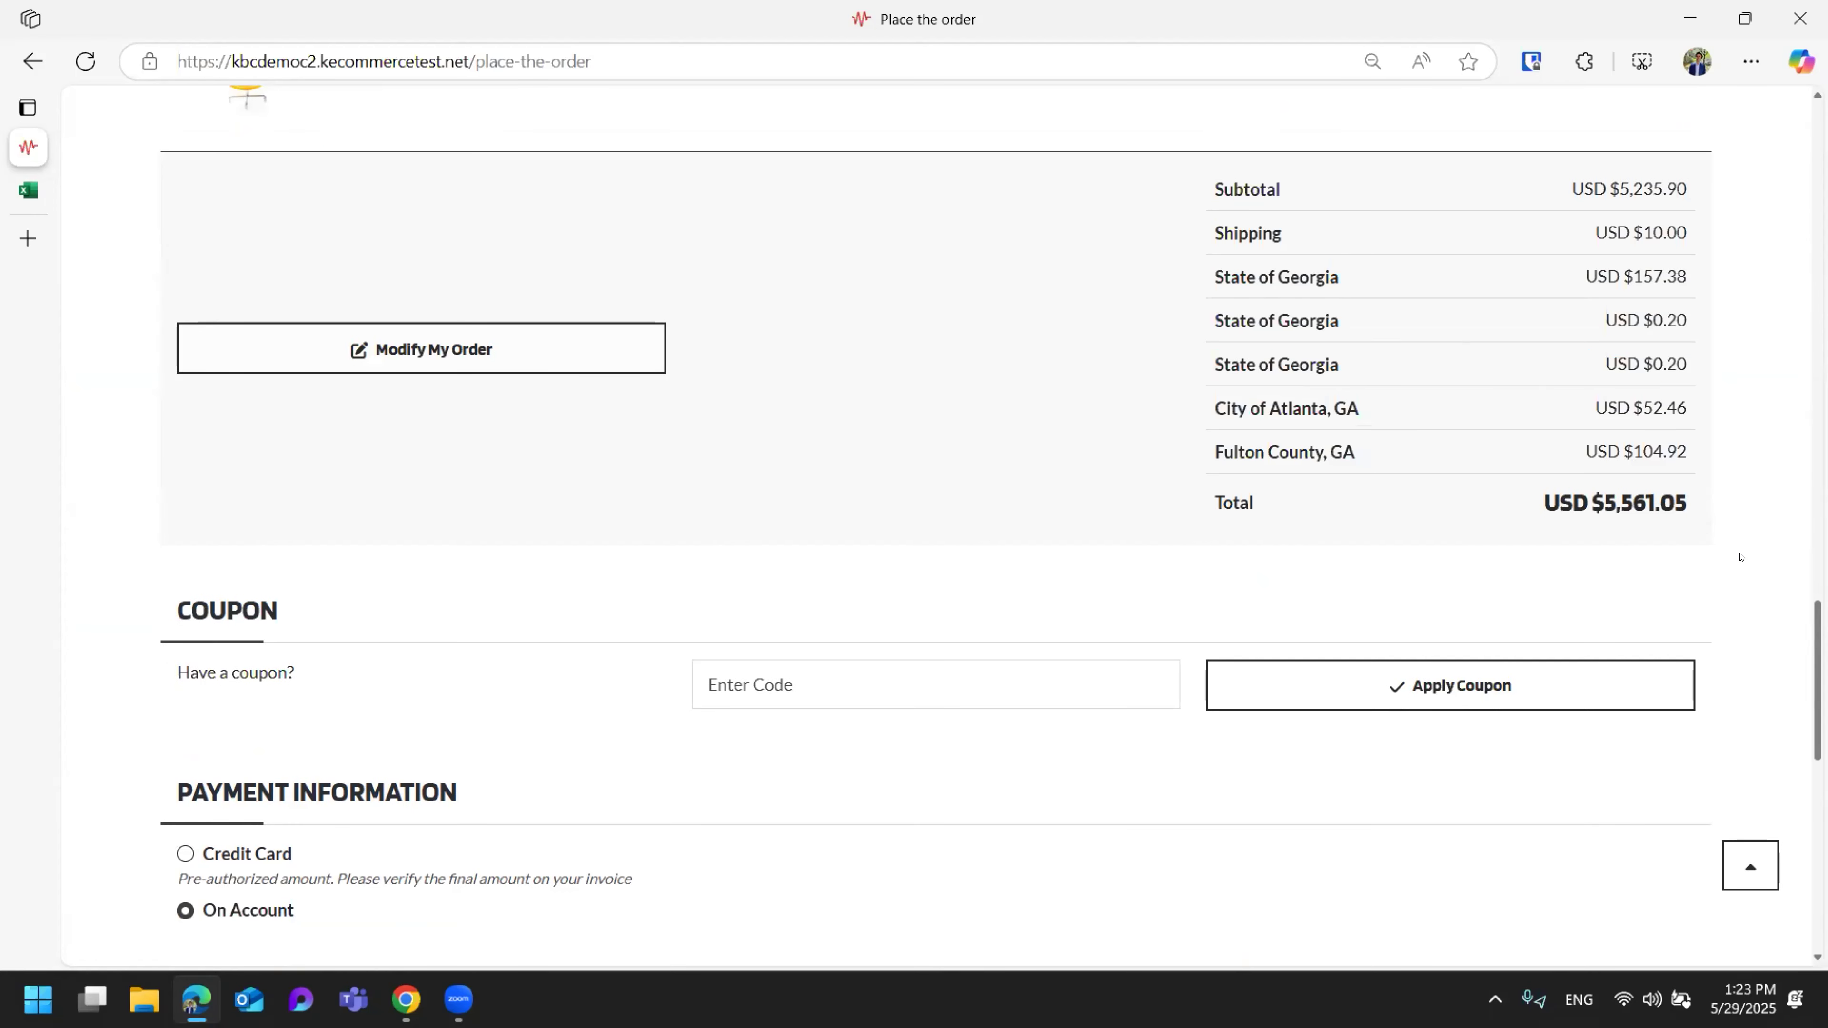
Examine the payment information section, previewing the saved card details for Credit Card and returning the payment method to On Account.
scroll(1734, 590, "down", 2)
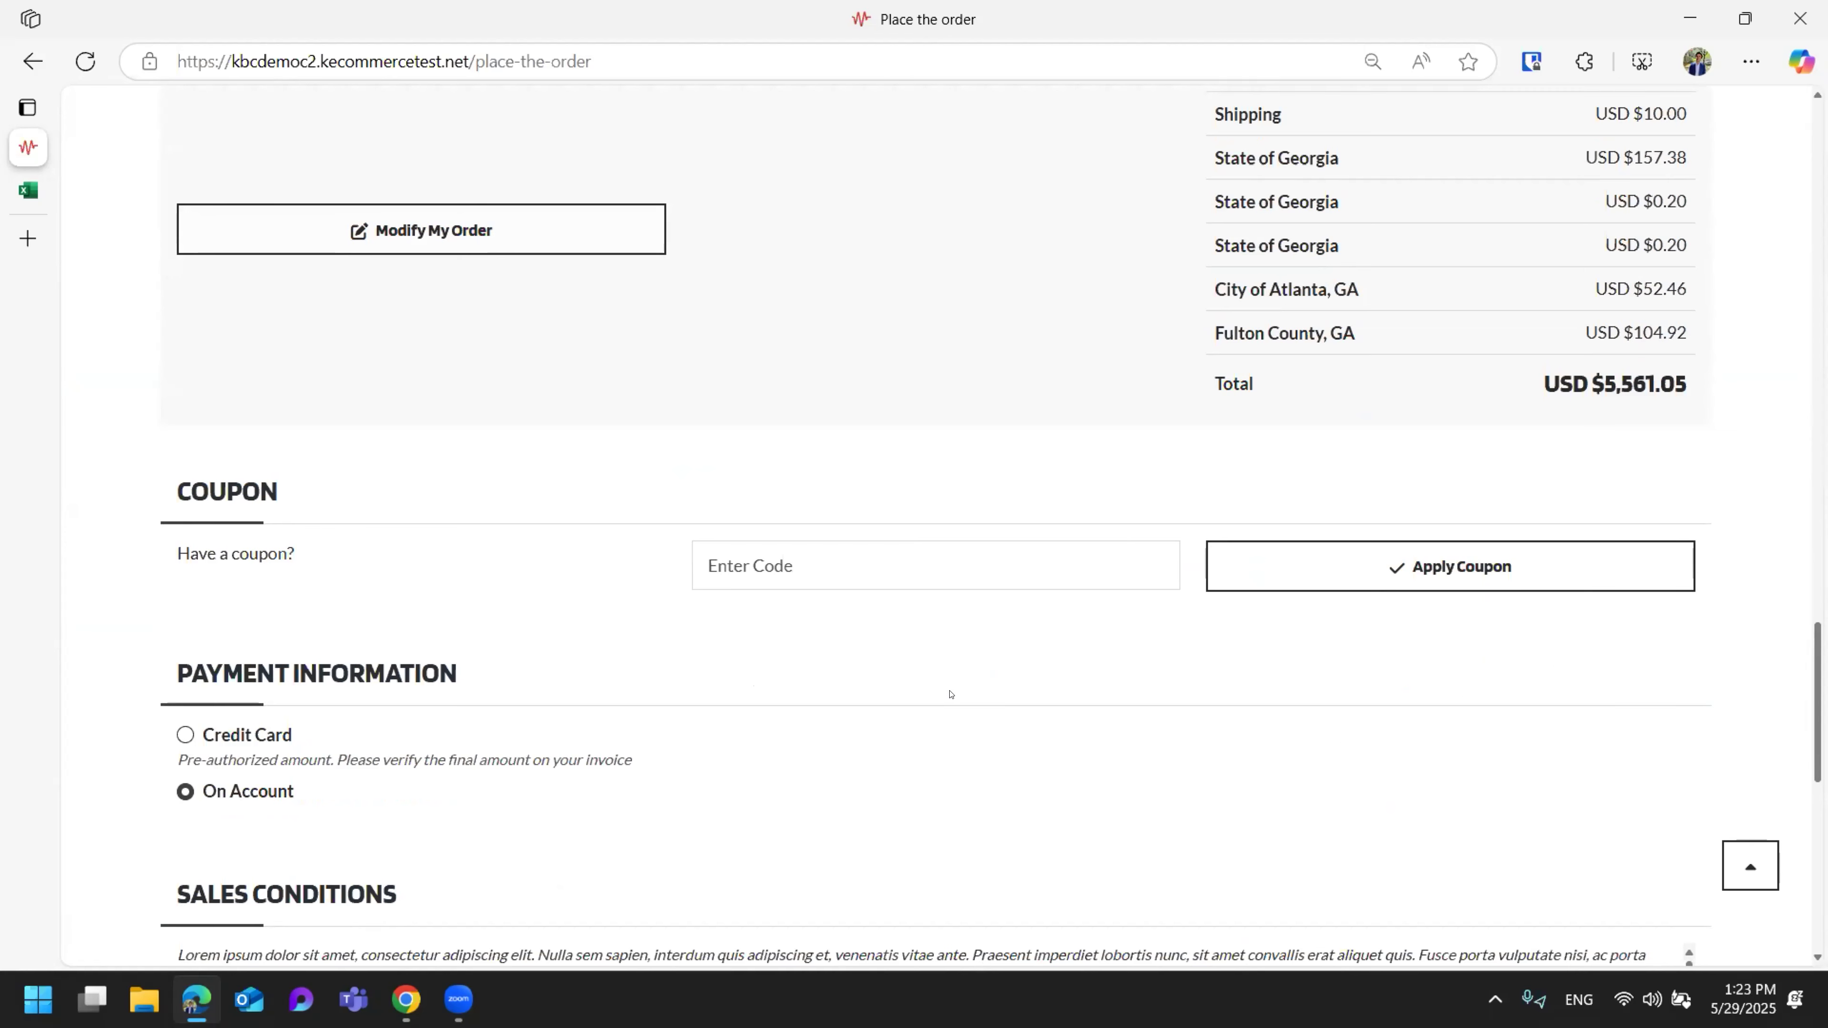
scroll(948, 696, "down", 4)
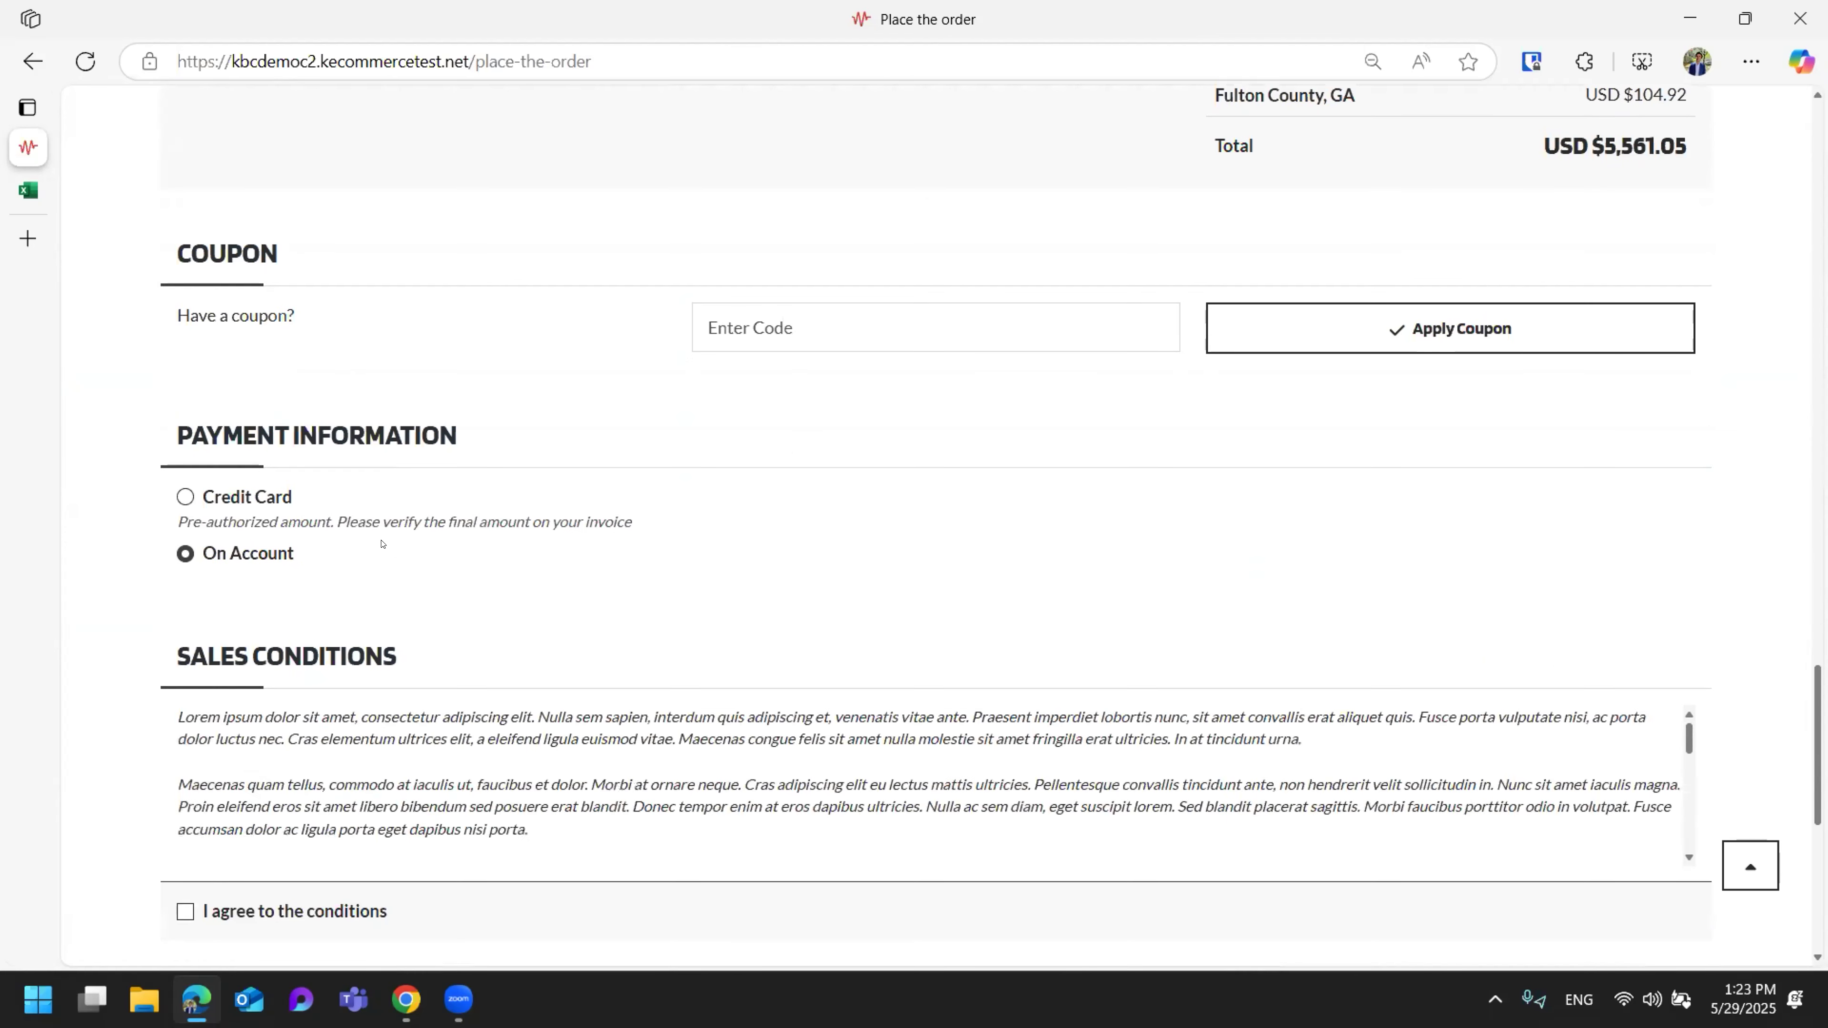
scroll(381, 543, "down", 2)
triple_click(216, 322)
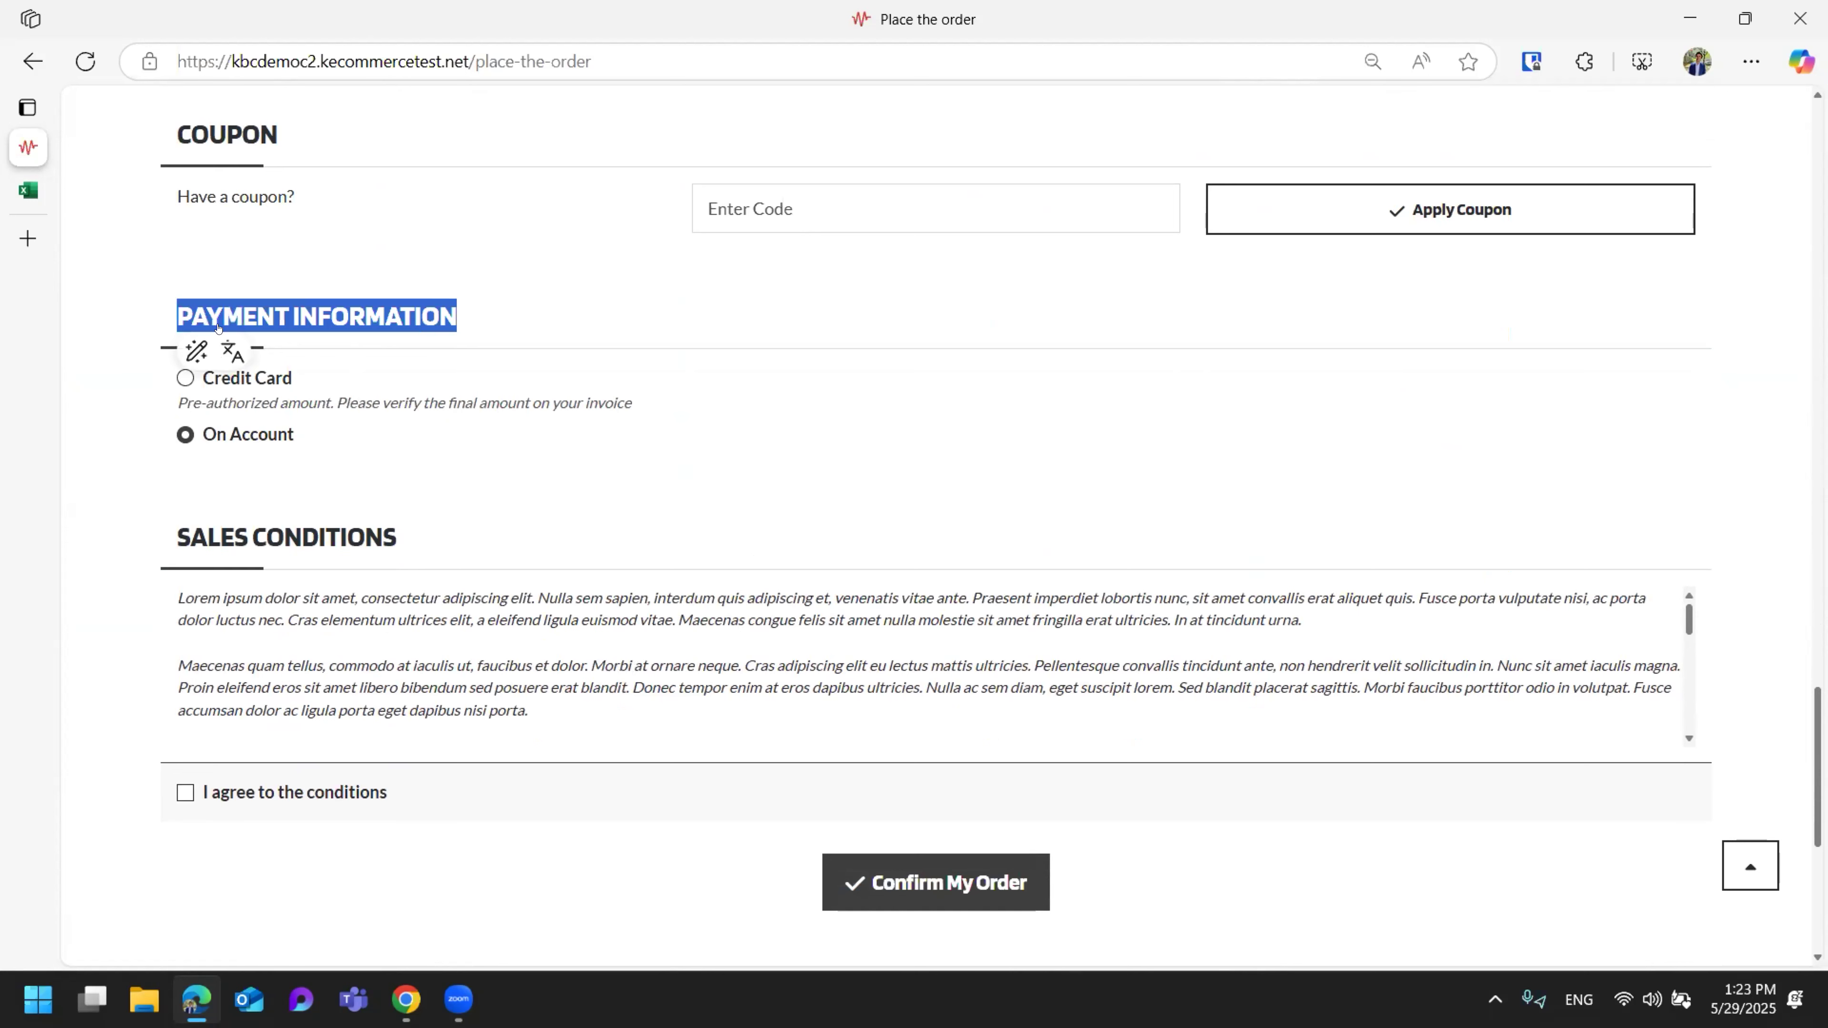
left_click(719, 328)
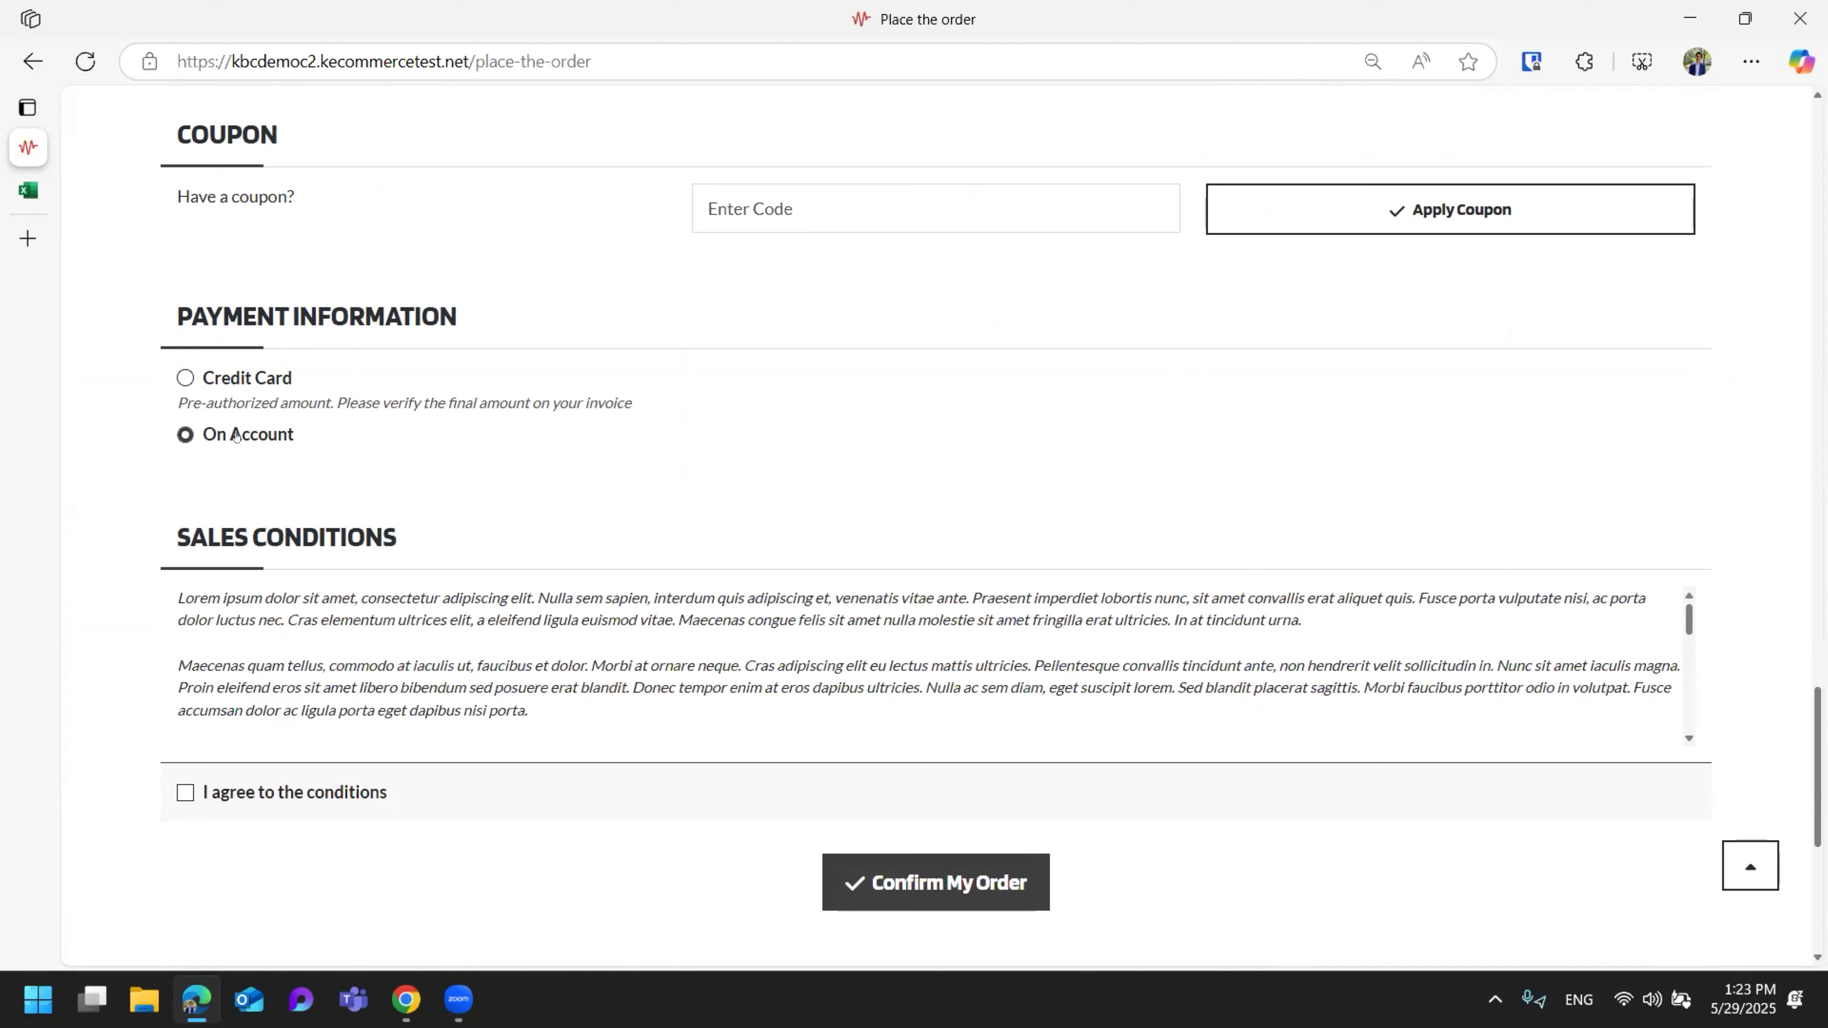
triple_click(263, 435)
left_click(138, 506)
left_click(223, 378)
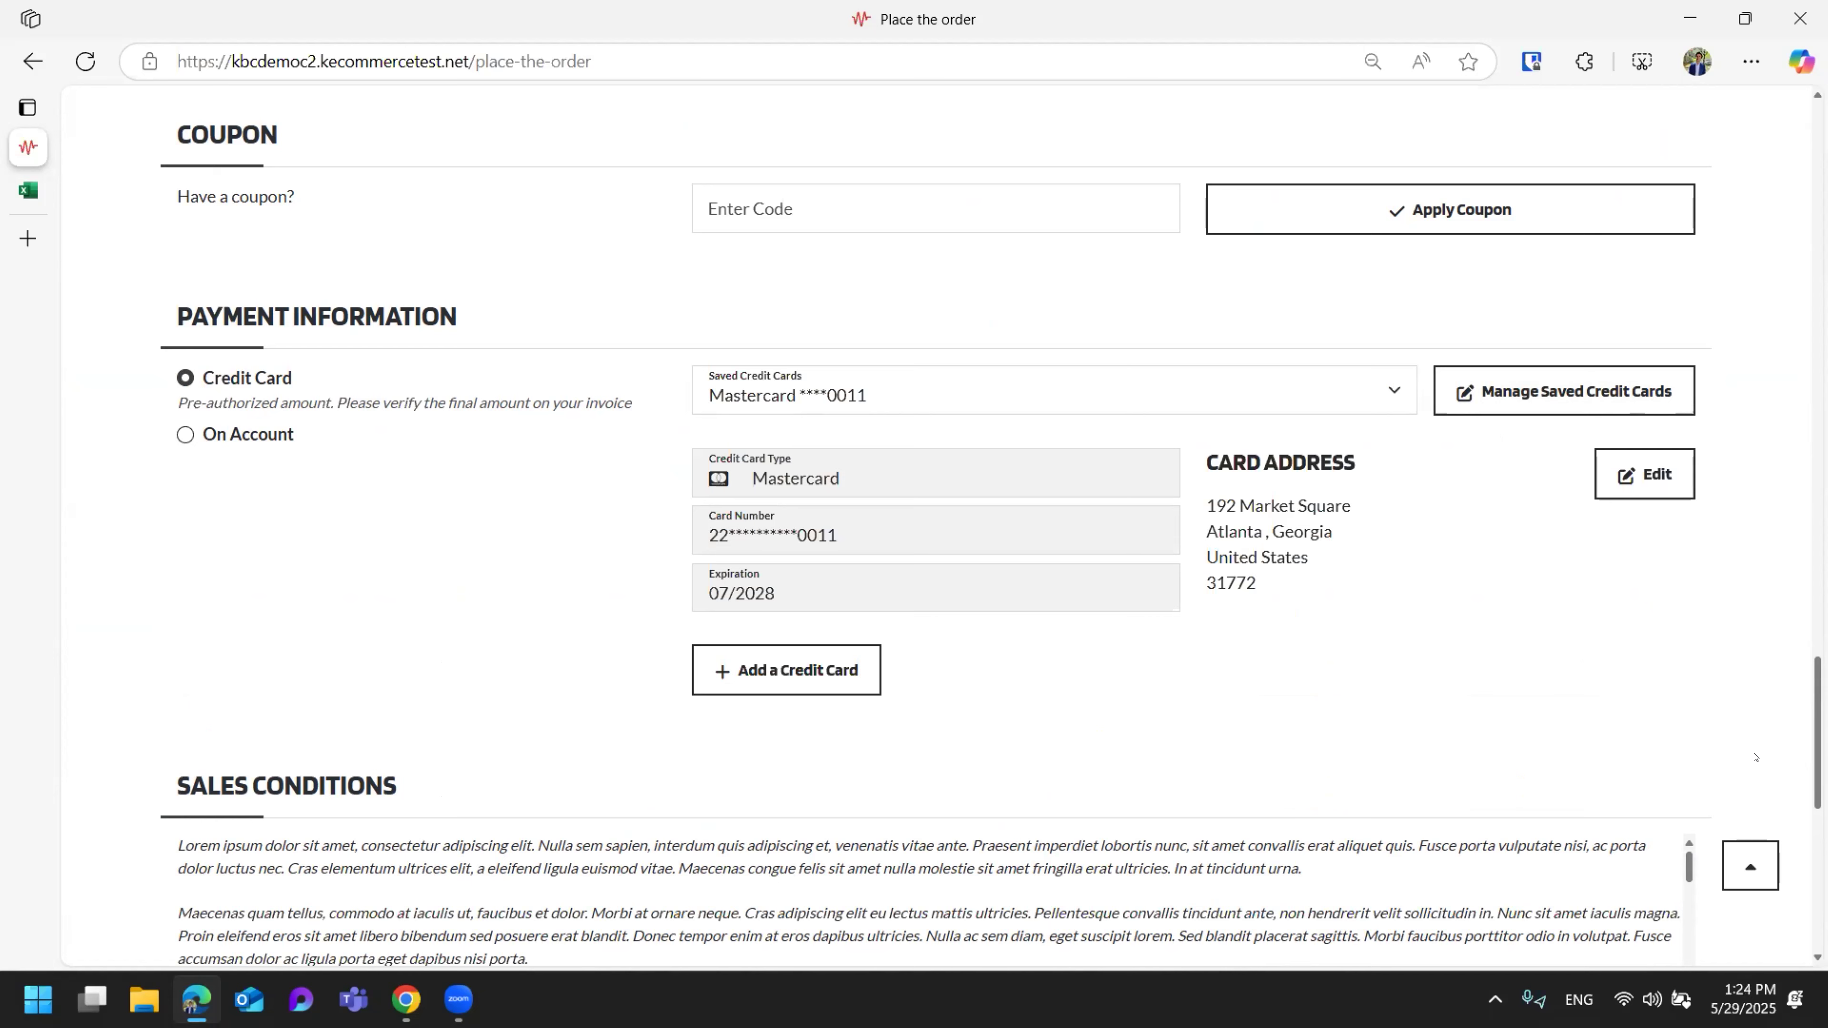
left_click(185, 434)
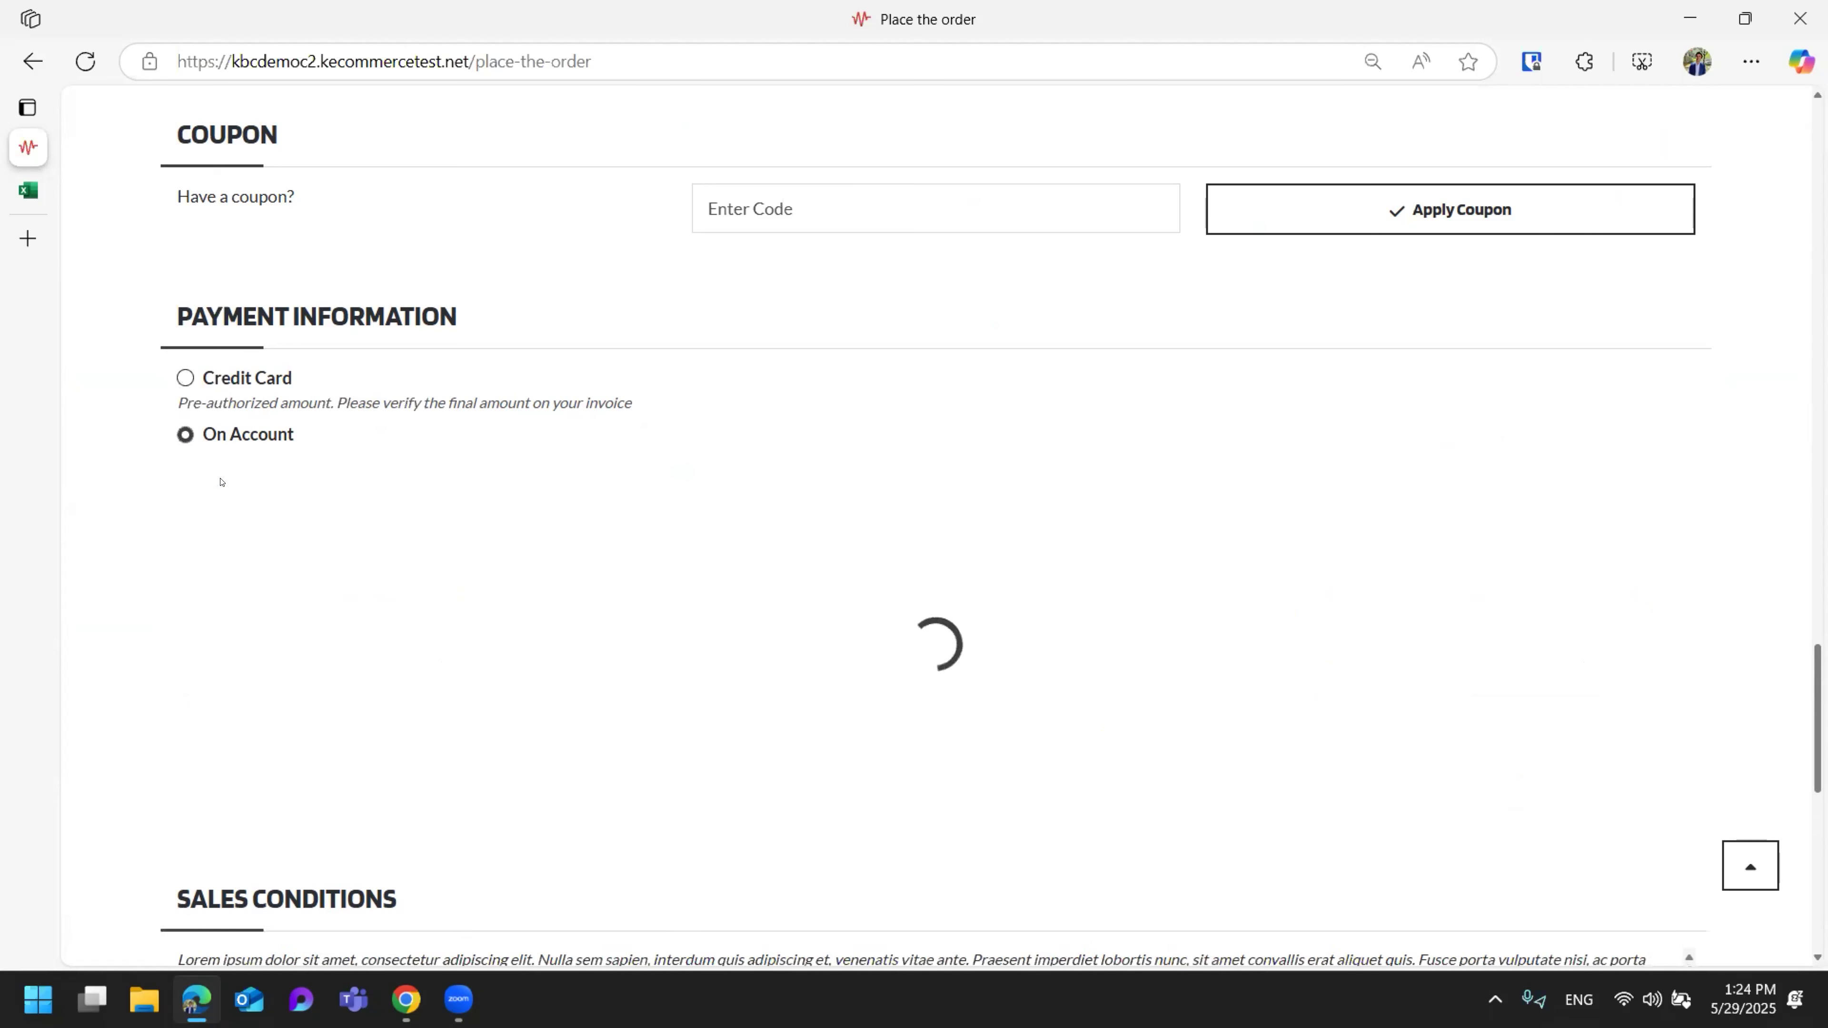
Agree to the sales conditions and confirm the order.
scroll(216, 571, "down", 3)
left_click(208, 561)
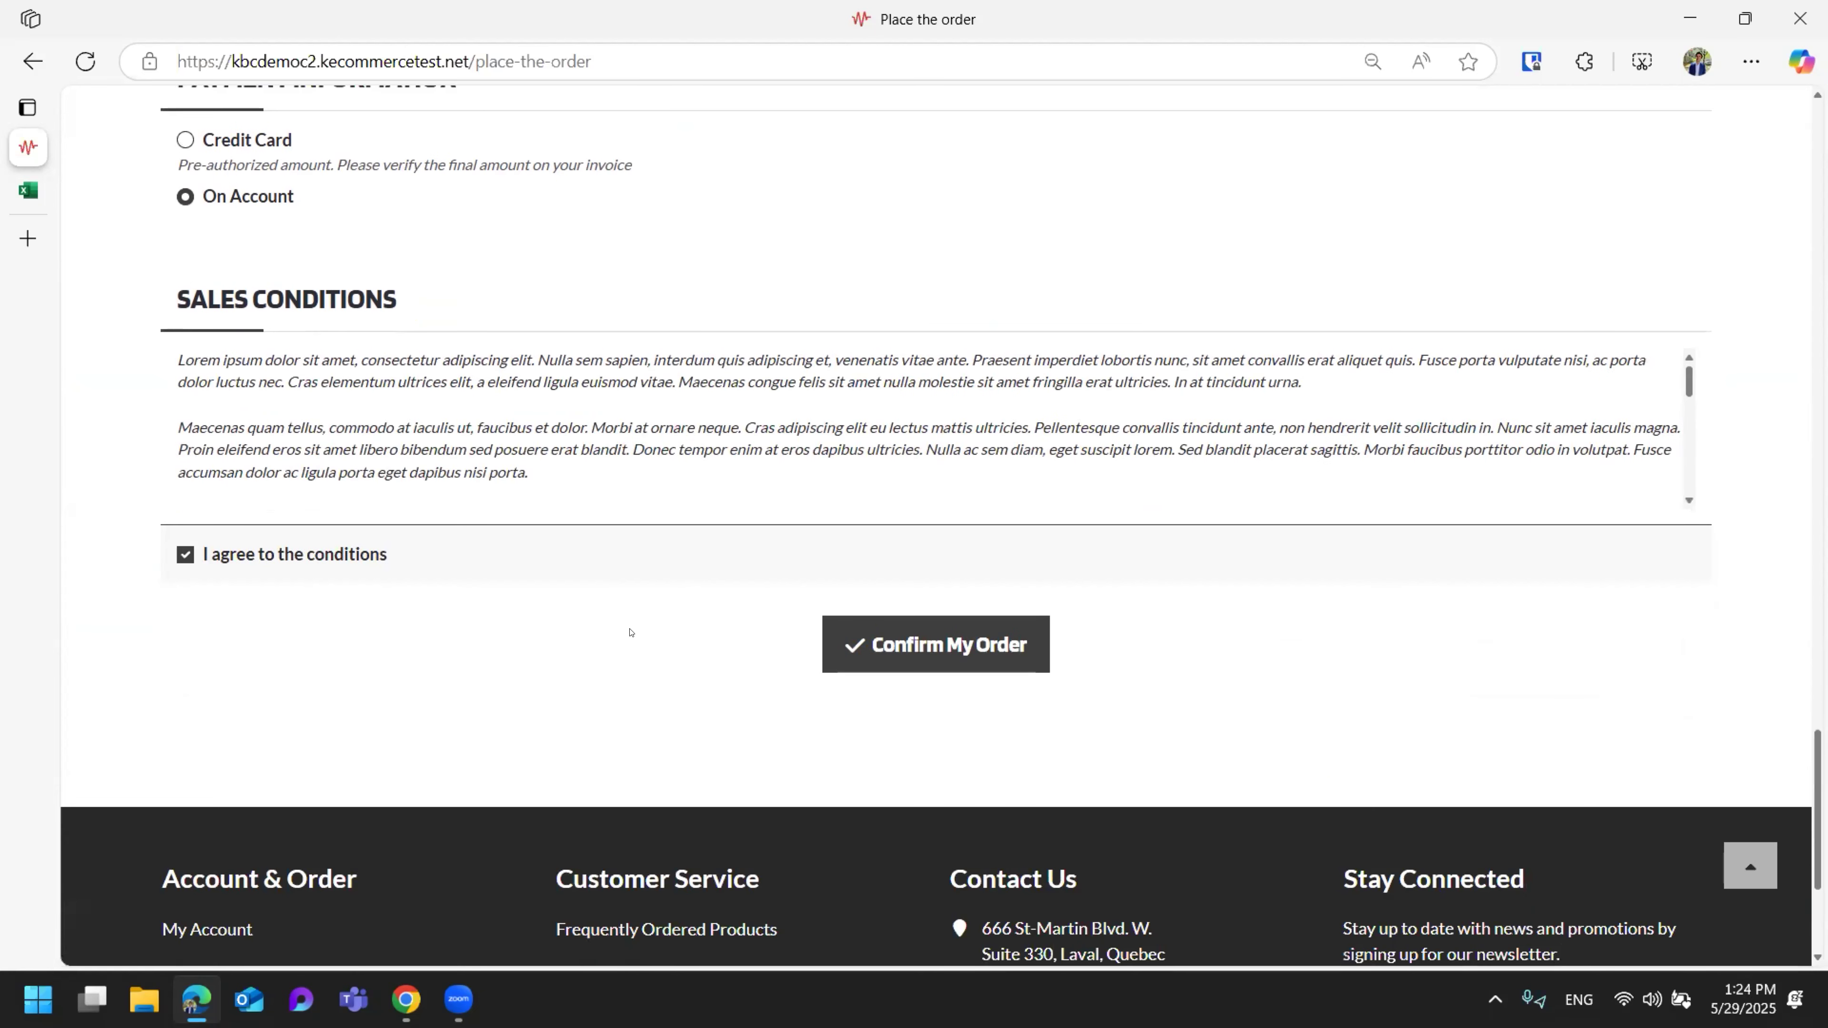
left_click(994, 659)
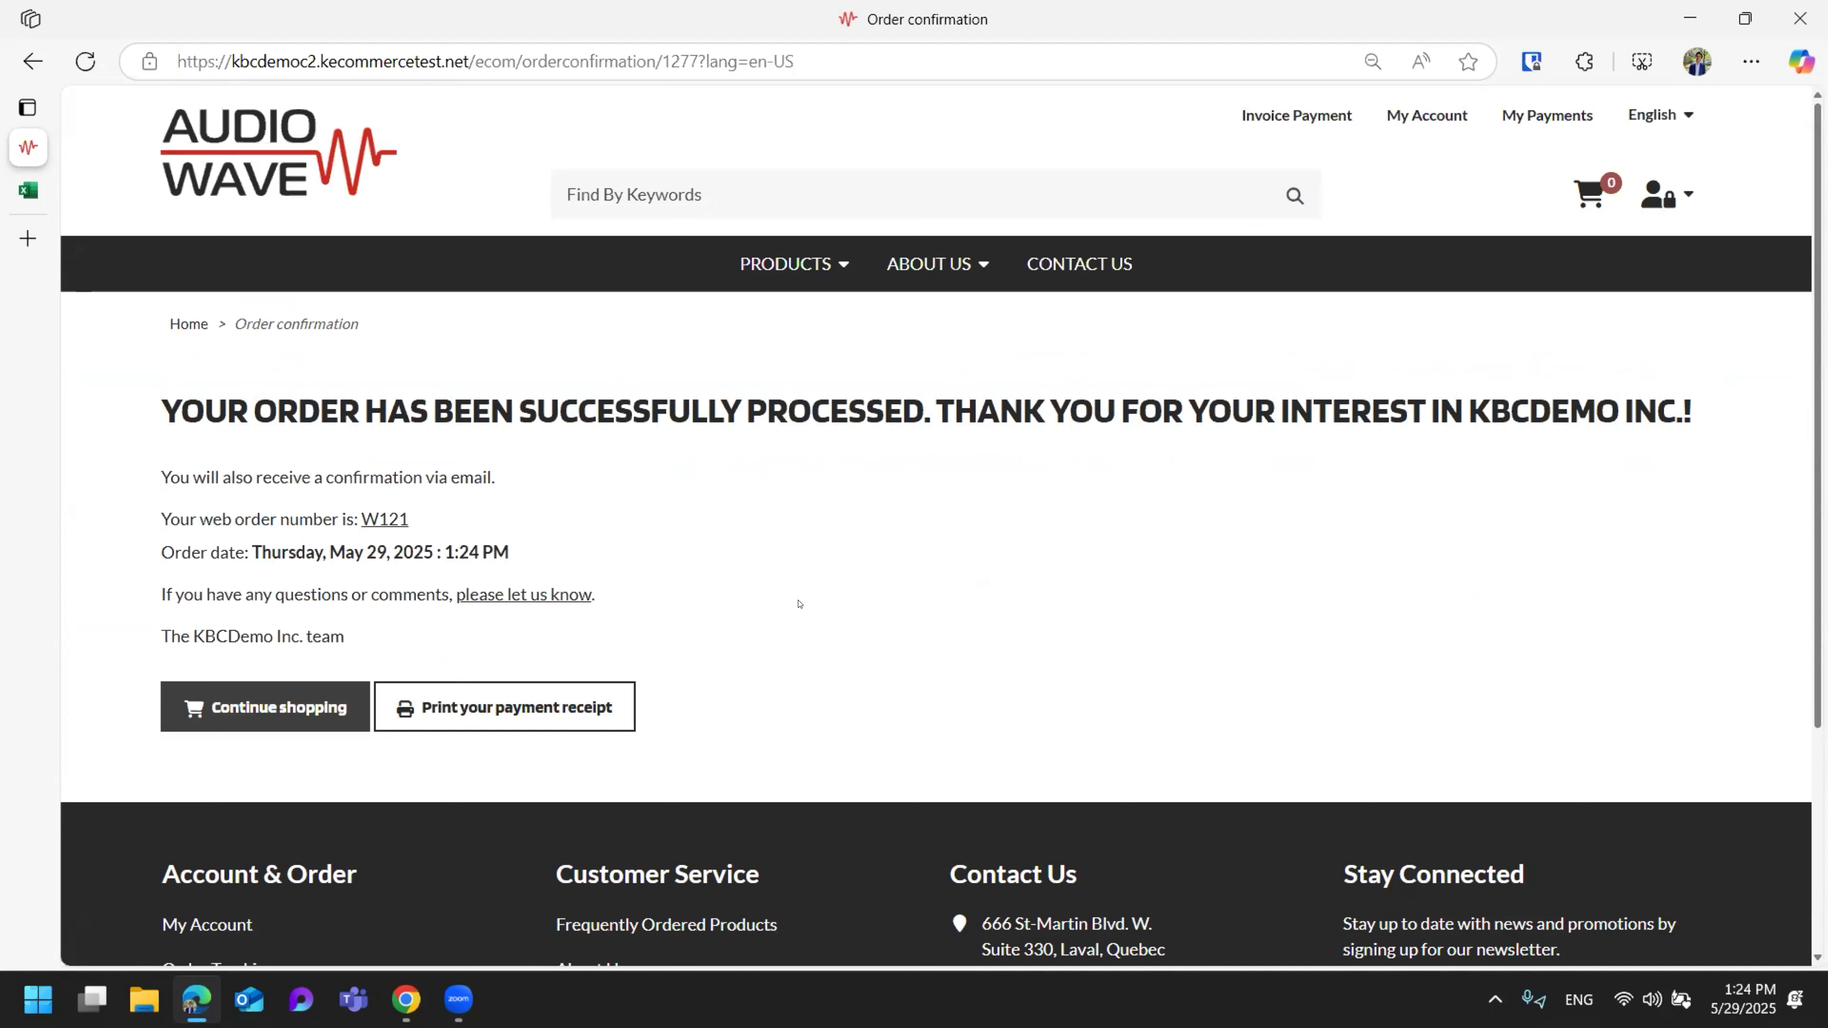
Review the order confirmation message and open the details of the newly placed web order.
left_click_drag(1682, 407, 236, 324)
left_click(558, 421)
left_click(374, 520)
scroll(396, 691, "down", 1)
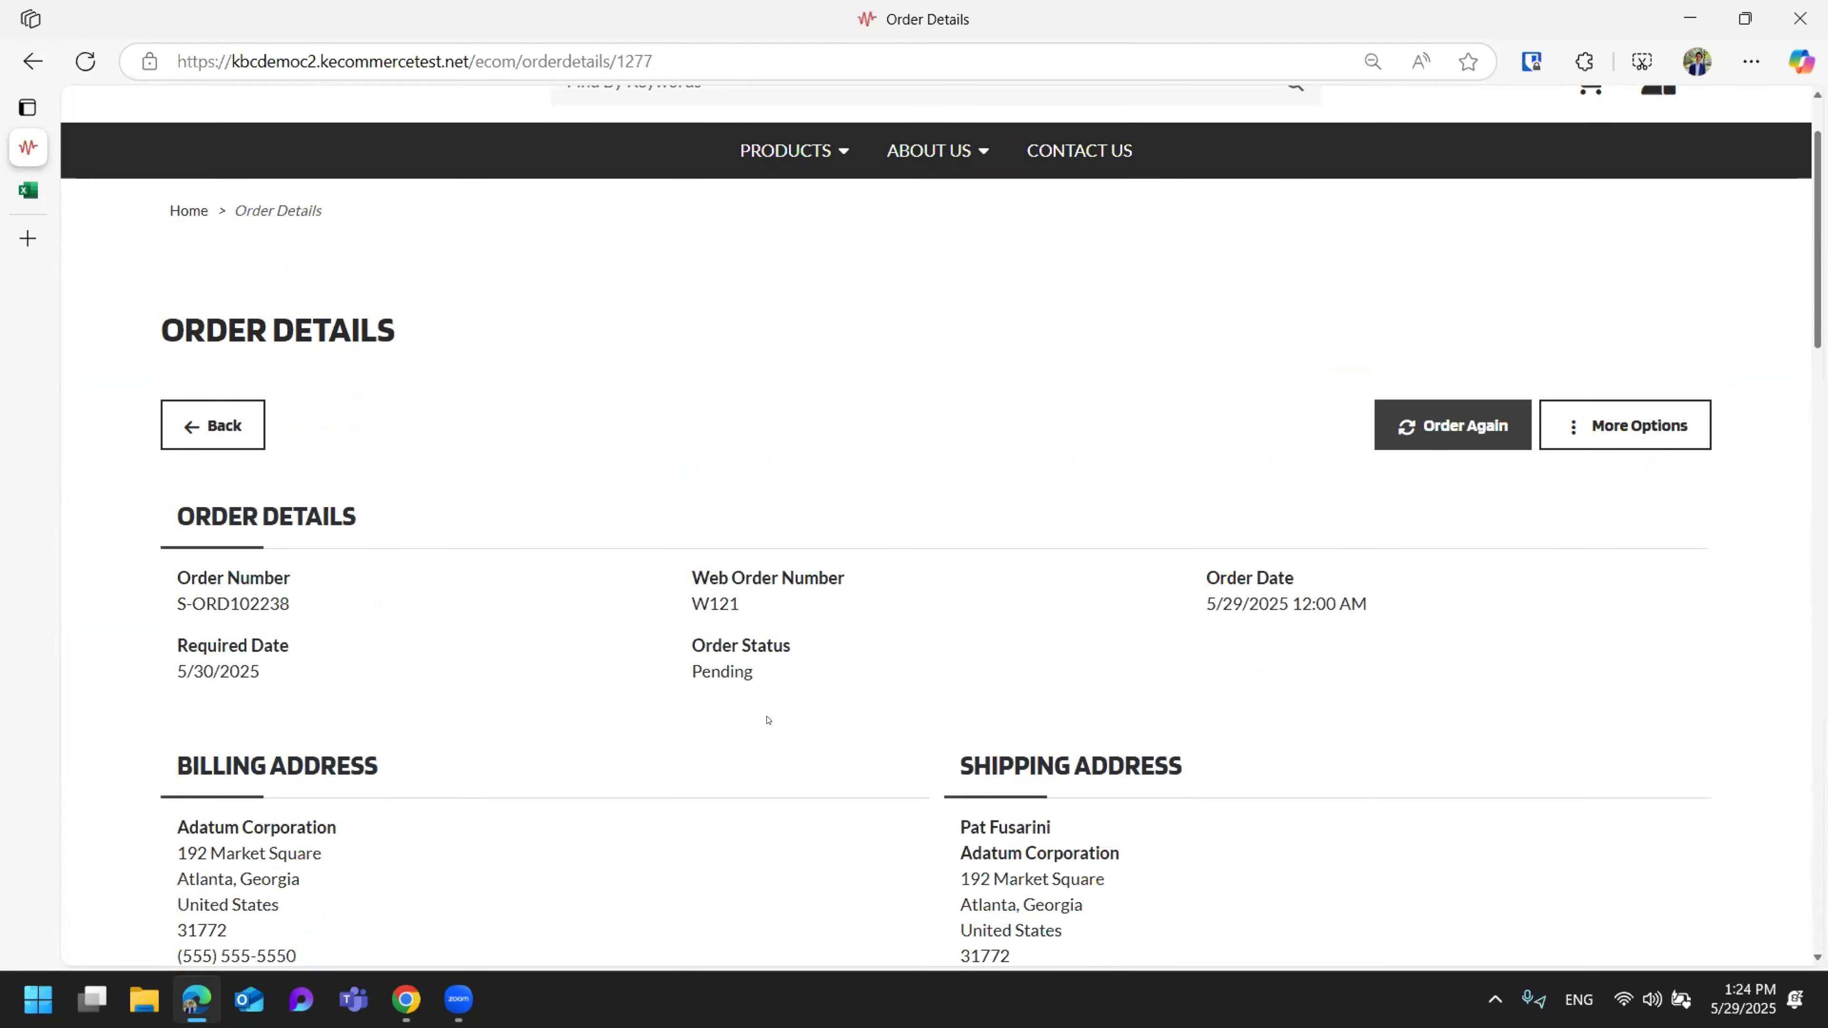
Copy the order number from the order details page.
left_click_drag(290, 598, 153, 599)
key("ctrl+c")
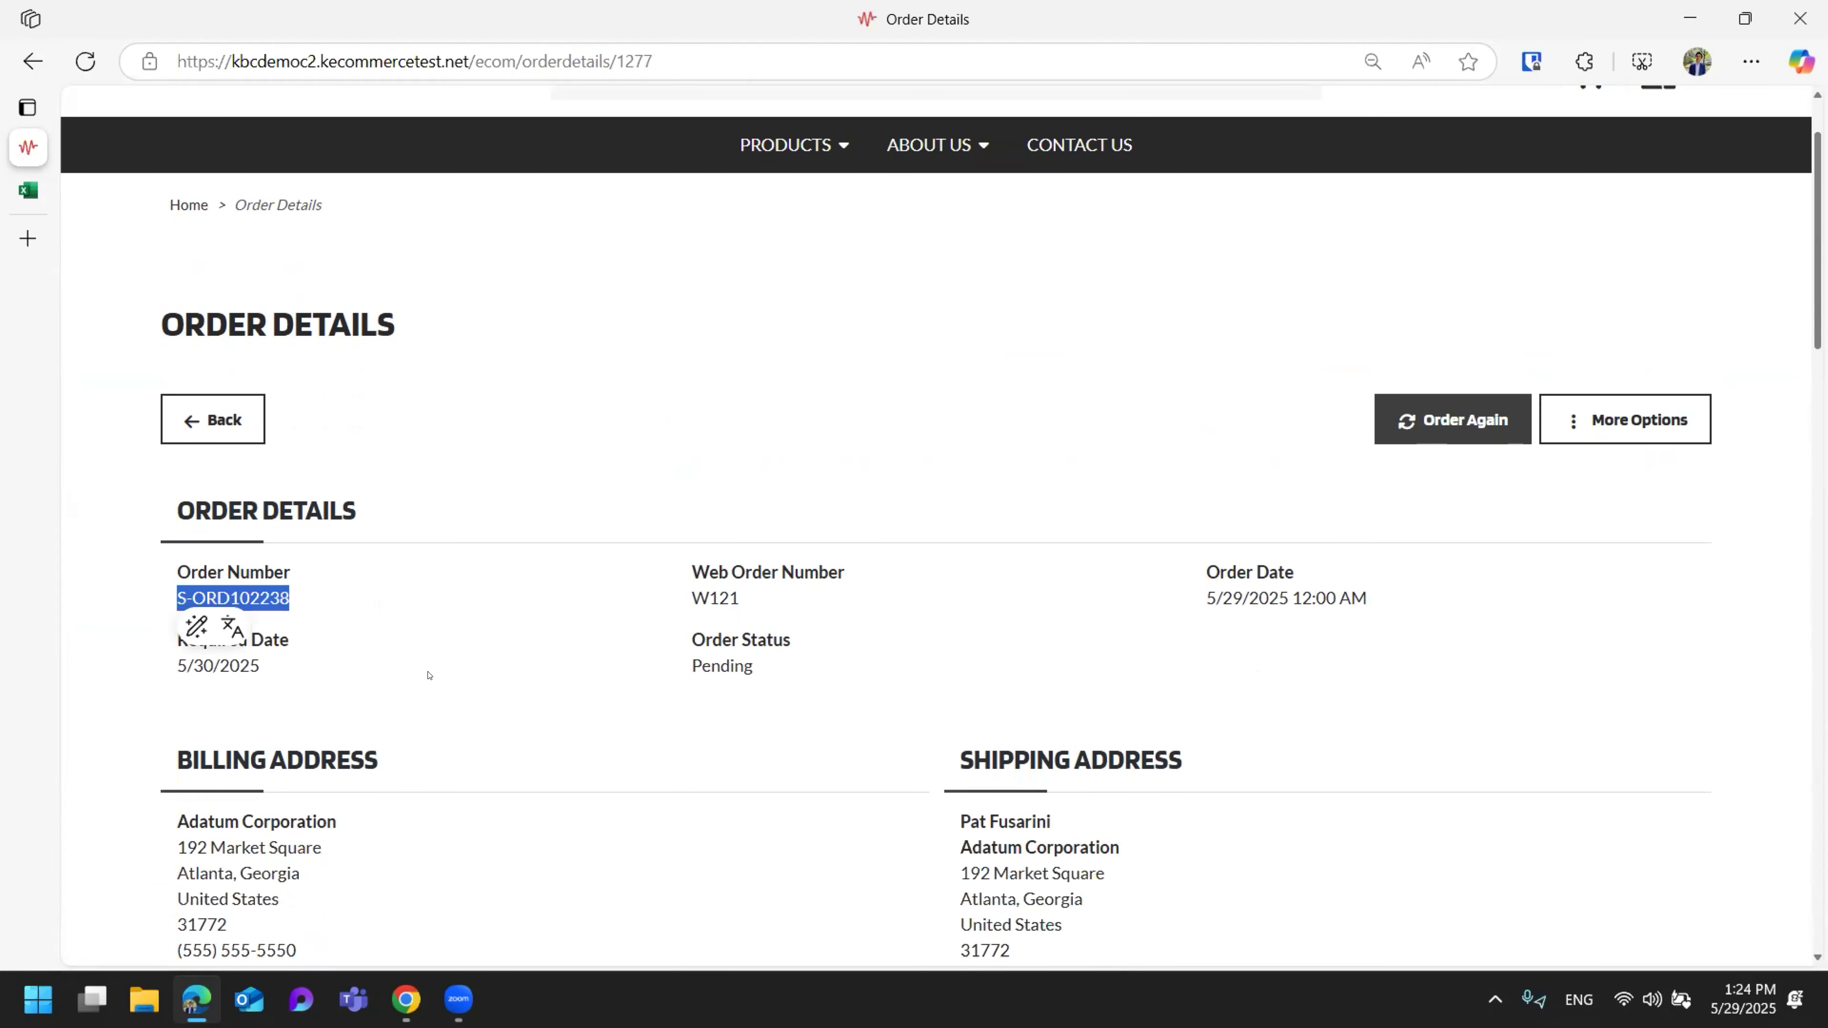
left_click(490, 660)
left_click_drag(219, 597, 295, 599)
left_click(860, 466)
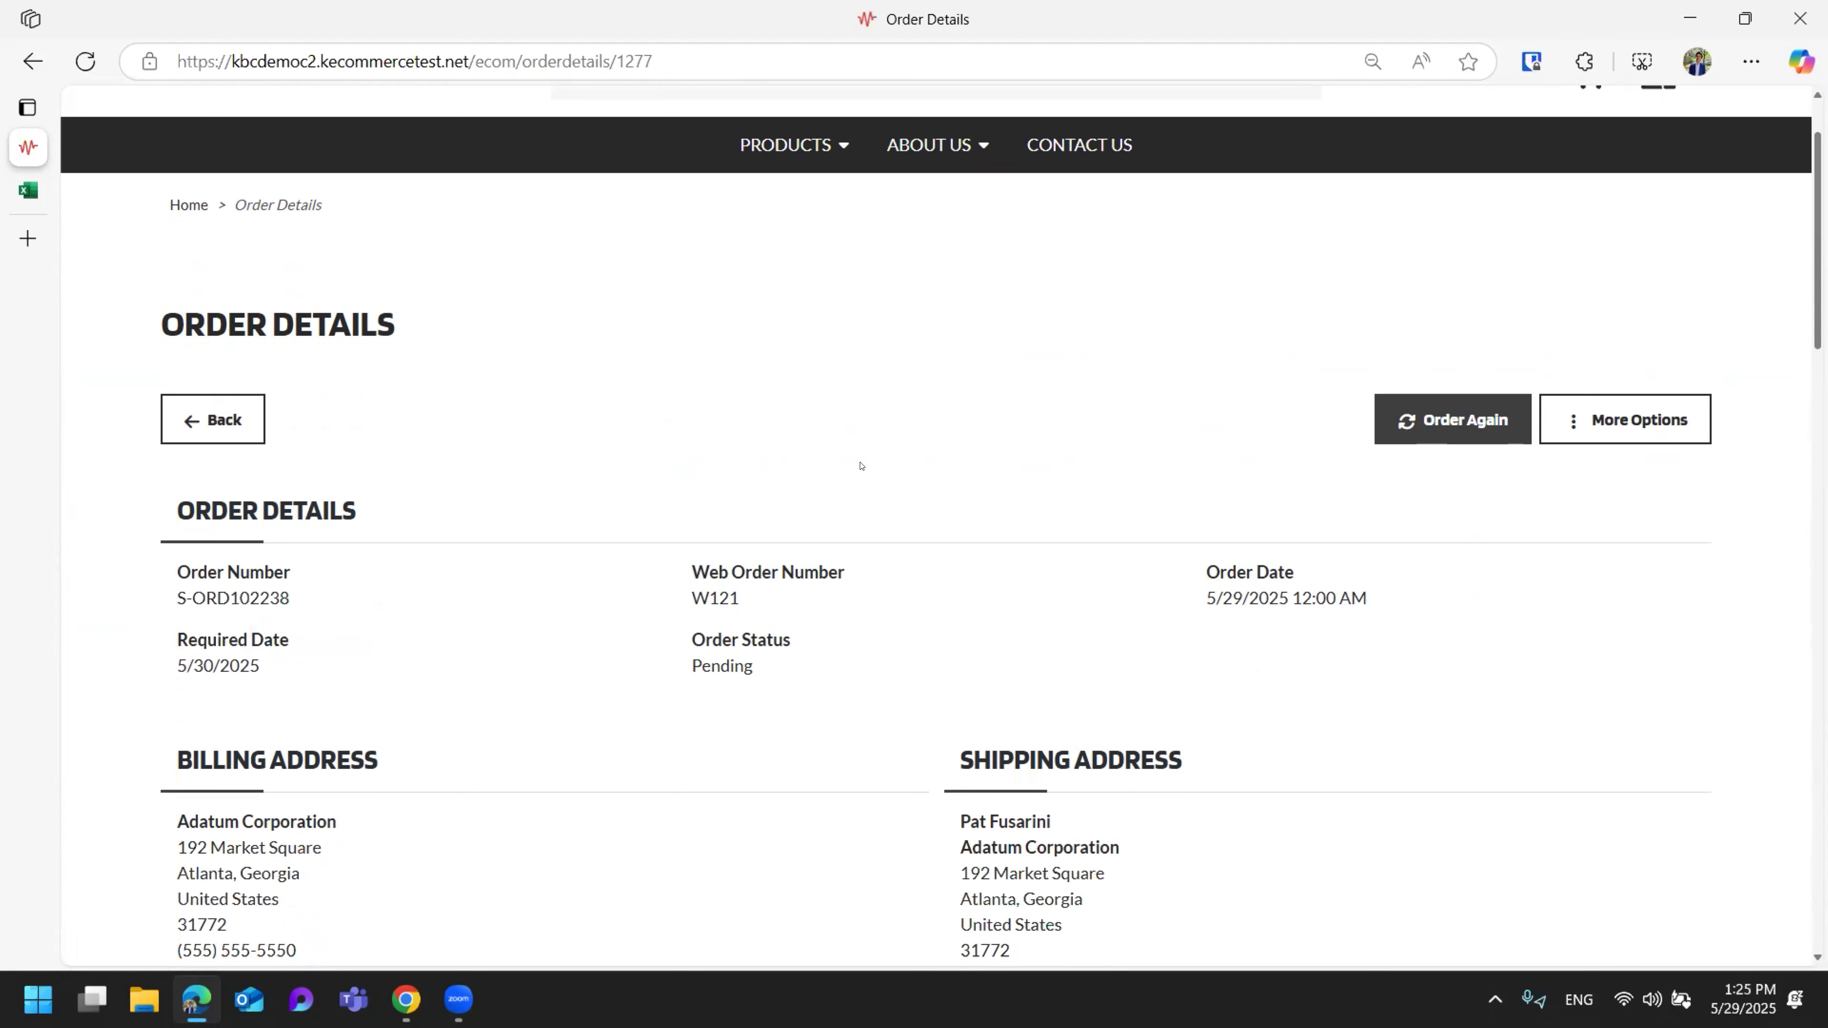
scroll(935, 478, "up", 2)
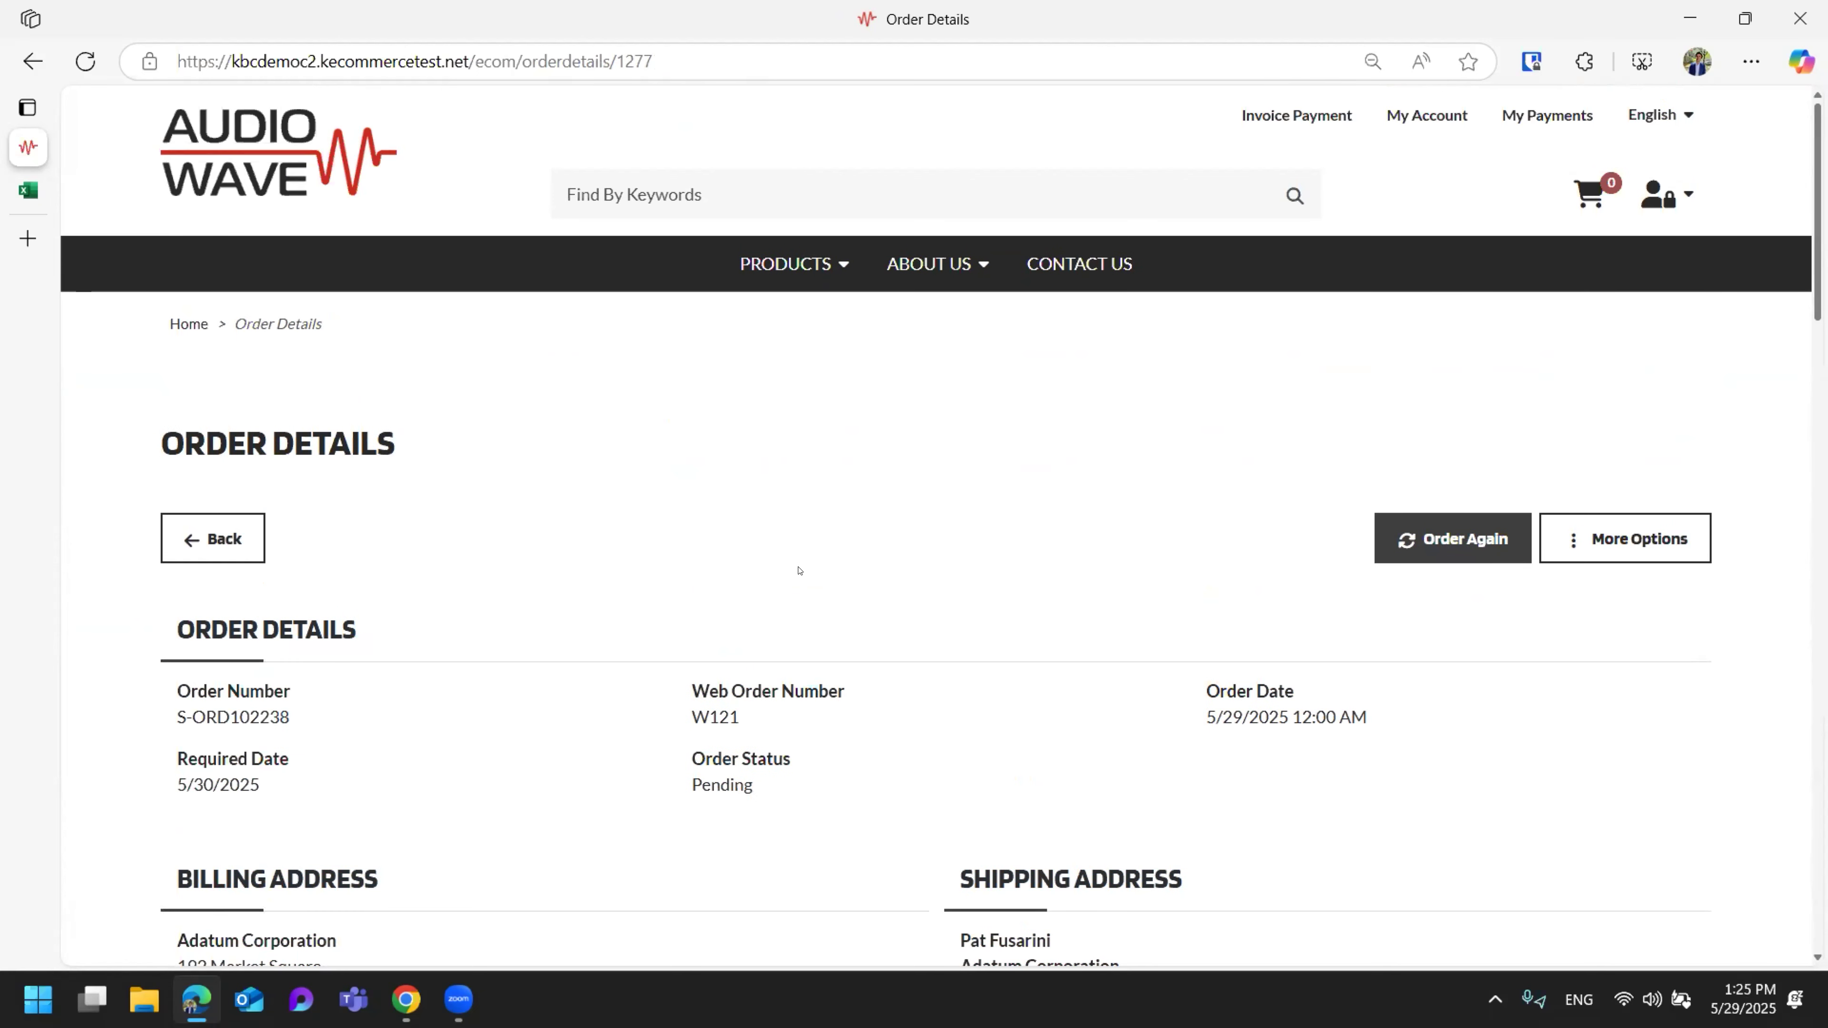
Open the invoice payment page, select the first listed invoice for payment, and examine the available credits and payments.
left_click(1333, 116)
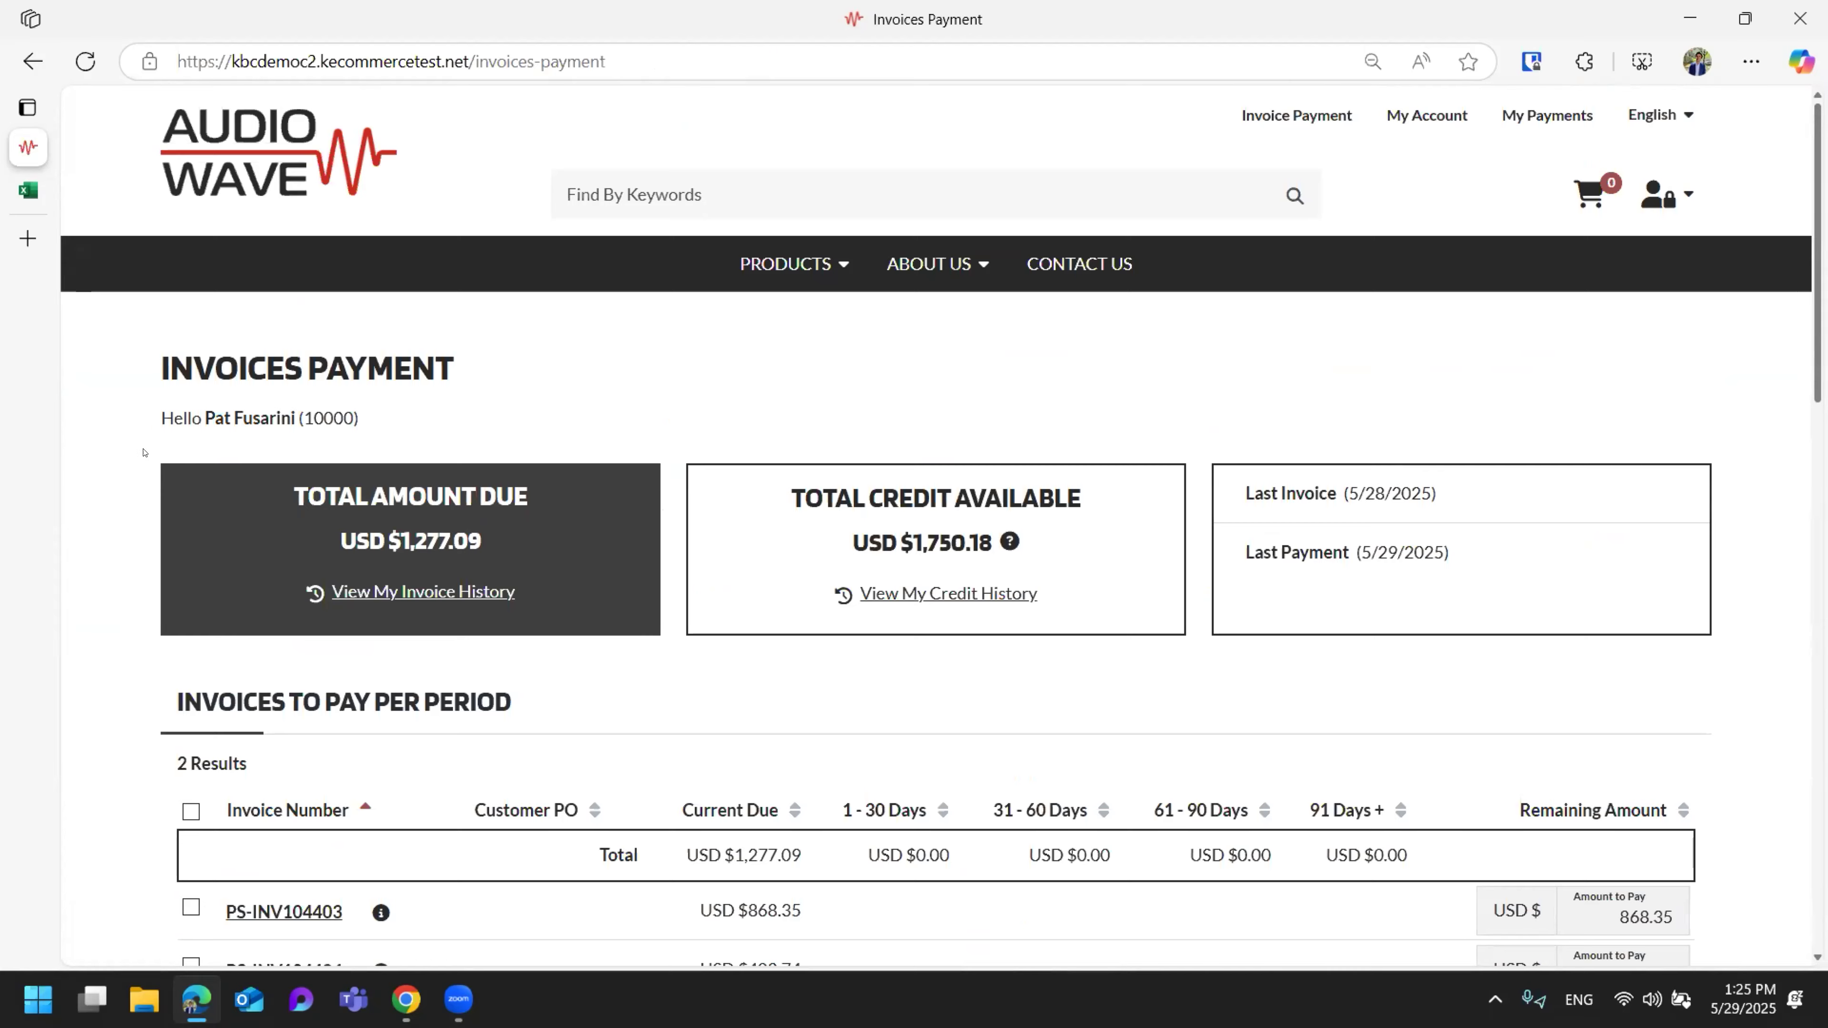
scroll(143, 452, "down", 3)
scroll(131, 576, "down", 2)
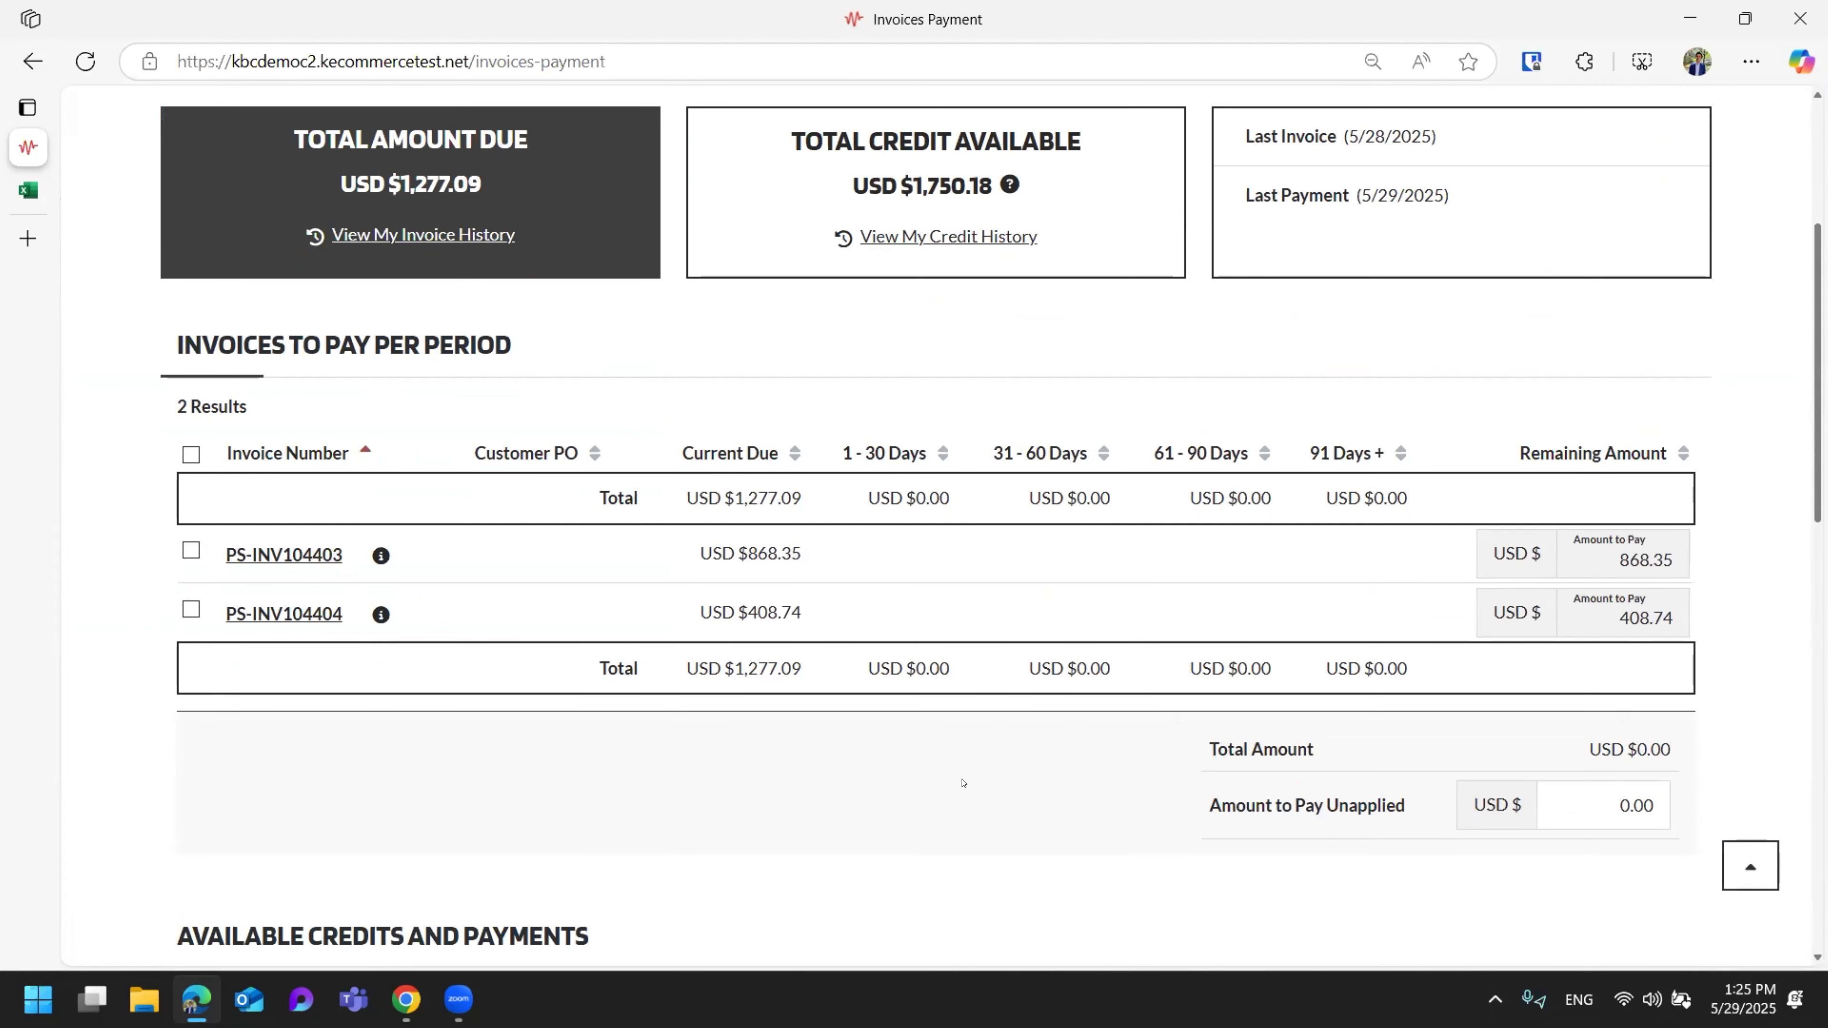
left_click(191, 550)
scroll(1043, 778, "down", 3)
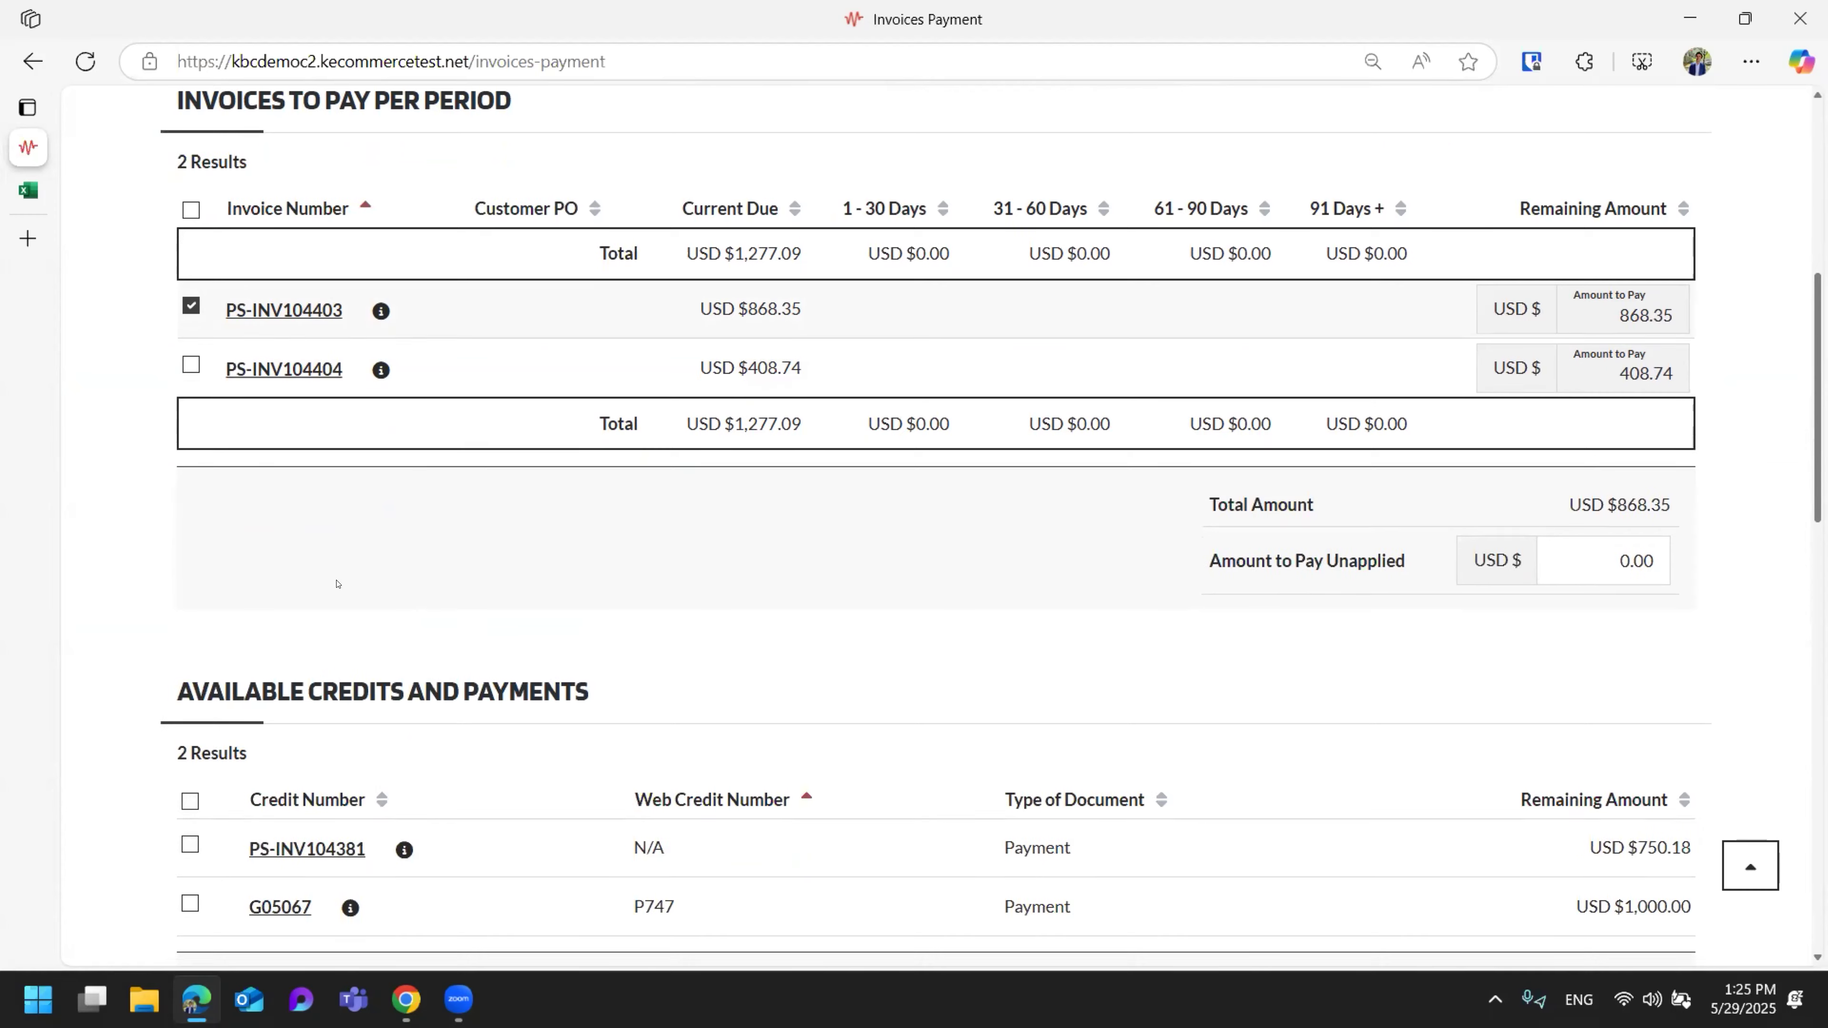
scroll(338, 583, "down", 2)
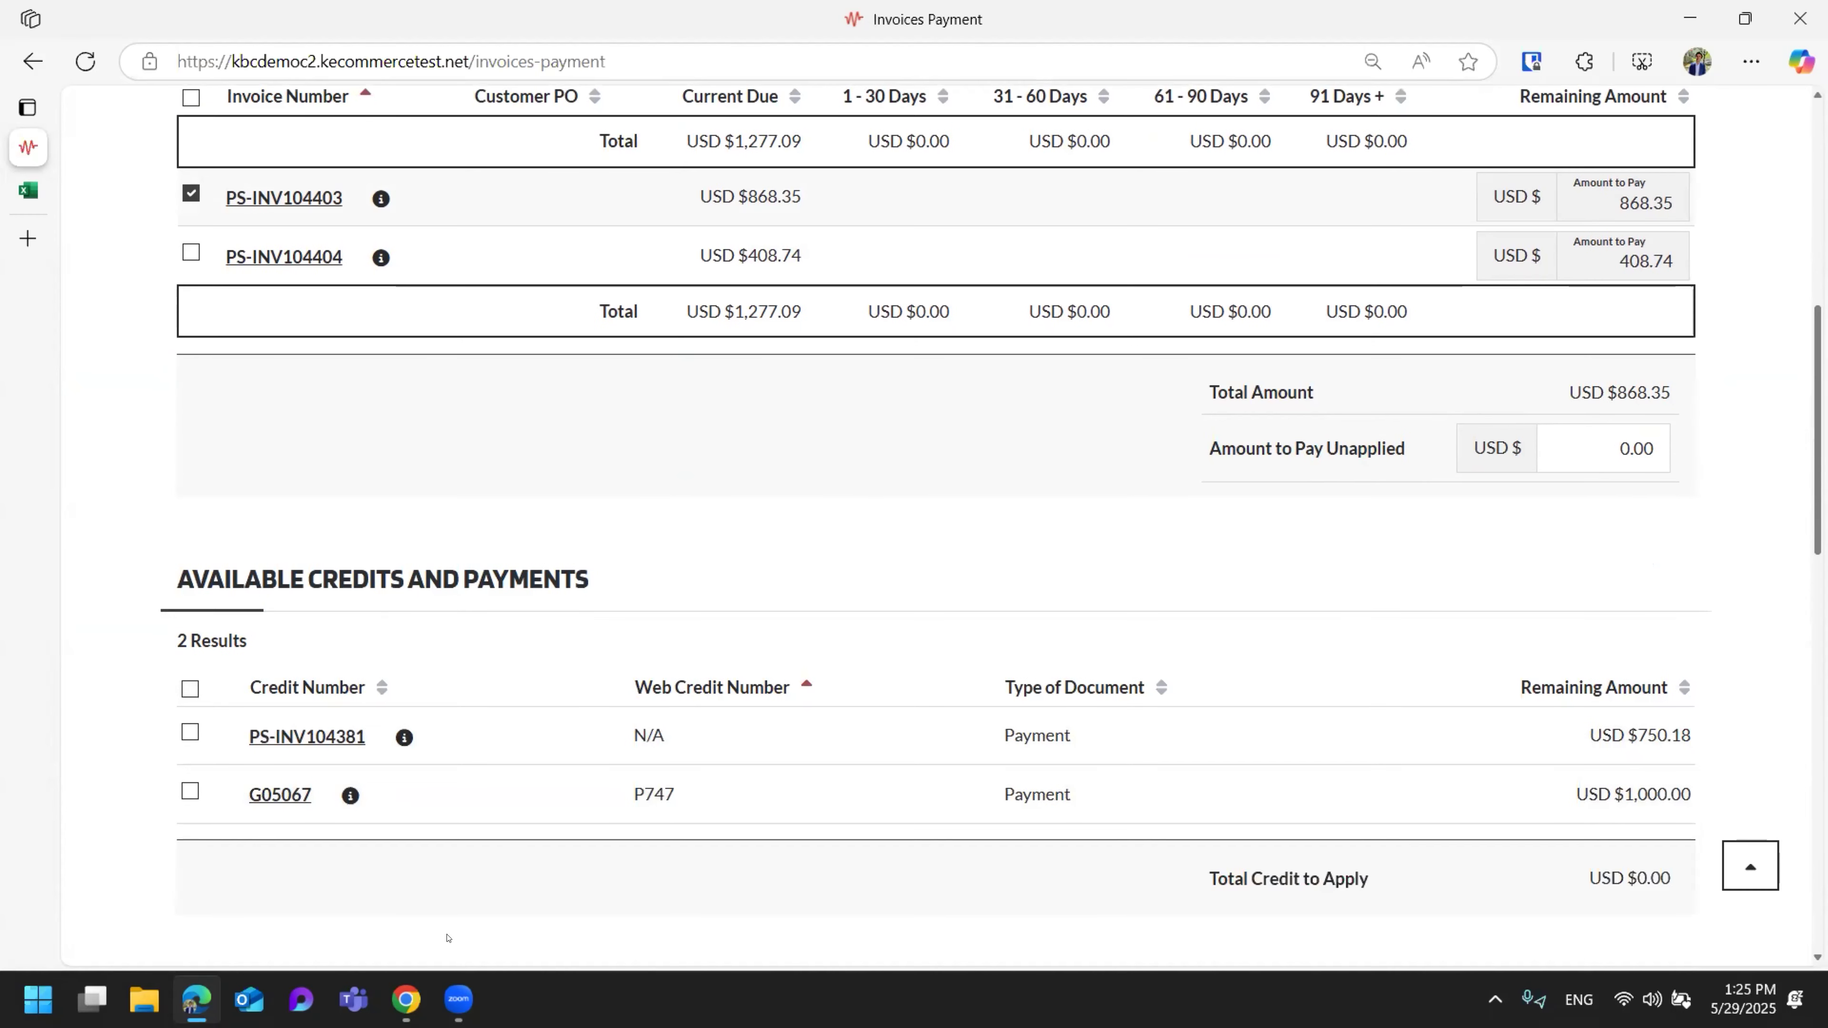
Switch to Dynamics 365 Business Central and search the sales orders list for the copied order number.
left_click(406, 999)
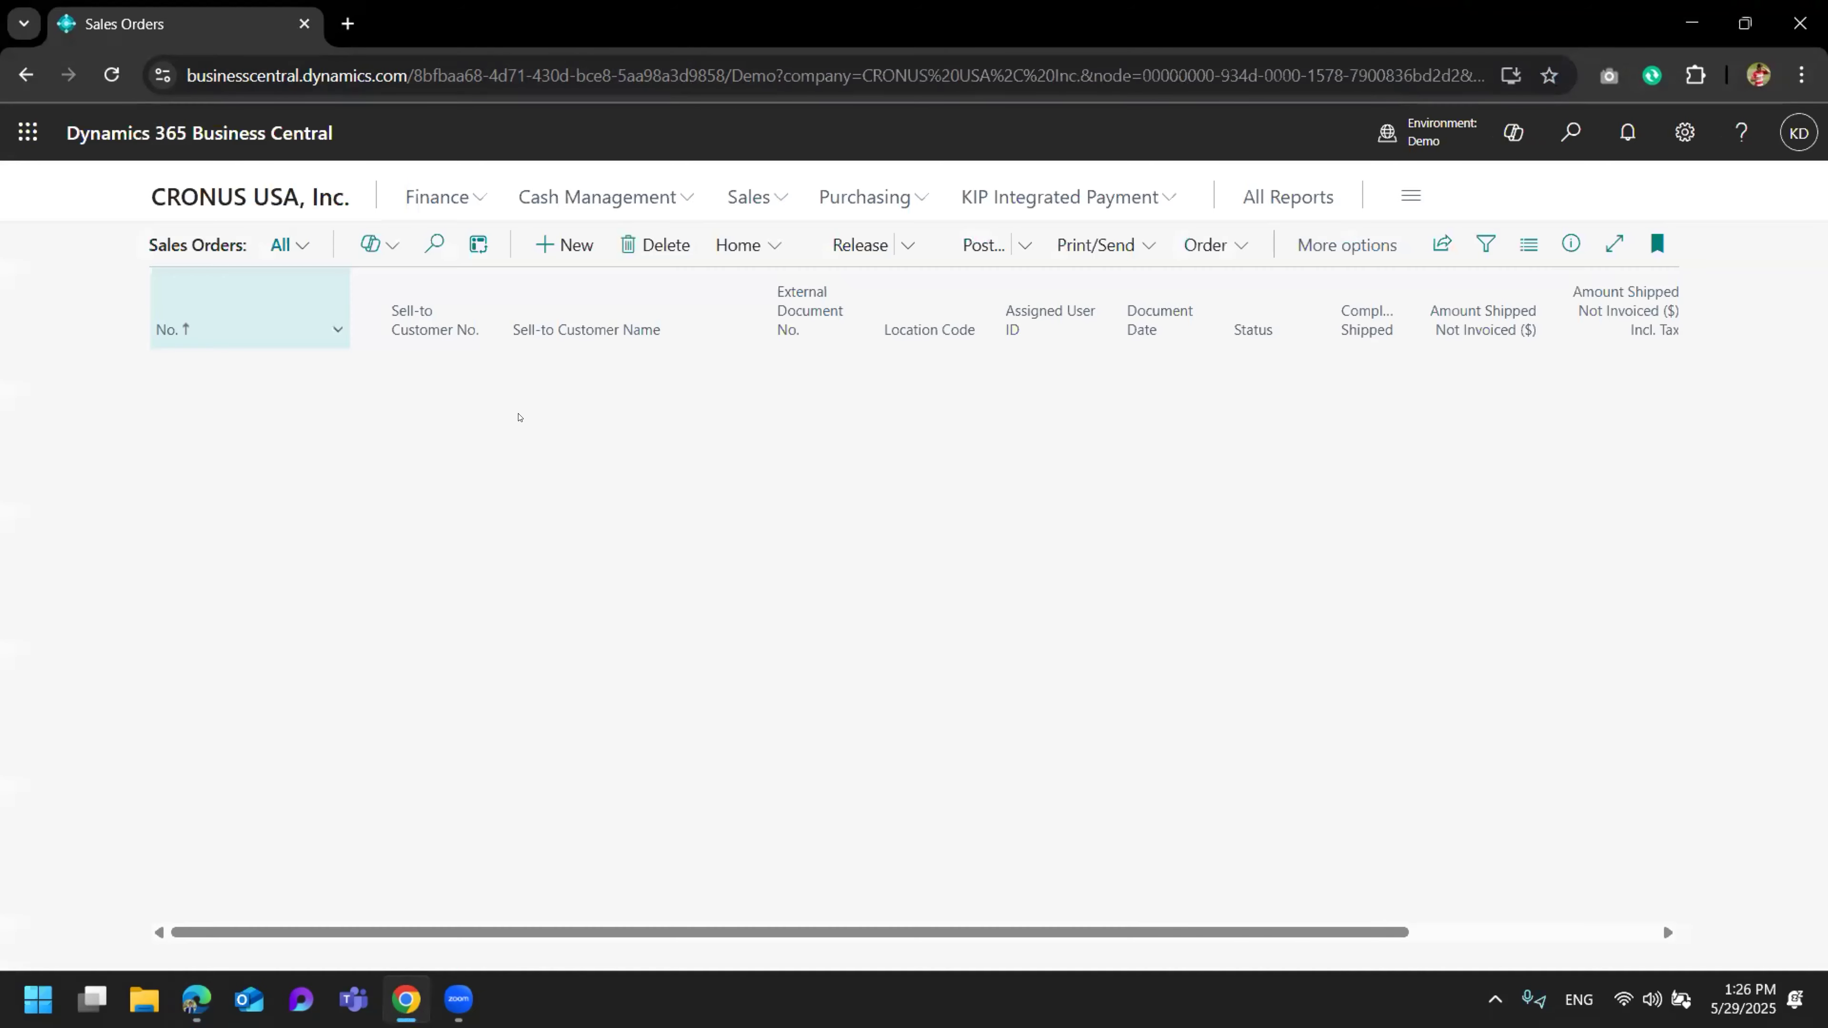
scroll(1099, 555, "down", 15)
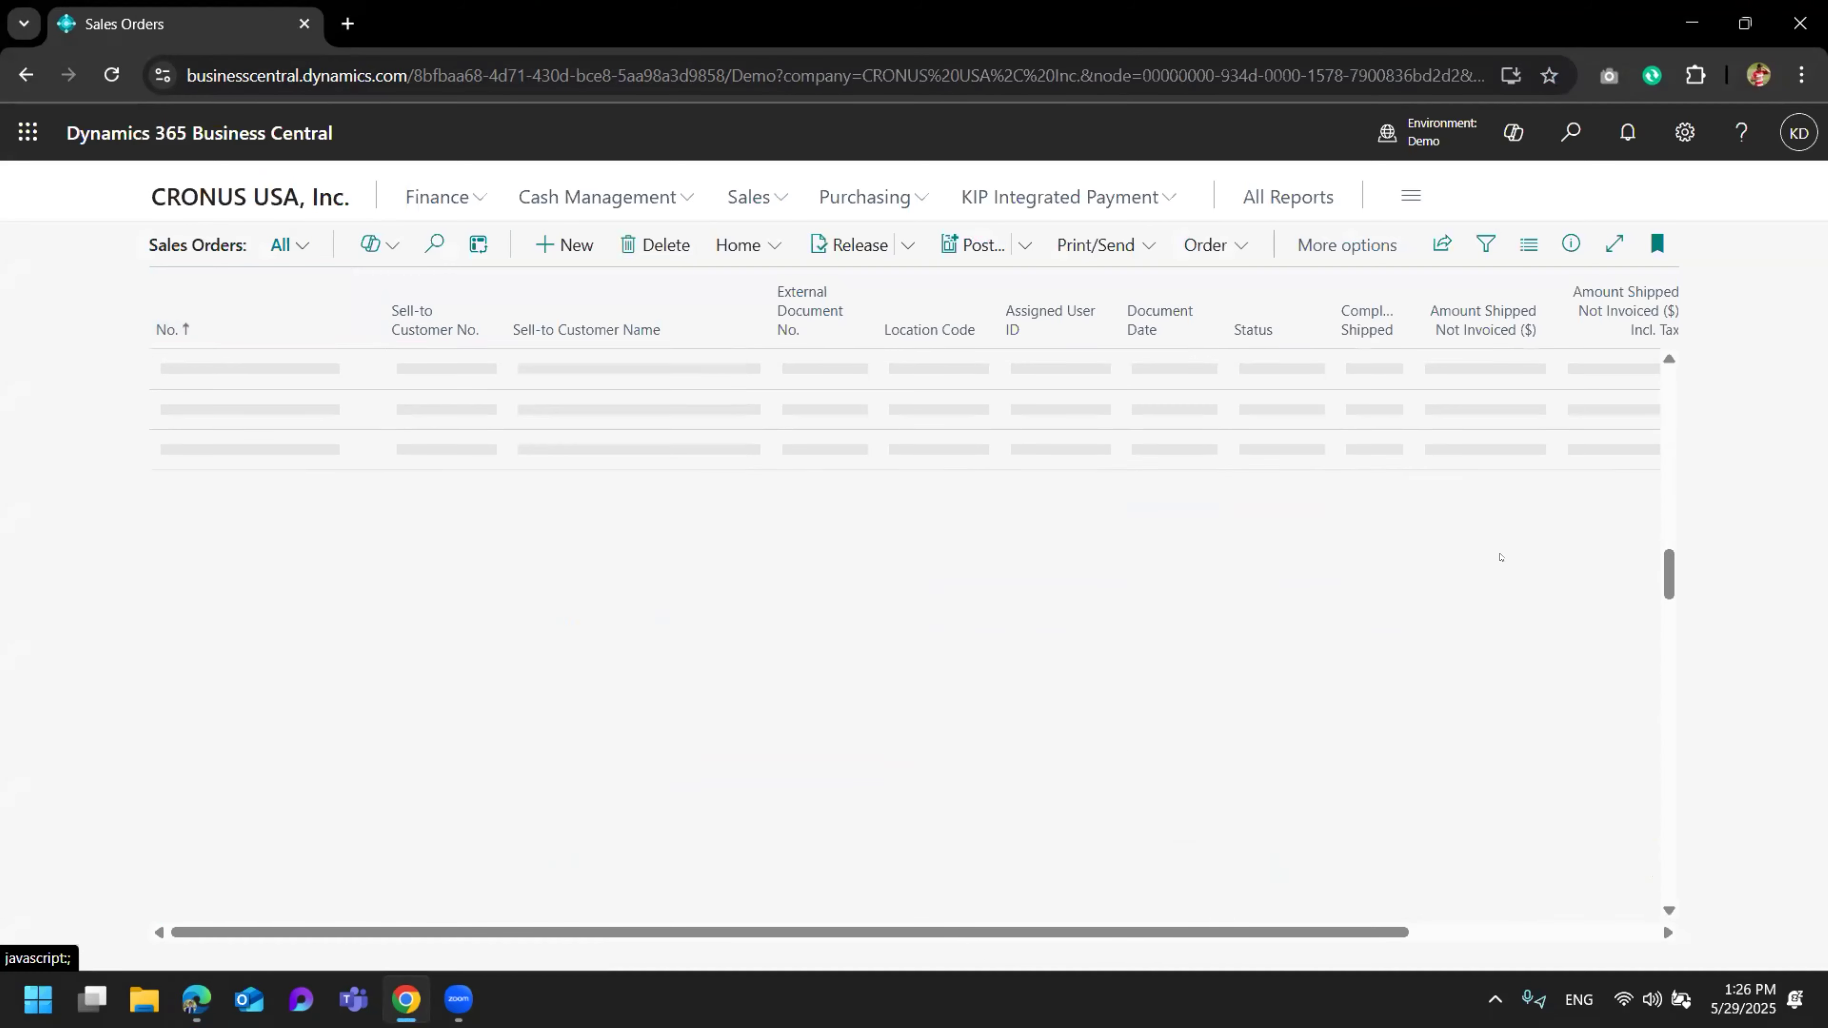
scroll(1665, 618, "down", 10)
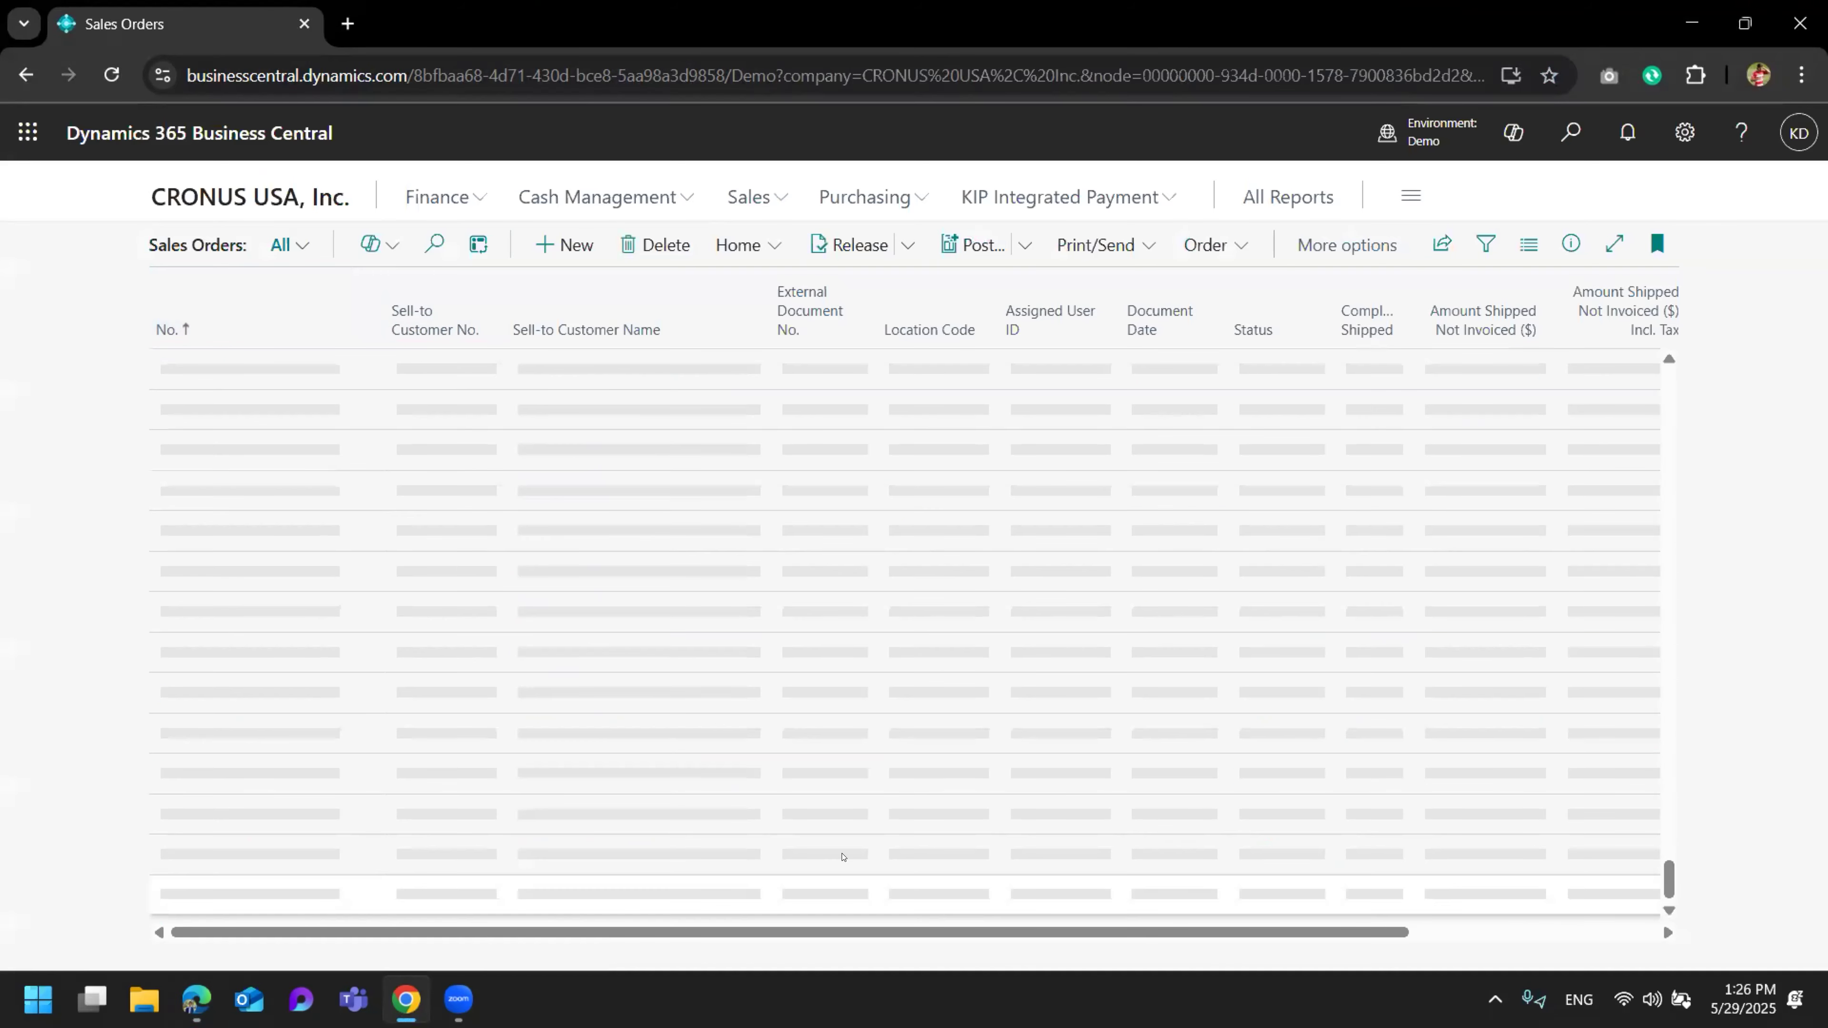
left_click(644, 895)
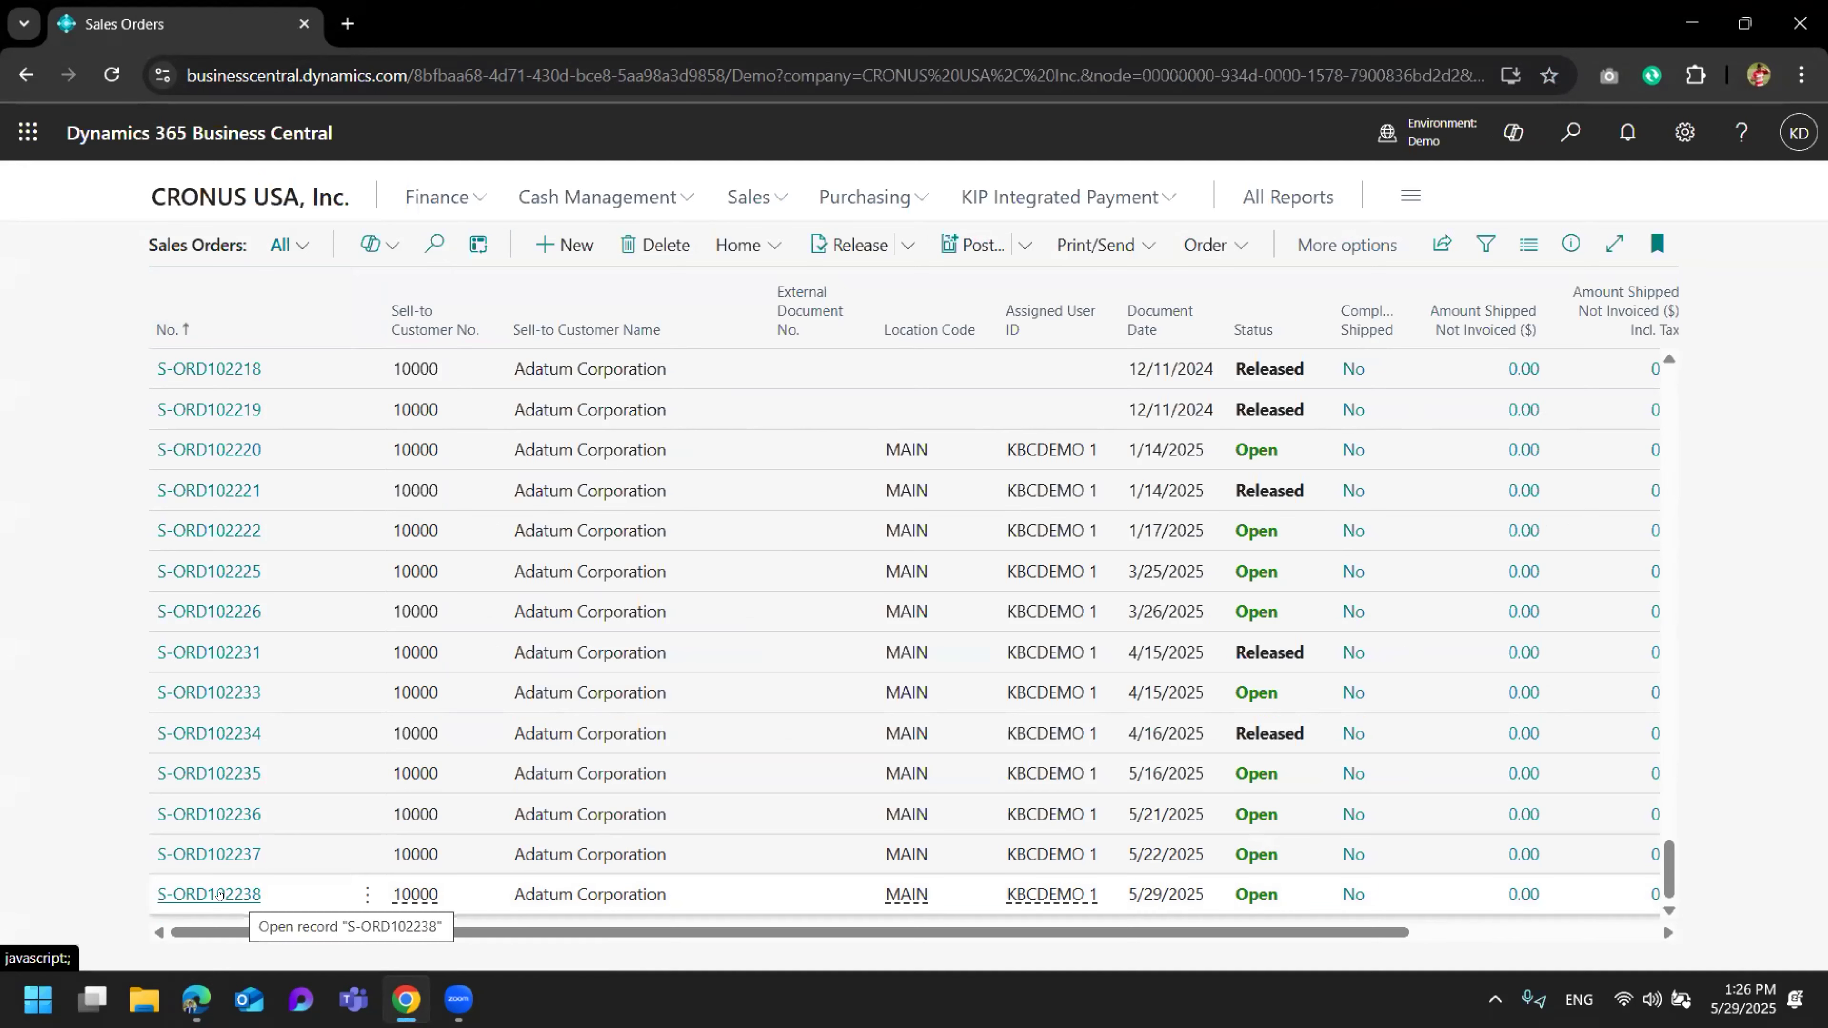
left_click(434, 245)
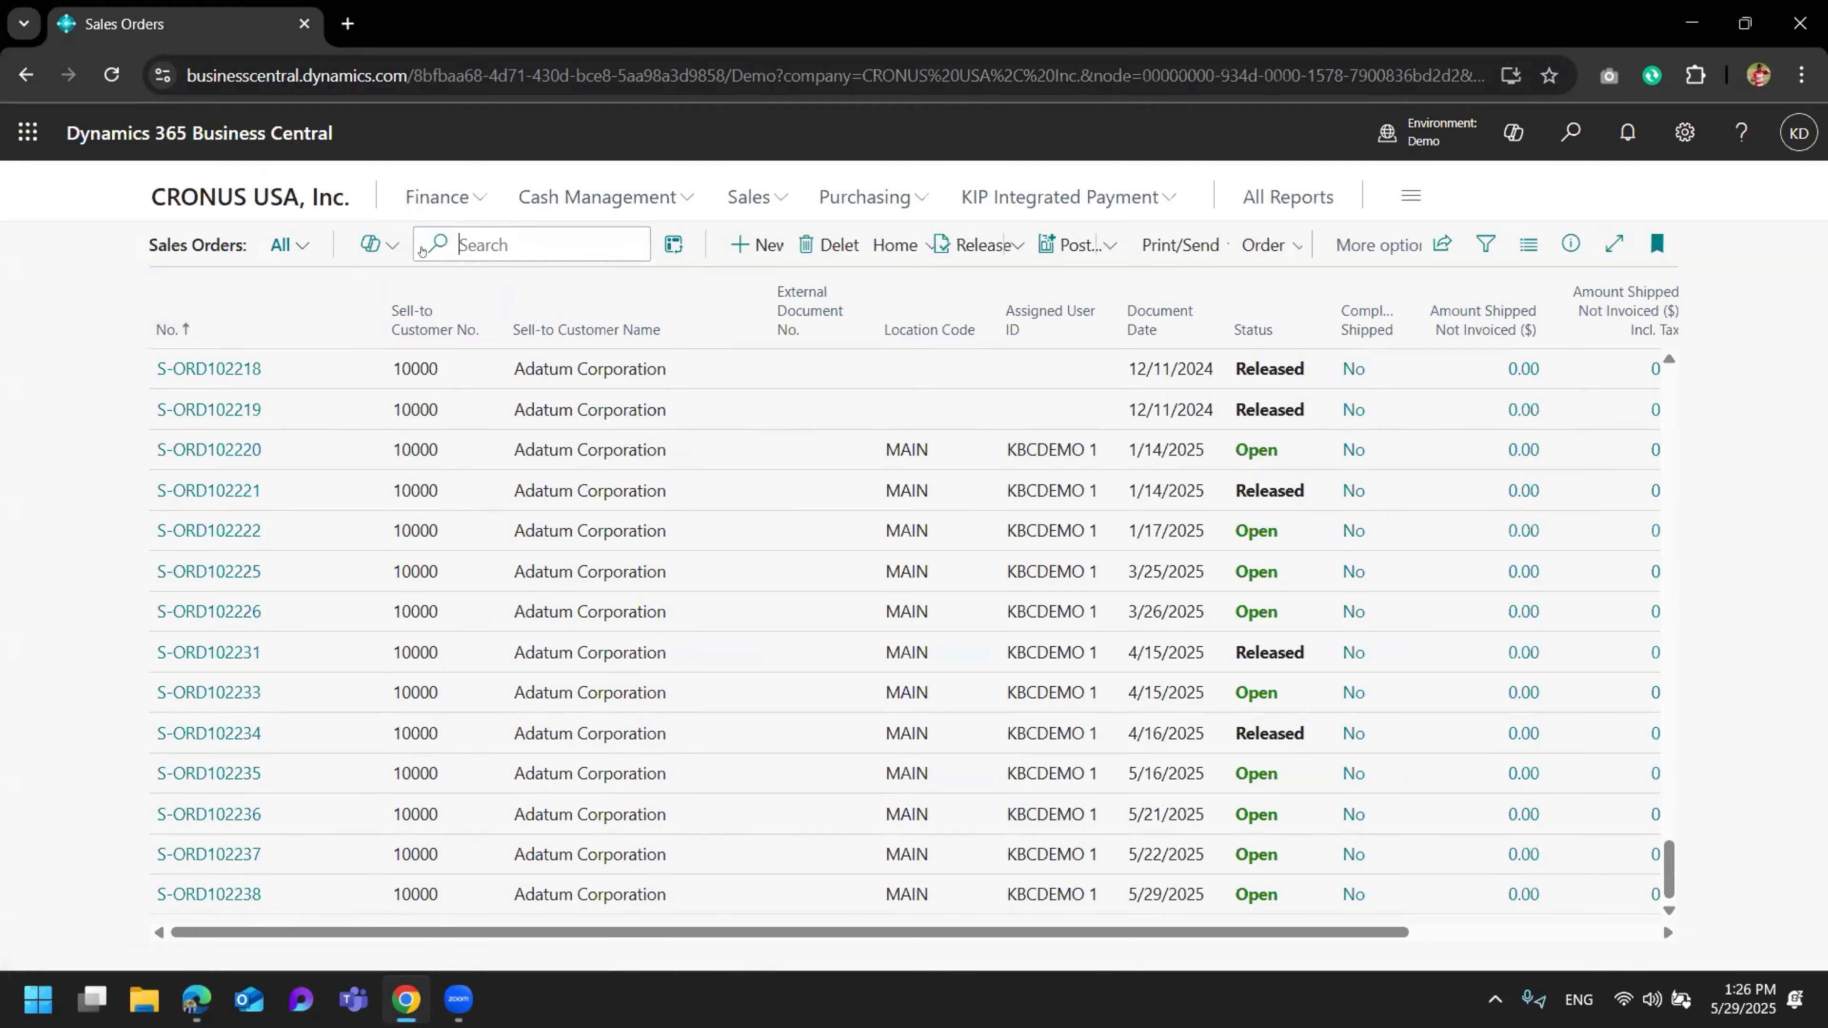
key("ctrl+v")
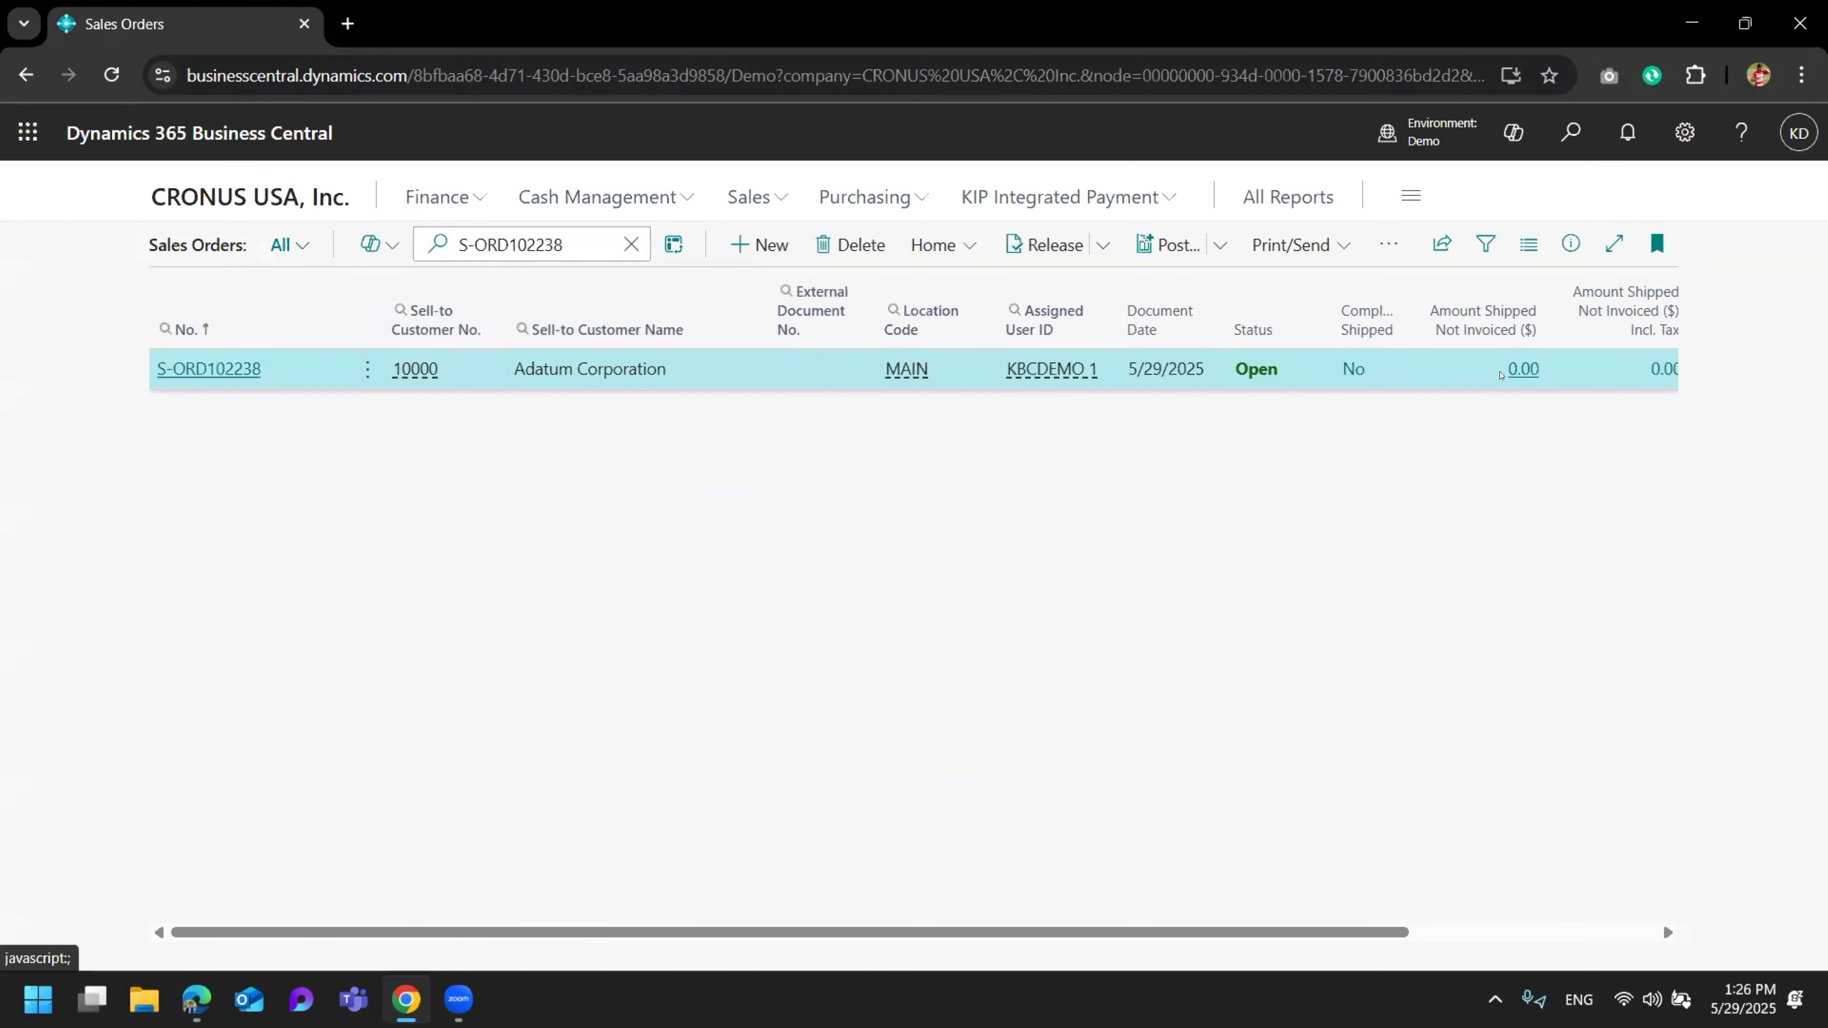
Check the found order's amount columns, open the sales order, and review its general details, item lines, shipping charge and tax totals.
left_click_drag(1377, 934, 1631, 935)
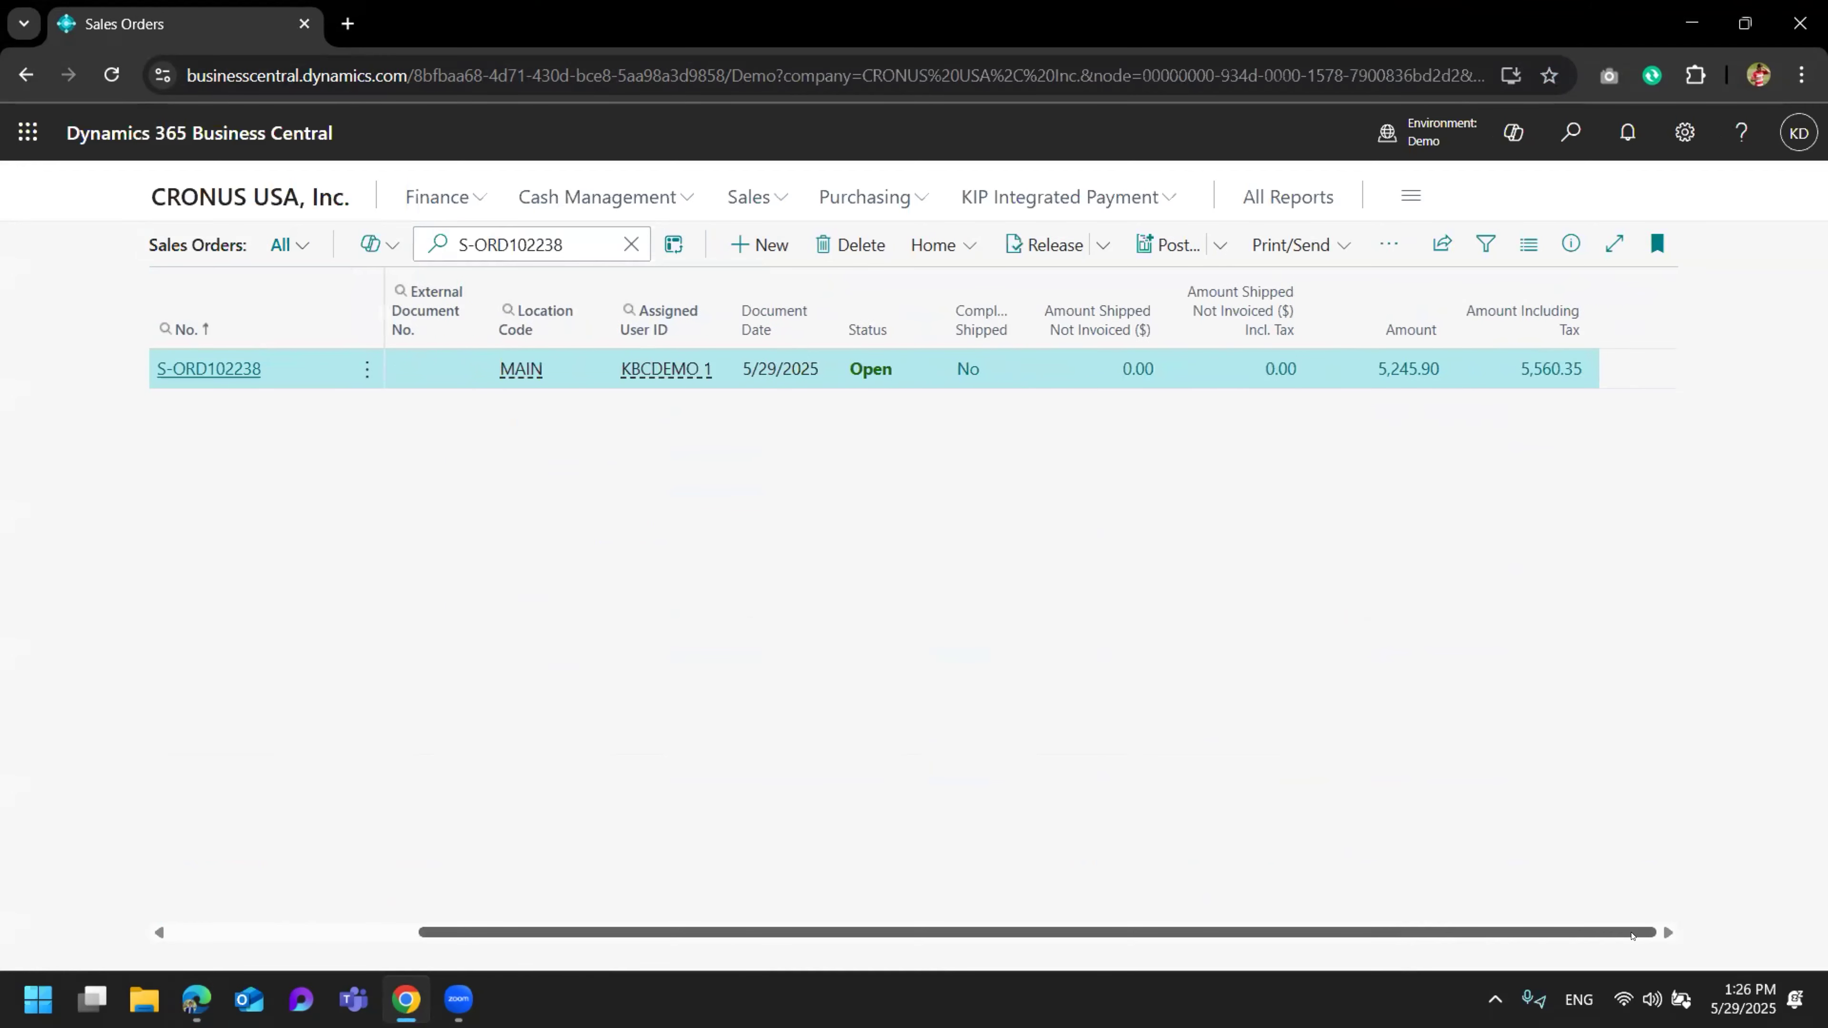
left_click_drag(1632, 935, 1209, 918)
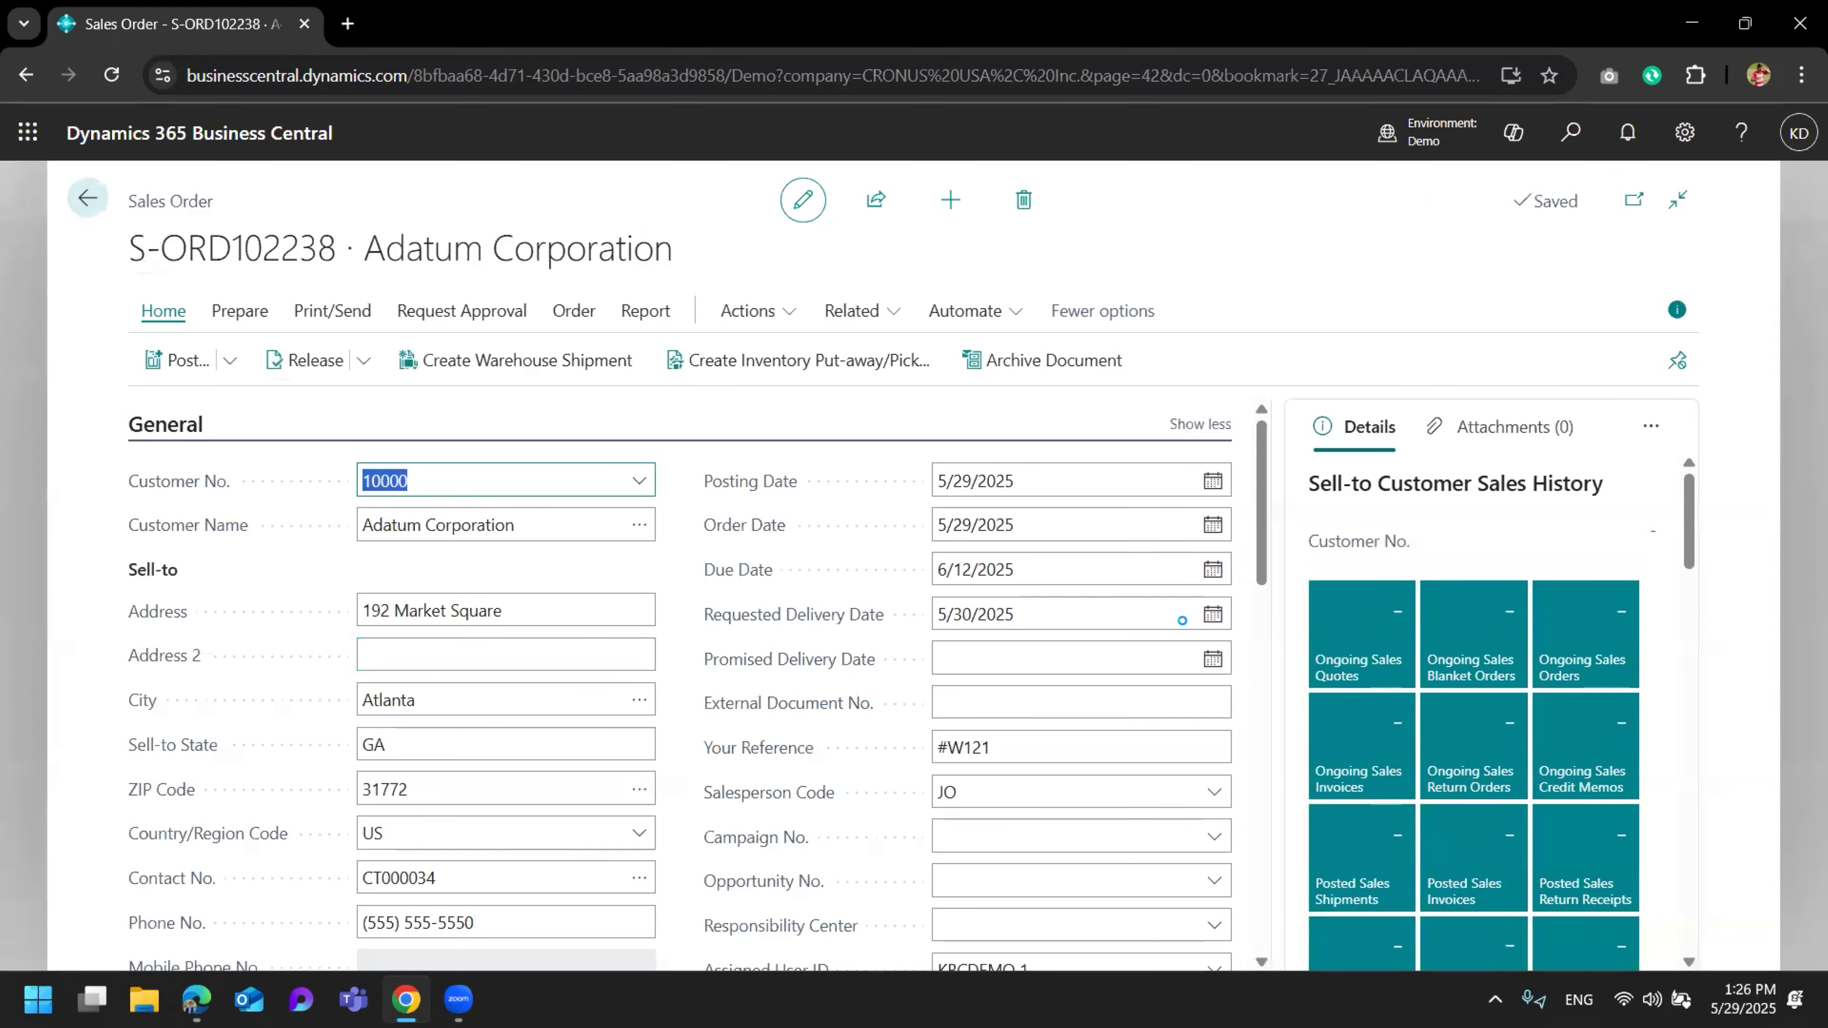
mouse_move(1264, 507)
left_mouse_down()
mouse_move(1266, 541)
mouse_move(1265, 517)
left_mouse_up()
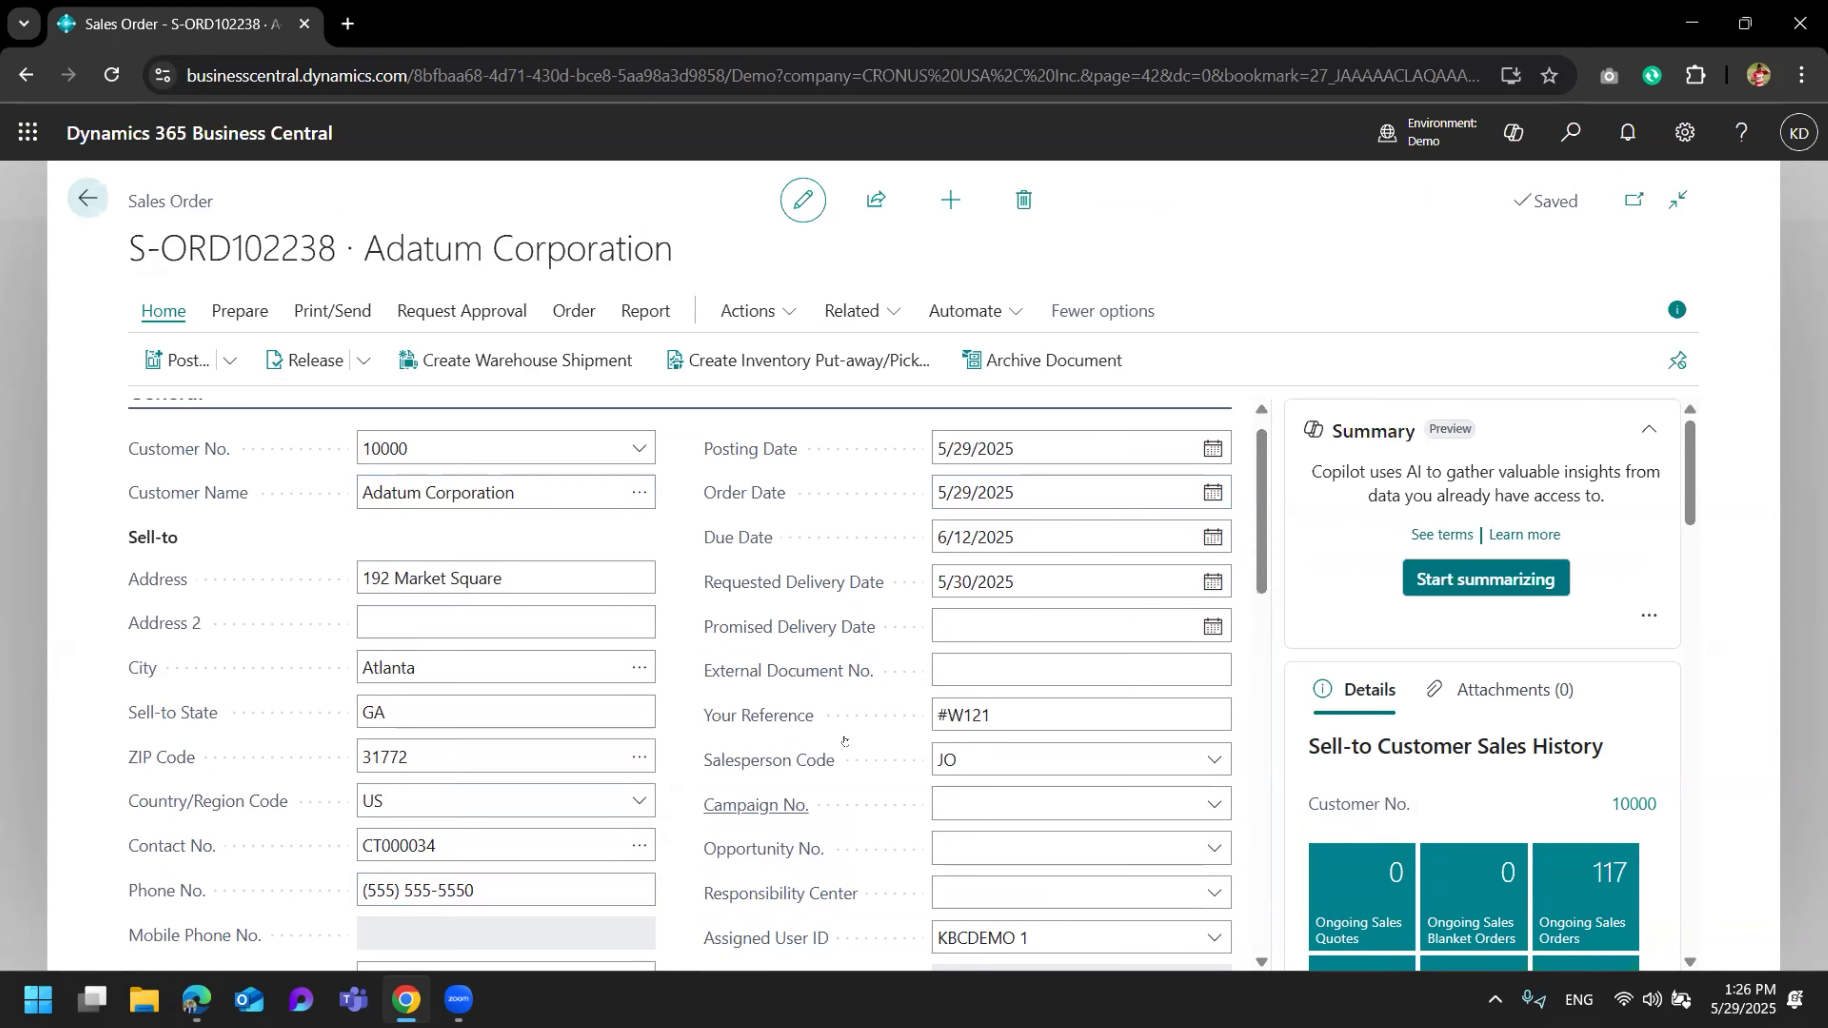
scroll(849, 753, "down", 5)
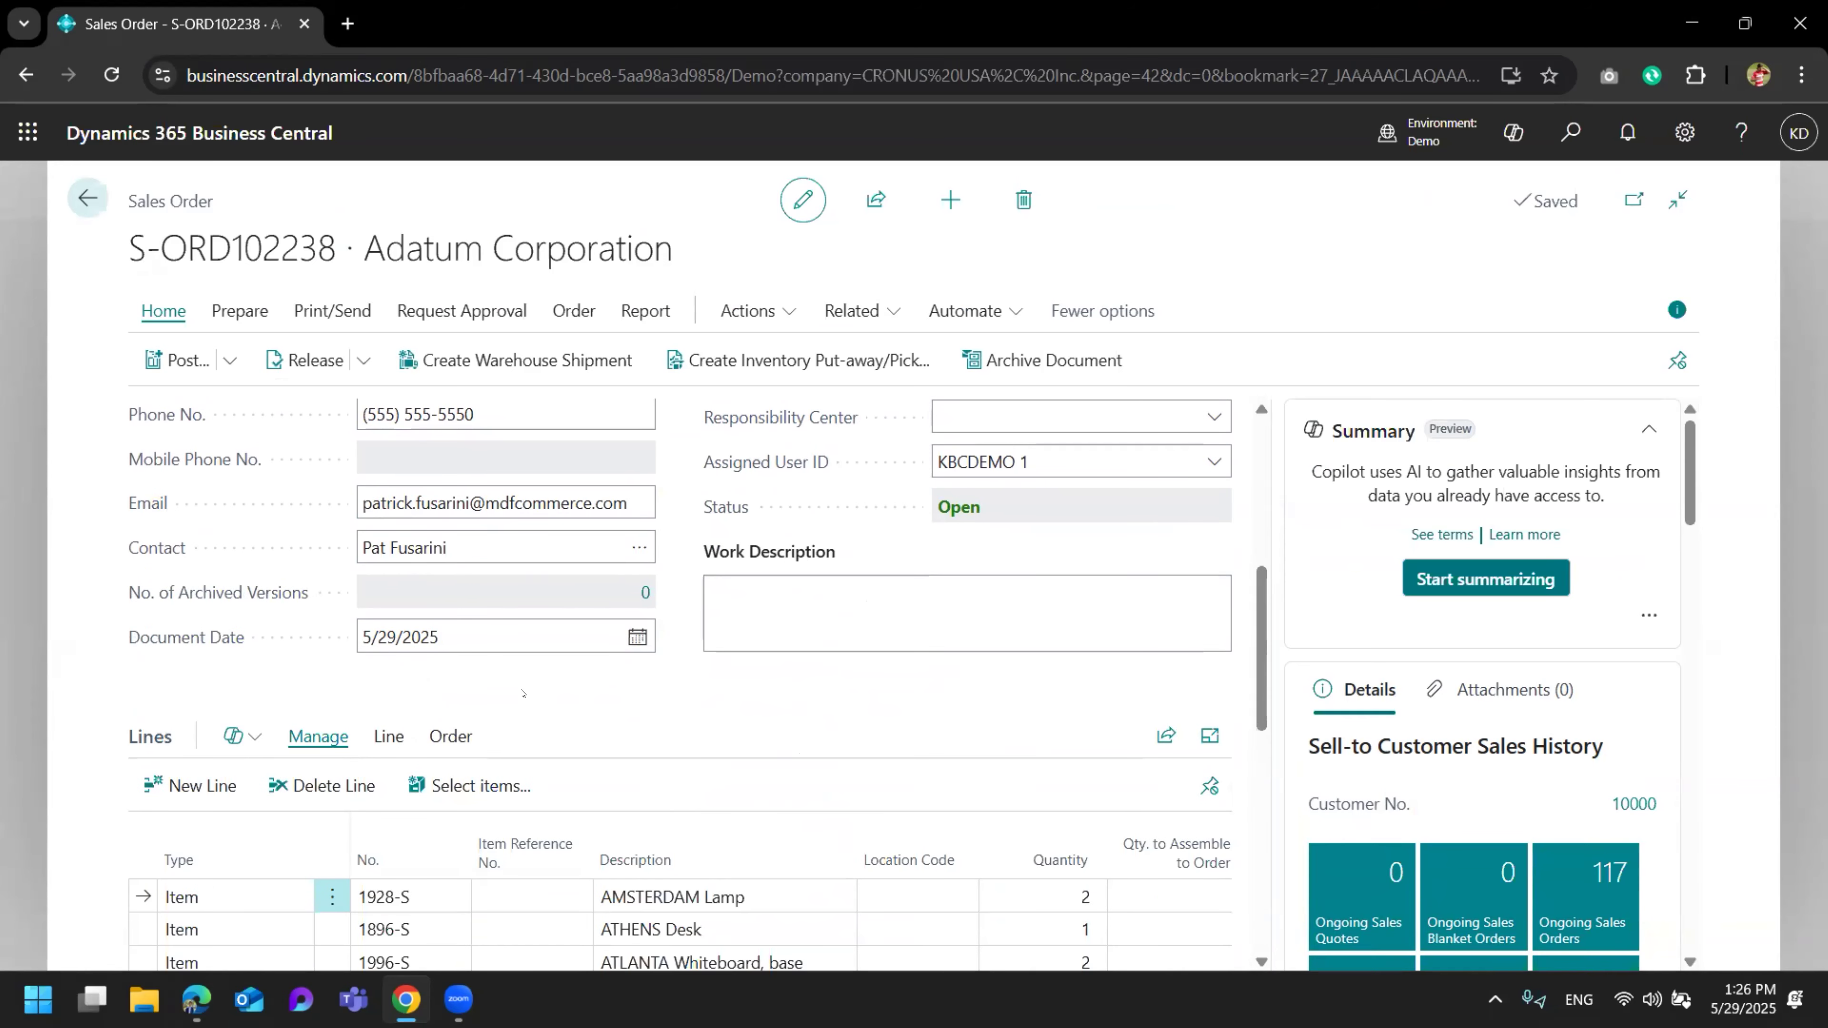
scroll(522, 694, "down", 4)
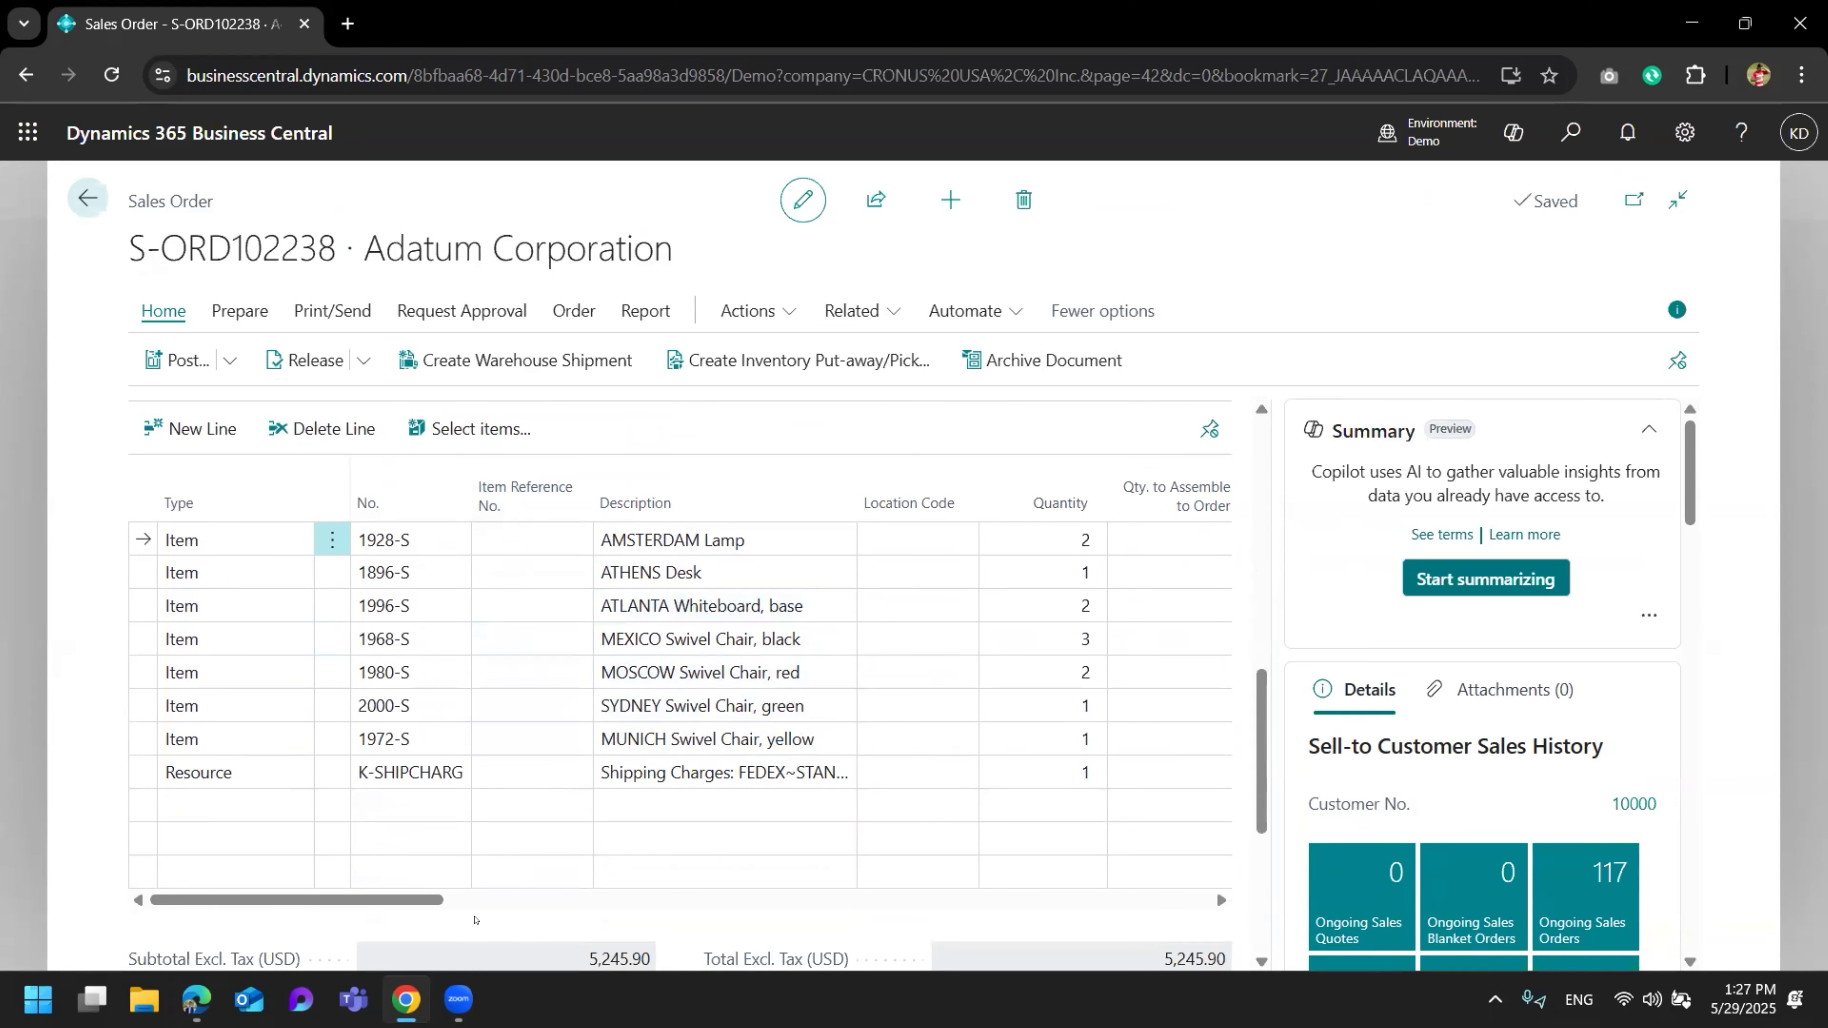
scroll(475, 920, "down", 2)
left_click_drag(403, 784, 734, 783)
scroll(859, 858, "down", 3)
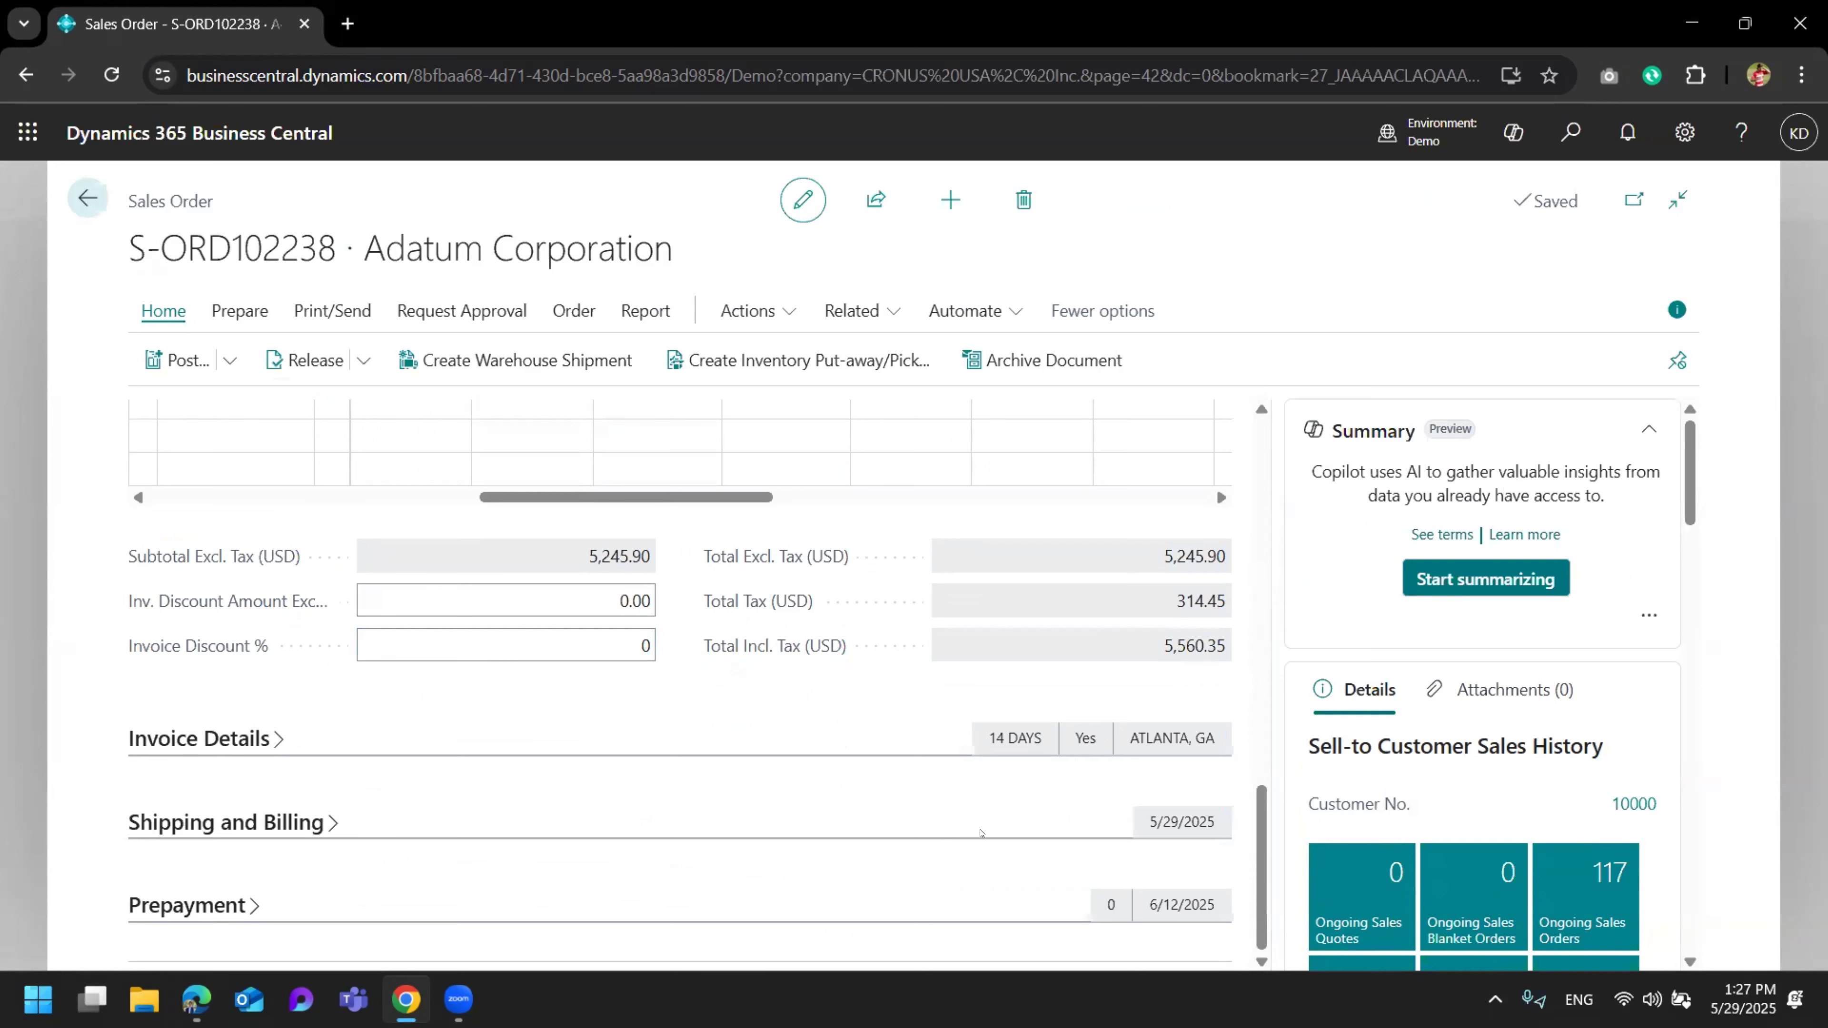
double_click(889, 20)
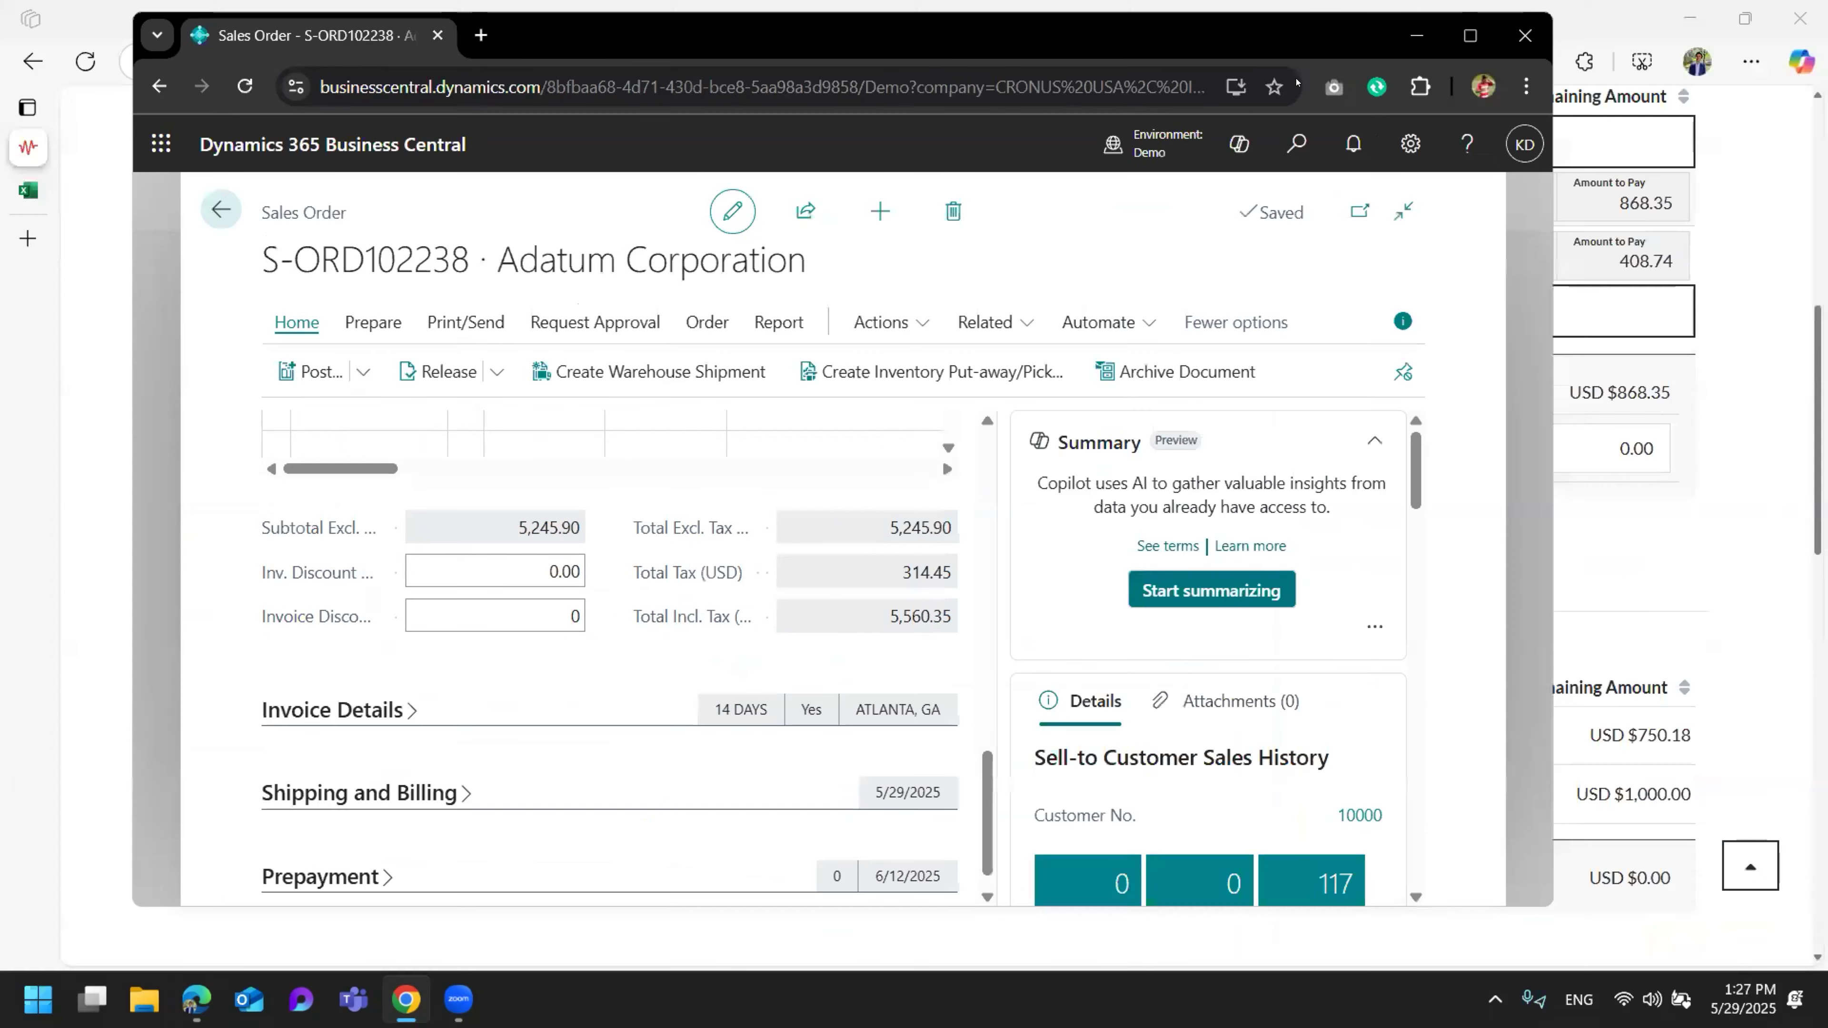